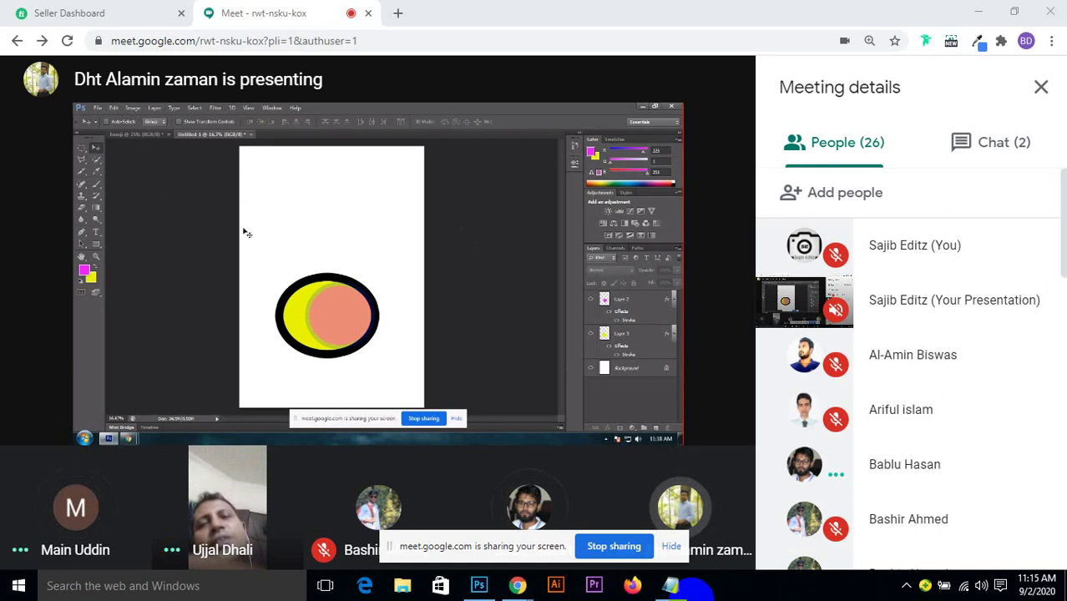
Open a new browser tab and return to the Google Meet call.
mouse_move(260, 466)
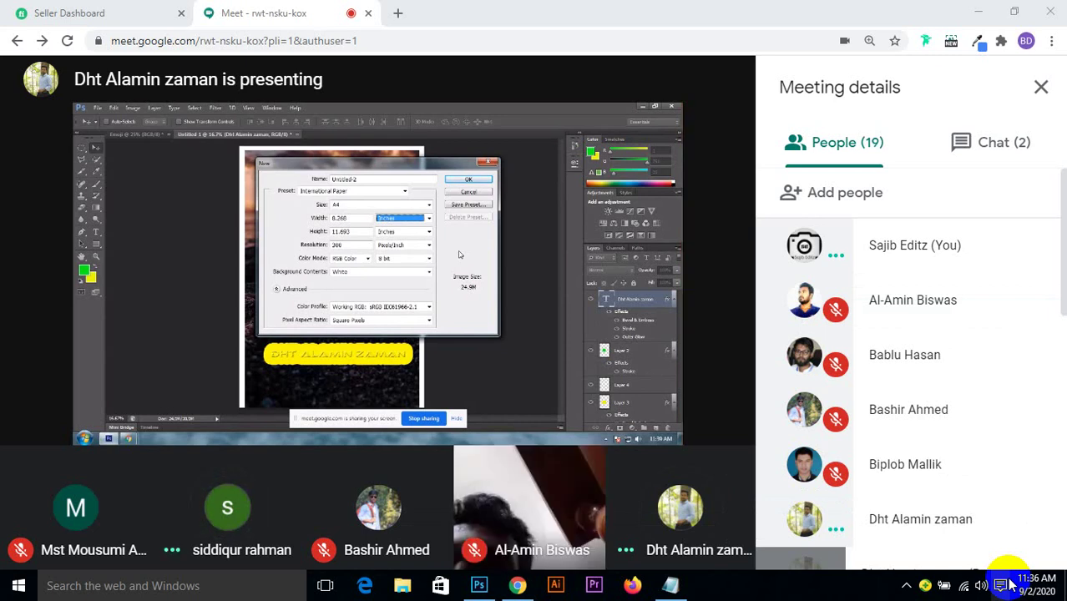
mouse_move(386, 388)
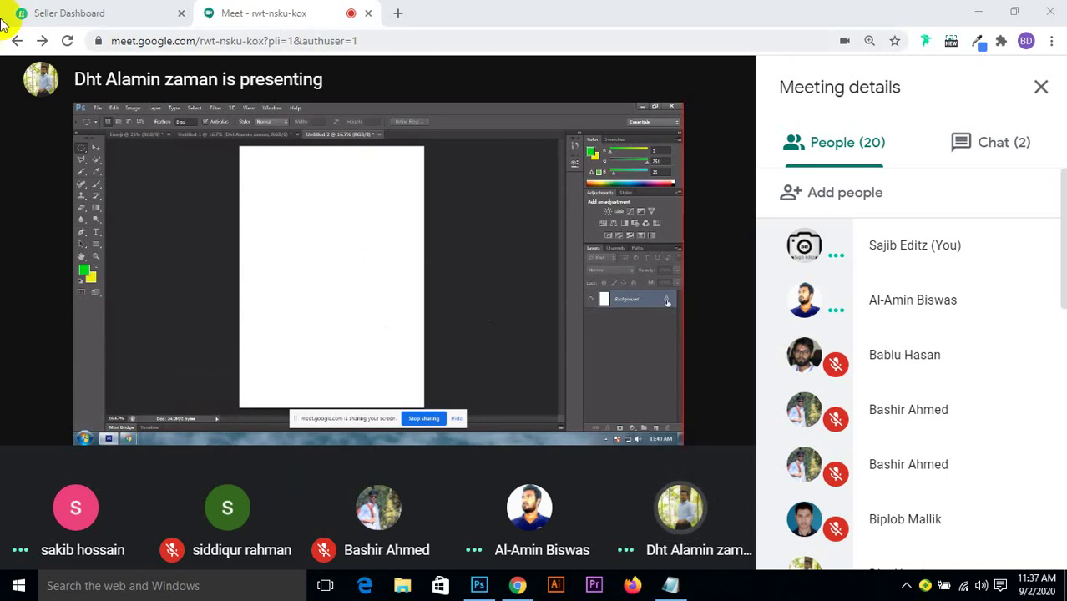
click(399, 14)
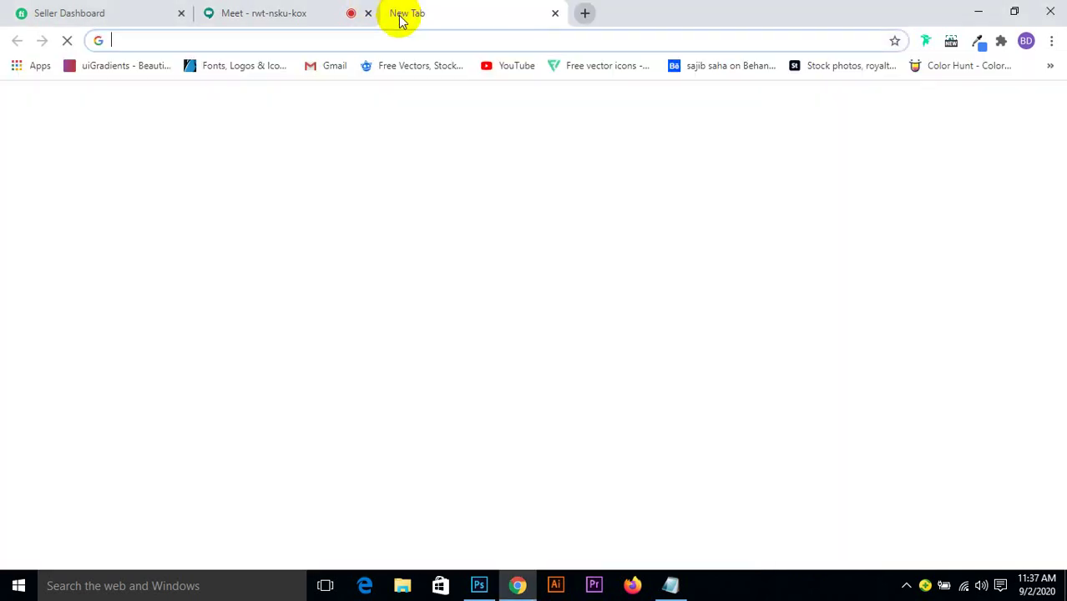
click(306, 11)
mouse_move(690, 531)
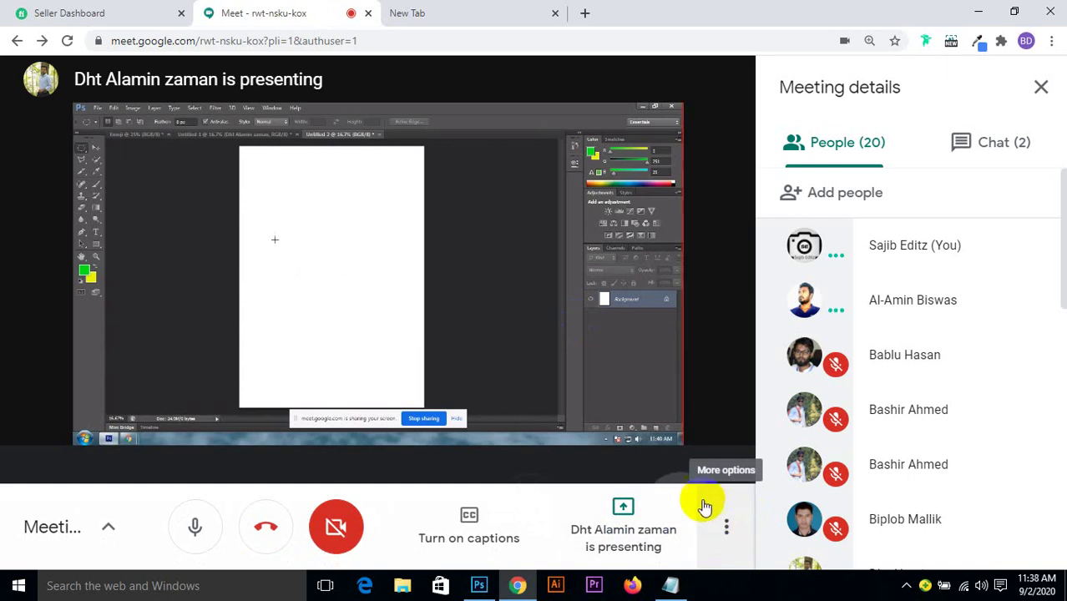
Switch to the desktop and rename the video file "class 2 part 1" as "FP CLASS 2 Part 1 GD 09".
click(972, 12)
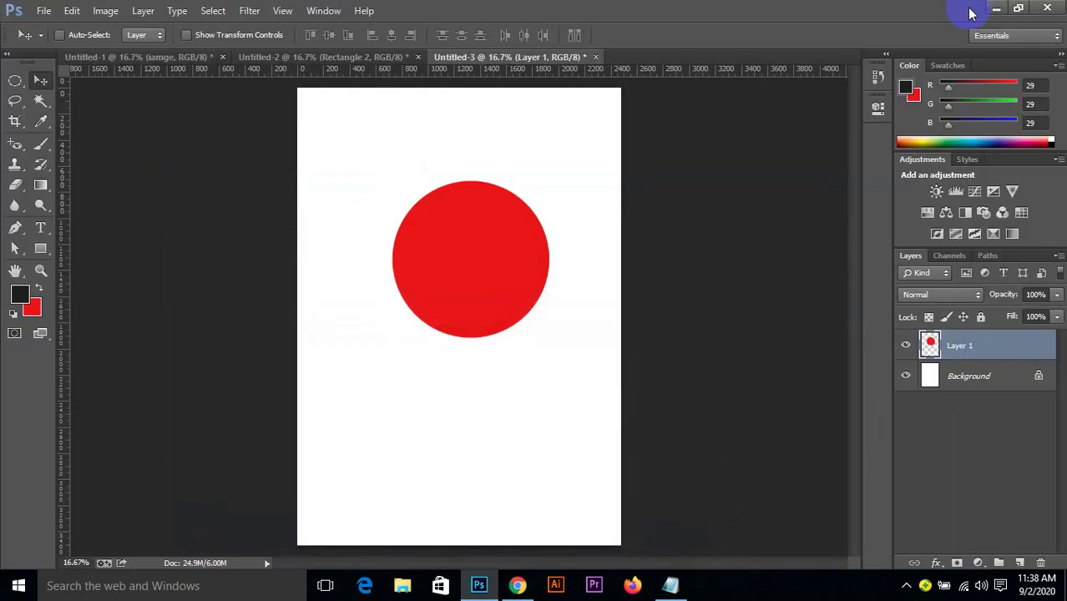
click(993, 7)
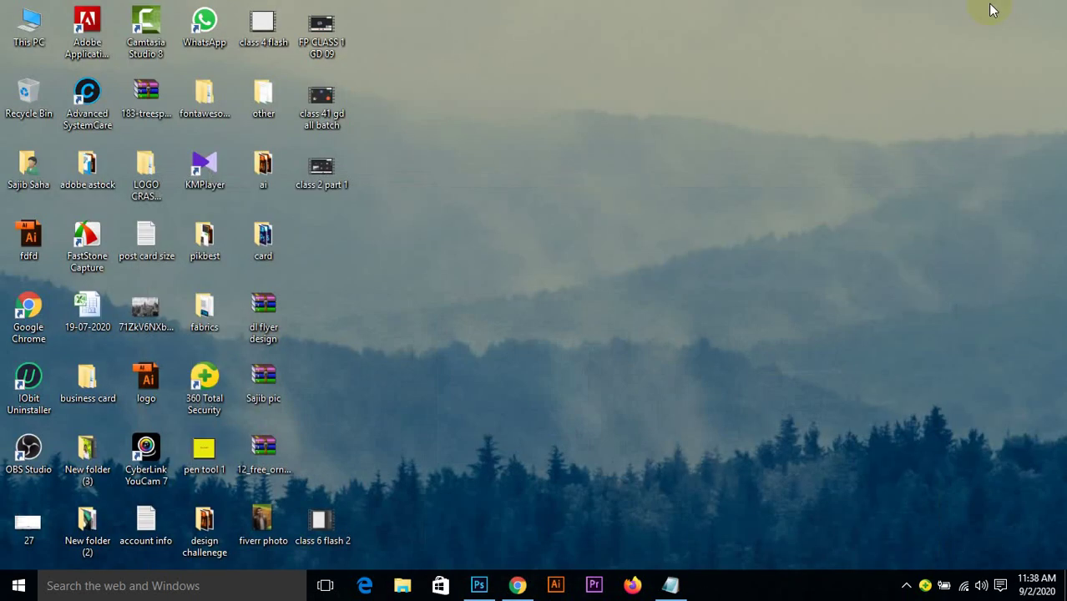
right_click(330, 170)
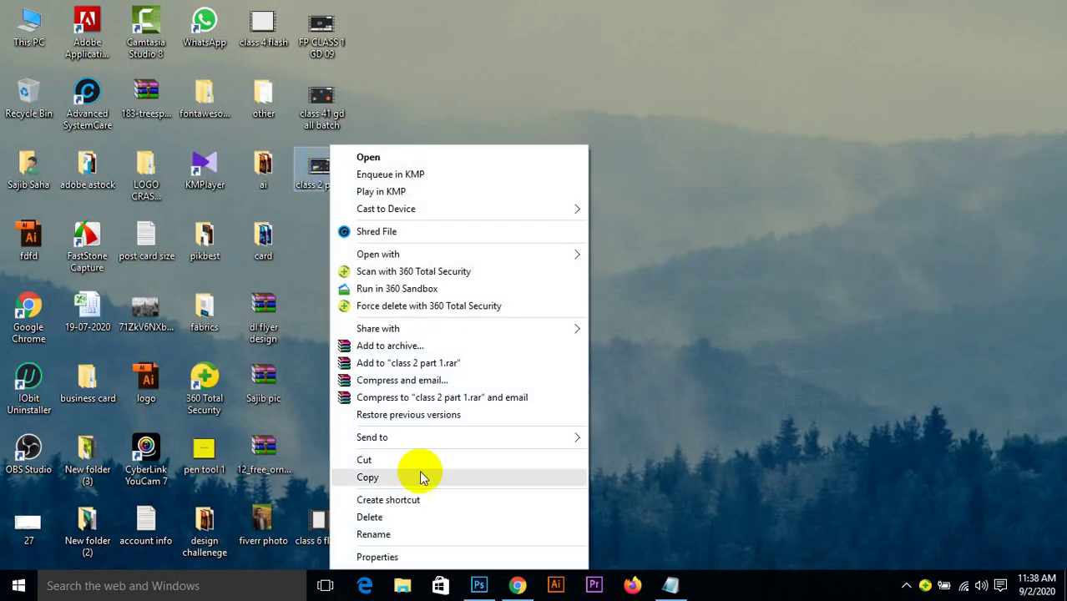
click(373, 534)
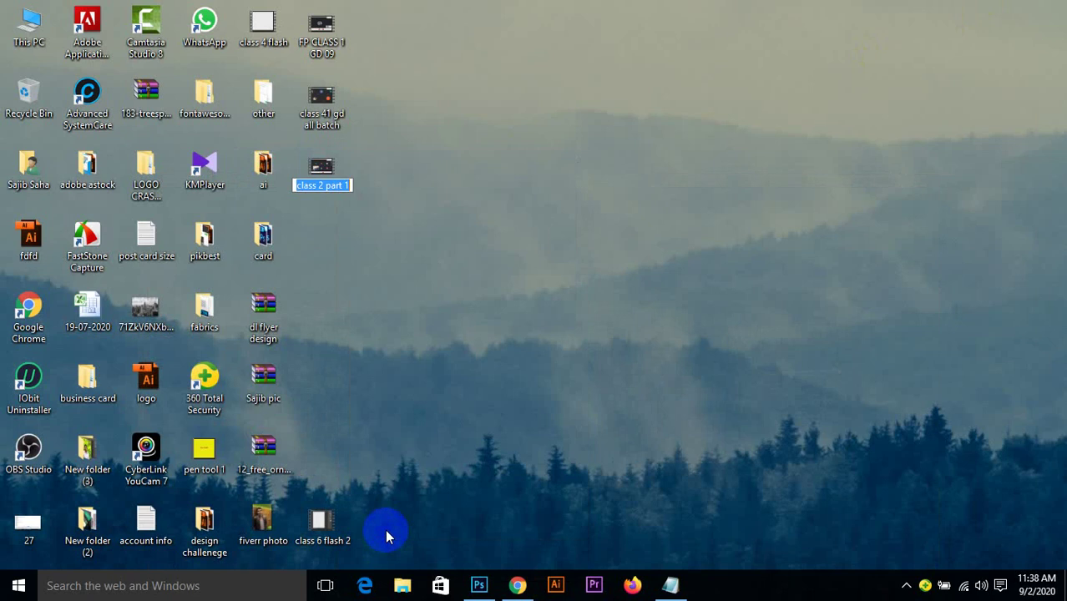
text(FB)
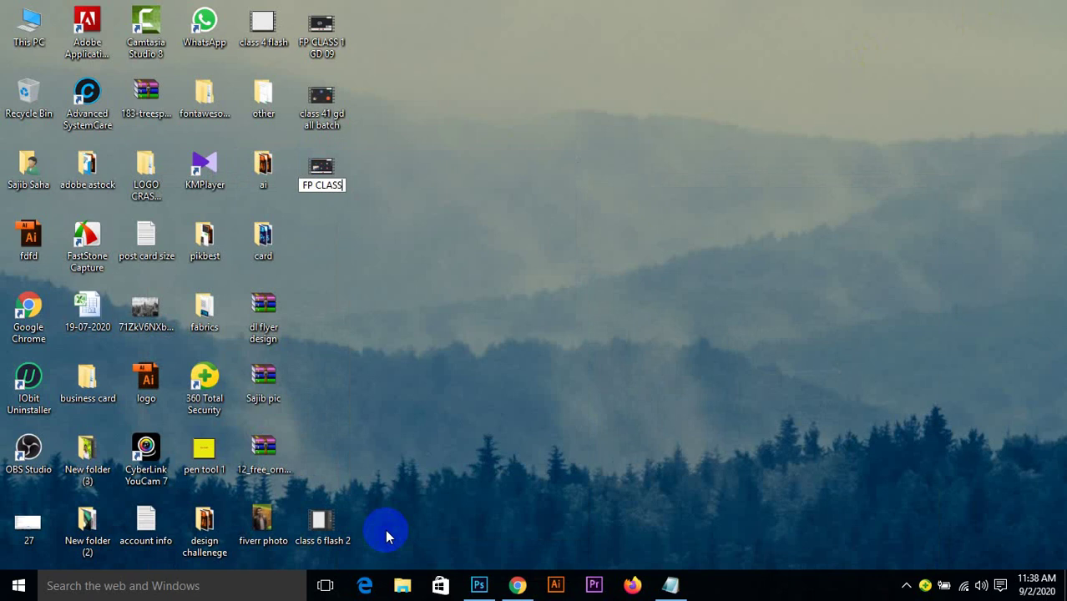
text(CLASS 1)
text( GD 09)
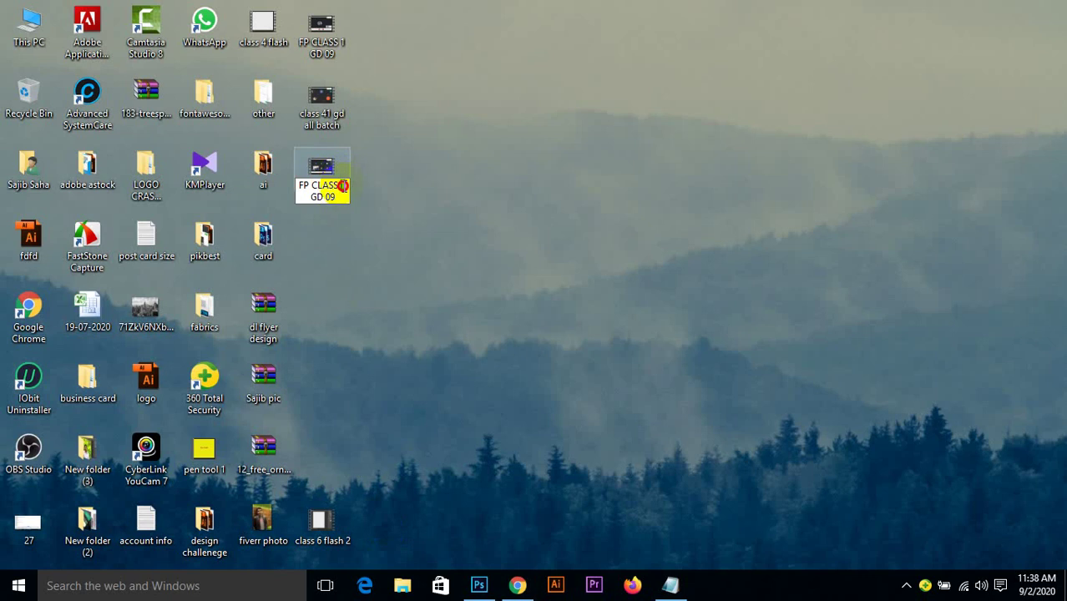
text(2 )
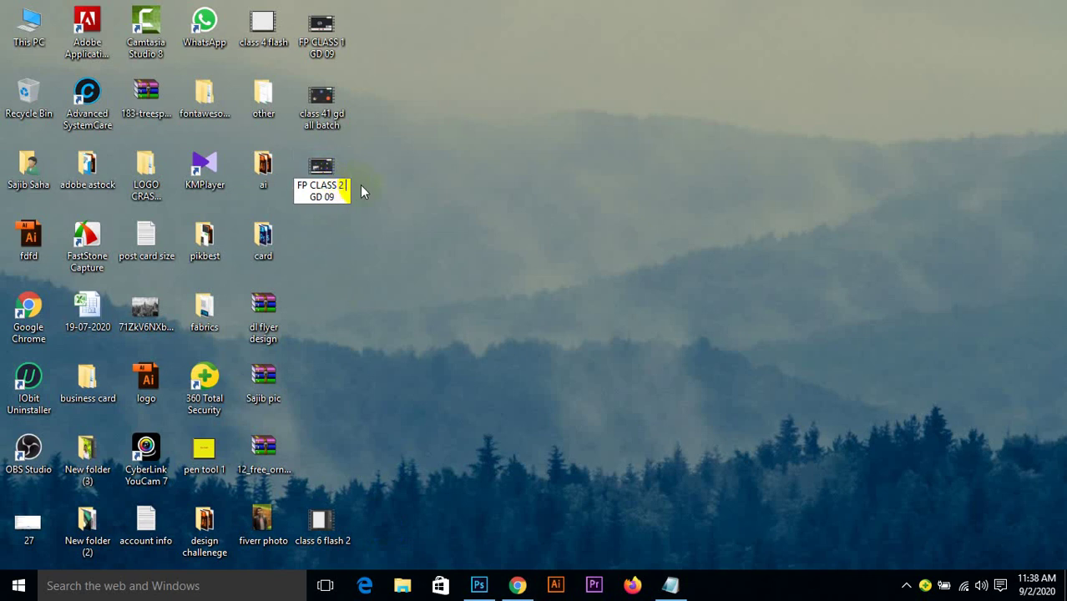
text(Part )
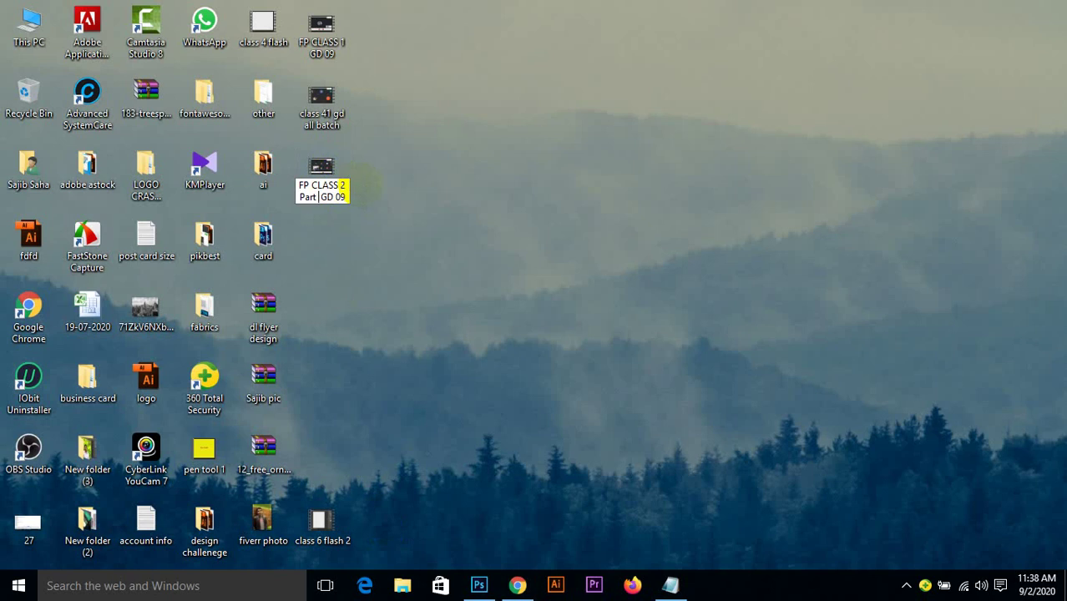
text(1)
key(Return)
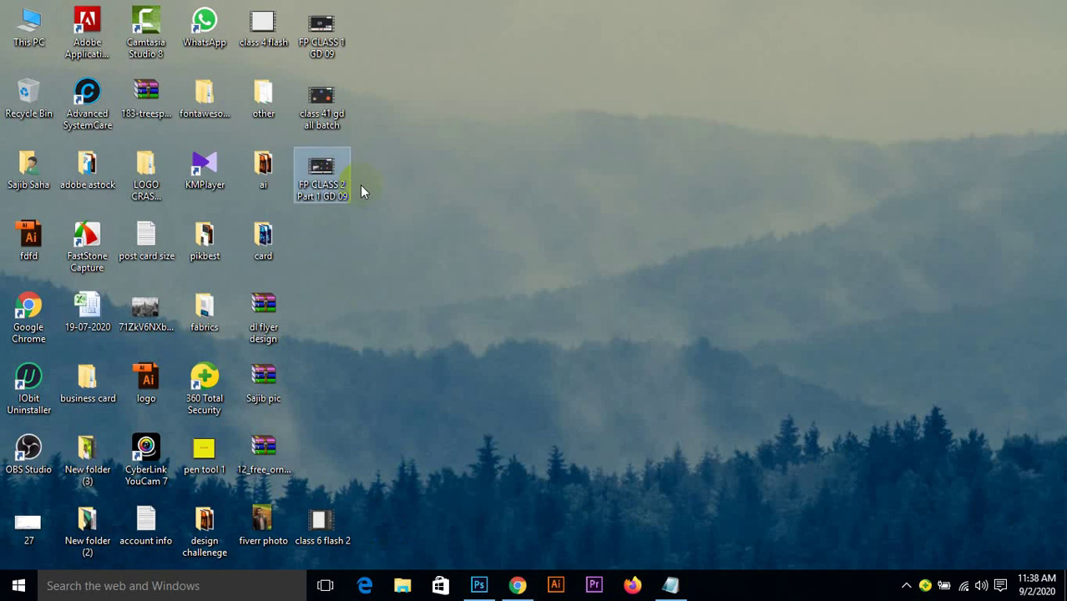
Switch to Chrome, open YouTube in the empty tab and start a video upload.
click(515, 583)
click(465, 17)
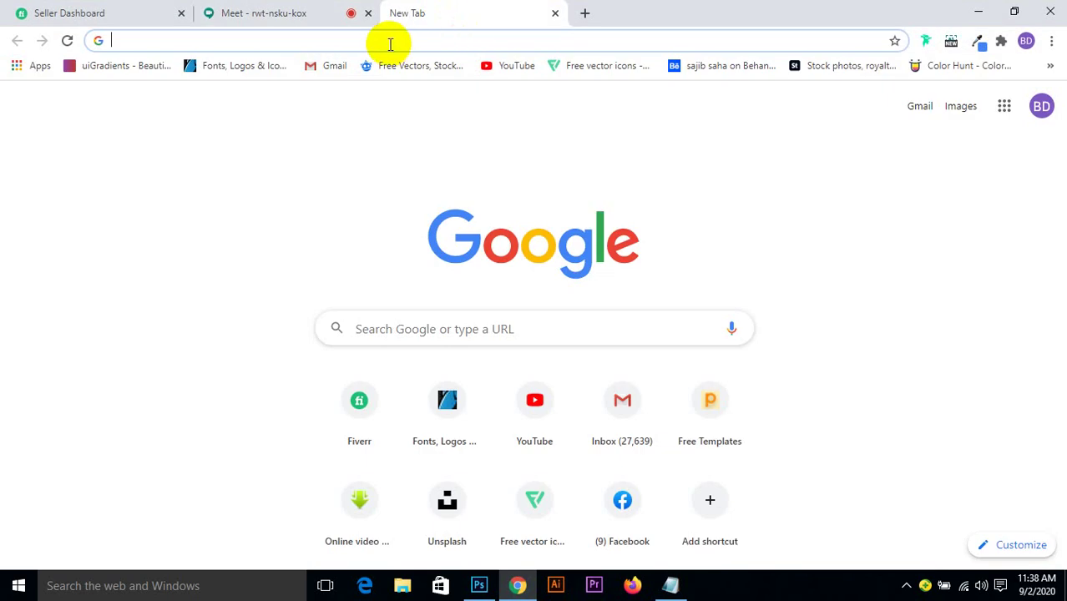
click(390, 41)
text(y)
key(Return)
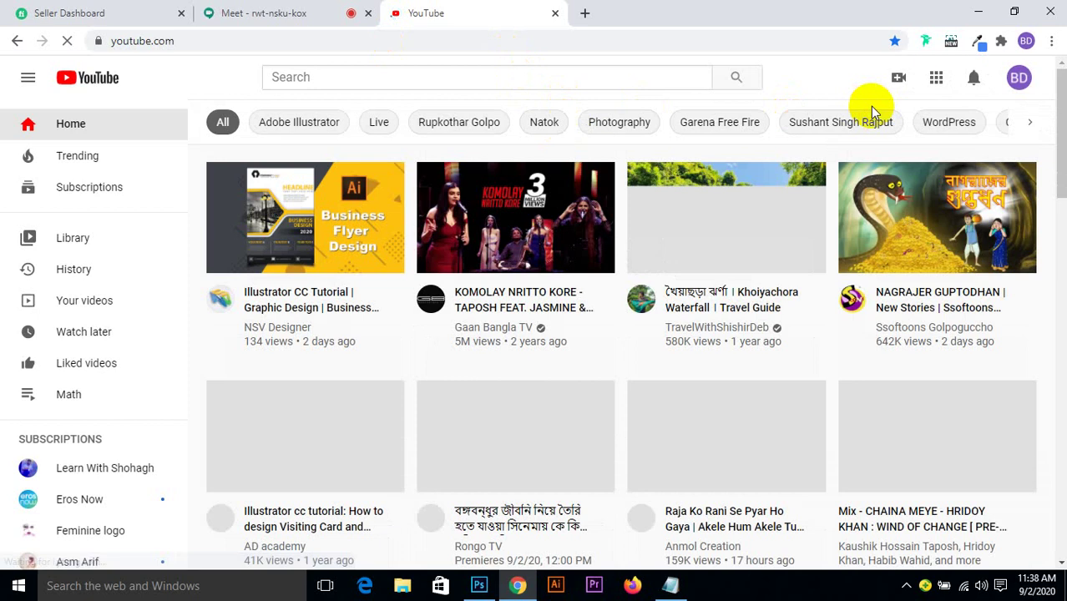
click(936, 84)
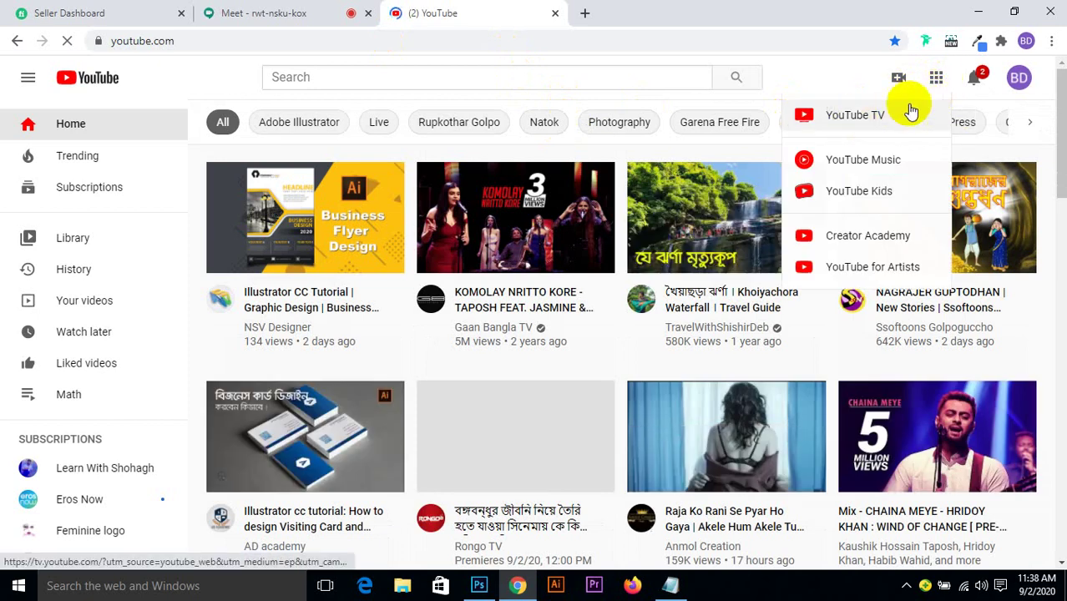
click(901, 80)
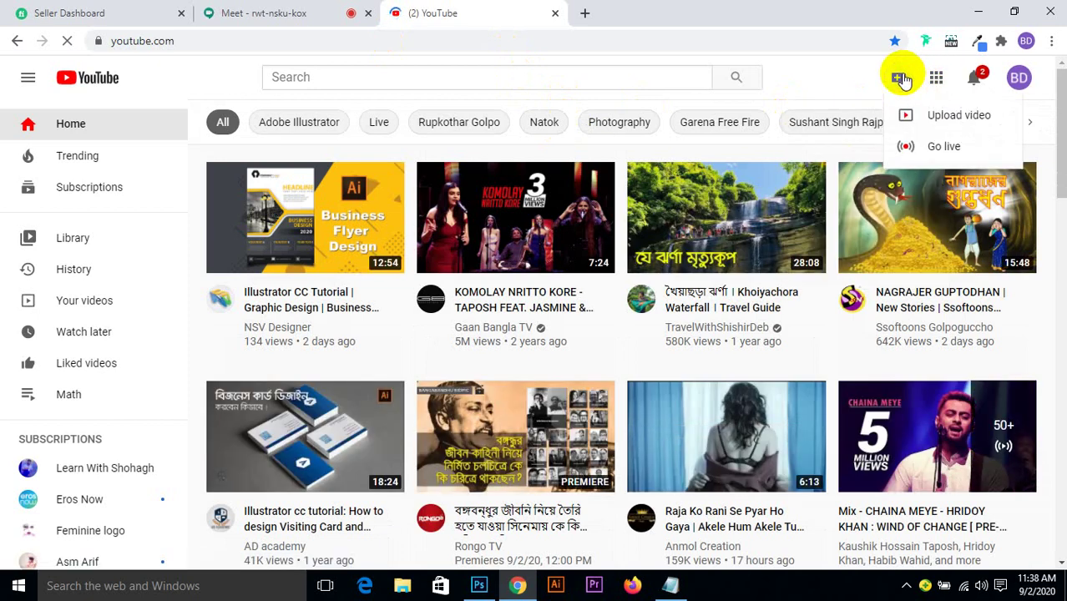
click(936, 112)
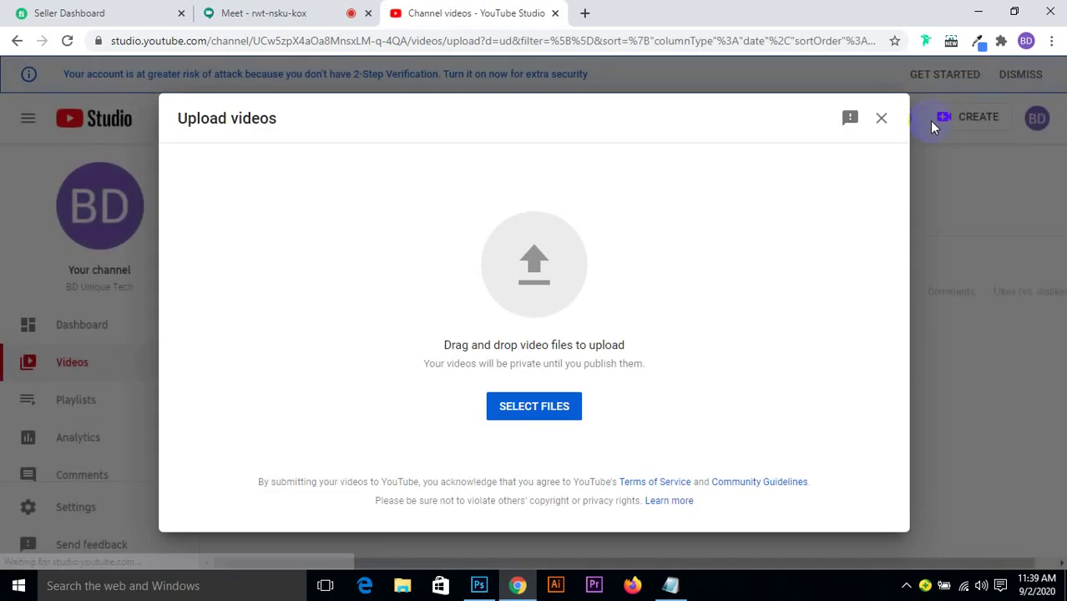
Select the video file "FP CLASS 2 Part 1 GD 09" from the Desktop folder for upload.
click(537, 257)
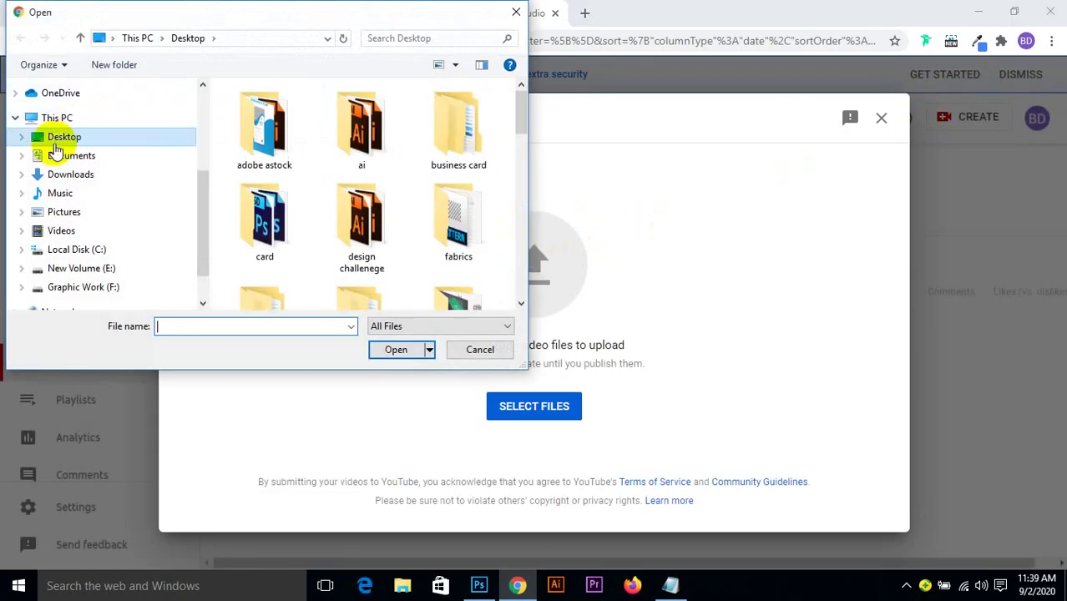
drag(521, 104, 505, 261)
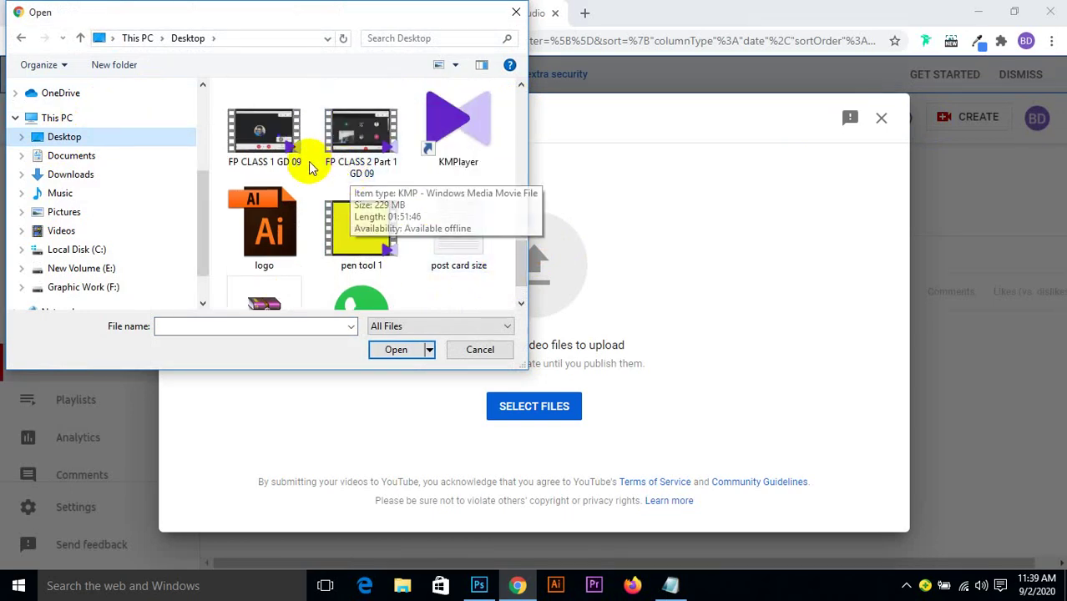
mouse_move(521, 268)
mouse_down()
mouse_move(522, 283)
mouse_move(523, 248)
mouse_up()
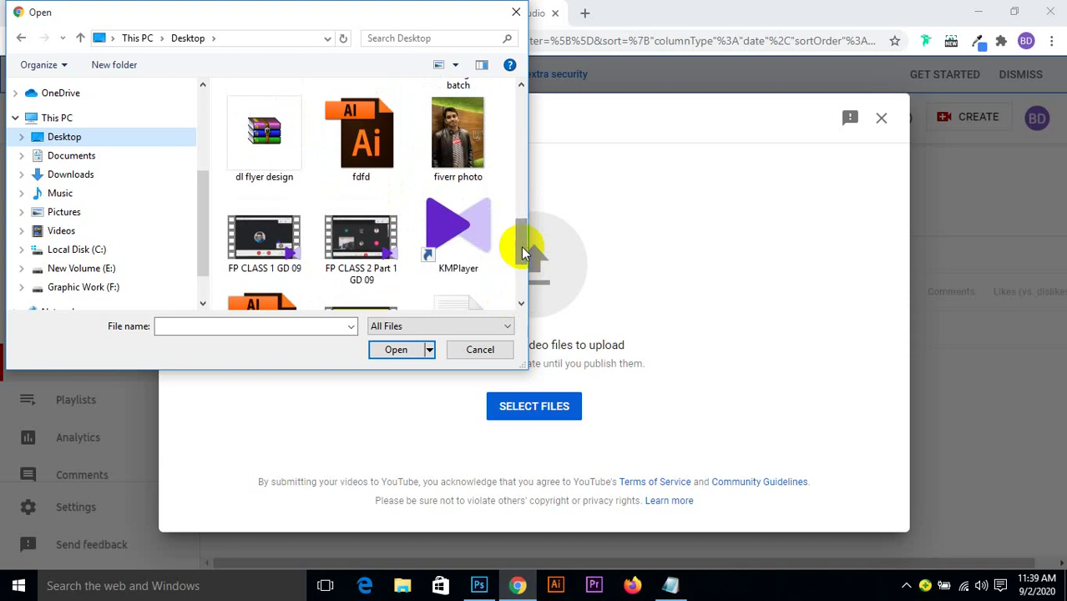
click(379, 271)
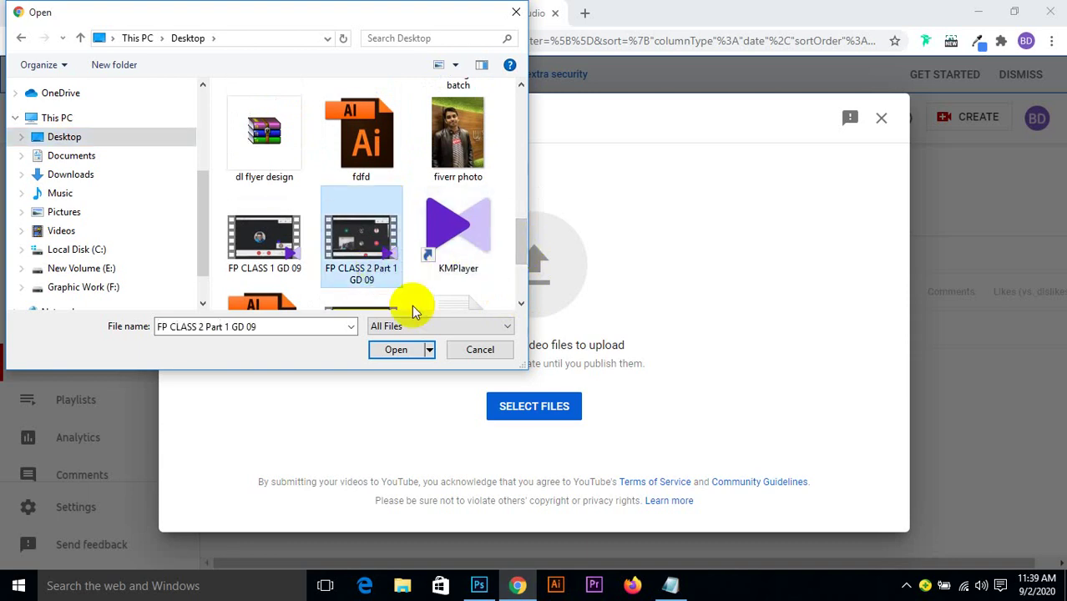
click(396, 350)
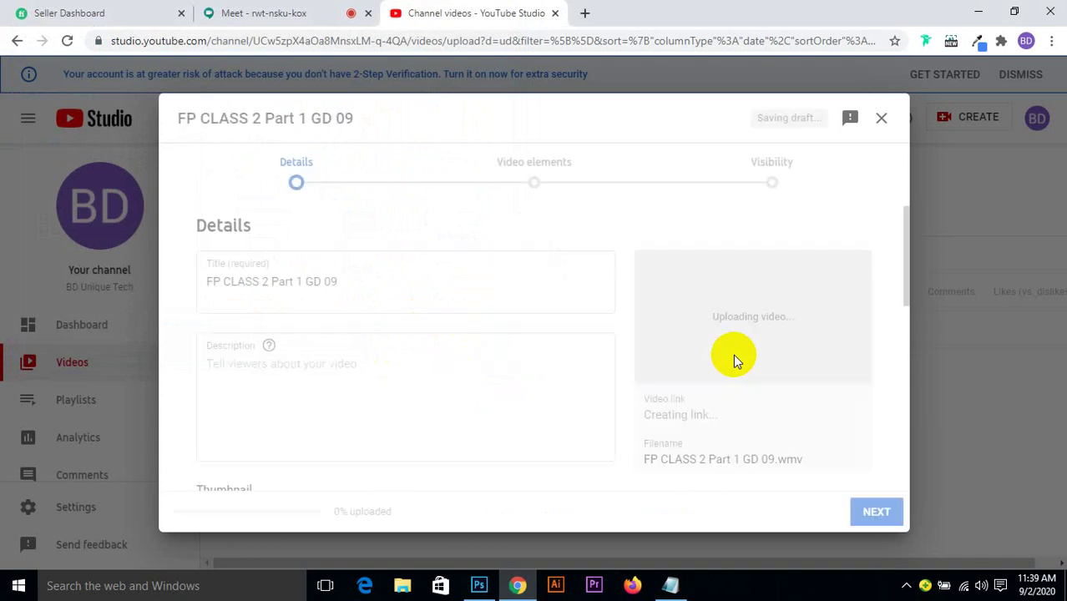
Declare the video as not made for kids and proceed from the details to the video elements.
click(363, 353)
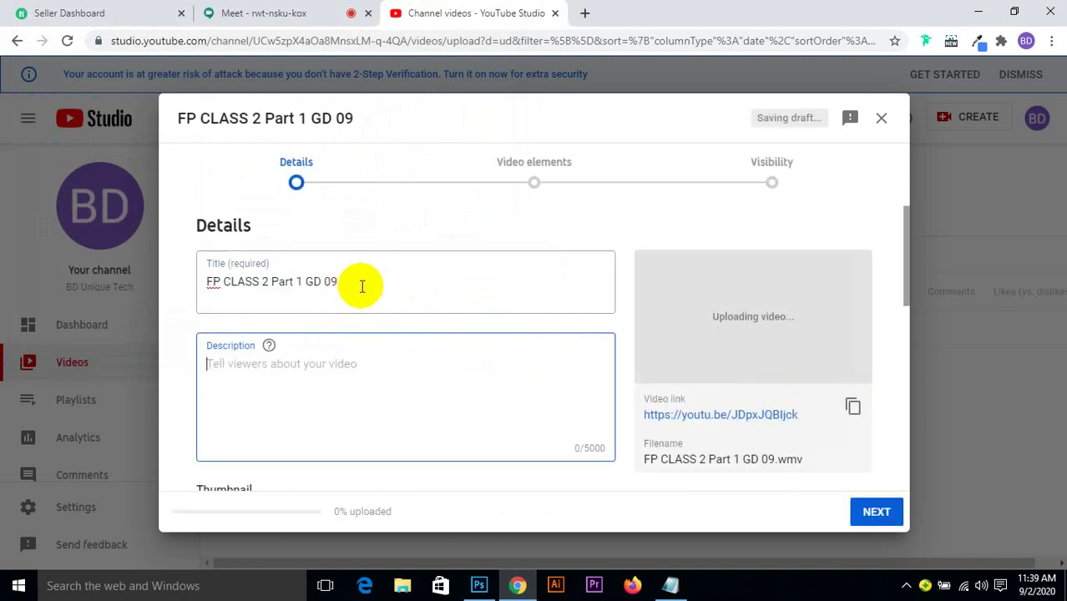
drag(362, 284, 108, 287)
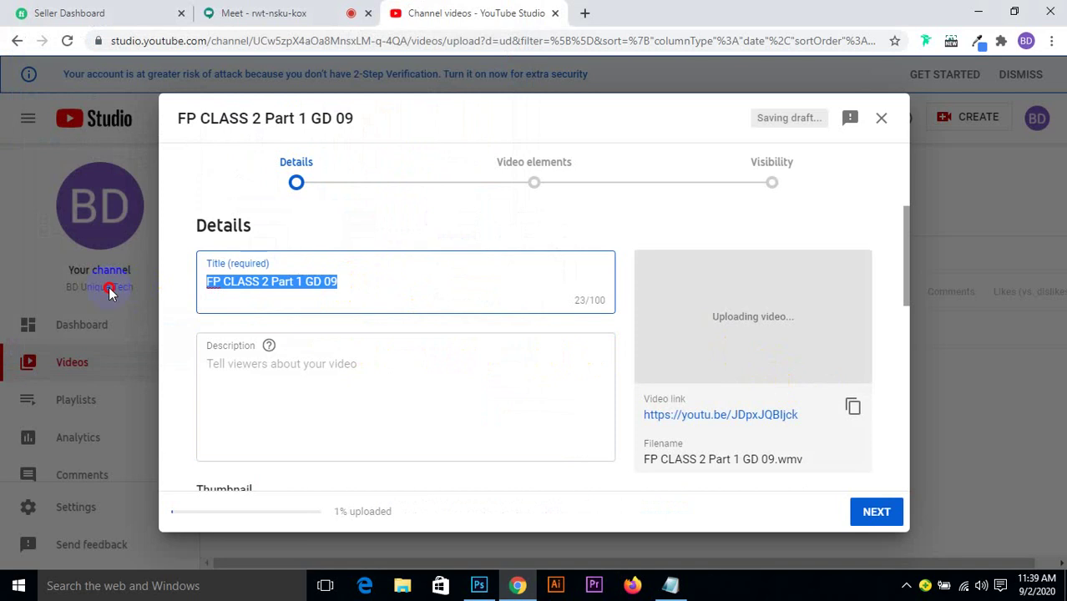
click(267, 364)
scroll(418, 413, down, 2)
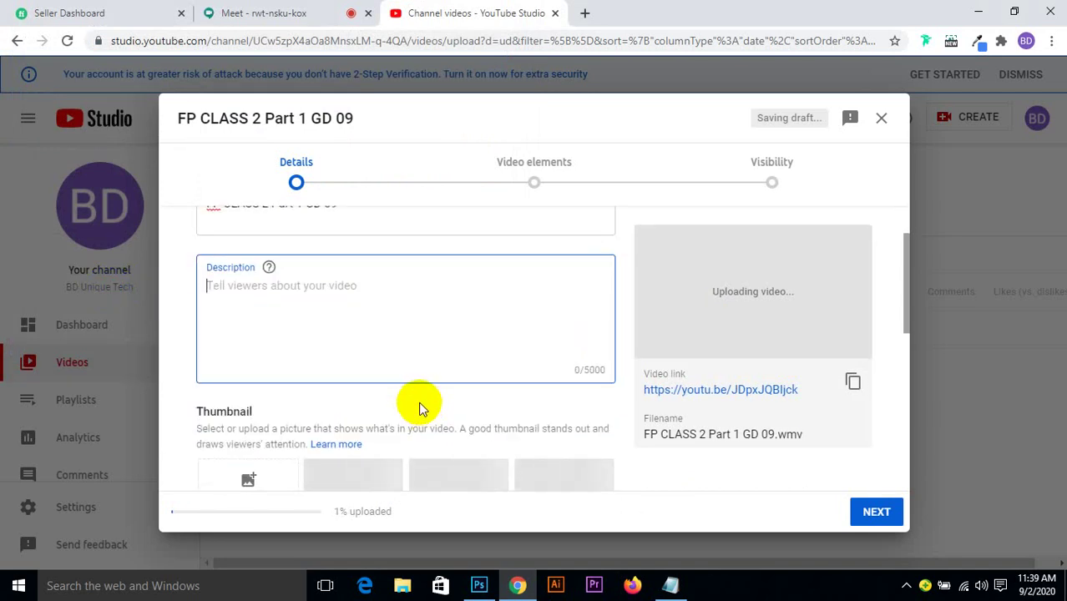
scroll(613, 410, down, 3)
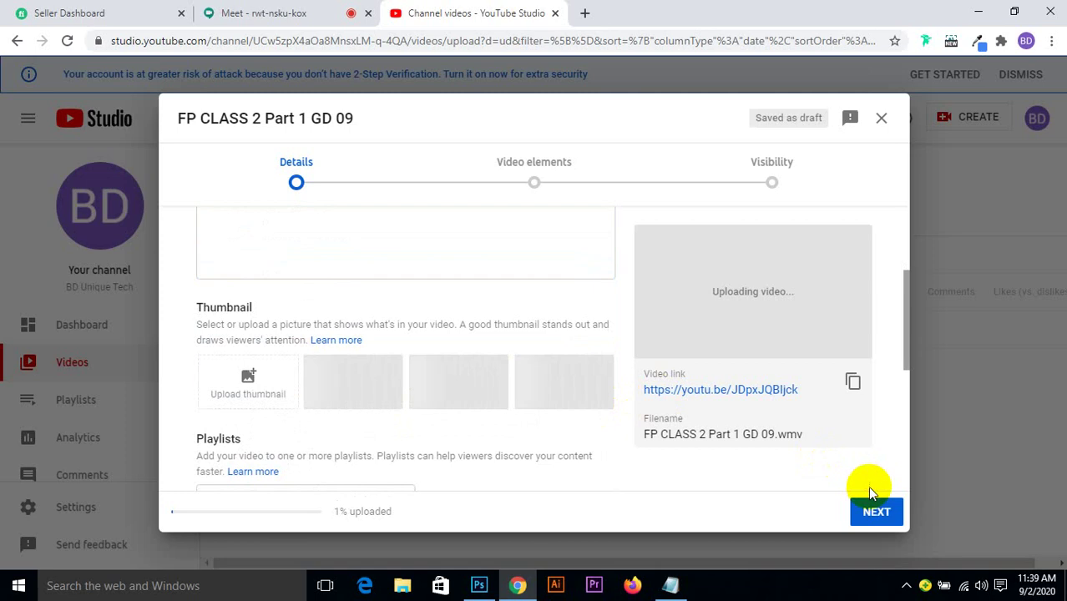
click(872, 509)
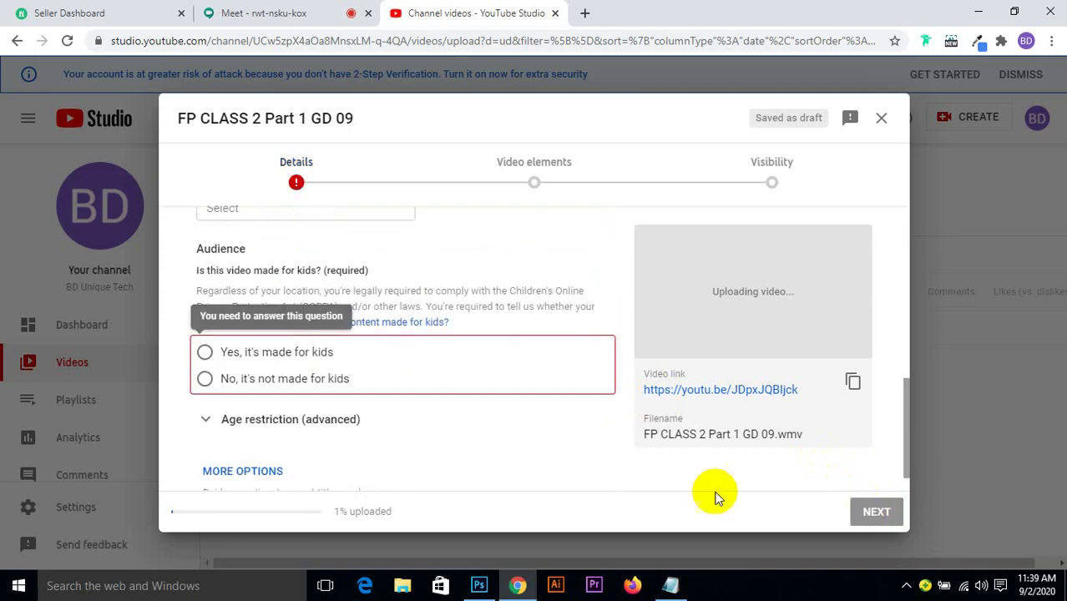
click(242, 378)
click(869, 516)
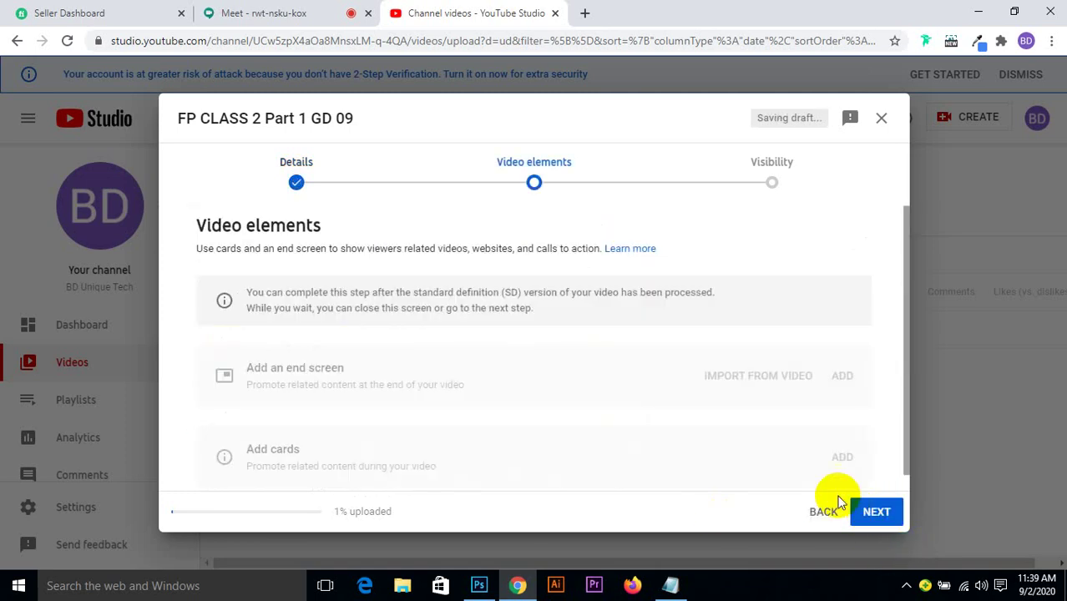
Skip the video elements, set the video's visibility to Public and publish it.
scroll(384, 419, down, 1)
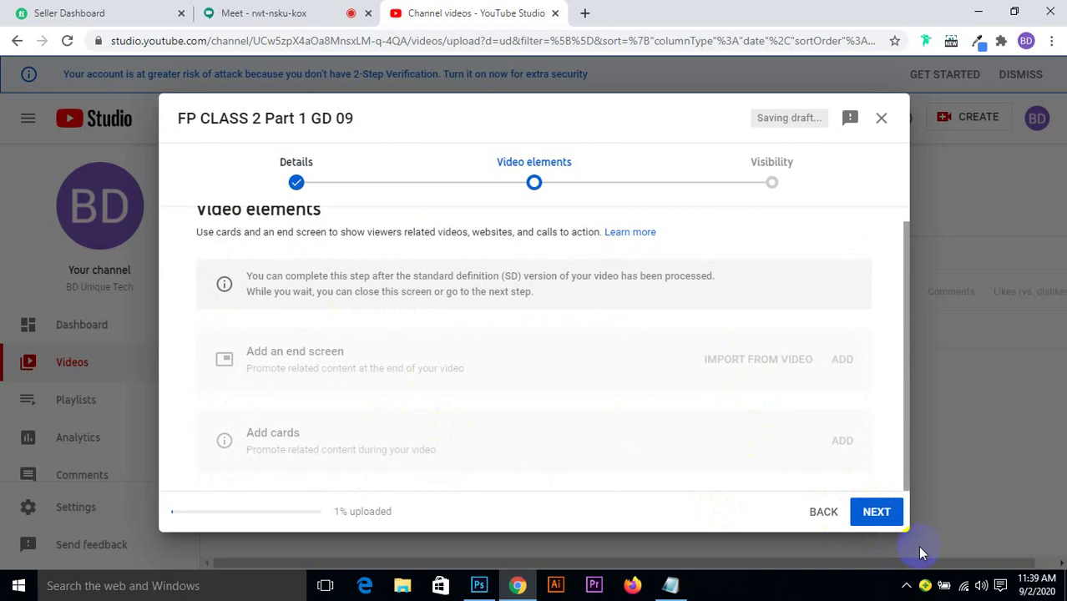
click(890, 511)
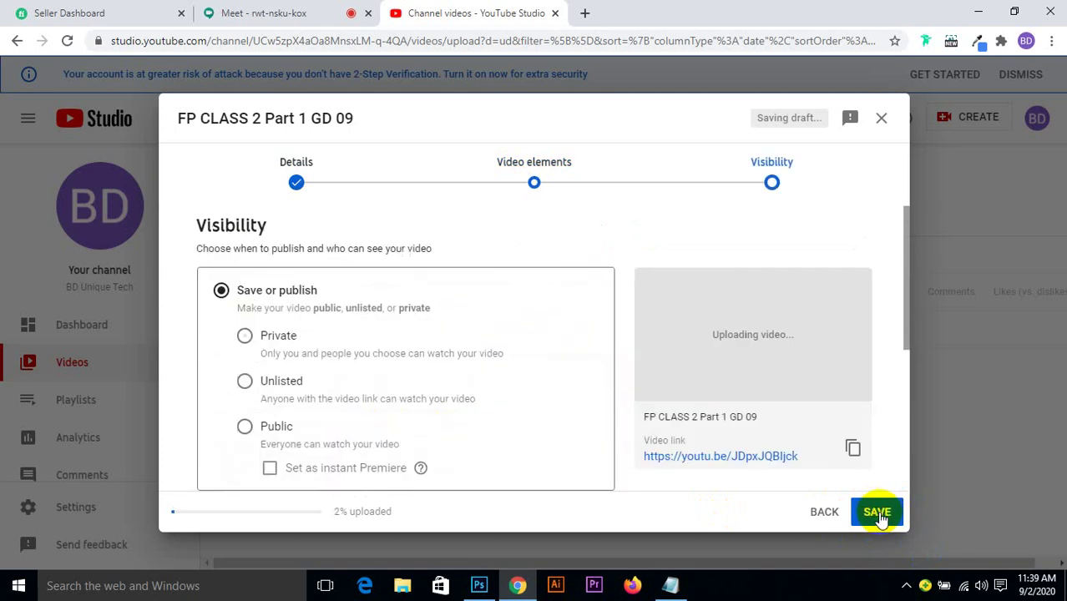
click(280, 426)
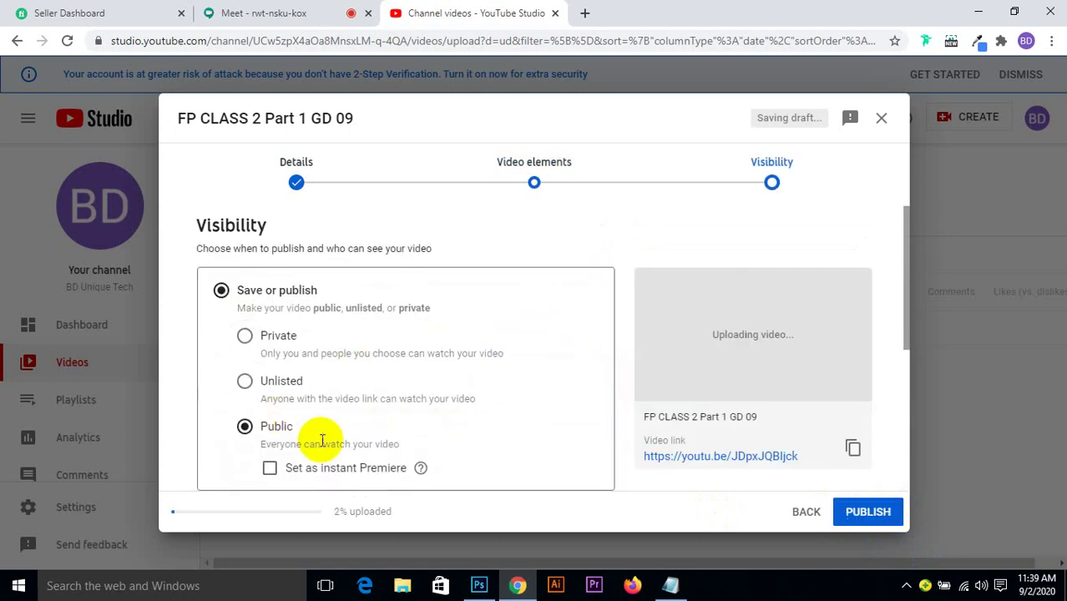
click(857, 511)
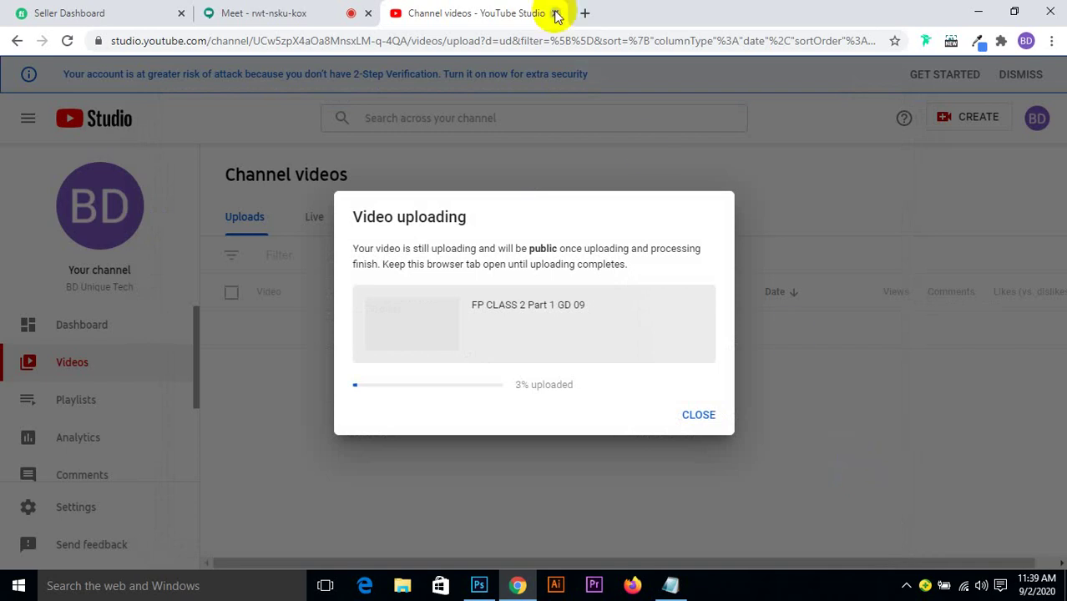
Return to the Google Meet call to watch the participant's shared Photoshop screen.
click(227, 12)
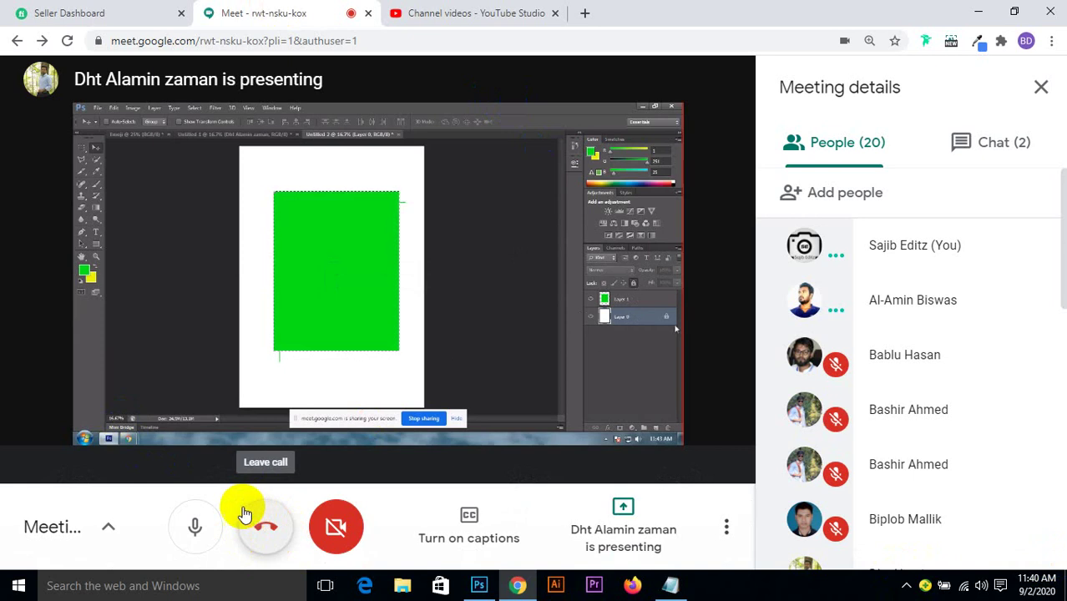
click(145, 417)
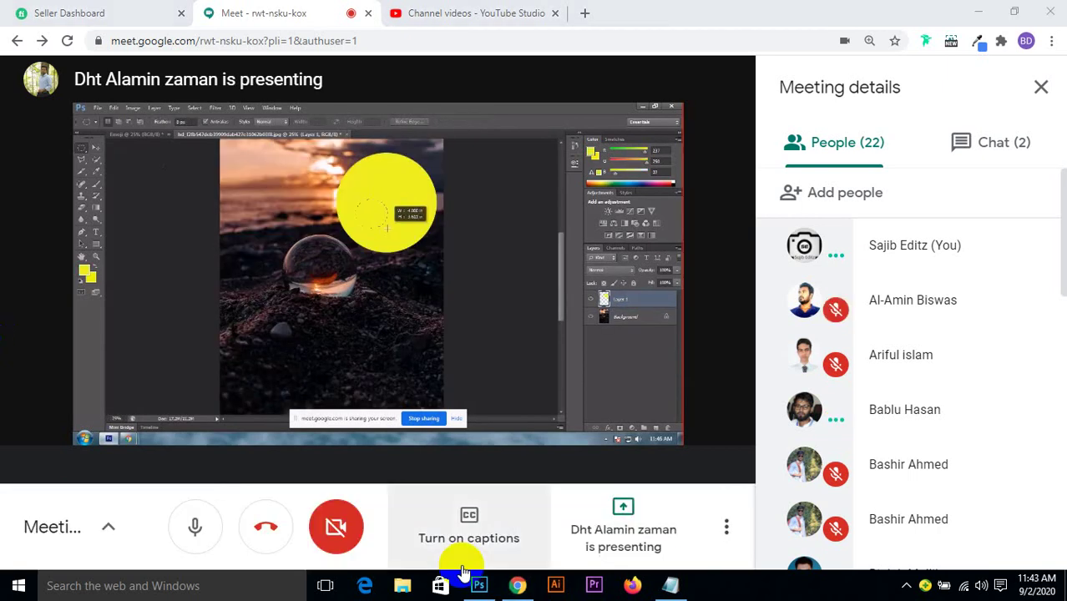
Return to the Google Meet call and present the entire screen to the class.
click(977, 11)
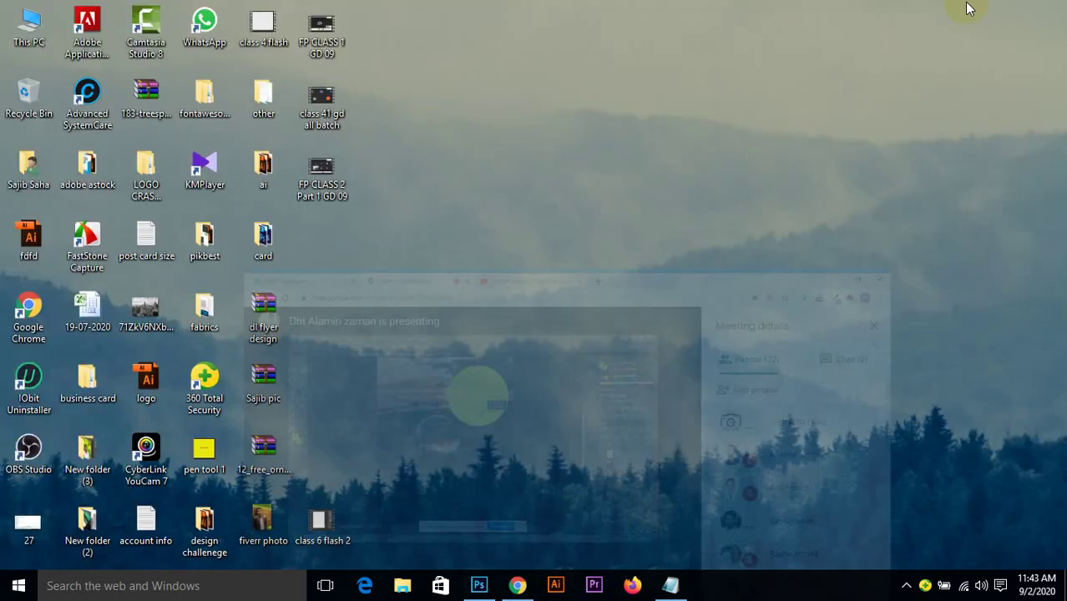
click(519, 586)
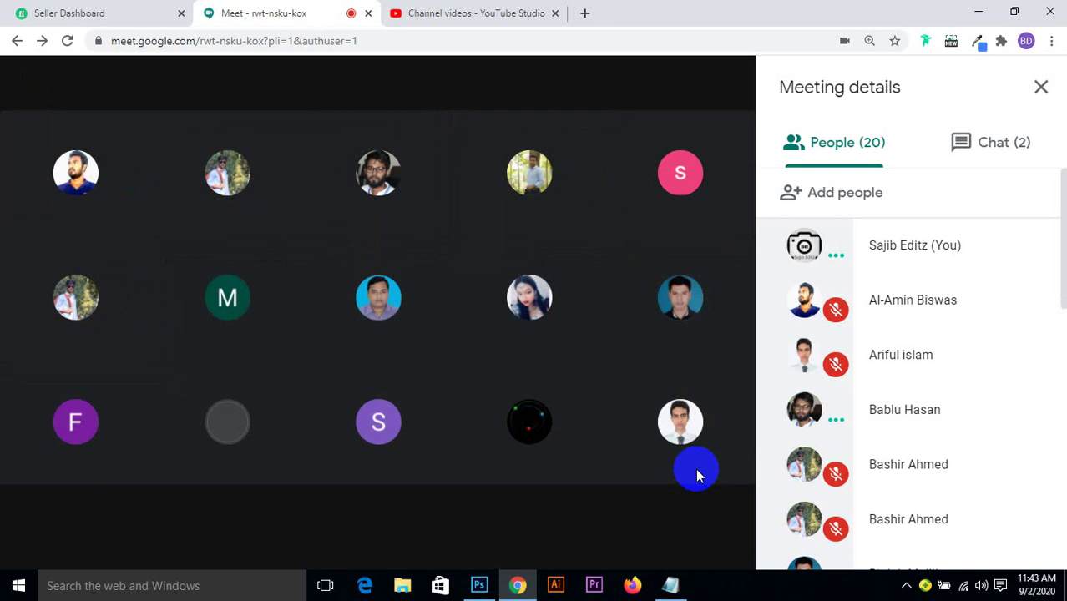
click(626, 516)
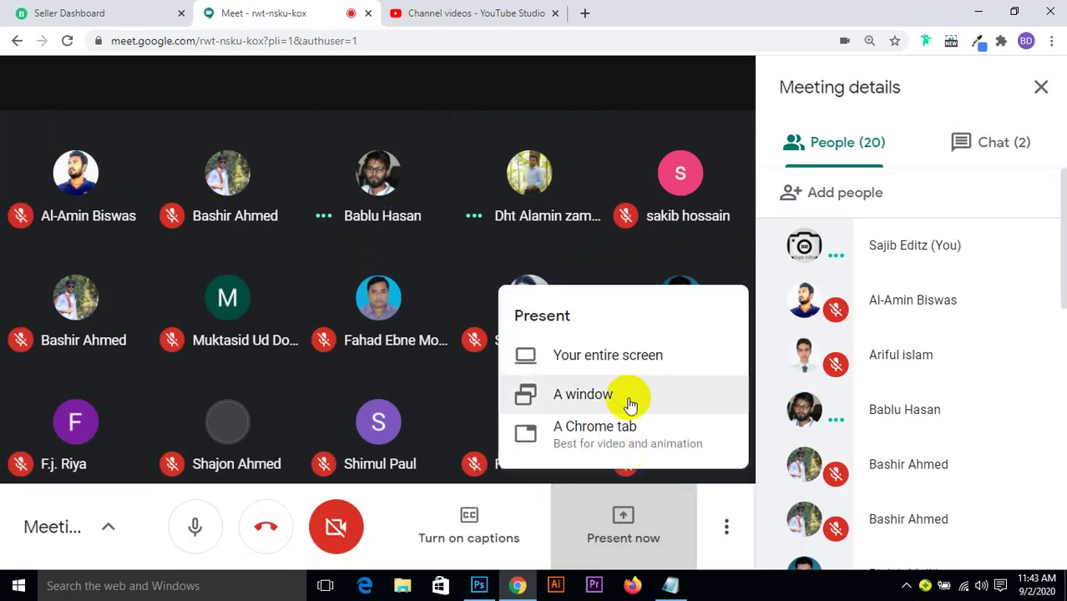
click(614, 351)
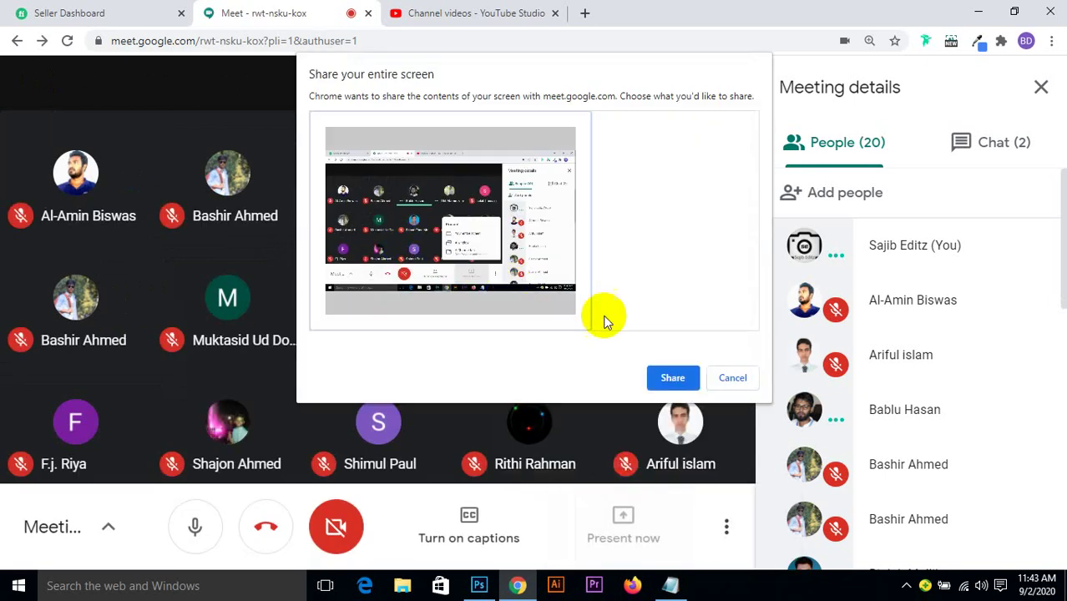
click(672, 377)
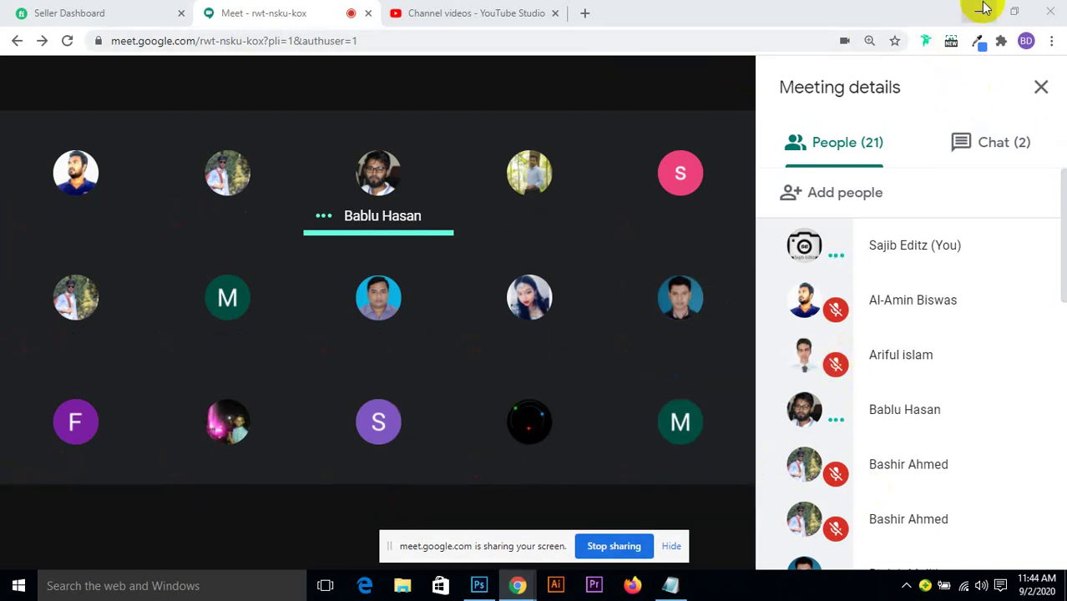
Switch to Photoshop and delete the red circle's layer from the Untitled-3 document.
click(538, 579)
click(468, 547)
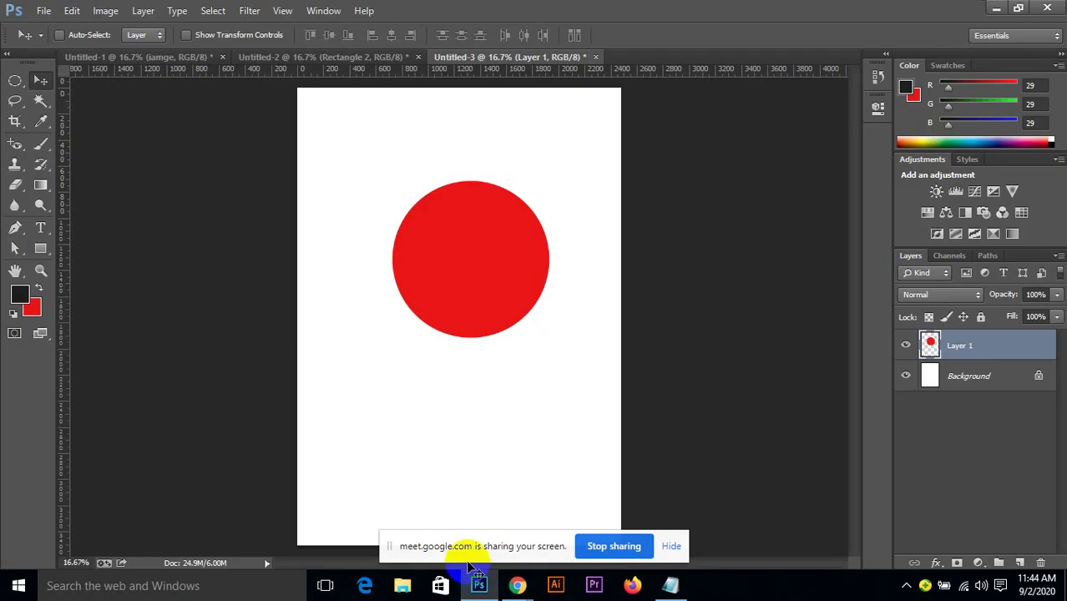
drag(973, 355, 1041, 563)
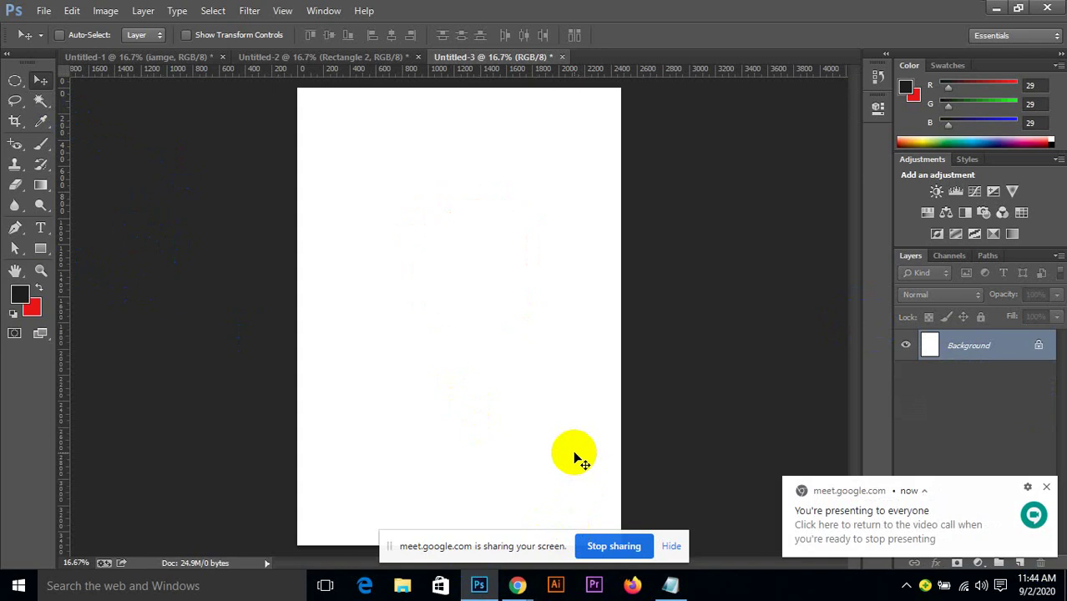
click(1046, 486)
Draw a black circle about 1584 px wide with the Ellipse Tool and move it toward the page's middle.
drag(40, 247, 98, 282)
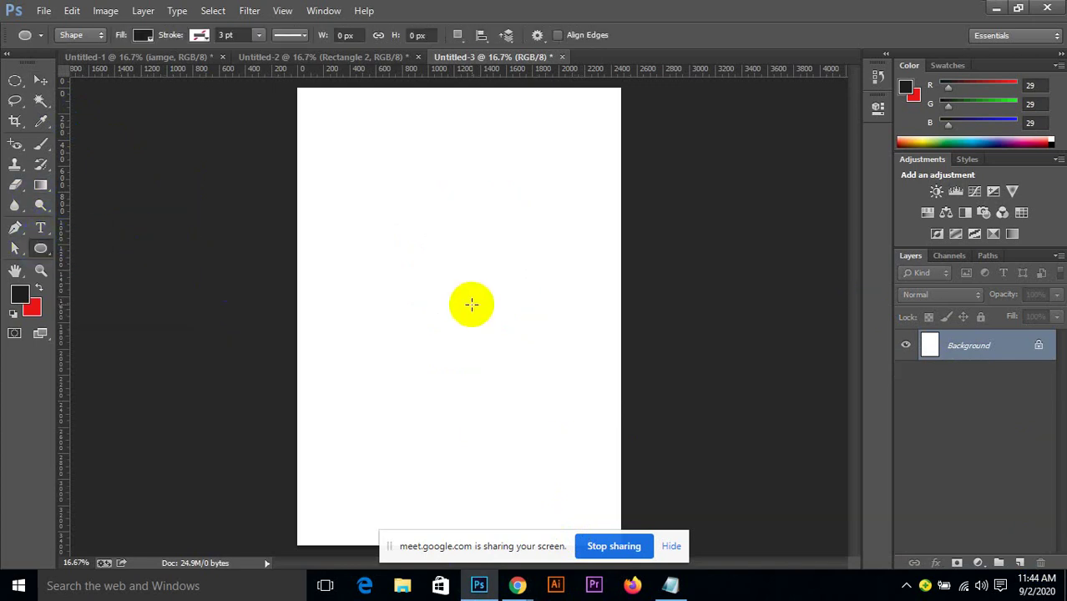
drag(416, 270, 538, 372)
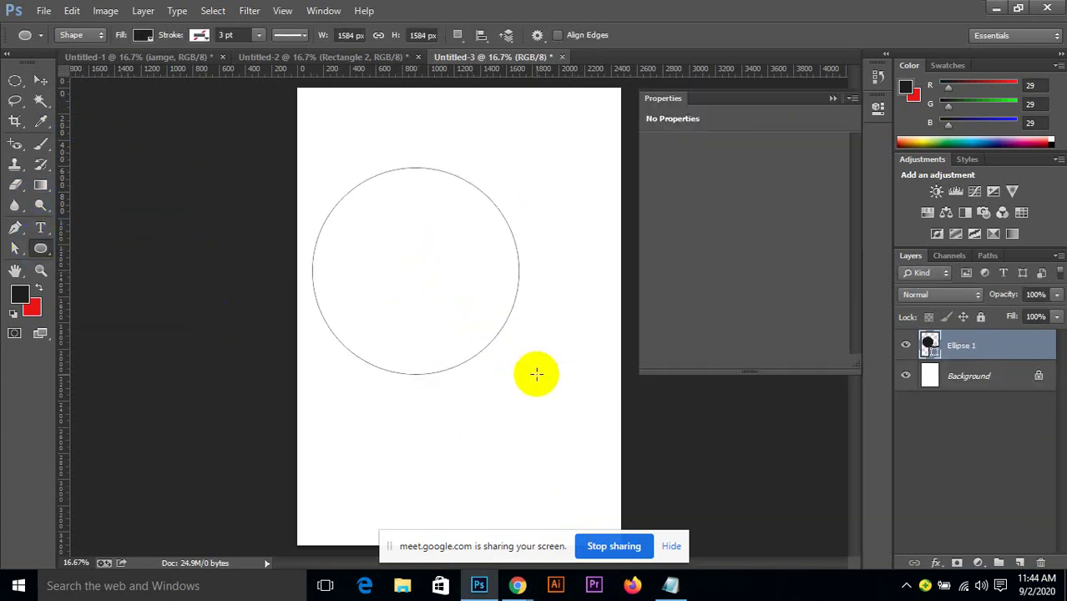
click(37, 77)
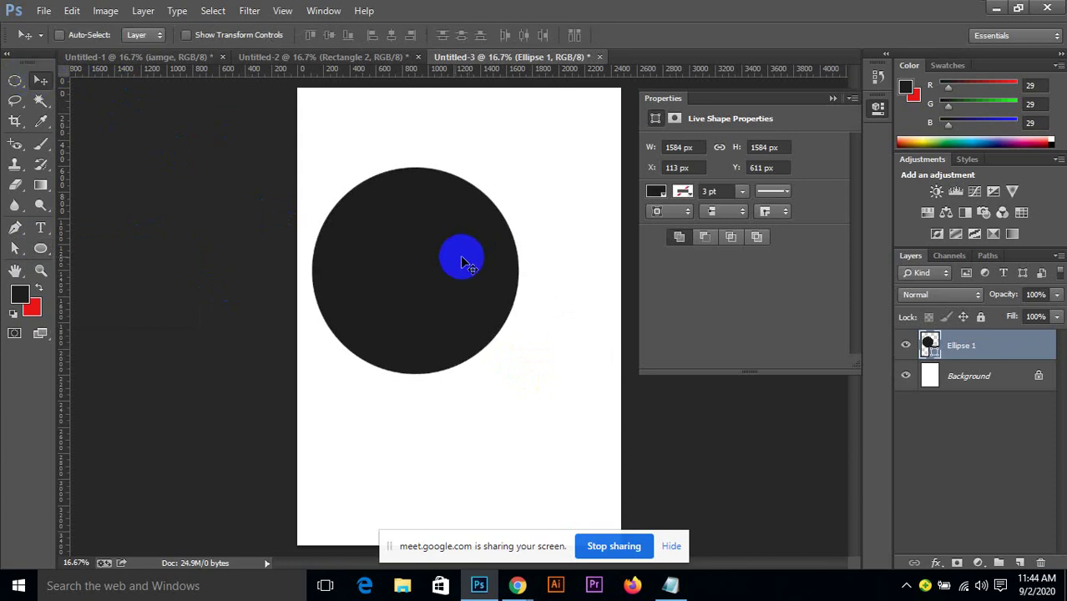
drag(462, 254, 508, 277)
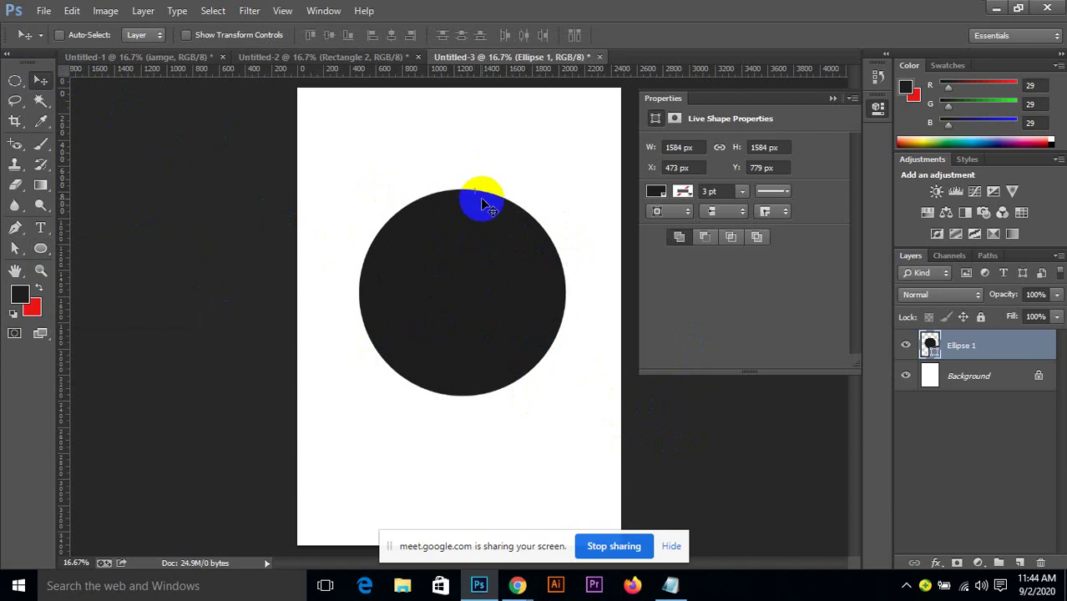
click(831, 98)
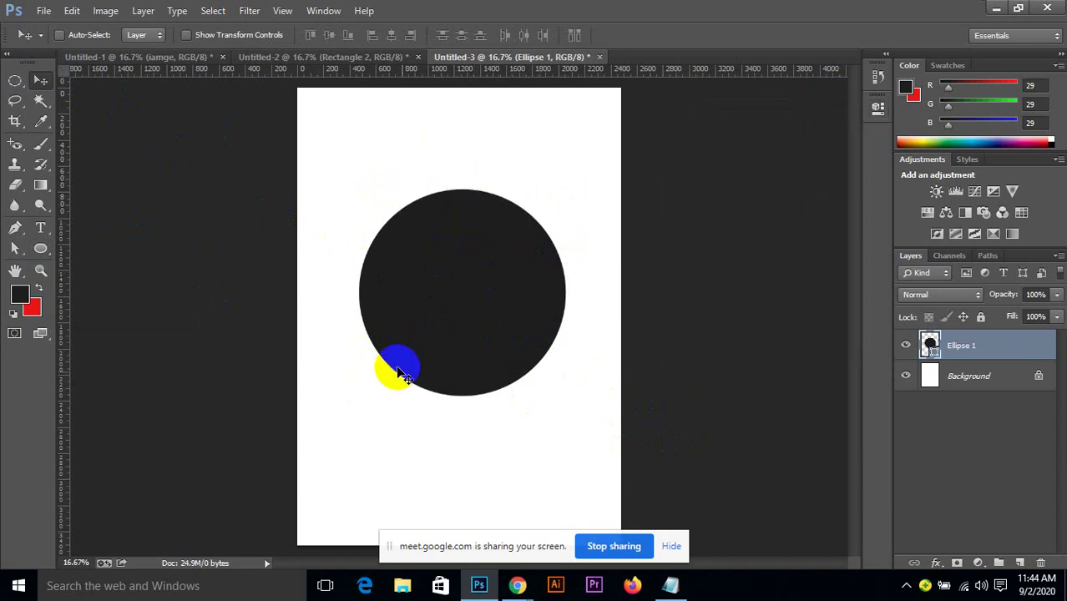
Place the Desktop image "71ZkV6NXbhL._AC_SL1024_" over the circle, shift it upward and commit the placement.
click(487, 266)
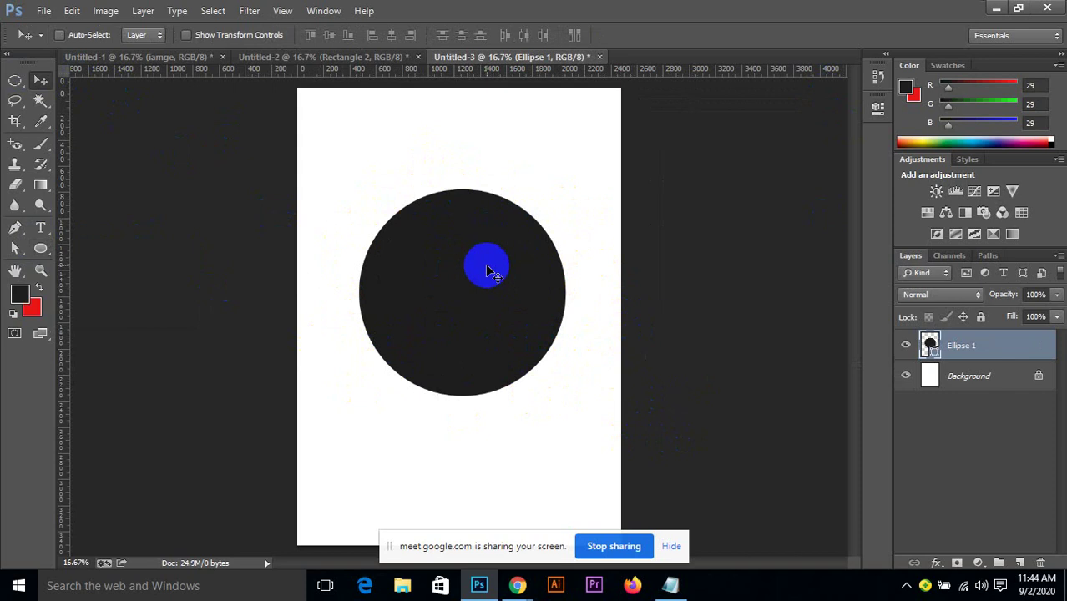
click(44, 10)
mouse_move(90, 302)
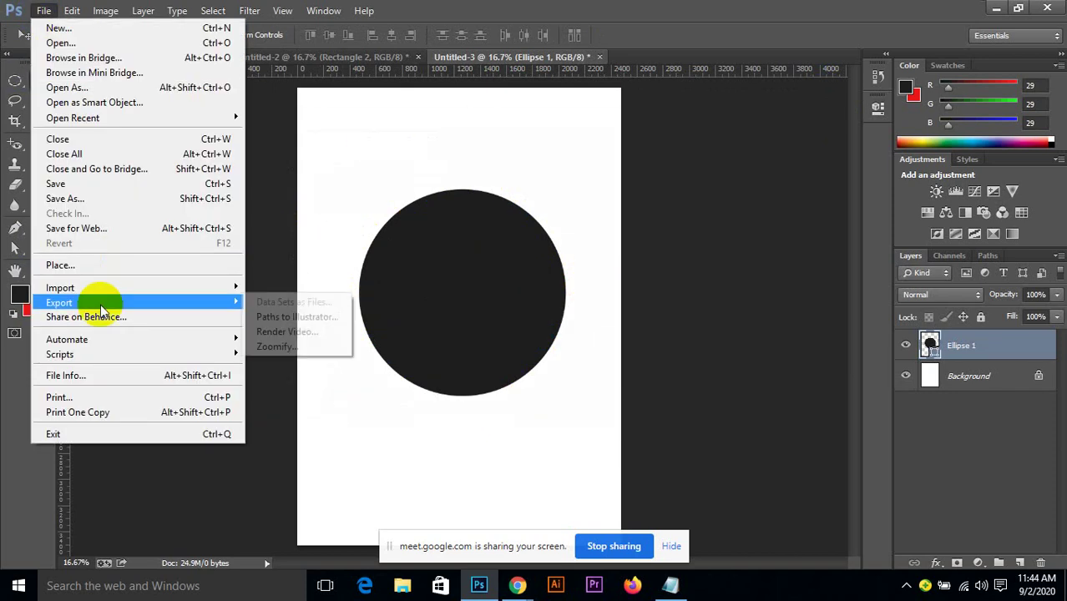
click(72, 272)
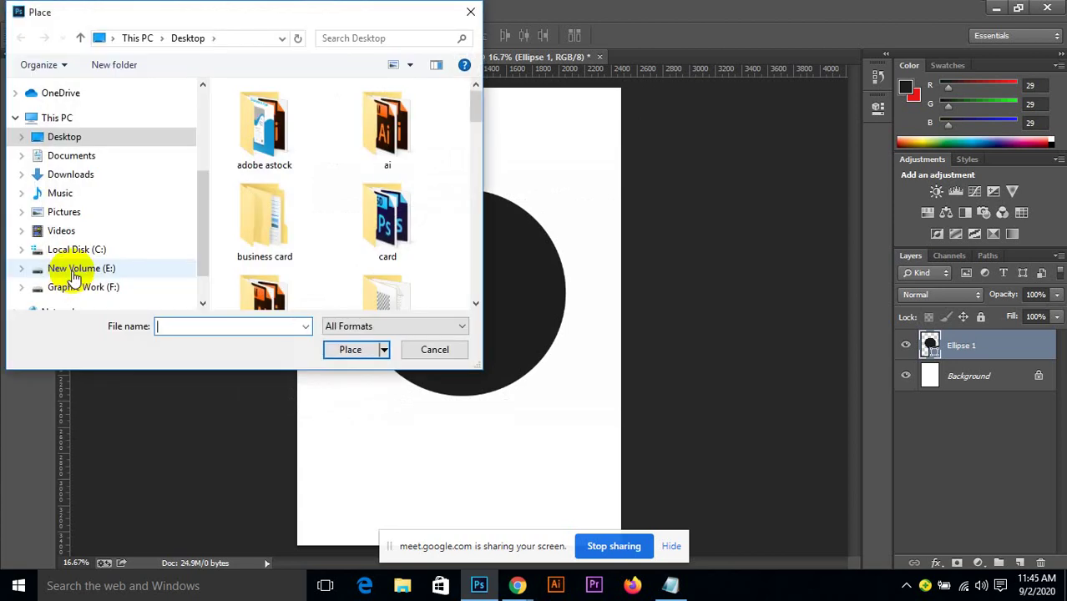
click(131, 138)
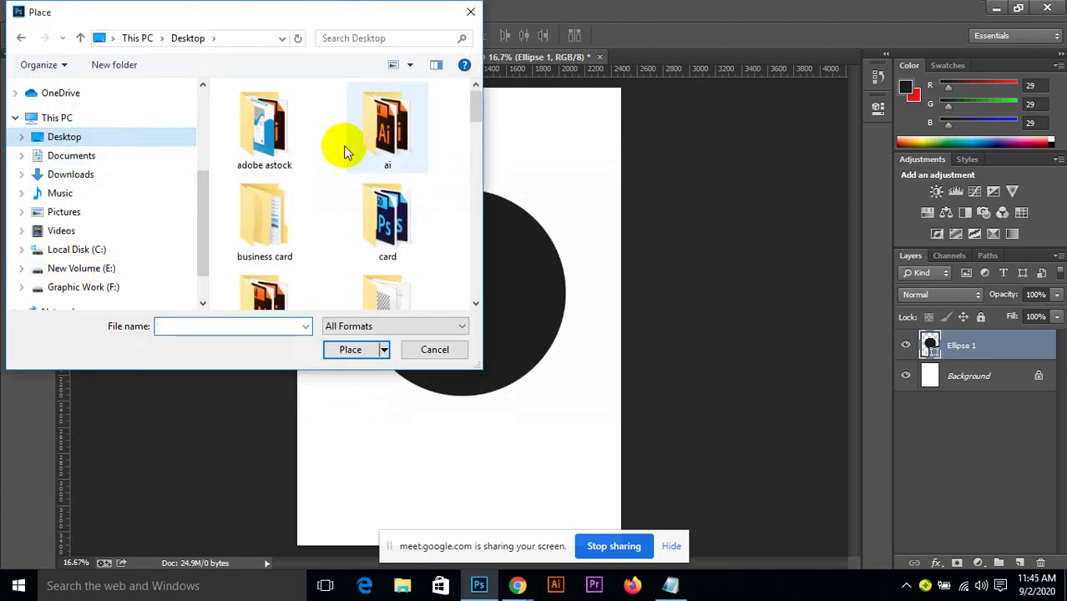
drag(477, 100, 463, 182)
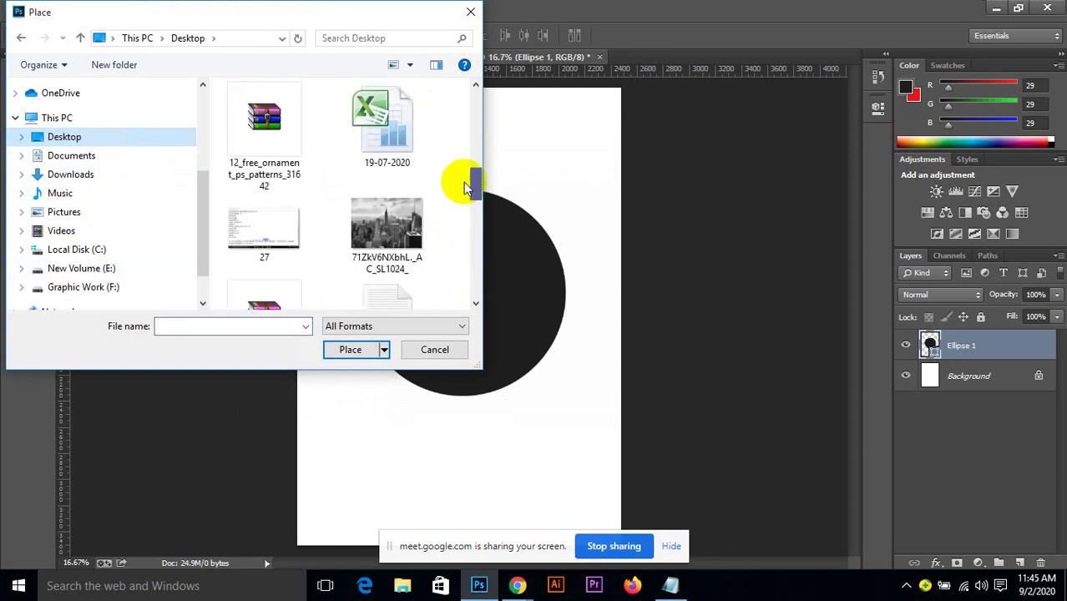
click(384, 229)
click(349, 355)
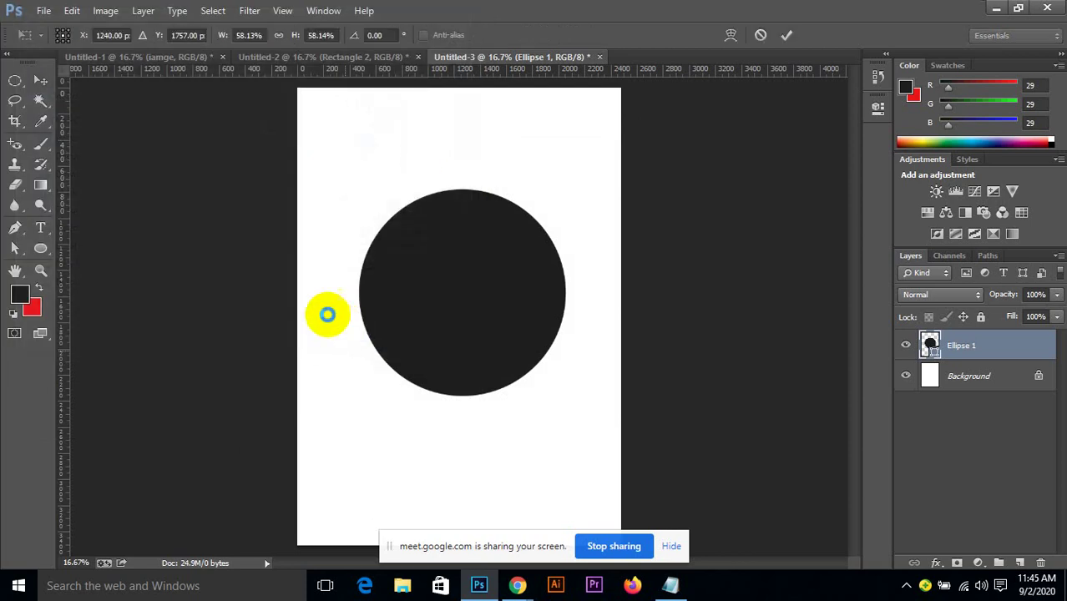
drag(559, 296, 560, 290)
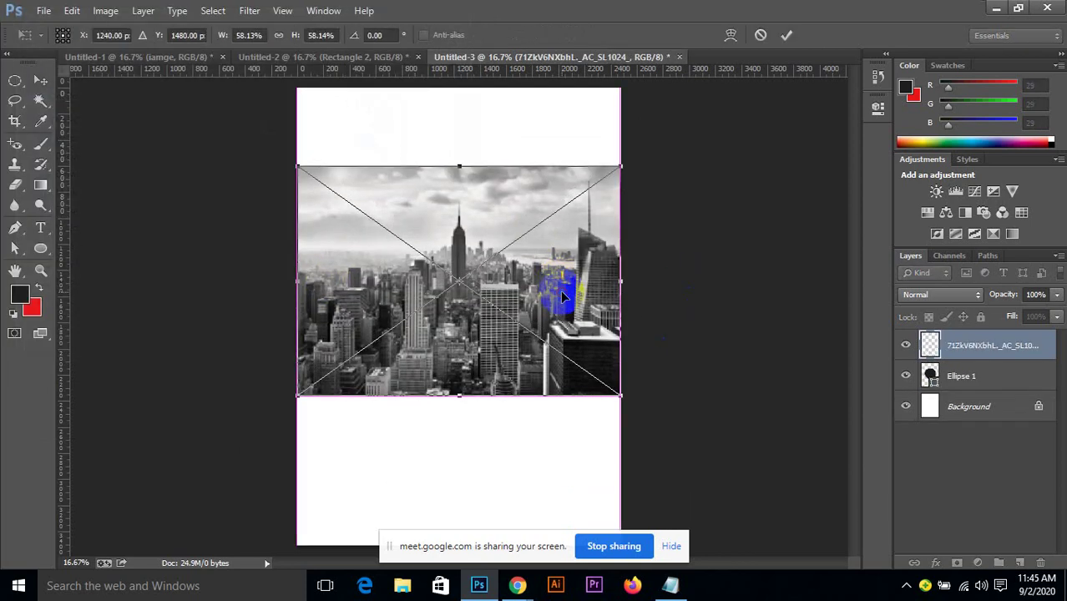
click(788, 40)
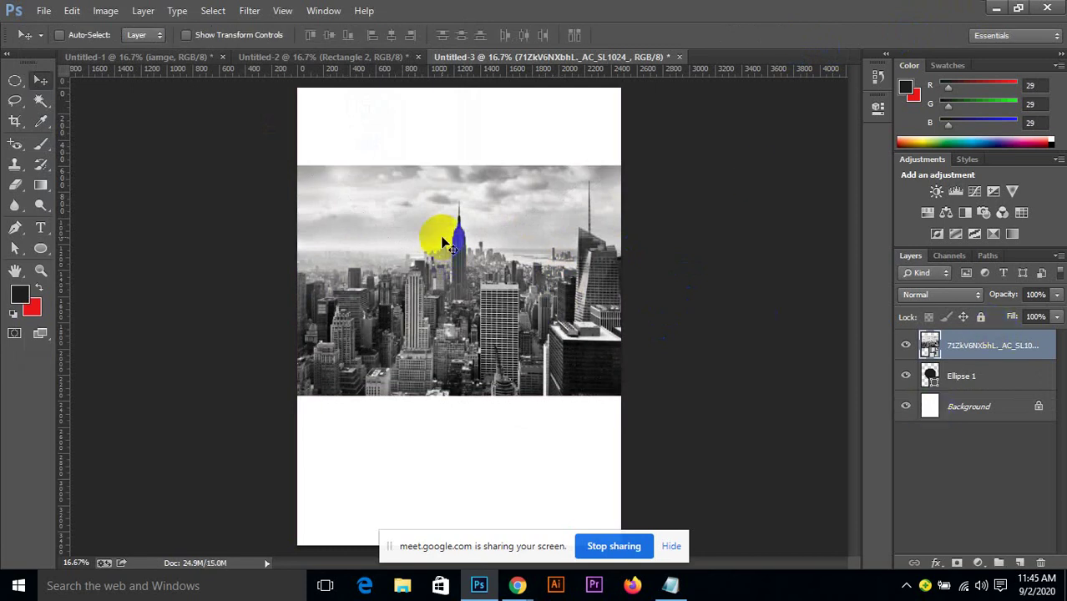
Reposition the city photo and the Ellipse 1 layer so the photo covers the circle.
drag(444, 244, 389, 242)
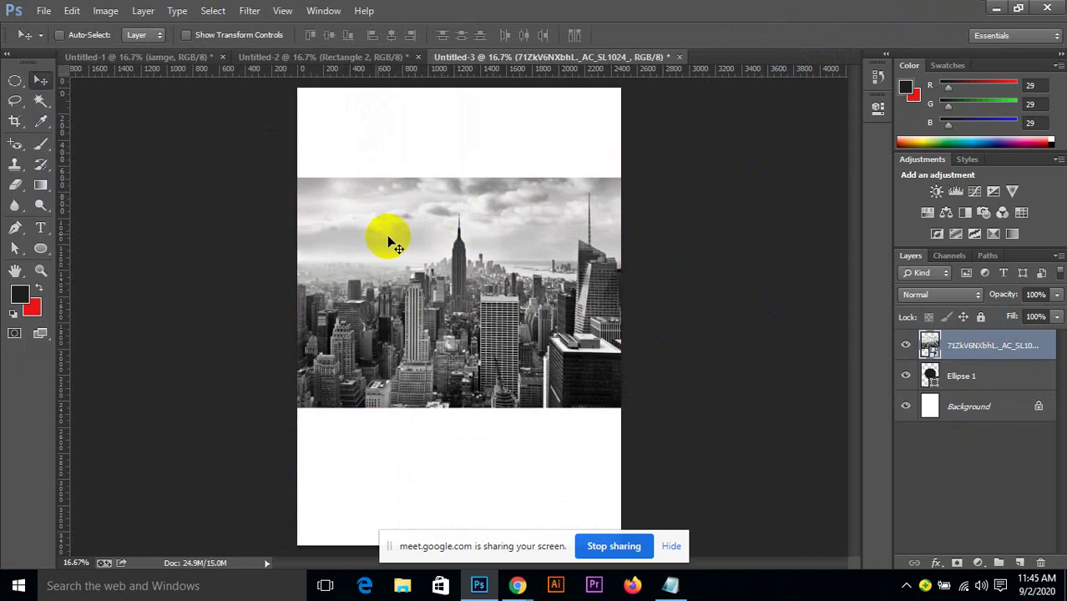
click(966, 376)
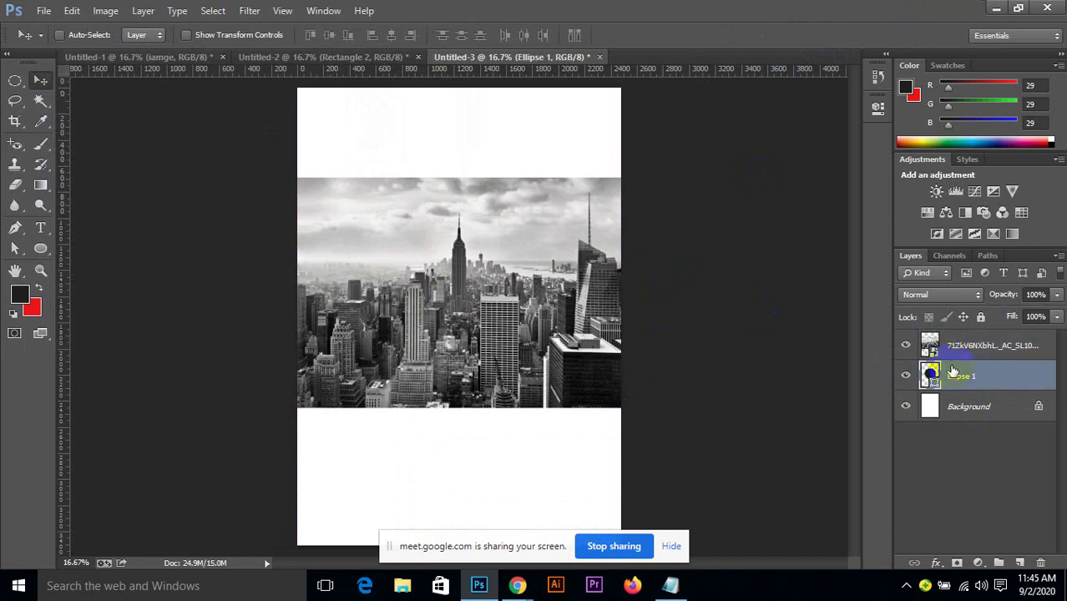
drag(555, 250, 457, 294)
click(996, 351)
mouse_move(470, 257)
mouse_down()
mouse_move(527, 382)
mouse_move(530, 284)
mouse_move(477, 269)
mouse_up()
Create a clipping mask from the city photo onto Ellipse 1 and adjust the photo's position within the circle.
right_click(991, 349)
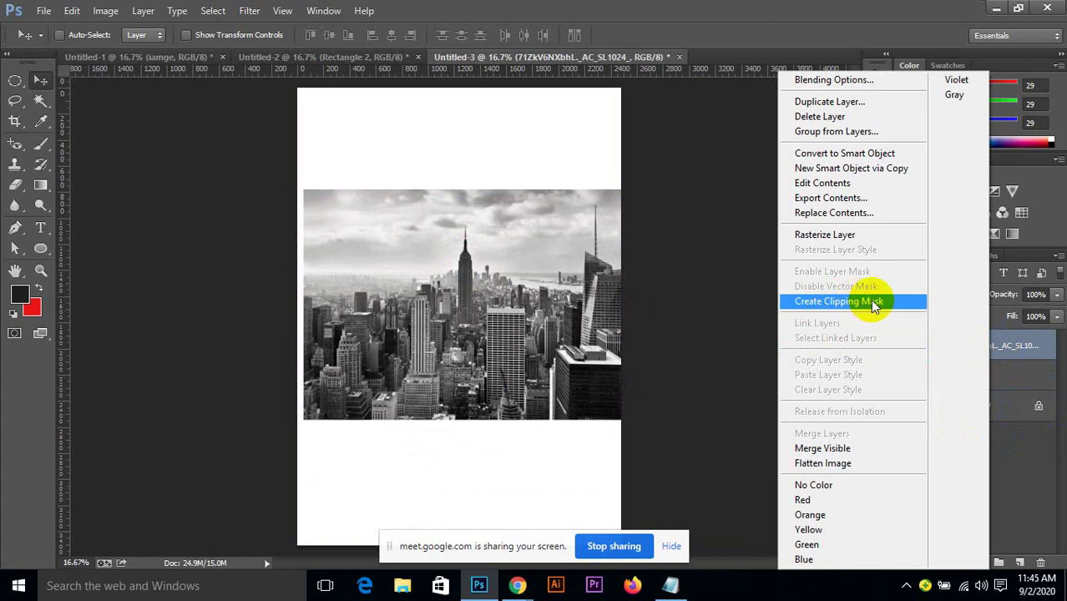
click(870, 301)
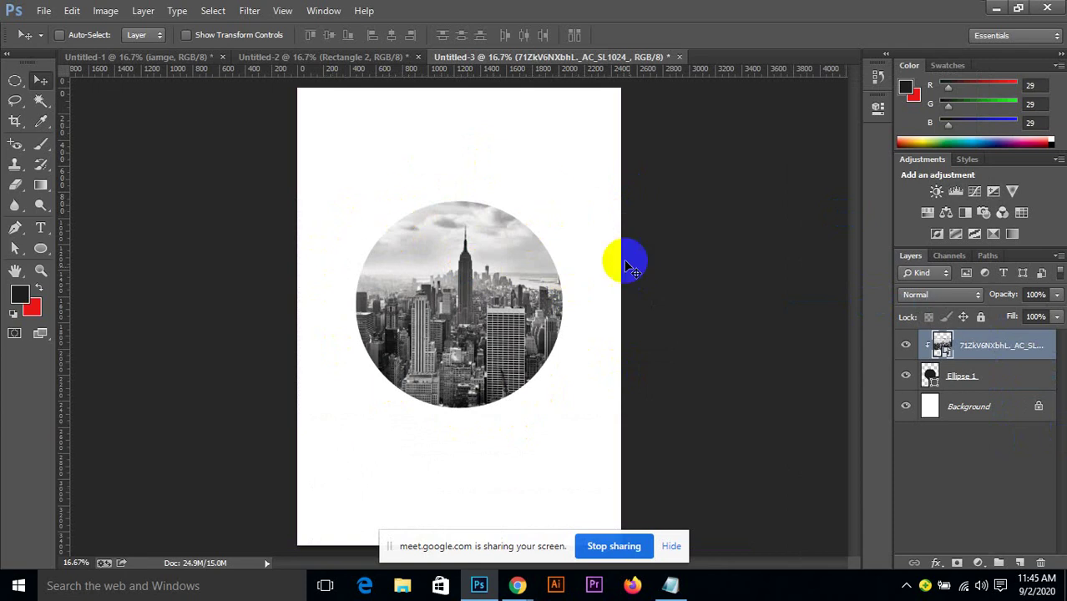
mouse_move(489, 299)
mouse_down()
mouse_move(455, 276)
mouse_move(491, 310)
mouse_move(478, 301)
mouse_move(476, 258)
mouse_move(487, 245)
mouse_move(479, 283)
mouse_move(453, 293)
mouse_move(477, 305)
mouse_move(464, 310)
mouse_move(532, 321)
mouse_move(419, 305)
mouse_move(483, 298)
mouse_move(458, 308)
mouse_move(472, 250)
mouse_move(462, 310)
mouse_move(477, 291)
mouse_move(459, 289)
mouse_move(472, 307)
mouse_move(455, 309)
mouse_move(458, 331)
mouse_move(447, 303)
mouse_move(489, 315)
mouse_move(466, 290)
mouse_move(484, 307)
mouse_move(467, 304)
mouse_move(490, 303)
mouse_up()
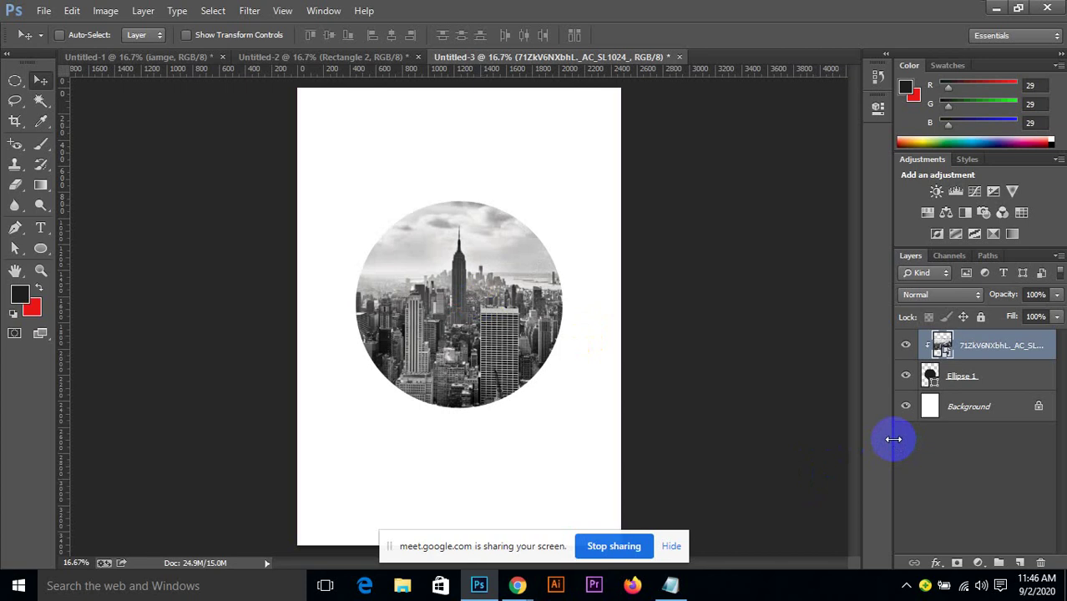
click(959, 377)
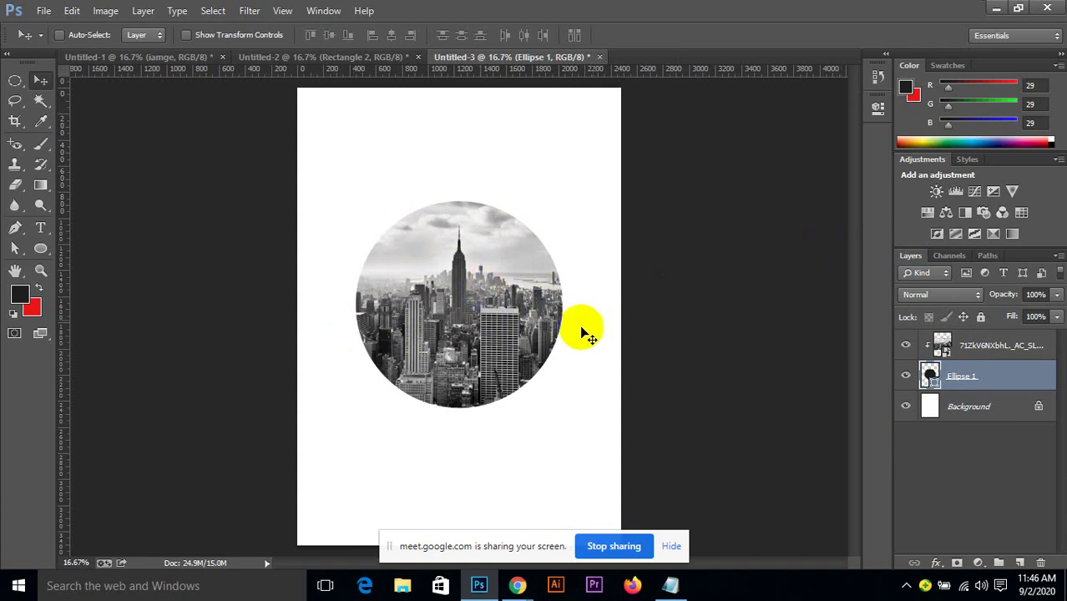
mouse_move(450, 321)
mouse_down()
mouse_move(473, 321)
mouse_move(443, 314)
mouse_up()
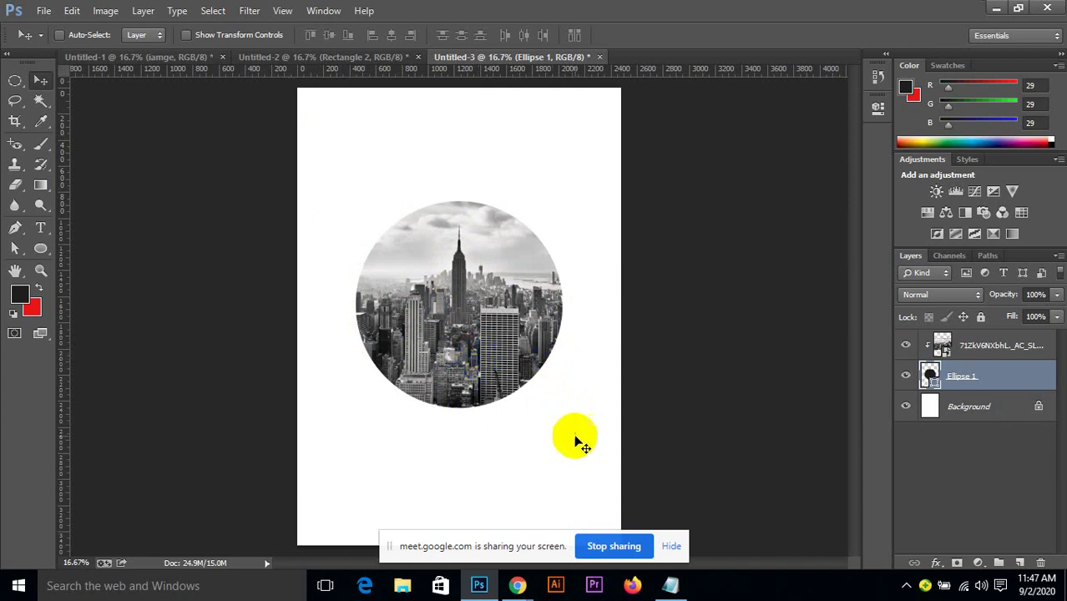
Check the Google Meet call's presentation view and return to the Photoshop document.
click(518, 585)
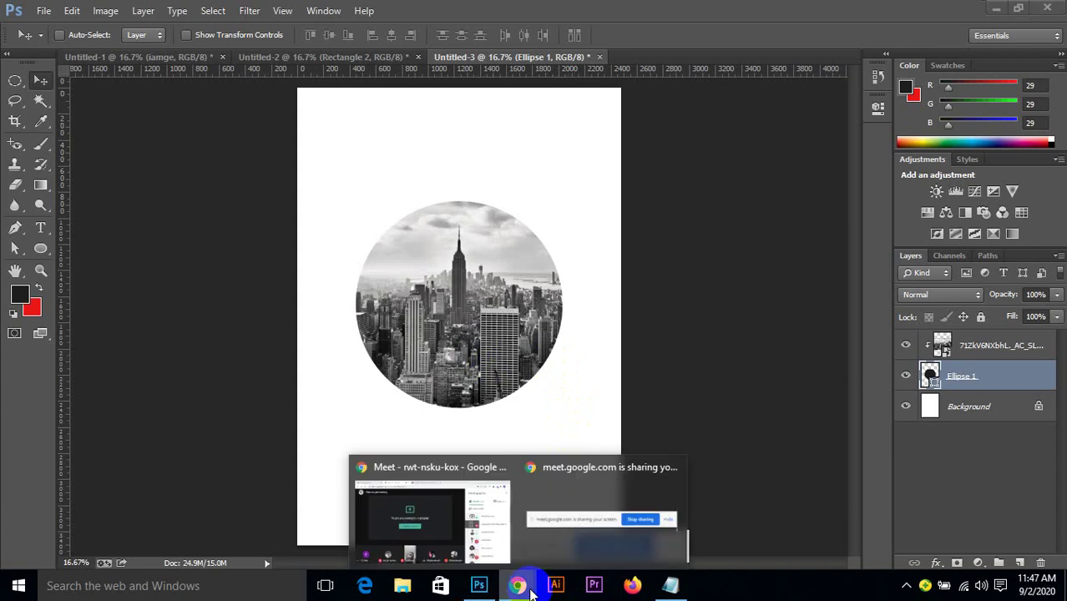
click(429, 482)
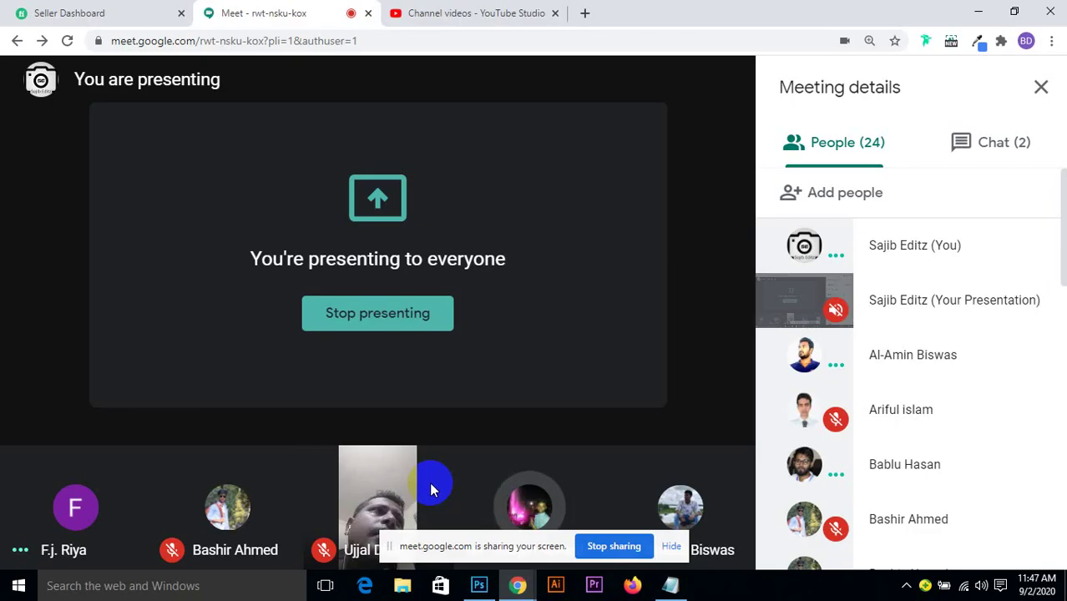
click(980, 12)
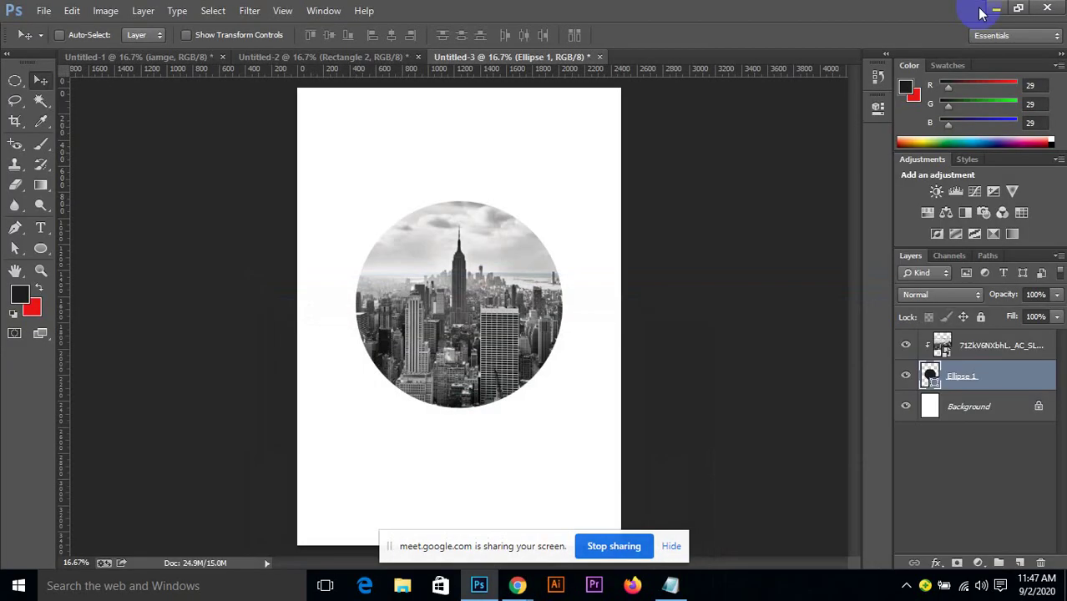
Delete the clipped city photo layer and the Ellipse 1 layer.
click(1000, 357)
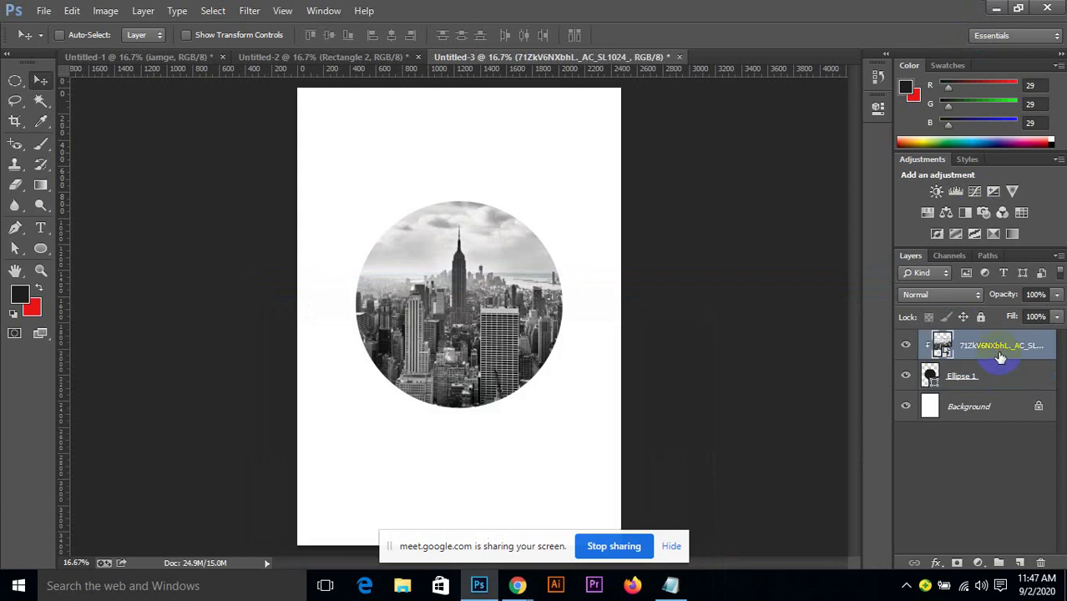
key(Delete)
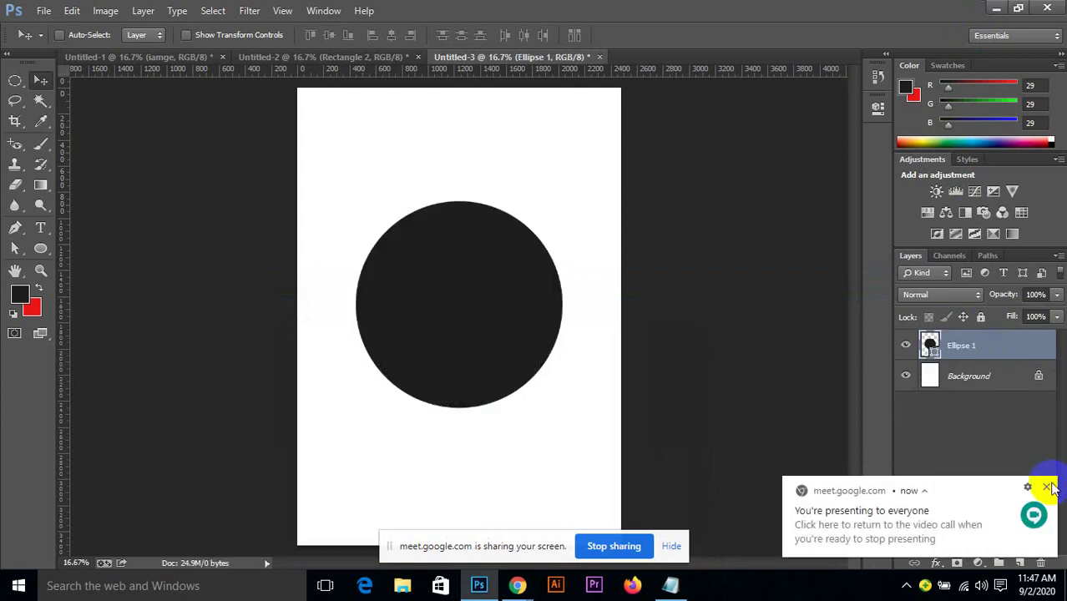
key(Delete)
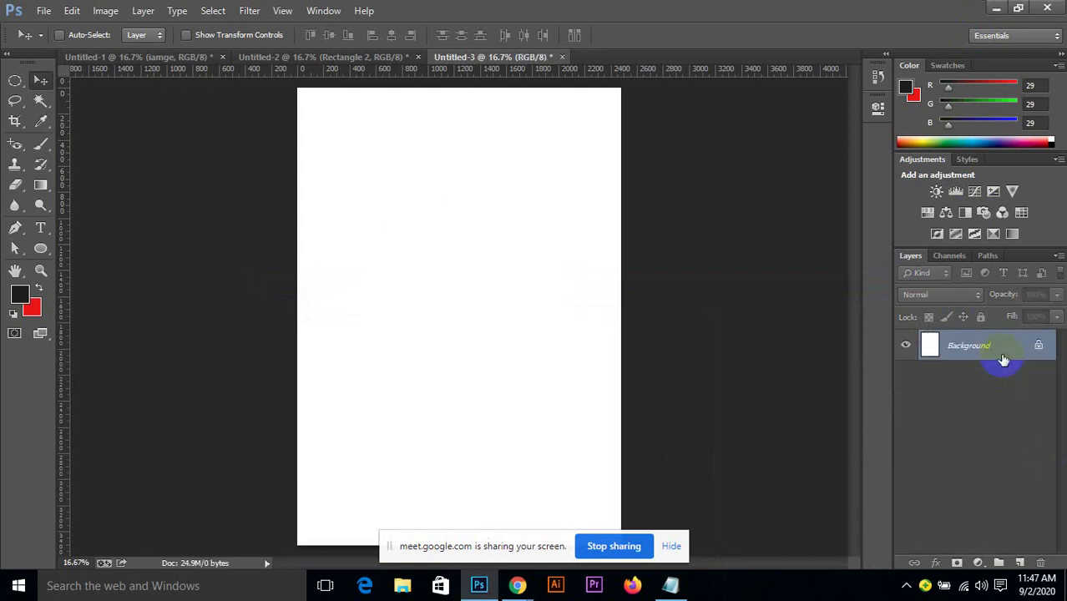
Draw a dark circle about 1618 px in diameter with the Ellipse tool and move it near the page's centre.
click(40, 249)
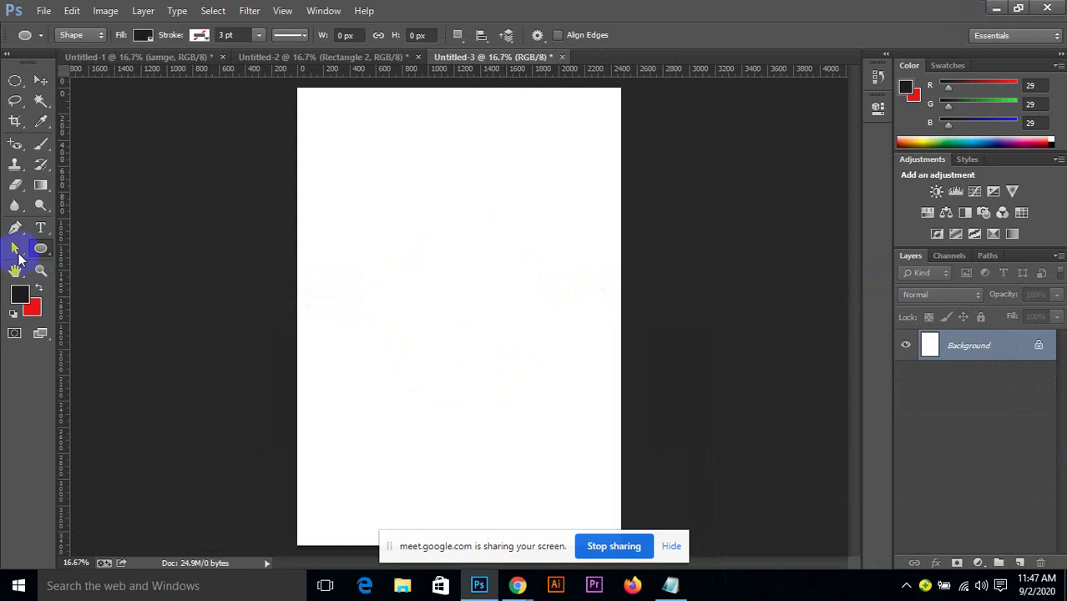
click(39, 251)
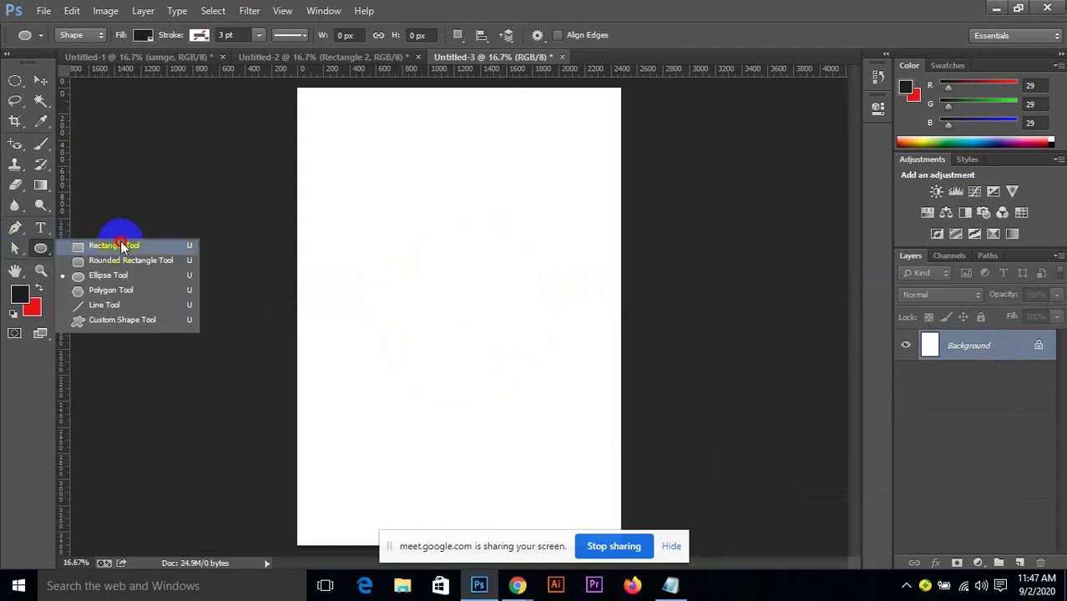
click(133, 274)
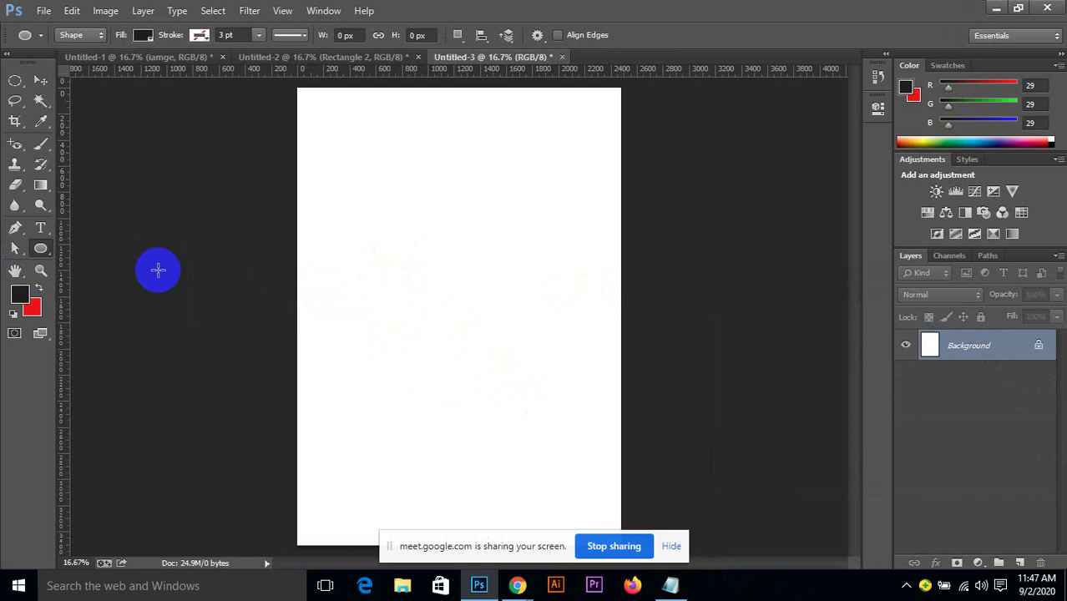
drag(407, 256, 571, 418)
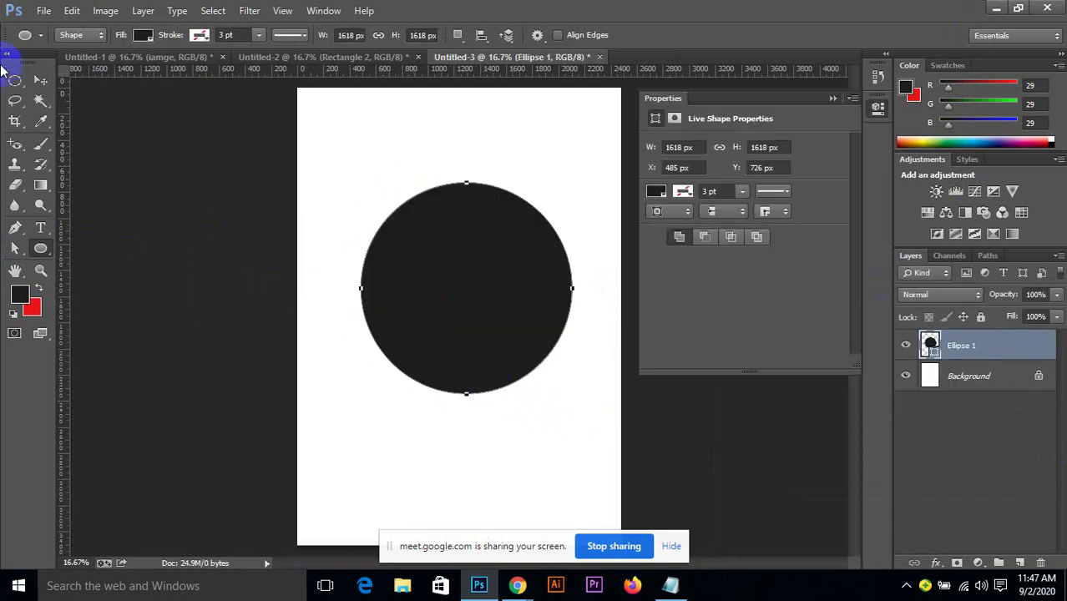
click(40, 80)
drag(543, 320, 519, 335)
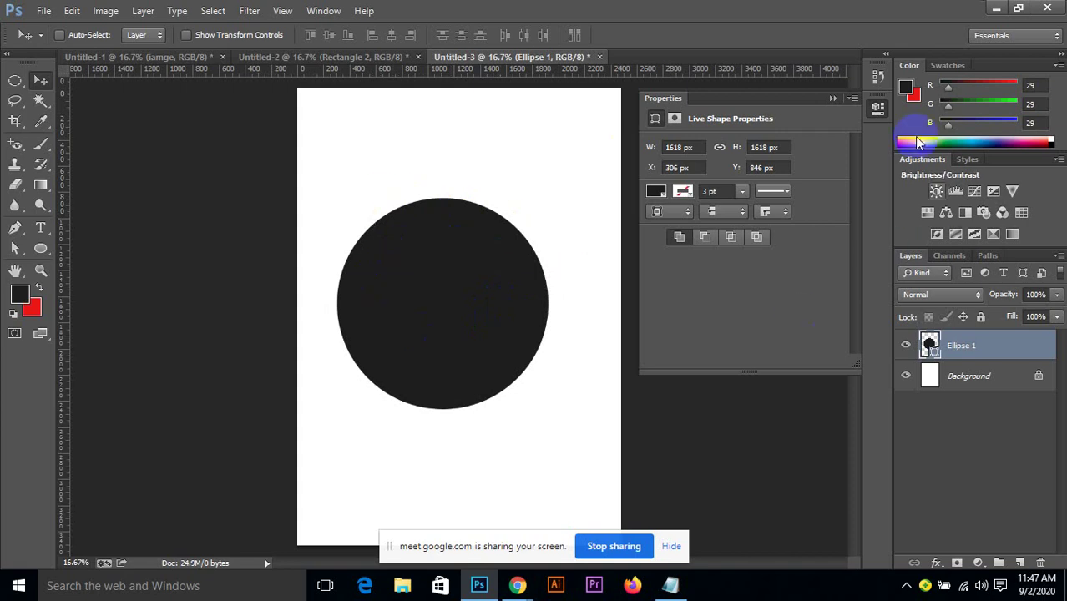
click(831, 98)
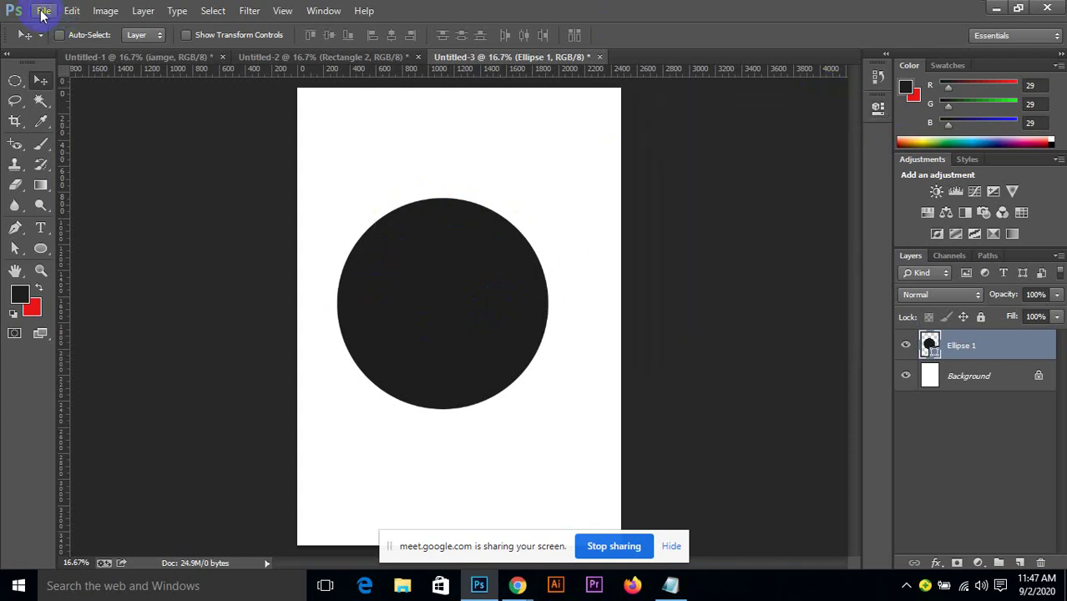
Place the city photo 71ZkV6NXbhL._AC_SL1024_ from the Desktop and position it so it covers the circle.
click(43, 10)
click(74, 271)
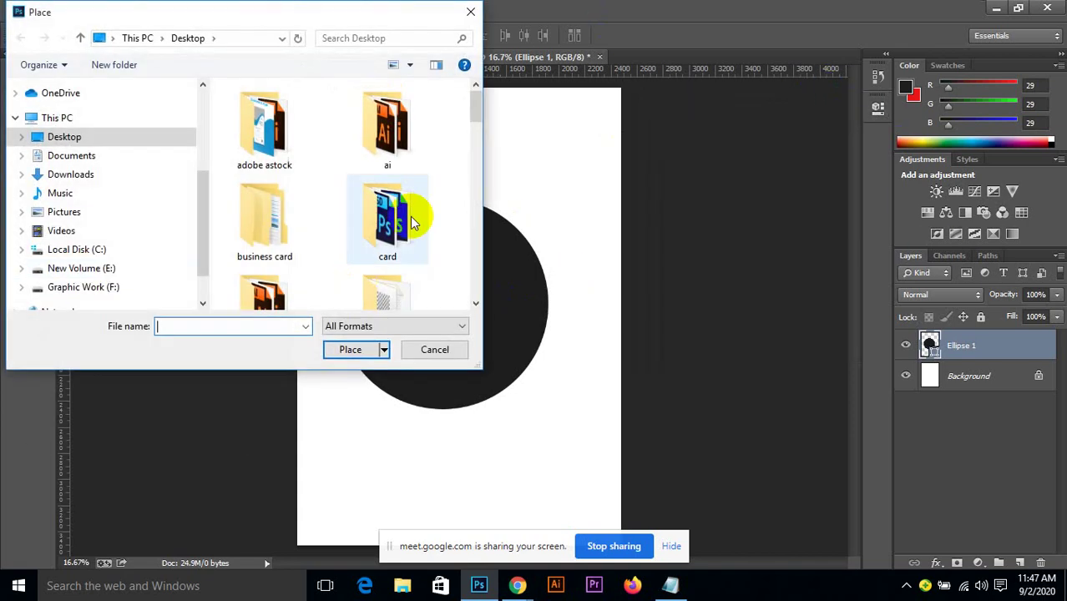
drag(471, 100, 448, 194)
click(386, 108)
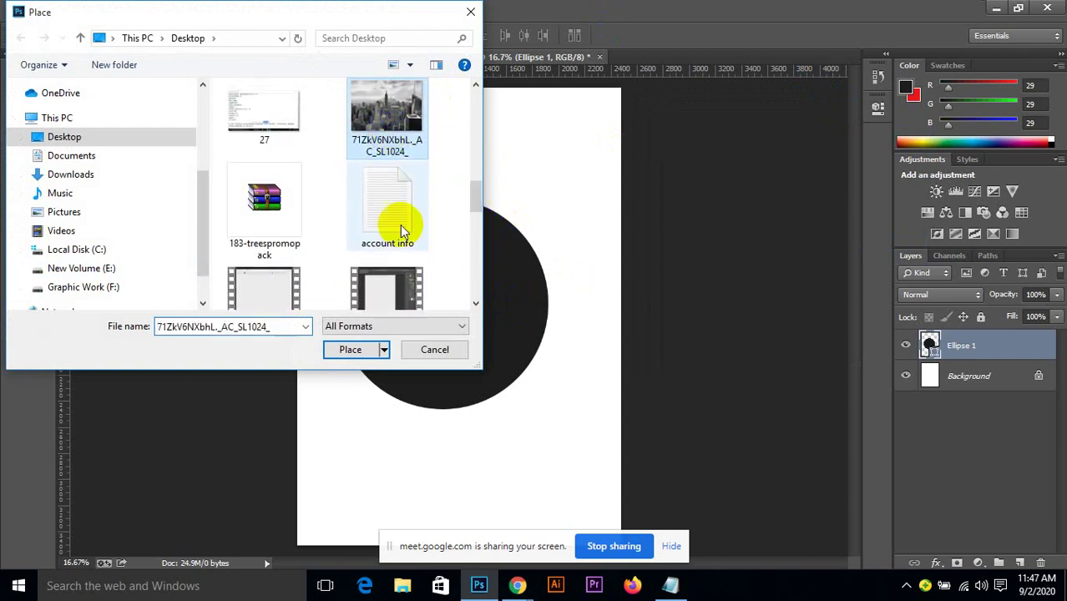
click(349, 349)
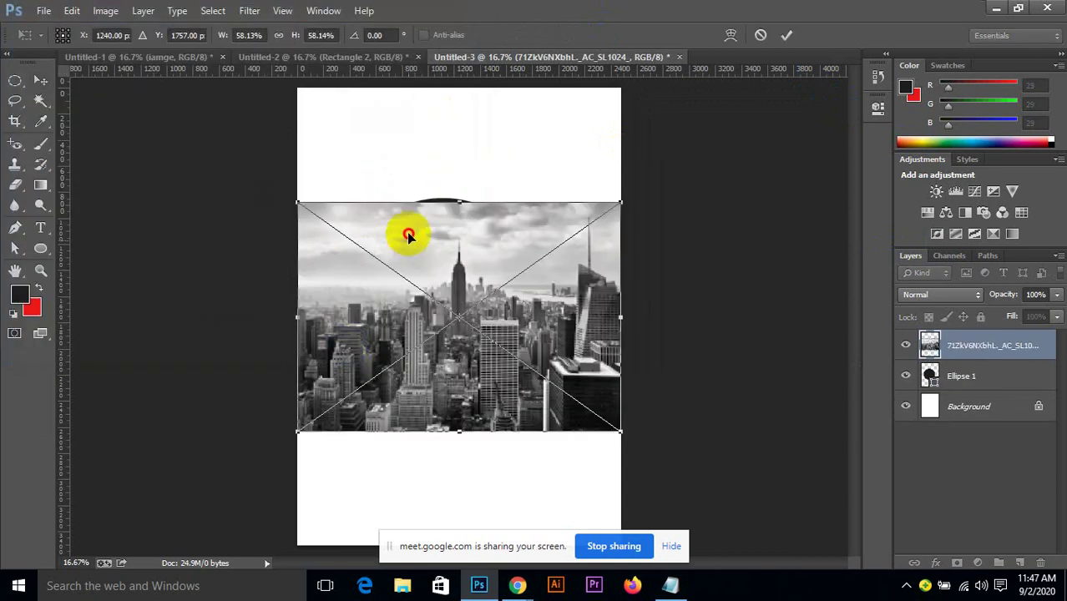
drag(410, 236, 410, 213)
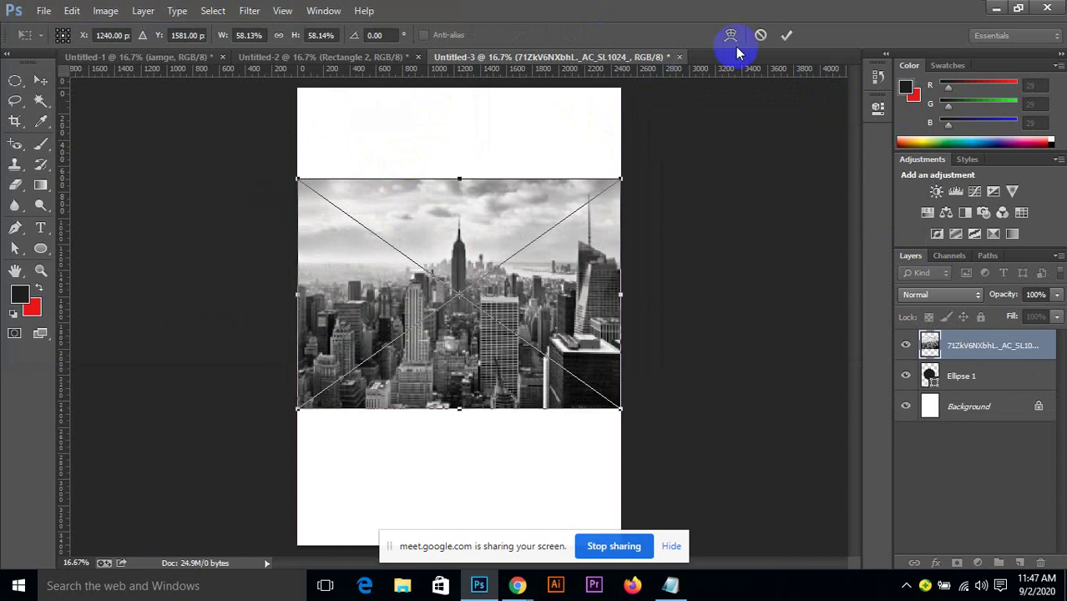
click(968, 379)
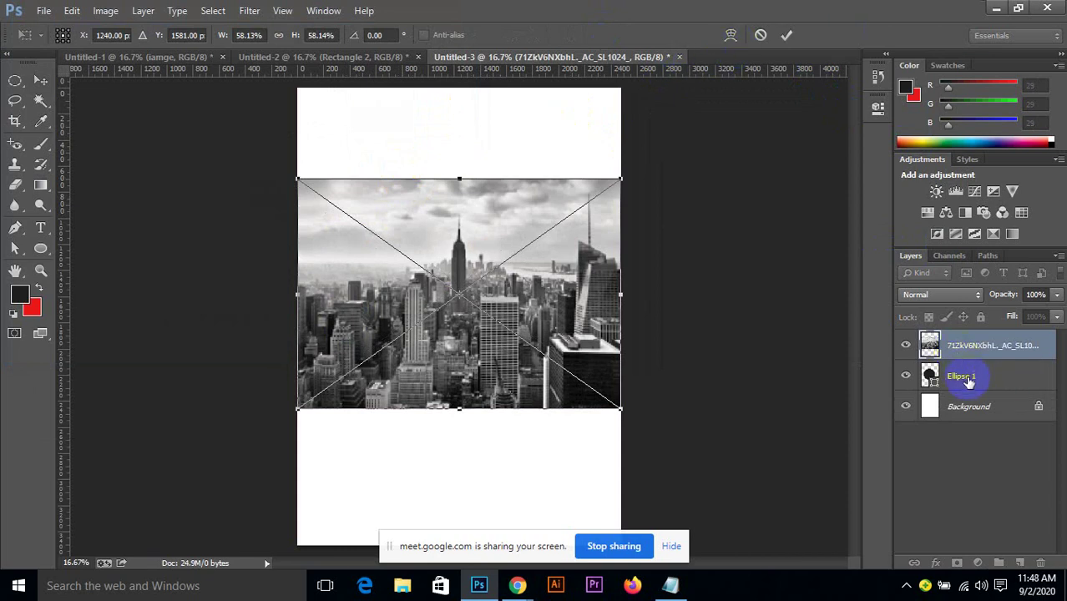
drag(464, 209, 487, 342)
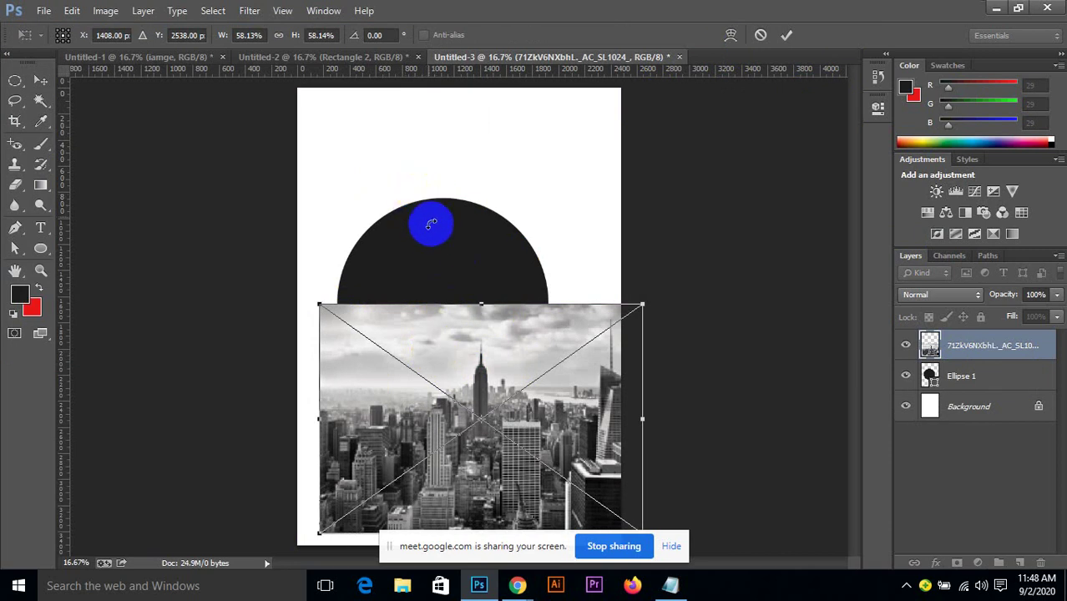
drag(452, 353, 487, 238)
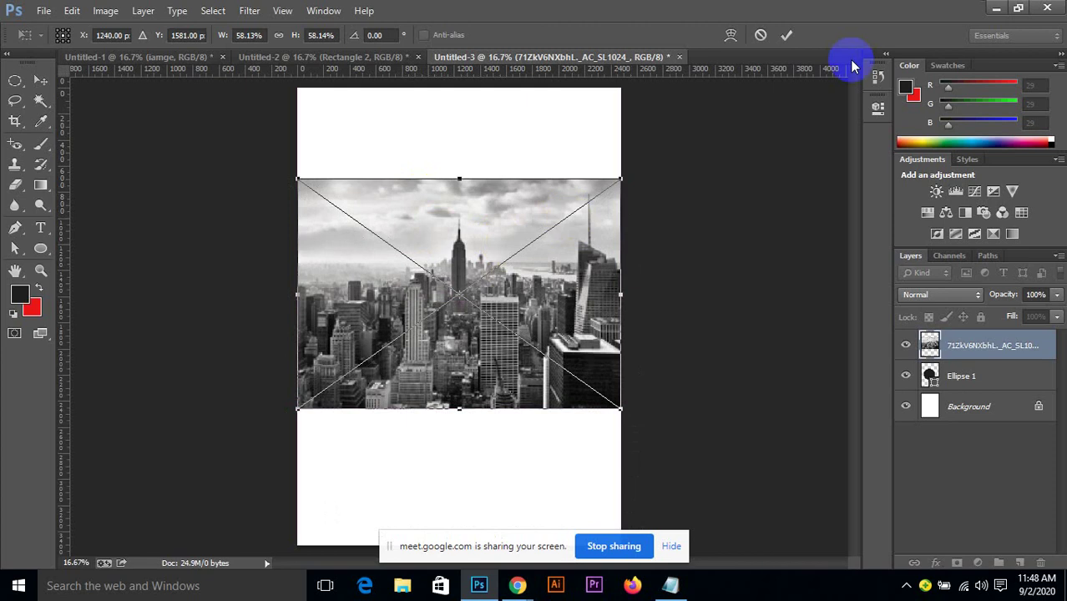
click(803, 38)
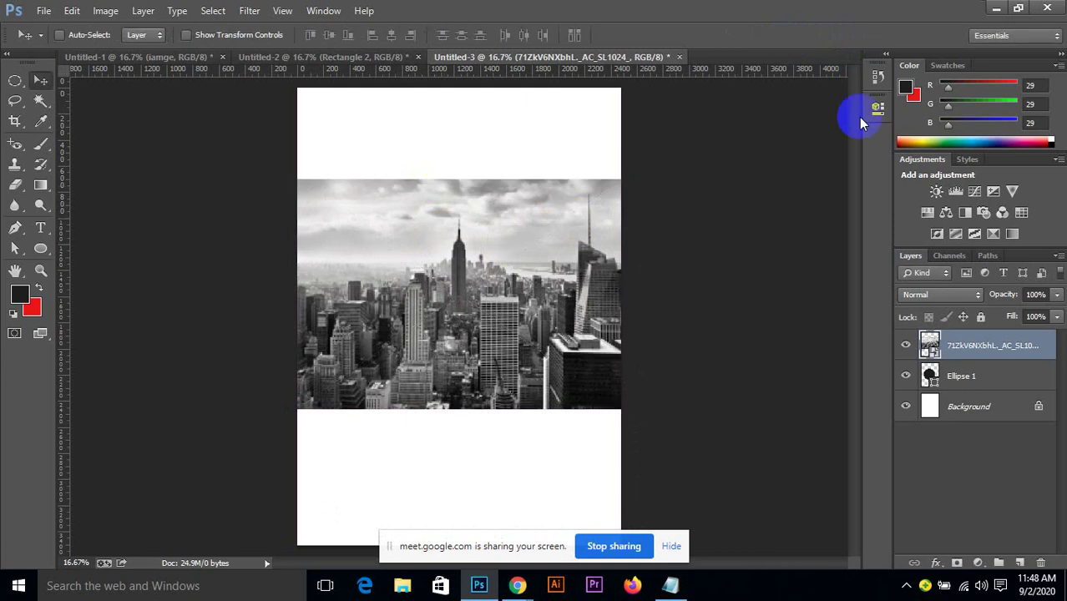
Create a clipping mask from the city photo onto Ellipse 1 and adjust the photo's position within the circle.
right_click(975, 351)
click(820, 302)
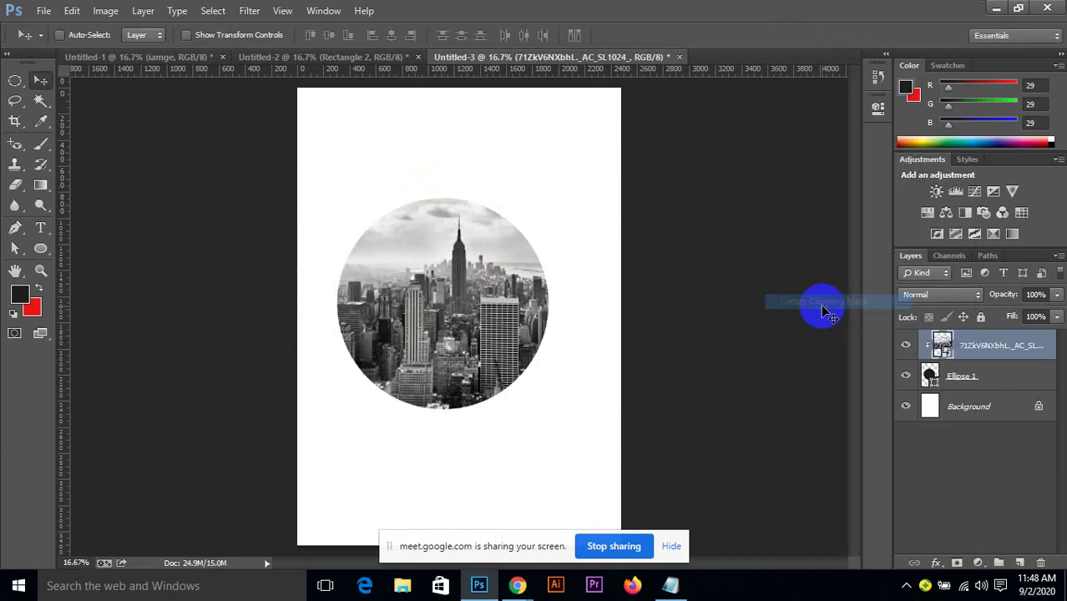
drag(478, 269, 457, 282)
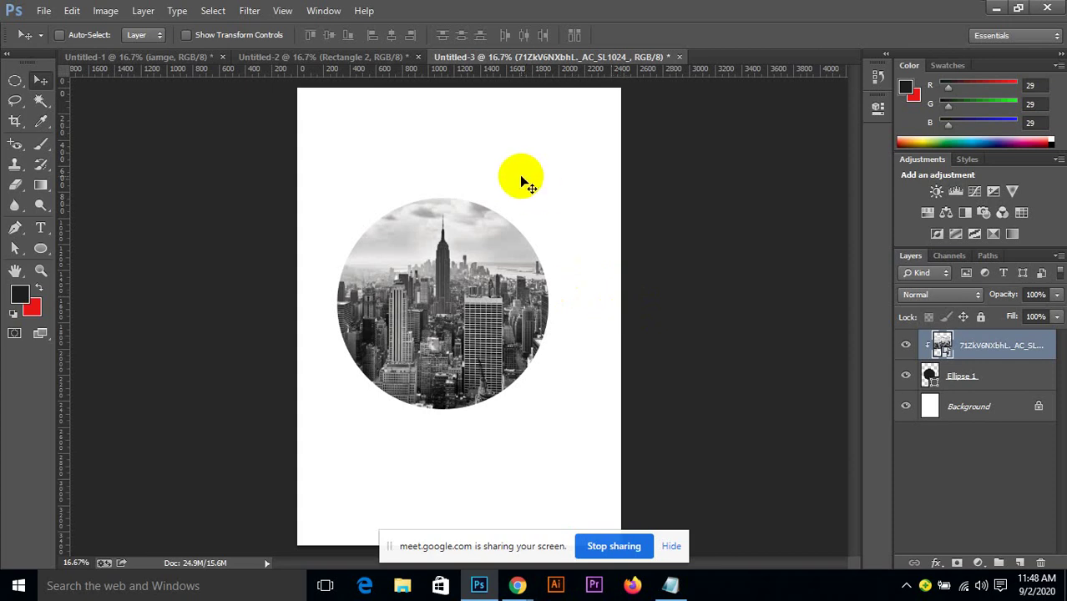
drag(417, 256, 423, 269)
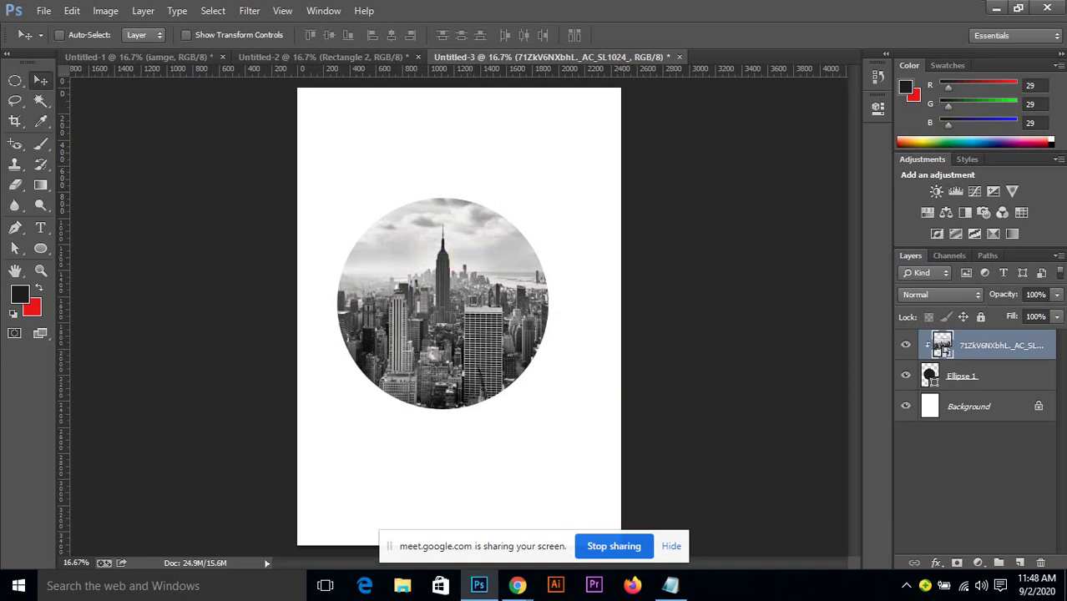
drag(424, 264, 422, 218)
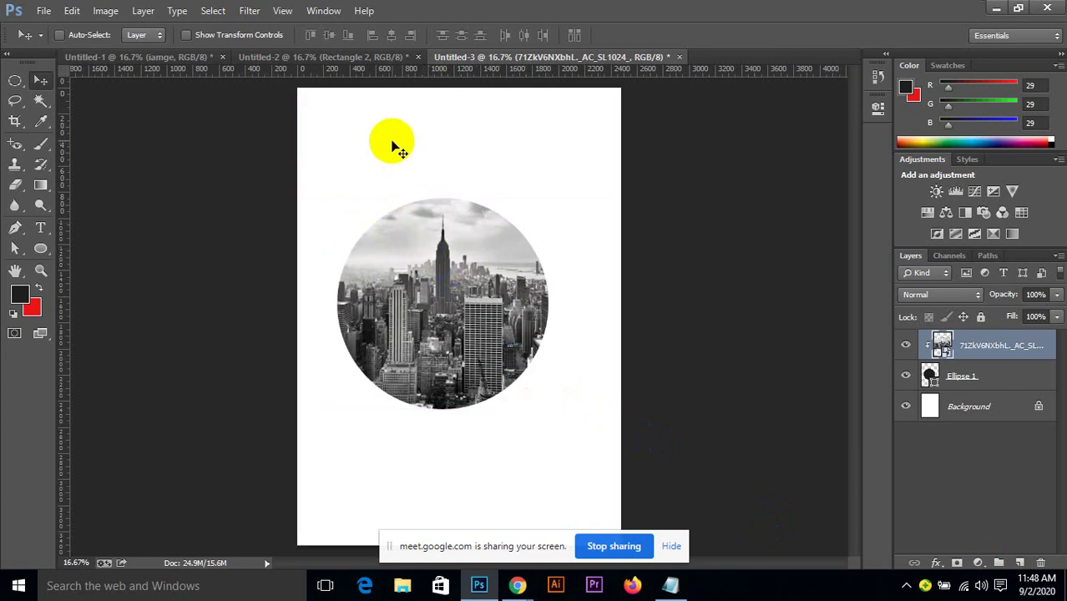
drag(472, 340, 480, 360)
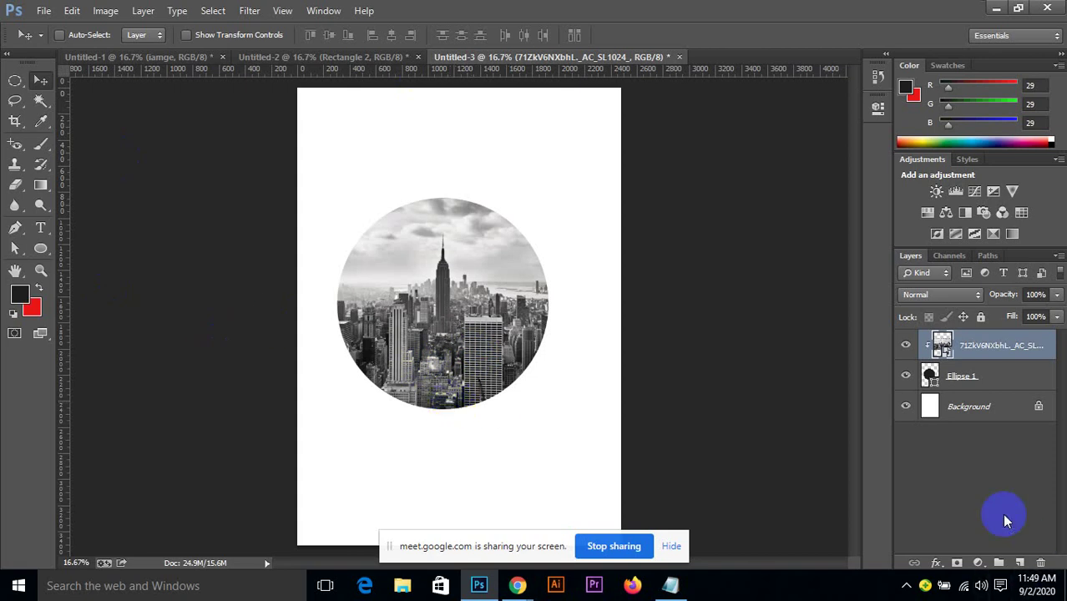
Group the clipped city photo with Ellipse 1 and move the group to the lower part of the page.
shift+click(954, 375)
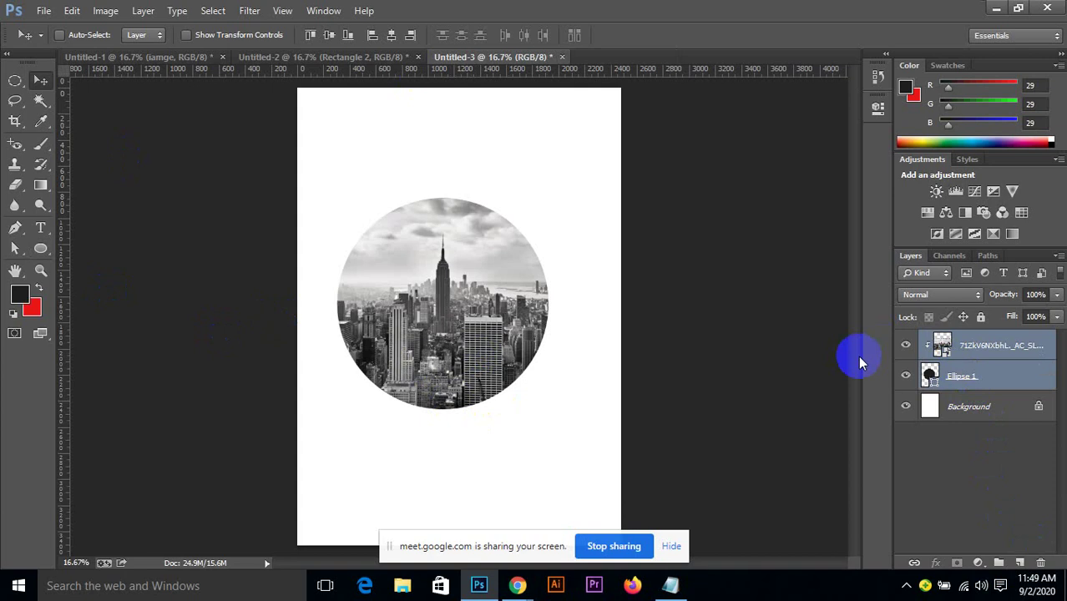
key(ctrl+g)
click(431, 321)
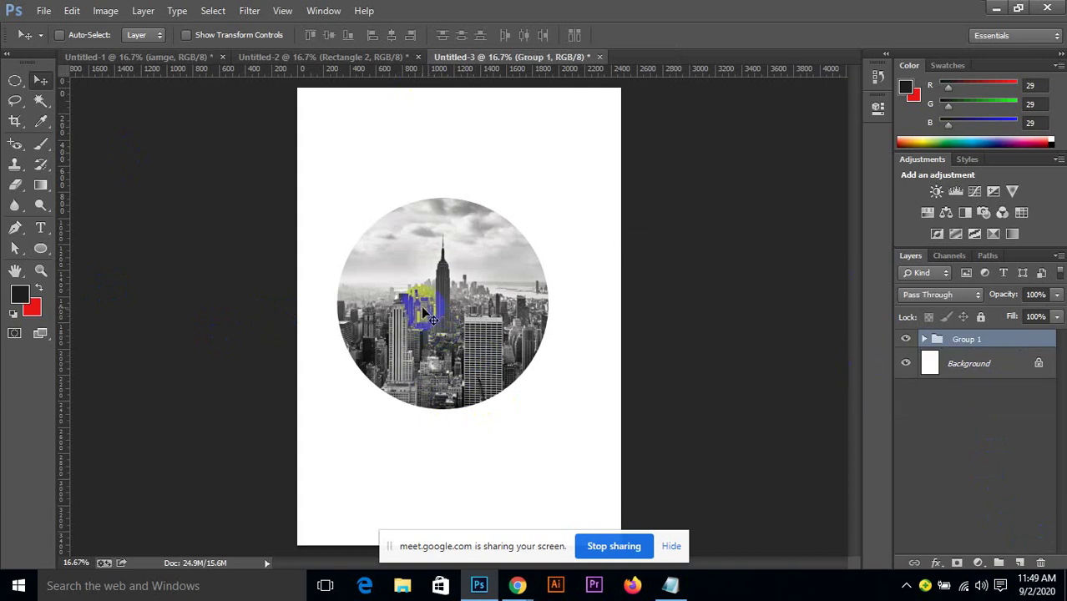
drag(466, 277, 464, 358)
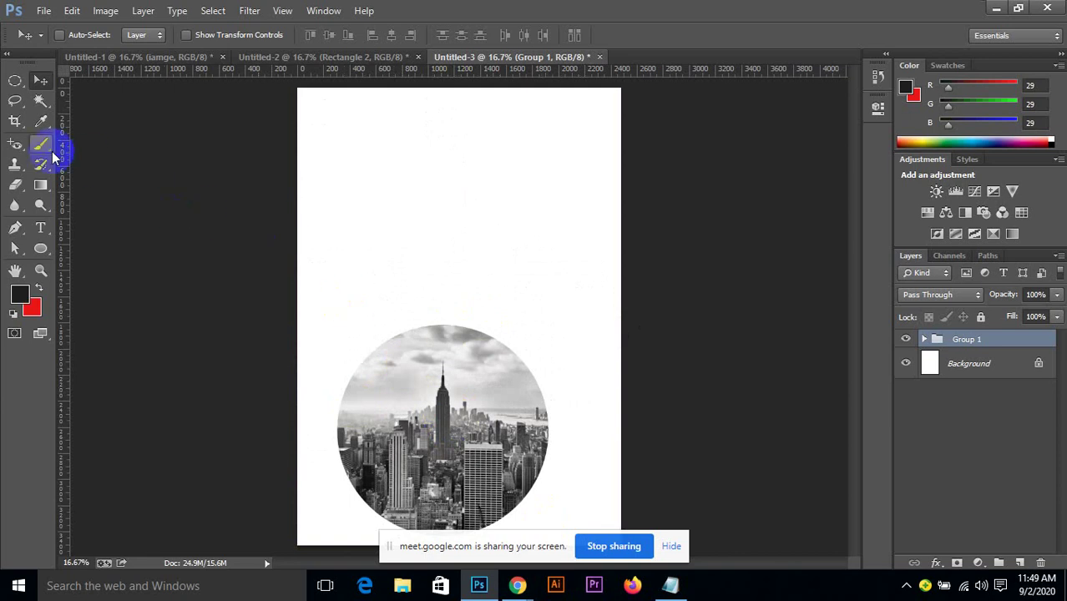
Draw a dark rectangle about 1504 by 1165 px above the circular photo and reposition it in the page's upper half.
right_click(45, 252)
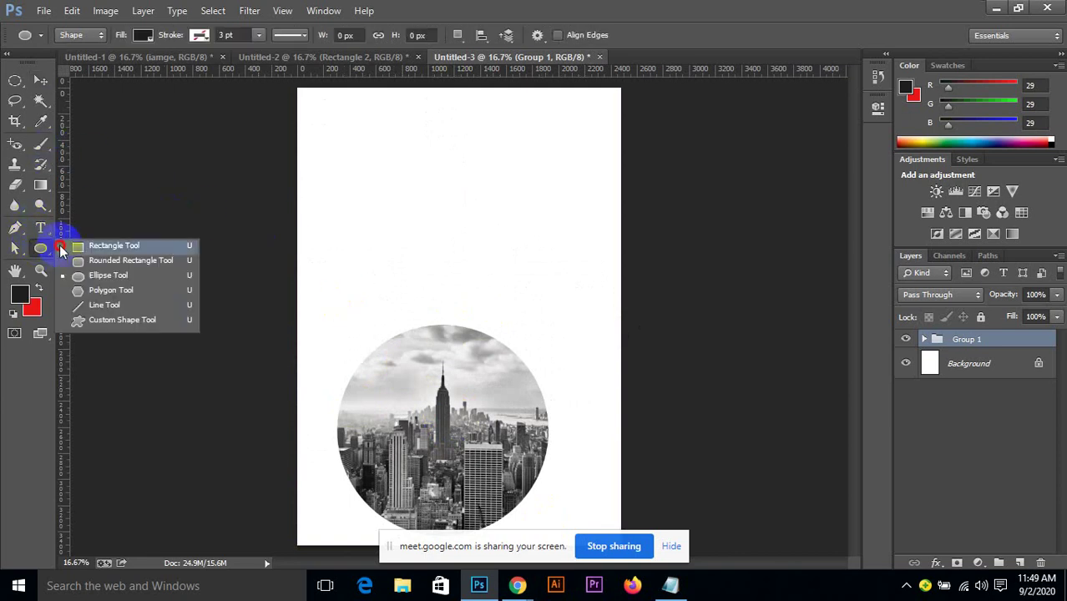
click(121, 244)
drag(348, 150, 546, 302)
click(832, 98)
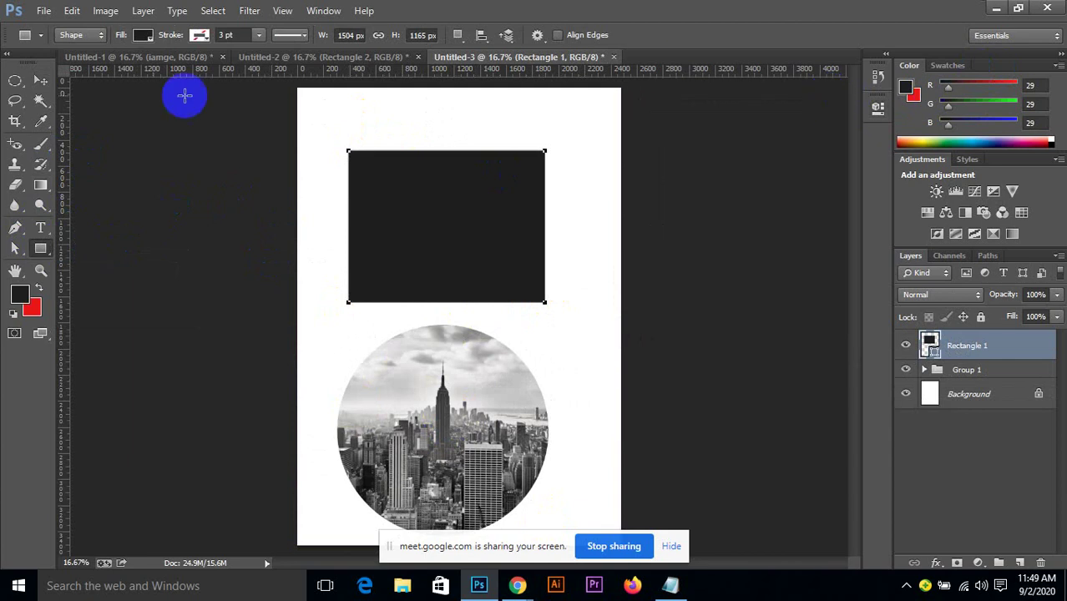
click(39, 82)
drag(447, 230, 435, 213)
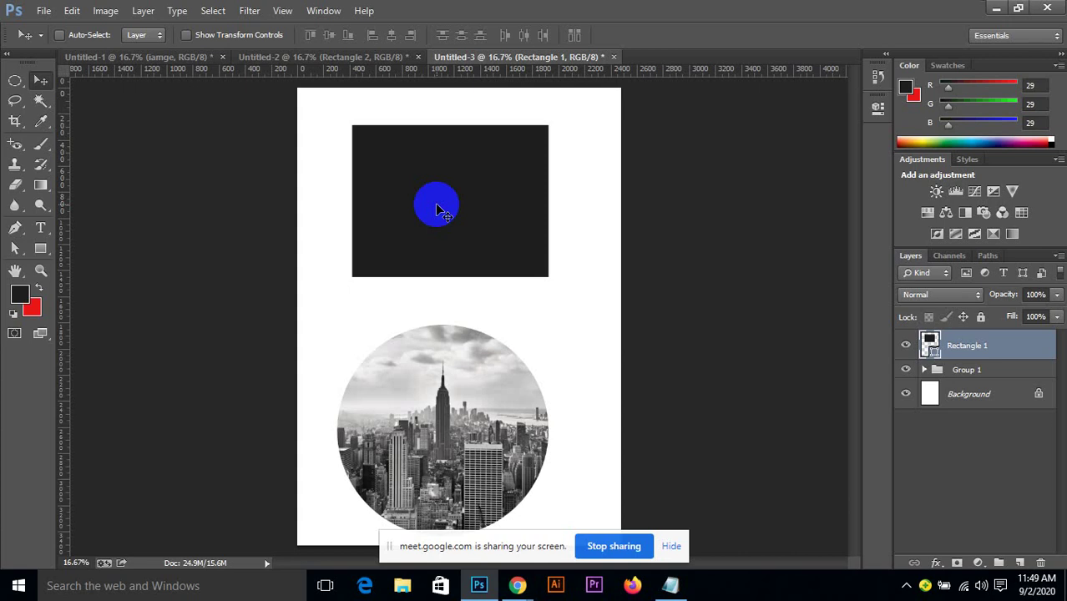
drag(435, 209, 449, 198)
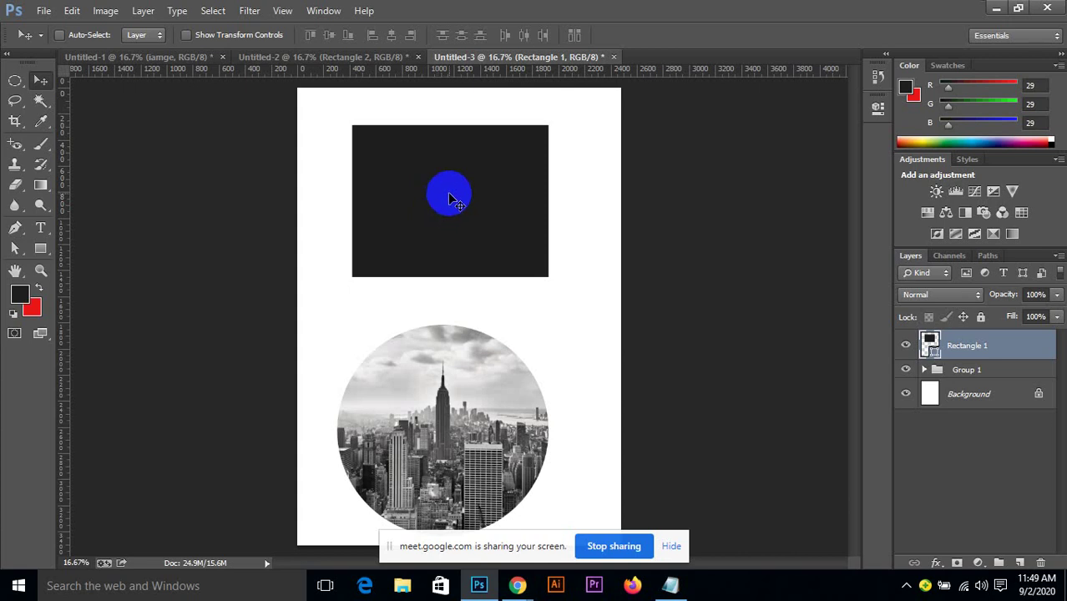
drag(449, 198, 499, 171)
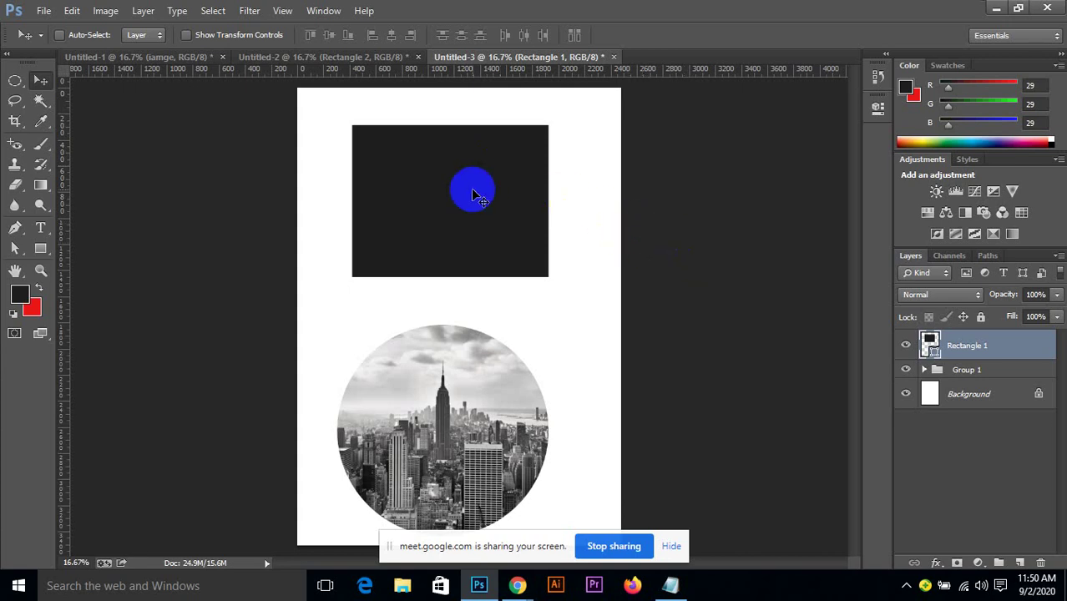
drag(473, 194, 480, 201)
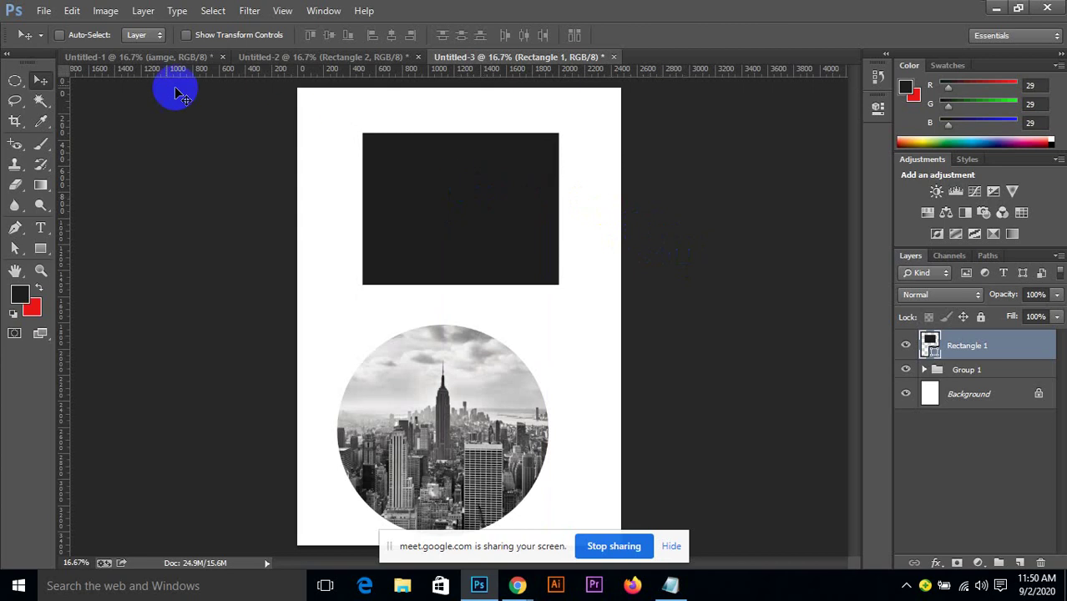
Place the city photo 71ZkV6NXbhL._AC_SL1024_ from the Desktop and position it over the rectangle.
click(39, 12)
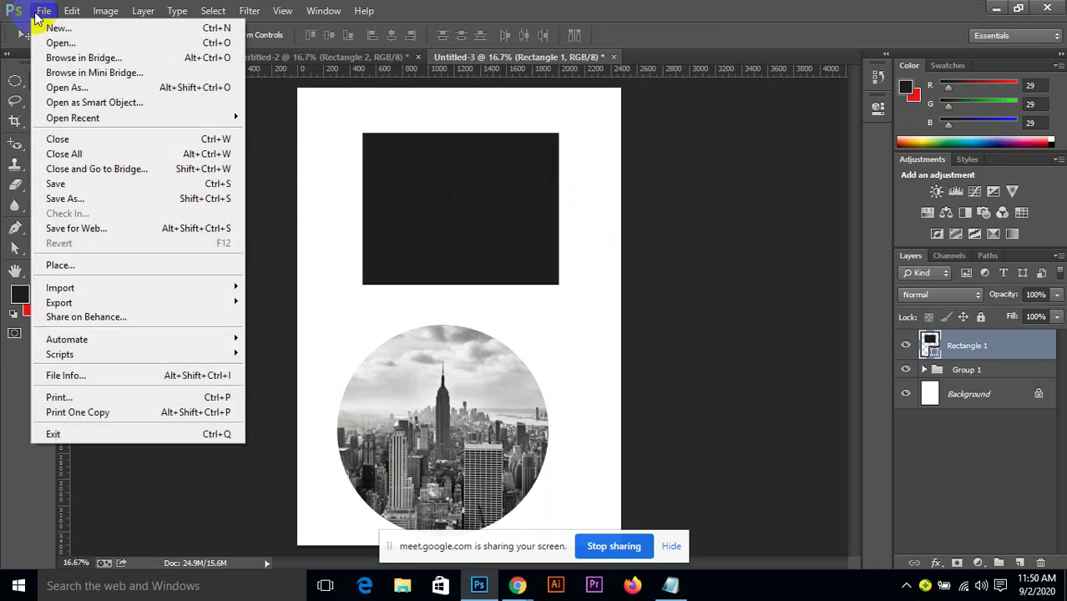
click(86, 265)
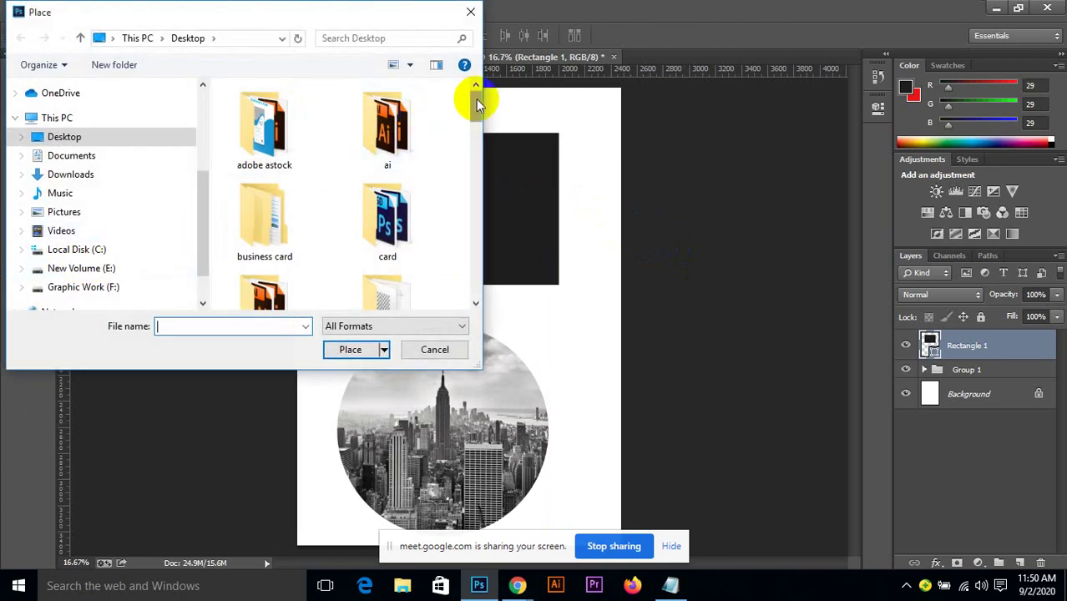
drag(477, 100, 488, 185)
click(420, 187)
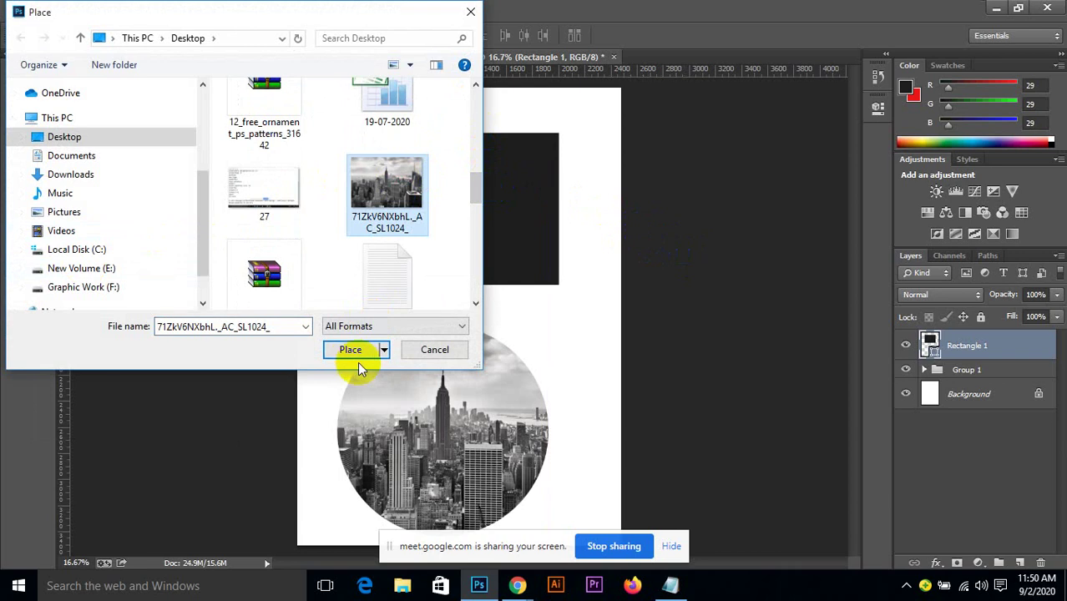
click(350, 349)
drag(482, 326, 478, 177)
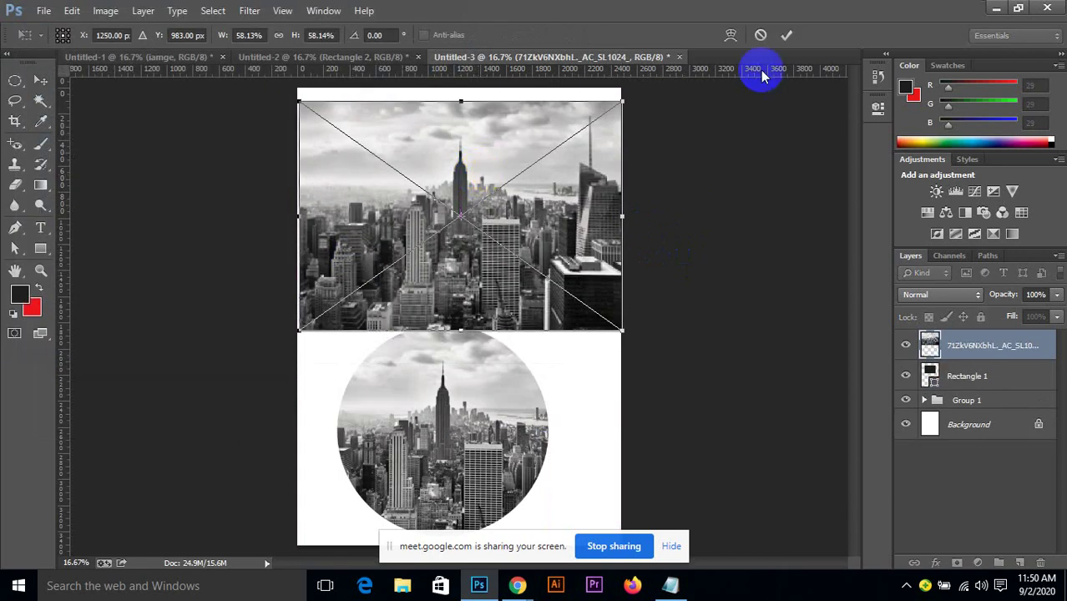
click(787, 35)
Create a clipping mask from the new city photo onto Rectangle 1 and shift the photo slightly within the rectangle.
right_click(968, 343)
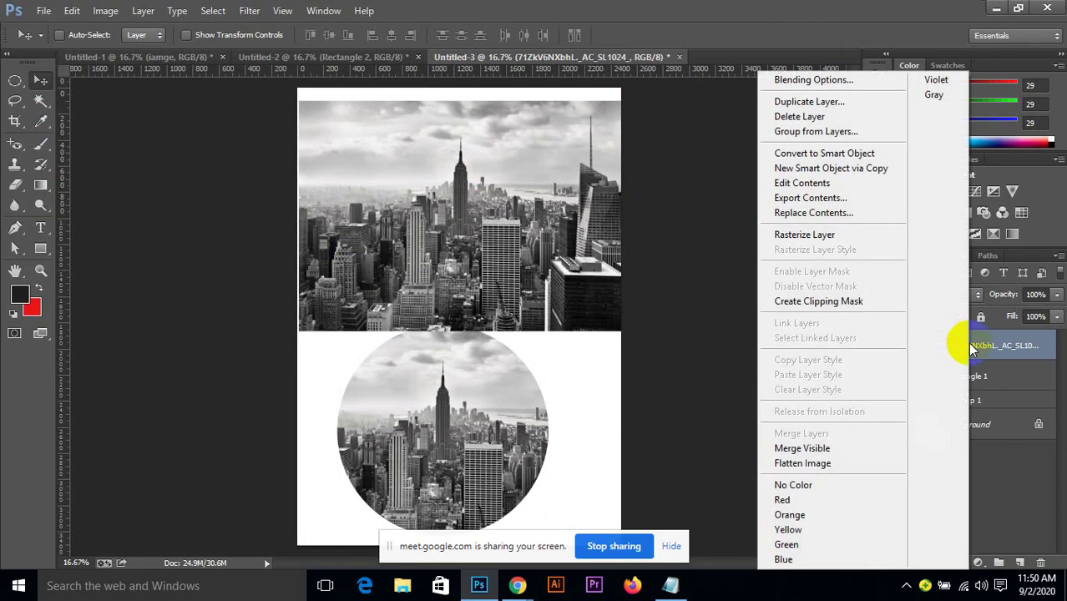
click(831, 305)
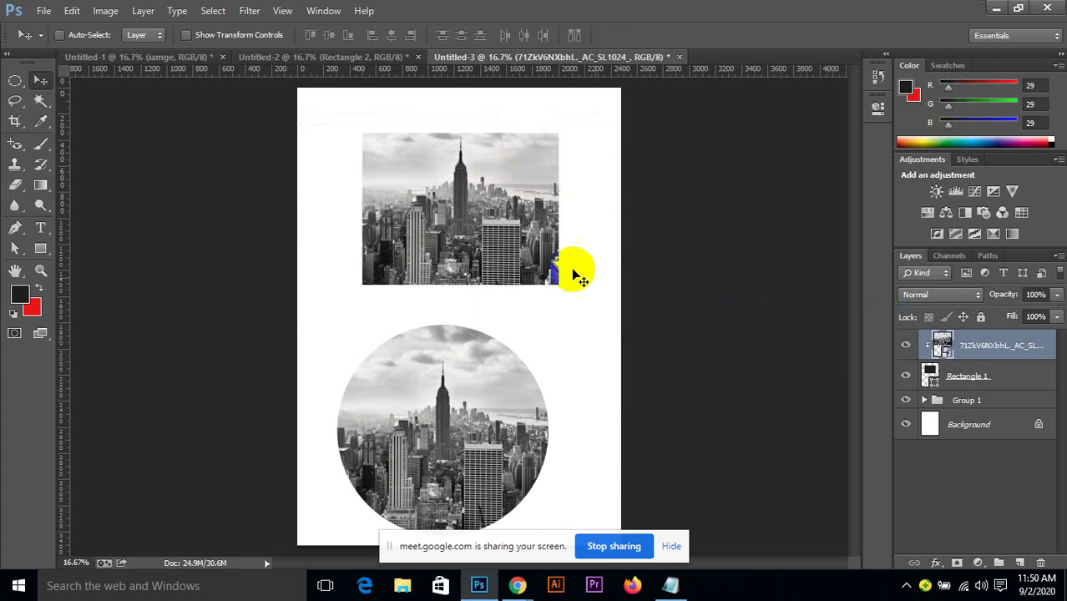
mouse_move(503, 230)
mouse_down()
mouse_move(429, 215)
mouse_move(454, 209)
mouse_move(342, 148)
mouse_move(500, 195)
mouse_move(555, 176)
mouse_move(509, 231)
mouse_up()
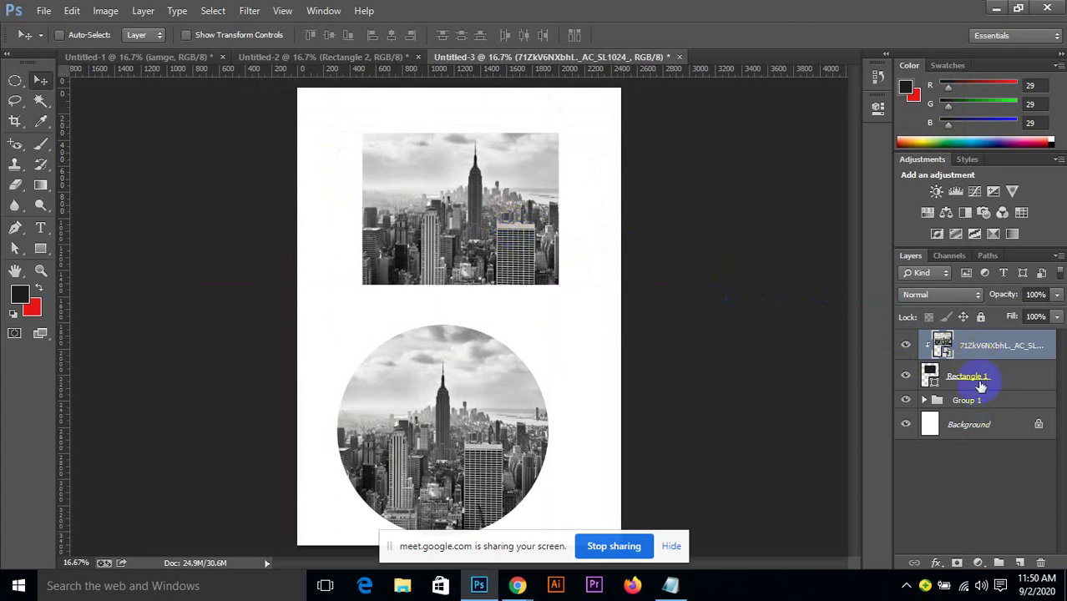
Group the clipped city photo with Rectangle 1 and move the group down toward the circular photo.
shift+click(972, 378)
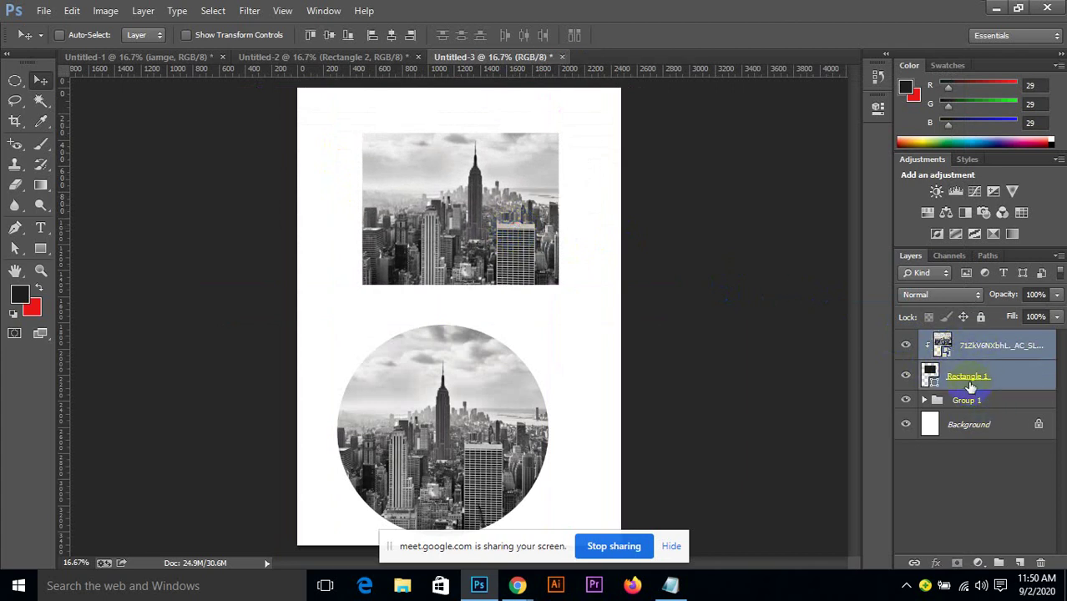
key(ctrl+g)
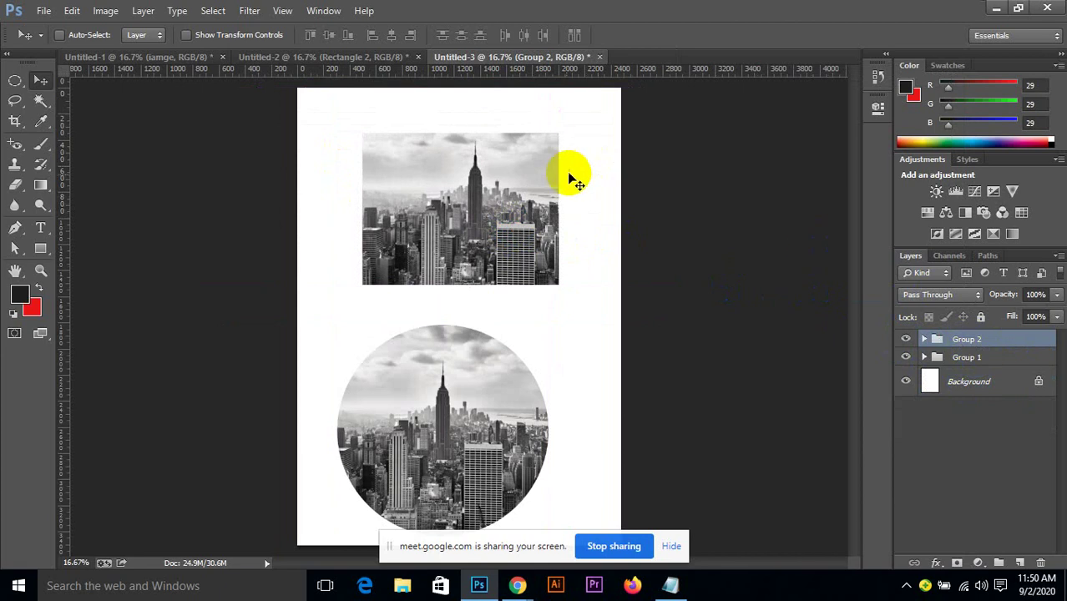
drag(518, 183, 500, 245)
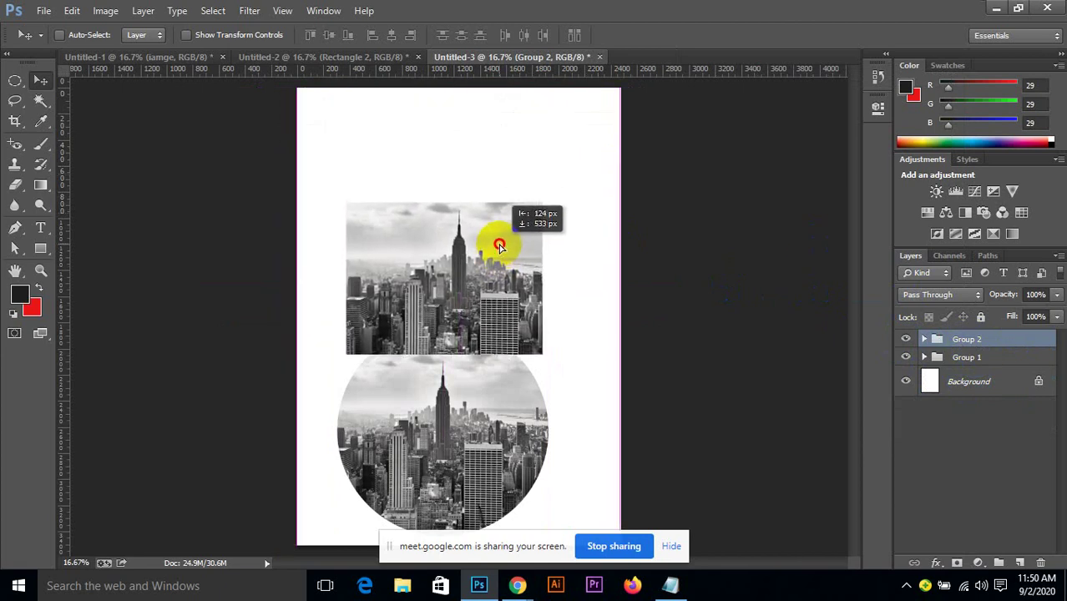
Create a new A4 document of 210 by 297 mm at 300 pixels/inch, RGB Color, with a white background.
click(46, 13)
click(72, 30)
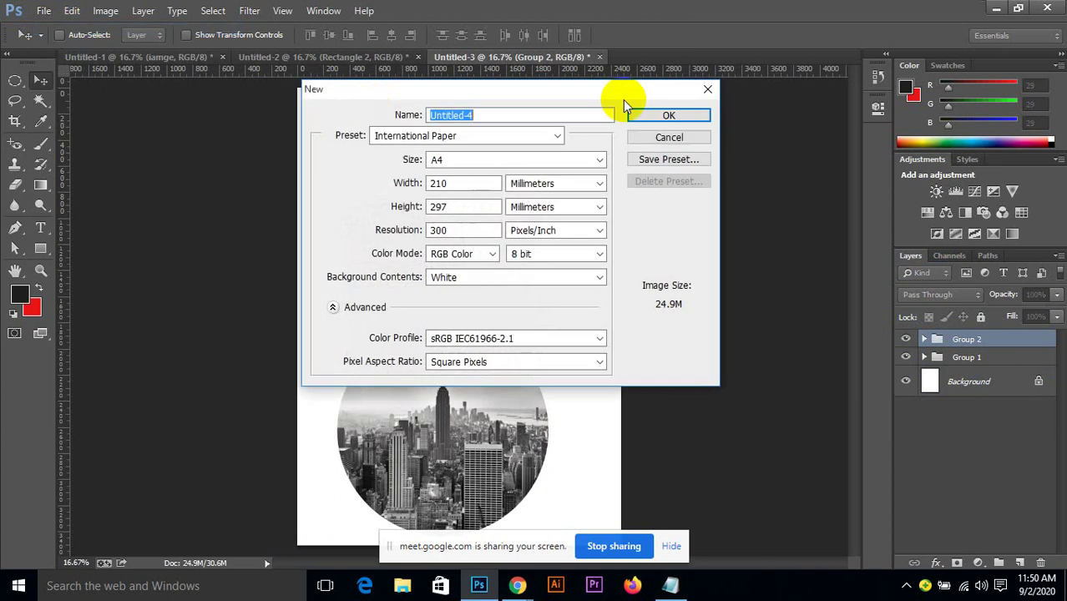
click(656, 115)
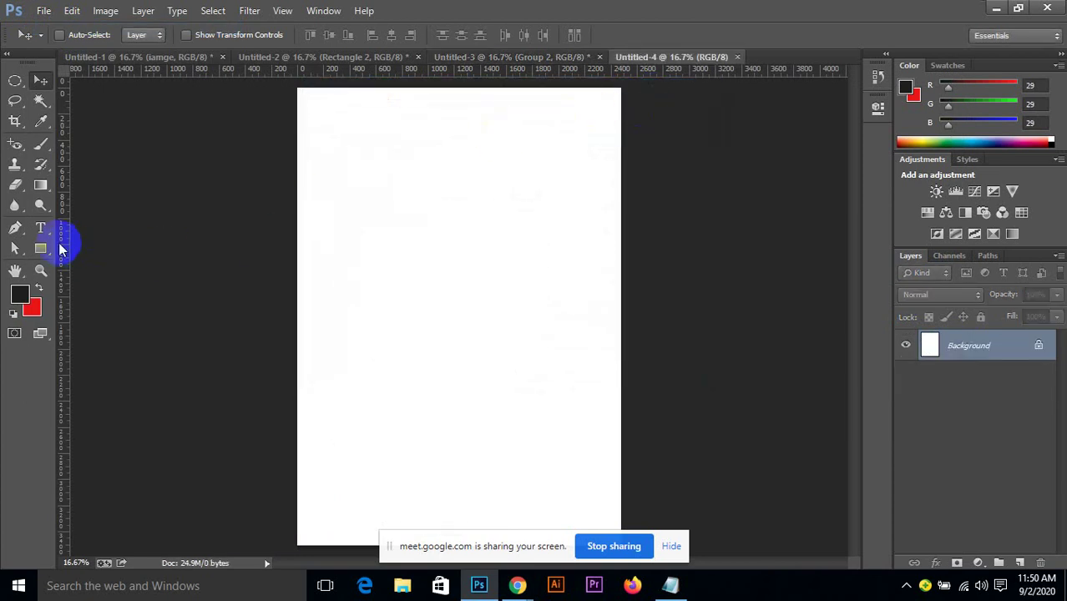
Draw a dark square about 684 by 684 px in the upper half of the page.
click(48, 247)
drag(421, 246, 494, 292)
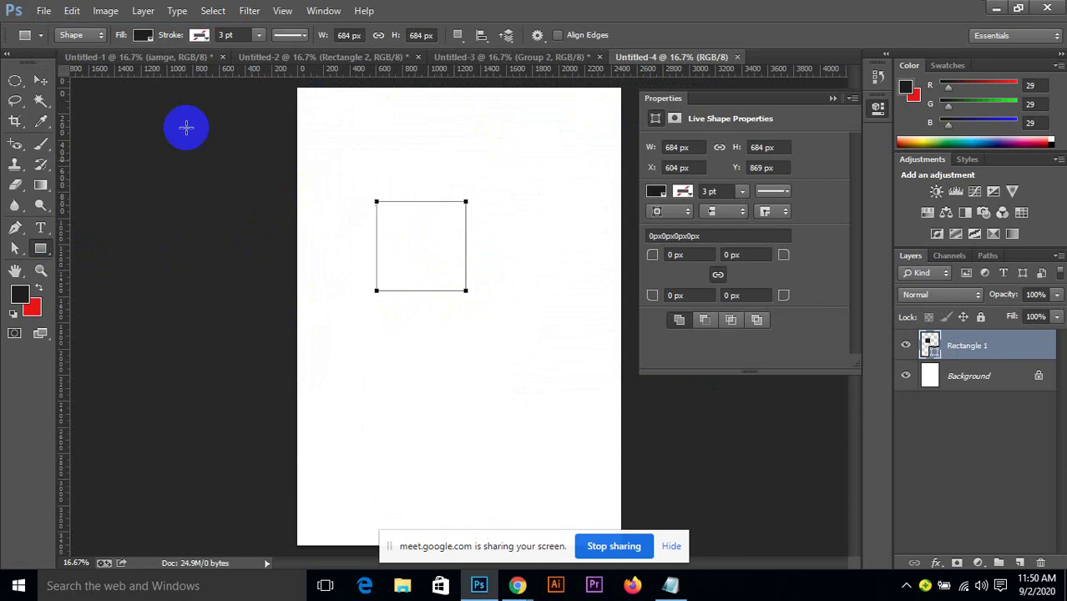
click(45, 88)
click(832, 97)
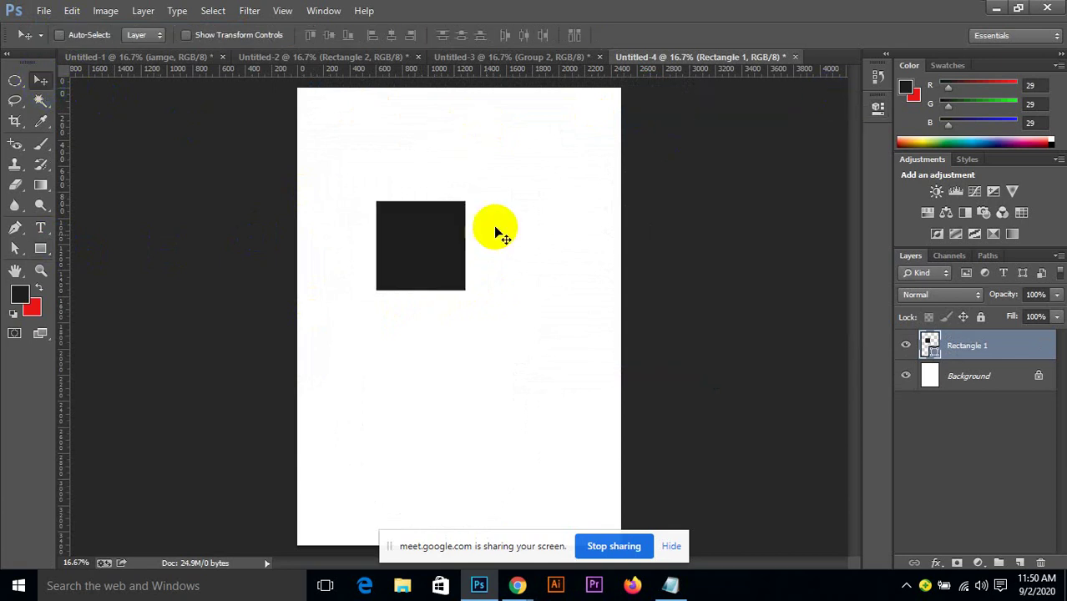
Duplicate the dark square three times and spread the four squares over the page.
drag(431, 265, 492, 355)
drag(495, 357, 362, 223)
mouse_move(492, 321)
mouse_down()
mouse_move(491, 333)
mouse_move(485, 315)
mouse_up()
Reposition the individual squares into two vertically staggered columns of two with even gaps.
click(914, 373)
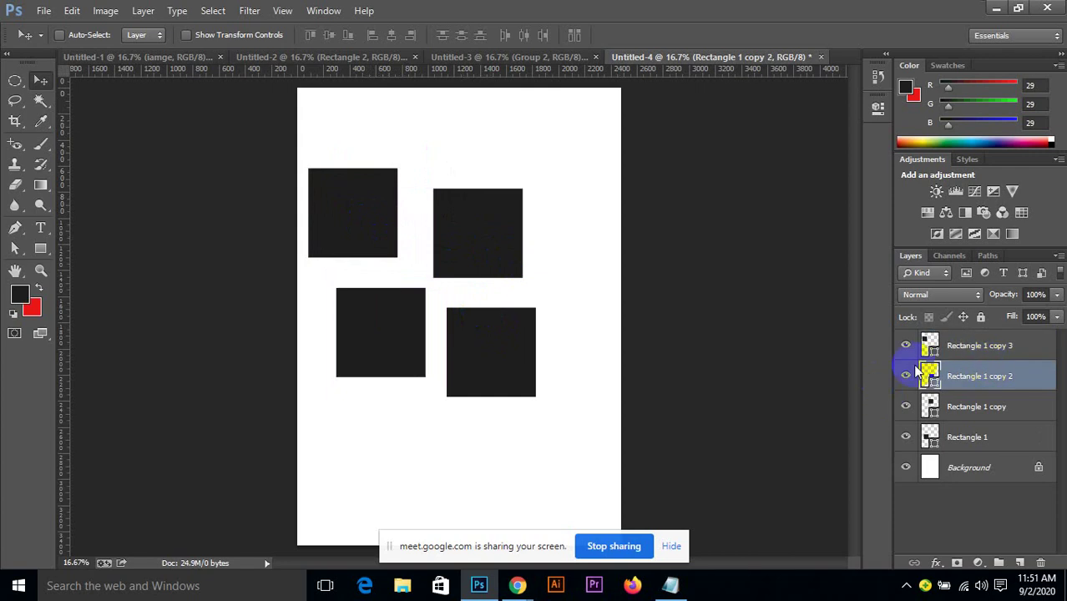
drag(488, 240, 504, 292)
click(985, 414)
click(968, 437)
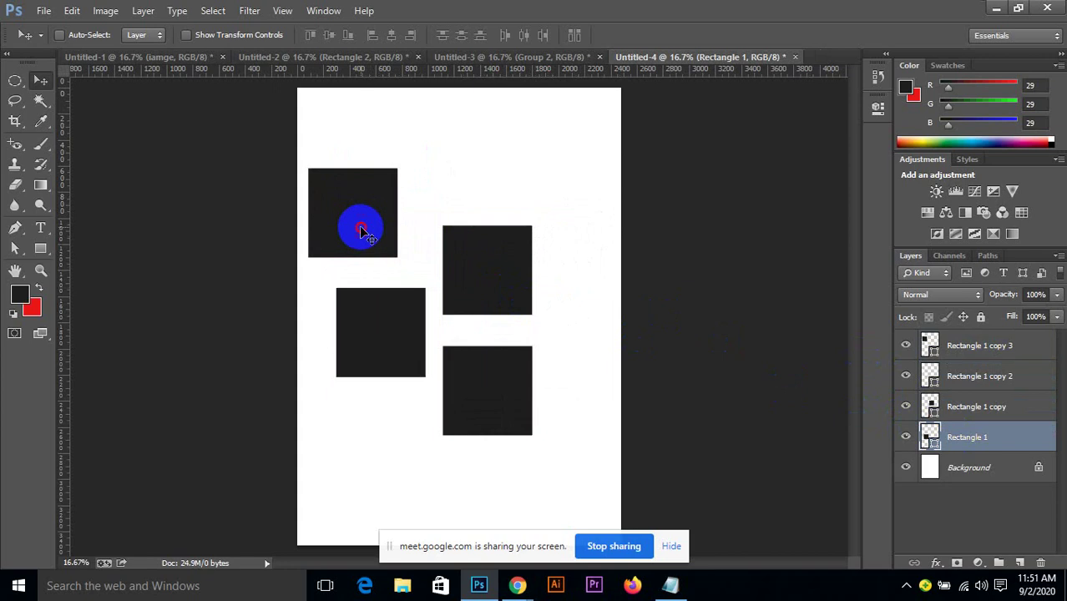
mouse_move(357, 226)
mouse_down()
mouse_move(373, 234)
mouse_move(357, 231)
mouse_move(362, 240)
mouse_move(383, 227)
mouse_move(369, 218)
mouse_move(359, 234)
mouse_move(336, 212)
mouse_move(402, 244)
mouse_move(404, 235)
mouse_move(377, 227)
mouse_up()
click(972, 375)
click(977, 406)
click(1025, 351)
click(388, 242)
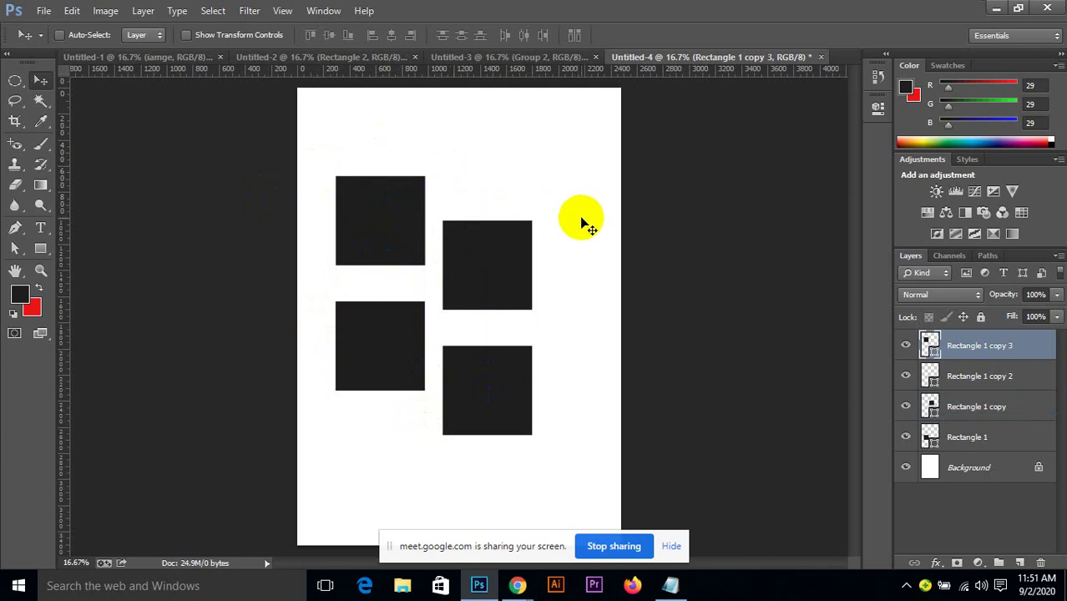
click(807, 189)
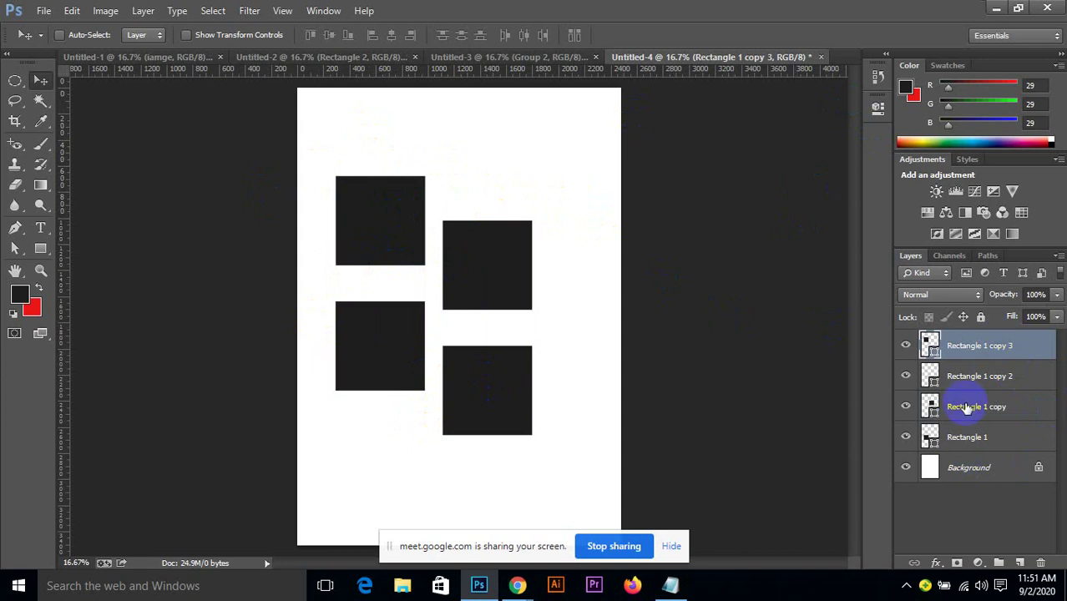
Group all four squares and shift the group slightly toward the page's centre.
shift+click(964, 447)
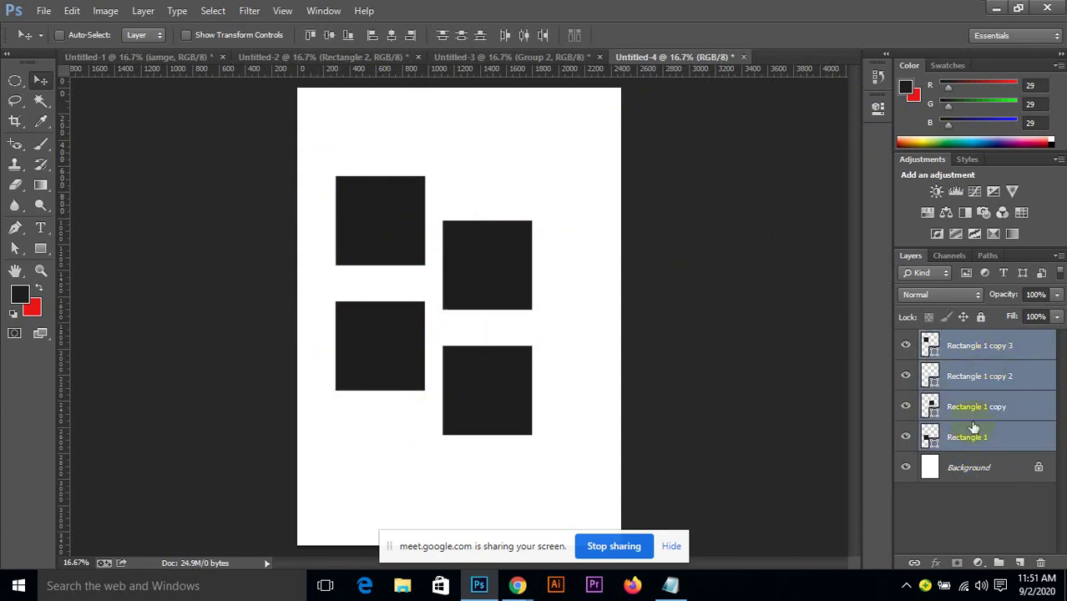
key(ctrl+g)
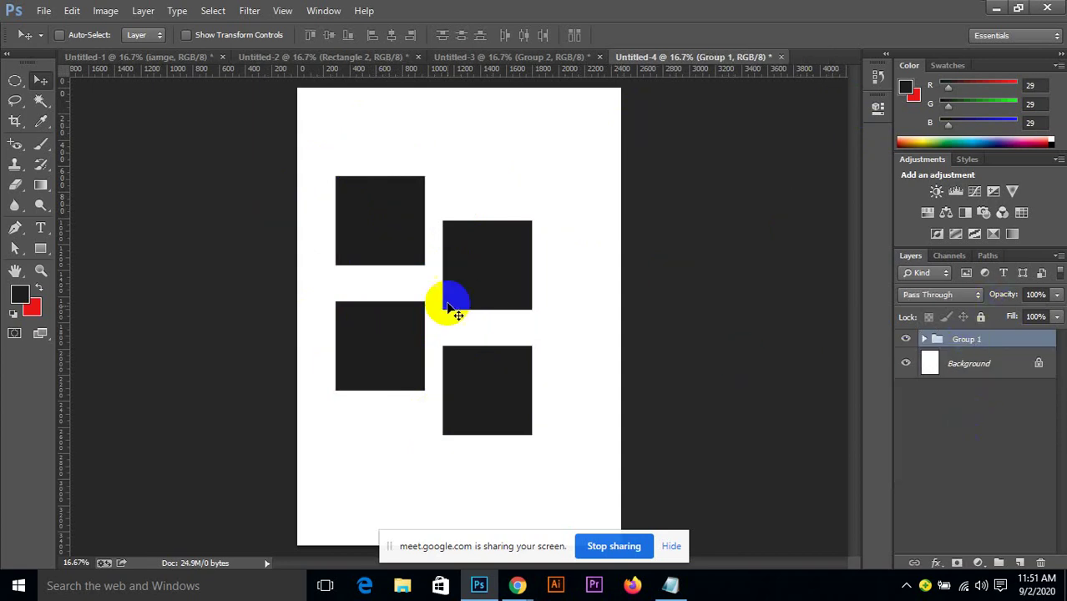
drag(464, 238, 483, 276)
Place the city photo 71ZkV6NXbhL._AC_SL1024_ from the Desktop and enlarge it to about 2990 by 2129 px over the squares.
click(43, 10)
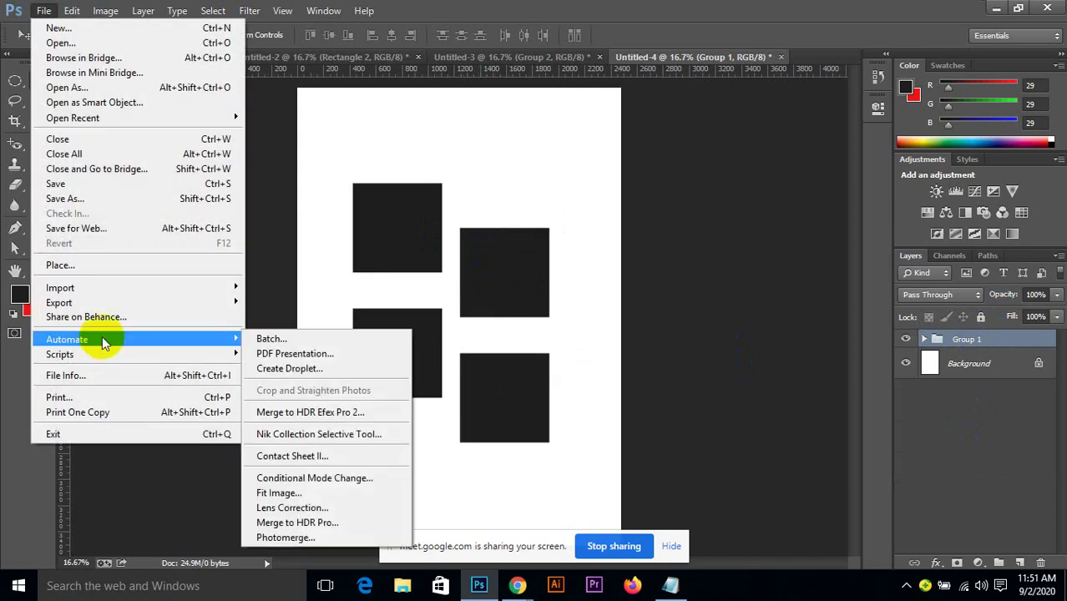
mouse_move(87, 288)
click(82, 266)
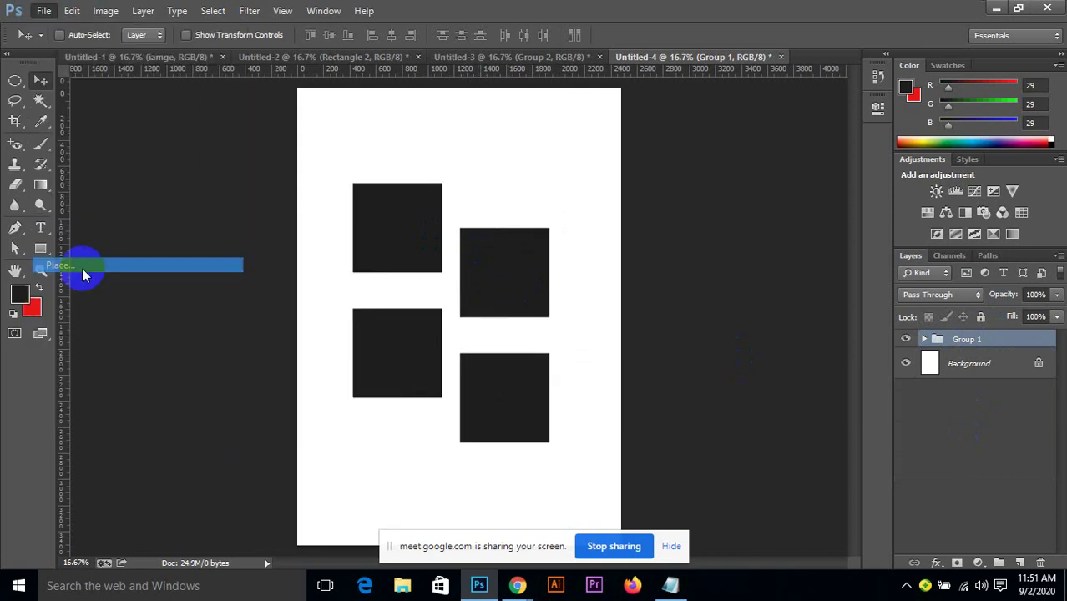
drag(474, 109, 477, 196)
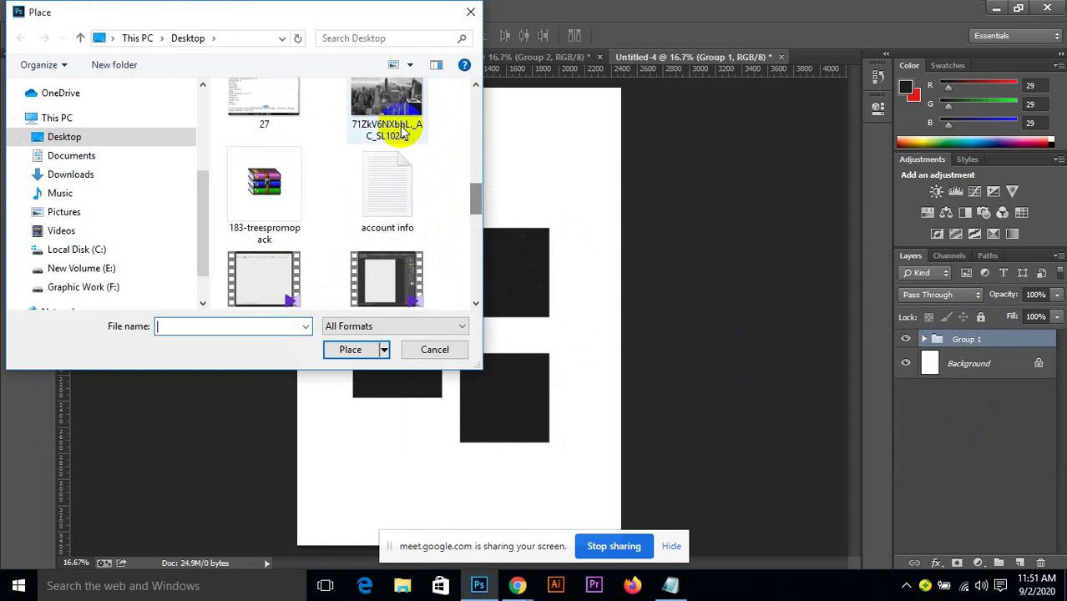
click(393, 117)
click(350, 357)
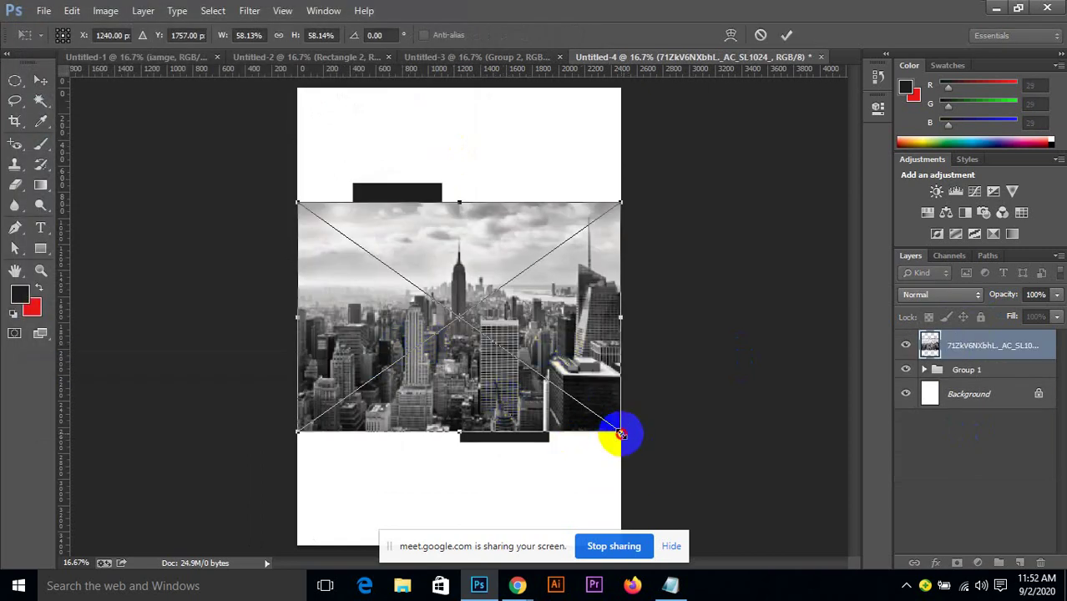
drag(620, 434, 653, 458)
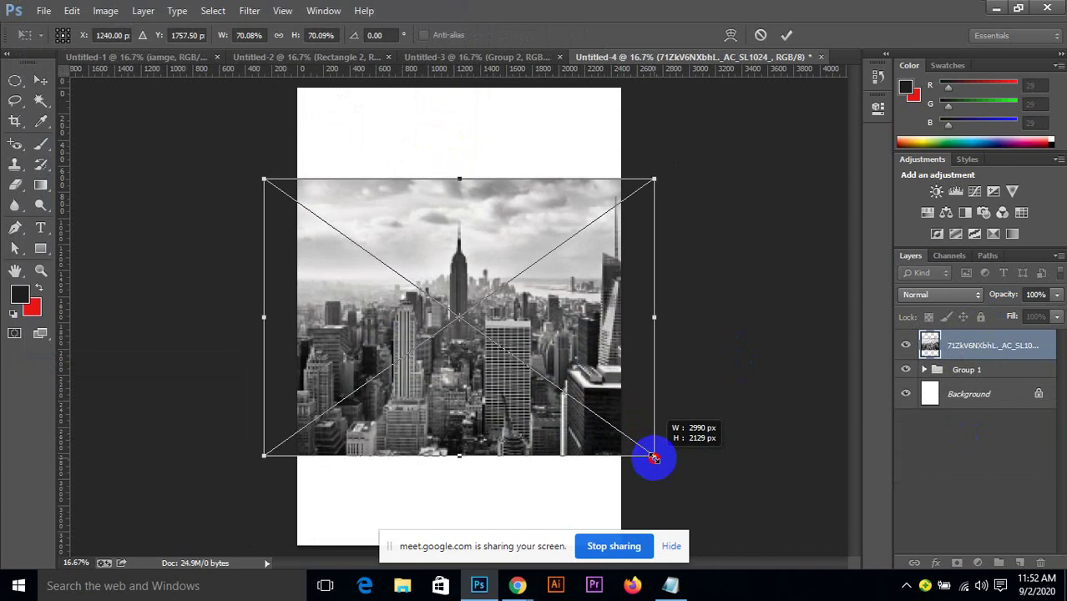
click(786, 36)
Create a clipping mask from the city photo onto Group 1 and shift the photo within the squares.
right_click(978, 349)
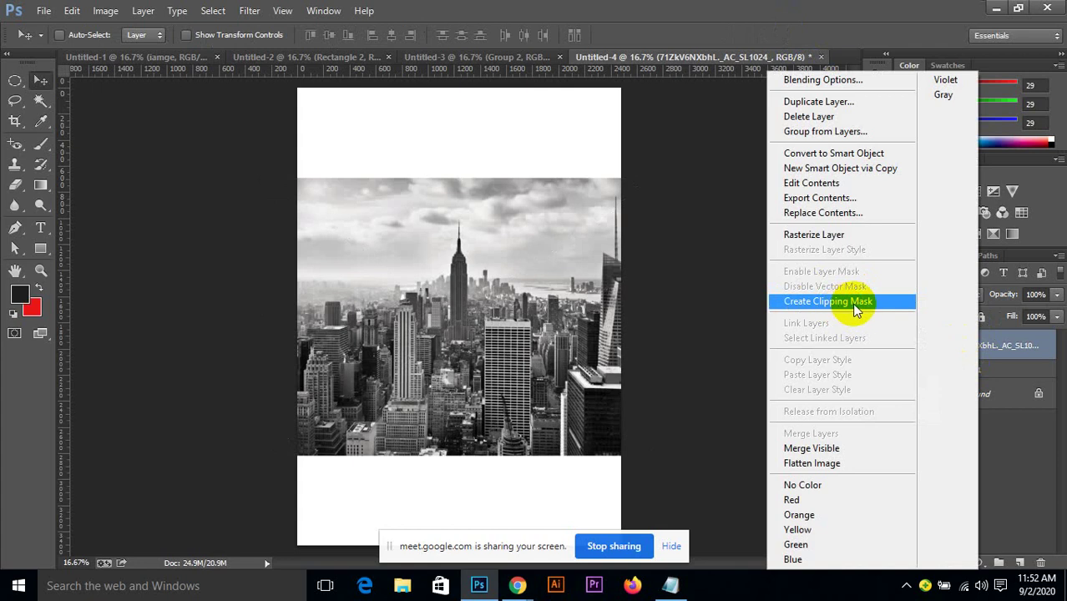
click(843, 306)
drag(513, 252, 529, 276)
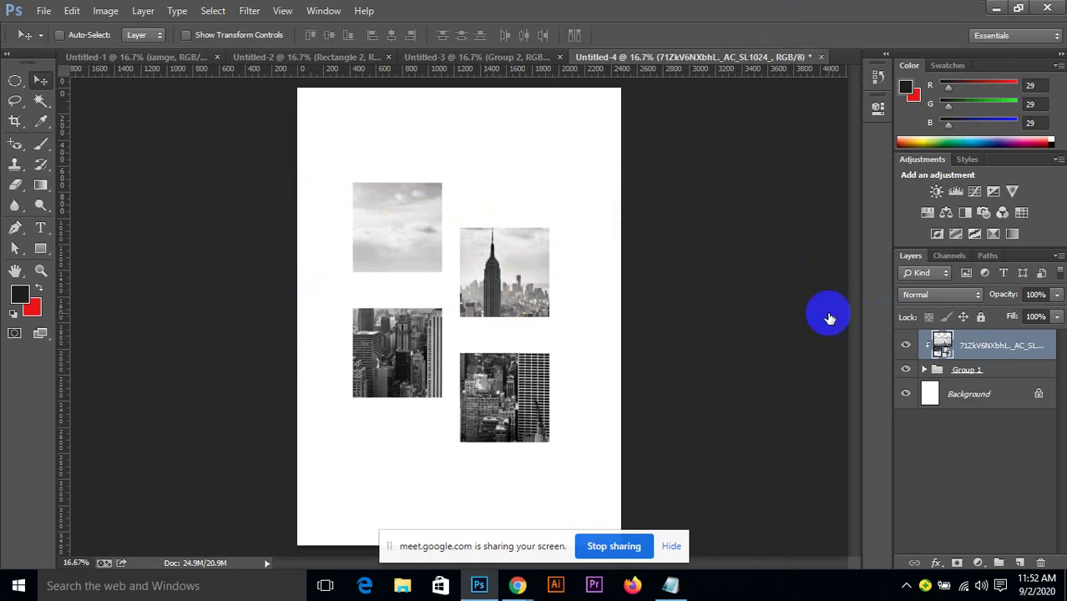
Try grouping the clipped photo with Group 1 and moving it up the page, and undo the grouping.
shift+click(968, 374)
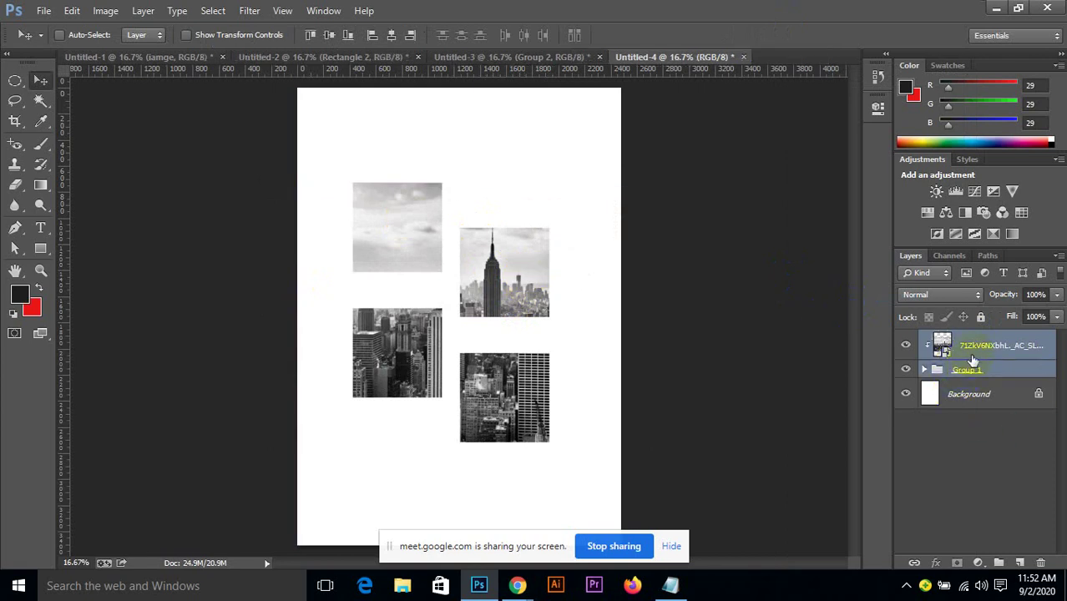
key(ctrl+g)
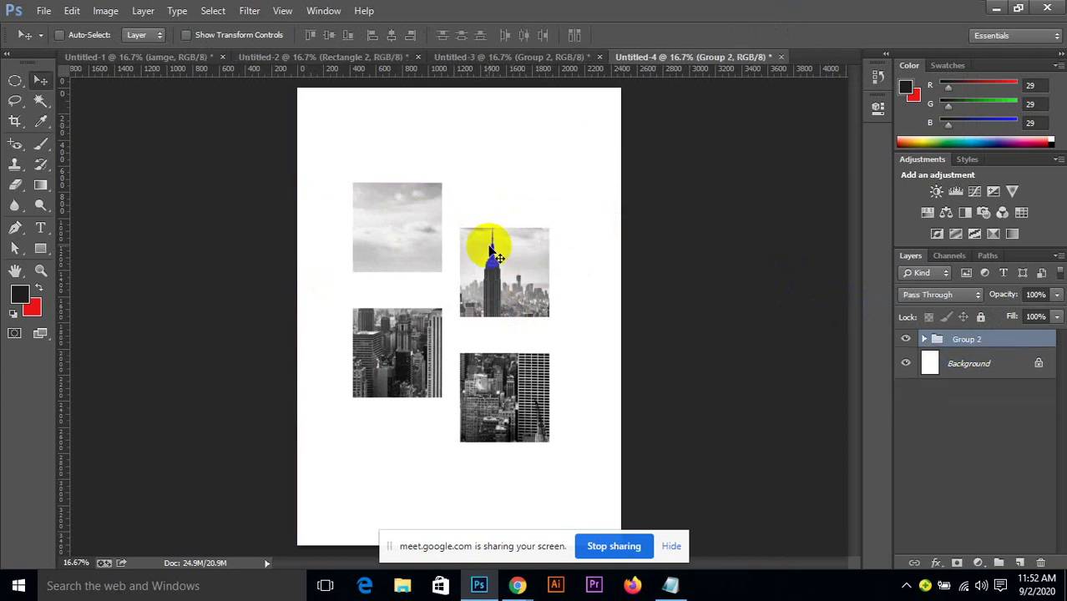
drag(489, 241, 502, 209)
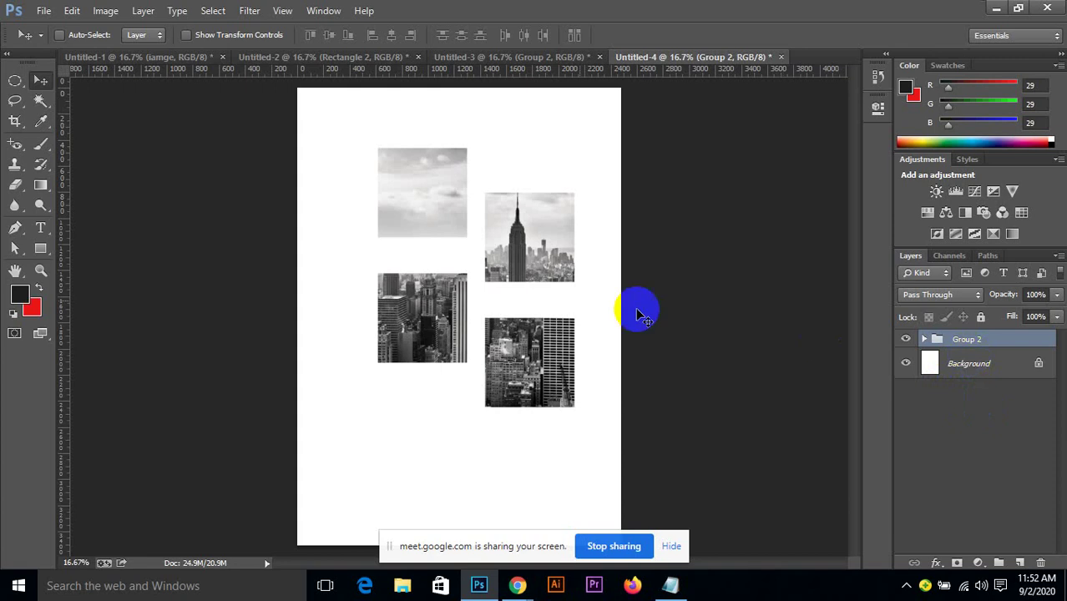
key(ctrl+z)
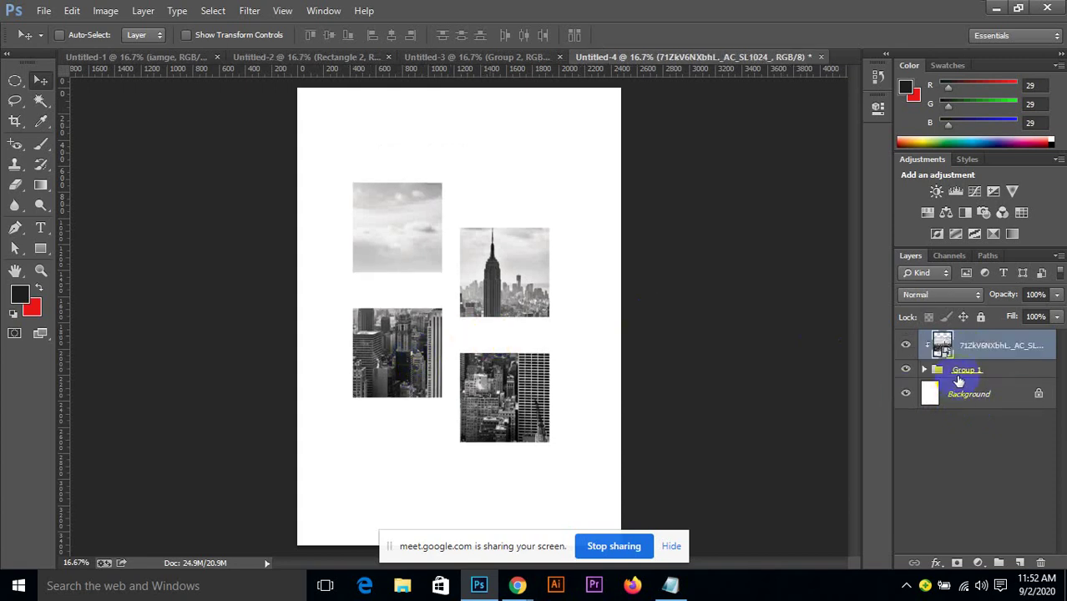
Nudge the clipped city photo repeatedly to the left within the four squares.
right_click(993, 338)
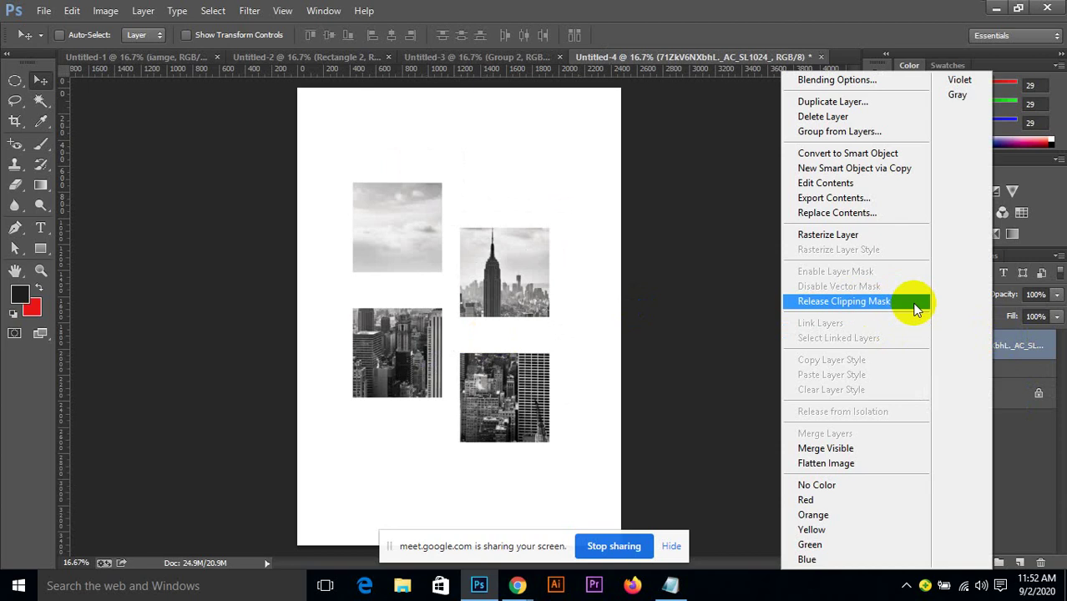
click(1017, 349)
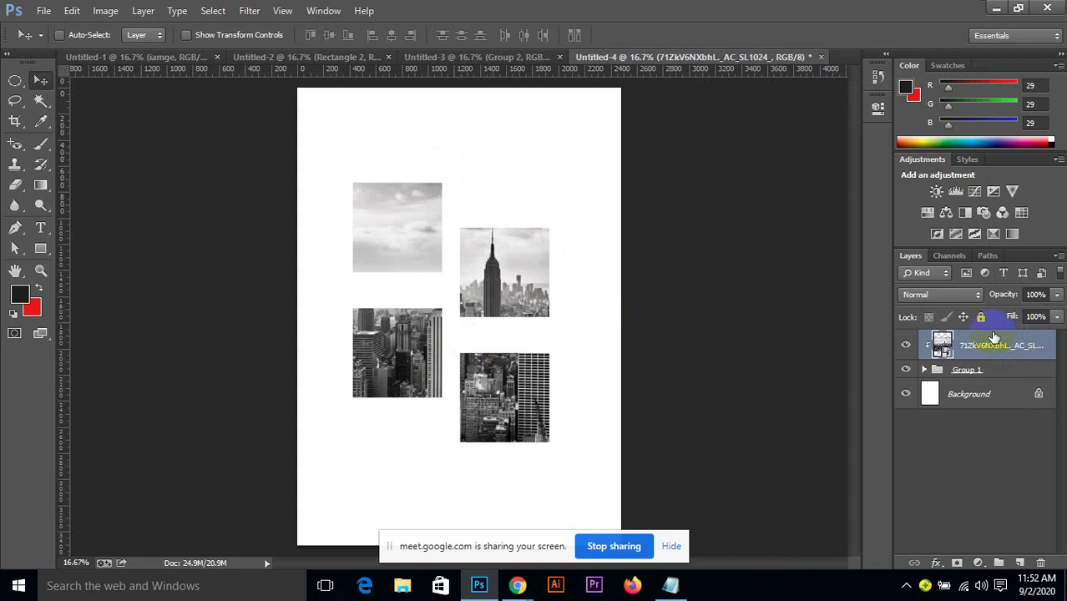
key(shift+Left)
key(shift+Left)
key(shift+Left)
key(shift+Left)
key(shift+Left)
key(shift+Left)
key(shift+Left)
key(shift+Left)
key(shift+Left)
key(shift+Left)
key(shift+Left)
key(shift+Left)
key(shift+Left)
key(shift+Left)
key(shift+Left)
key(shift+Left)
key(shift+Left)
key(shift+Left)
key(shift+Left)
key(shift+Left)
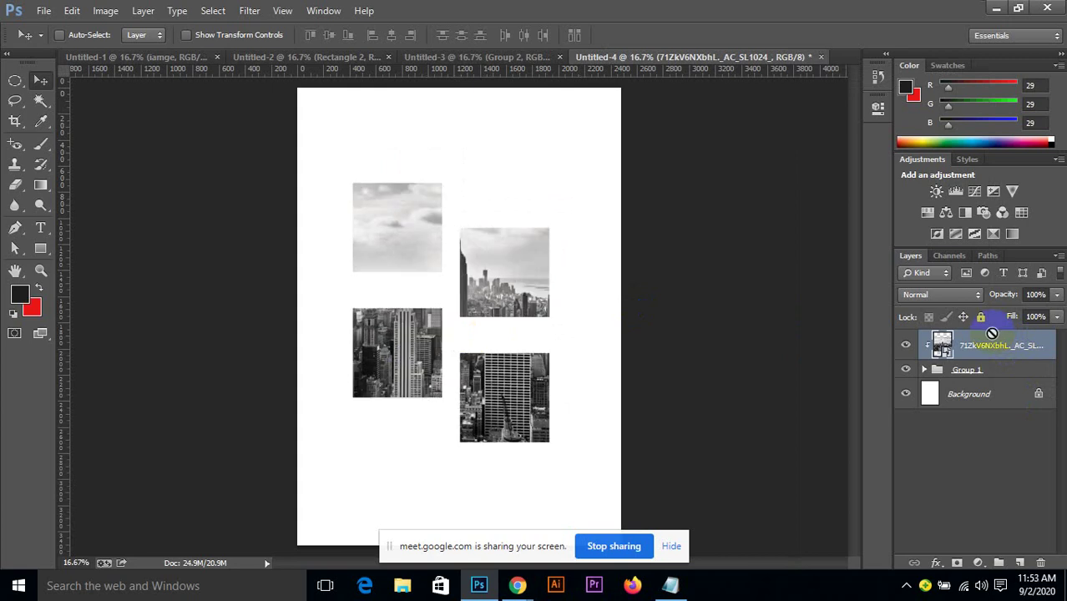
Release the city photo's clipping mask and shift the full photo slightly up and to the left.
alt+click(992, 333)
drag(436, 245, 412, 239)
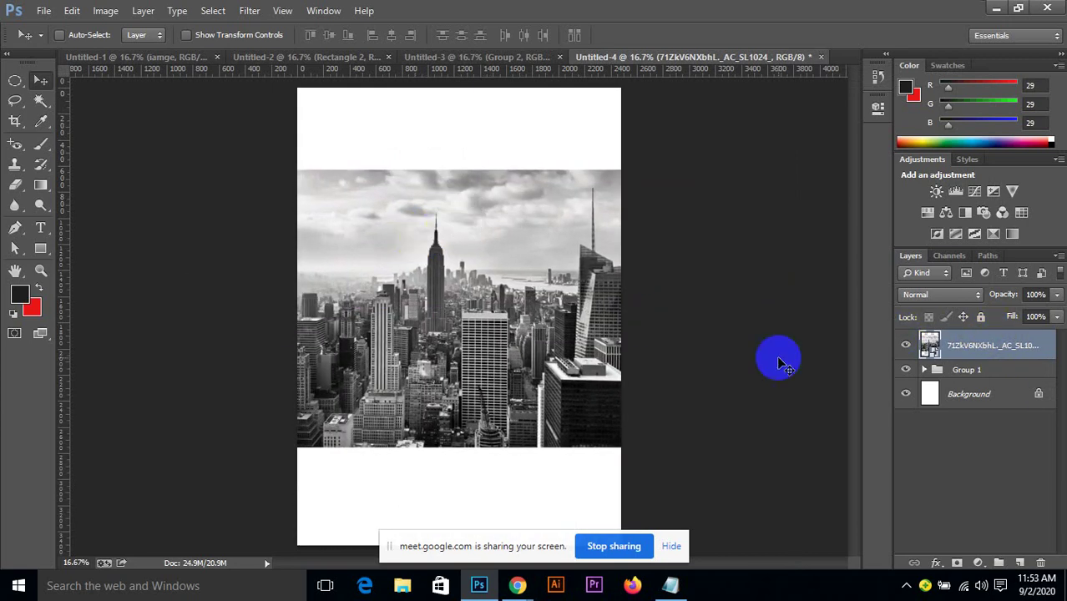
Clip the city photo to Group 1 again and reposition it within the four squares.
right_click(981, 347)
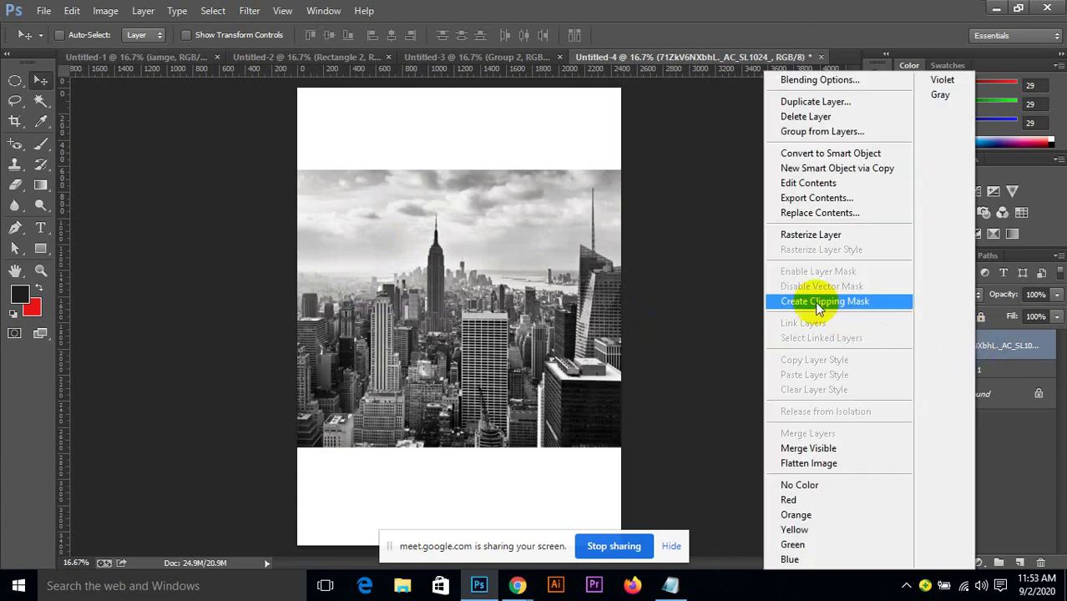
click(870, 303)
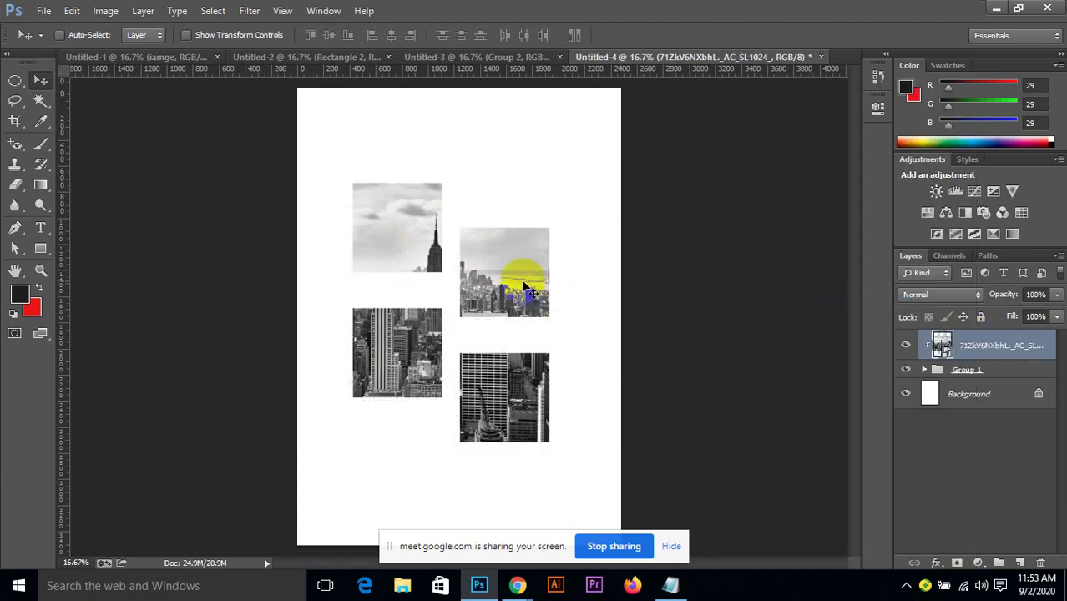
drag(517, 284, 499, 263)
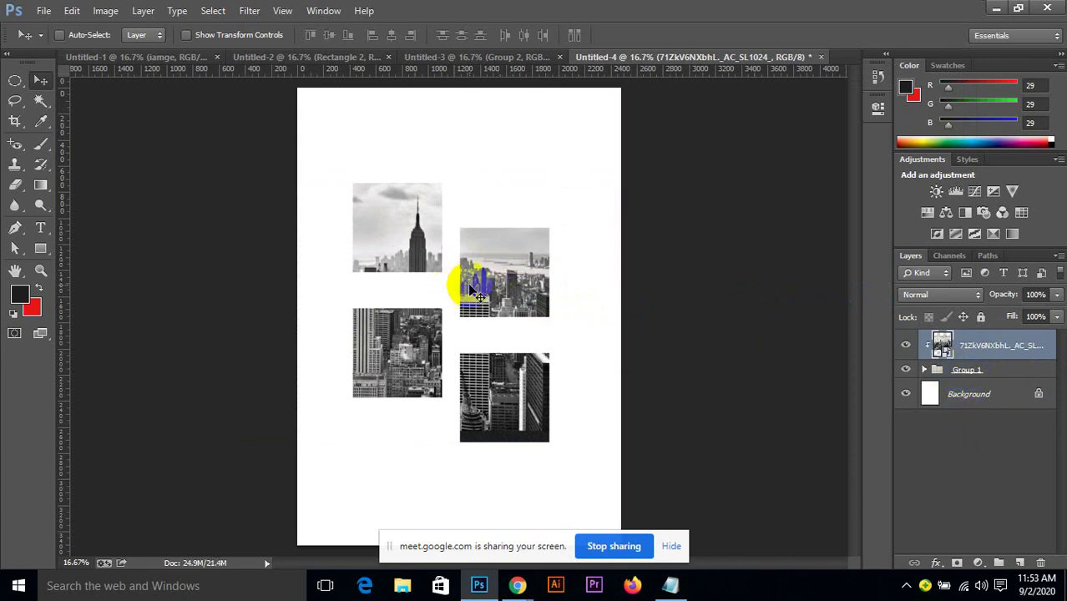
drag(479, 283, 488, 251)
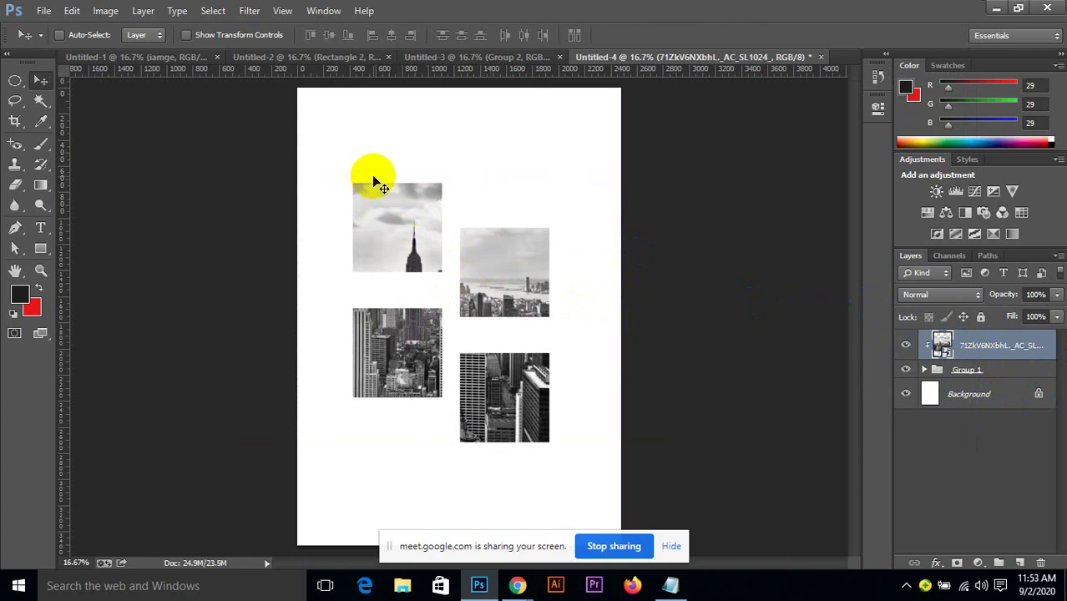
Group the clipped photo with Group 1, move the four-square arrangement lower on the page, and undo the grouping.
click(212, 298)
click(975, 374)
shift+click(975, 374)
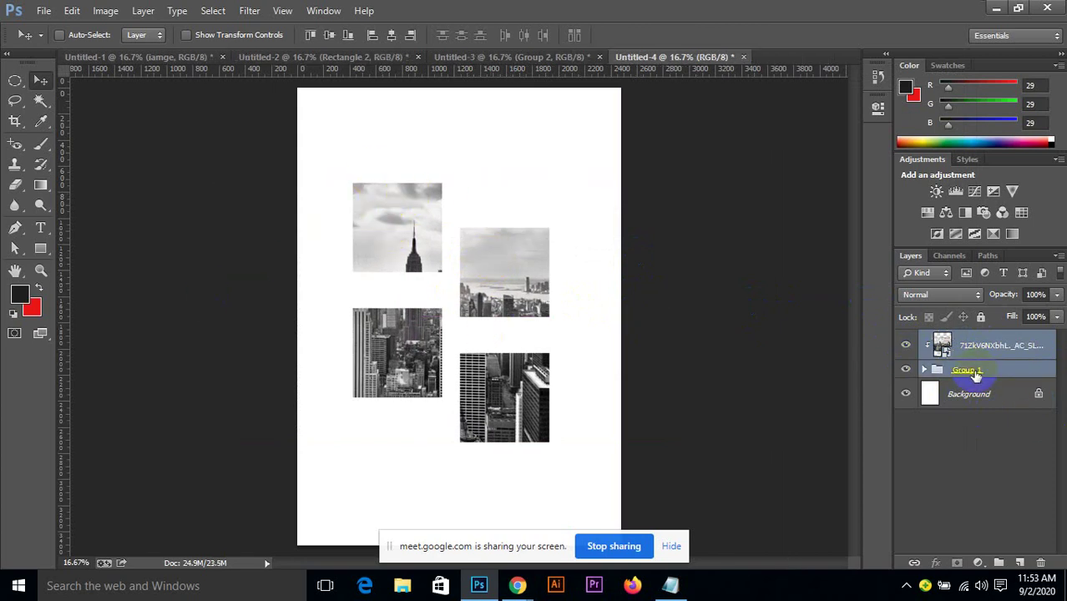
key(ctrl+g)
drag(493, 258, 473, 298)
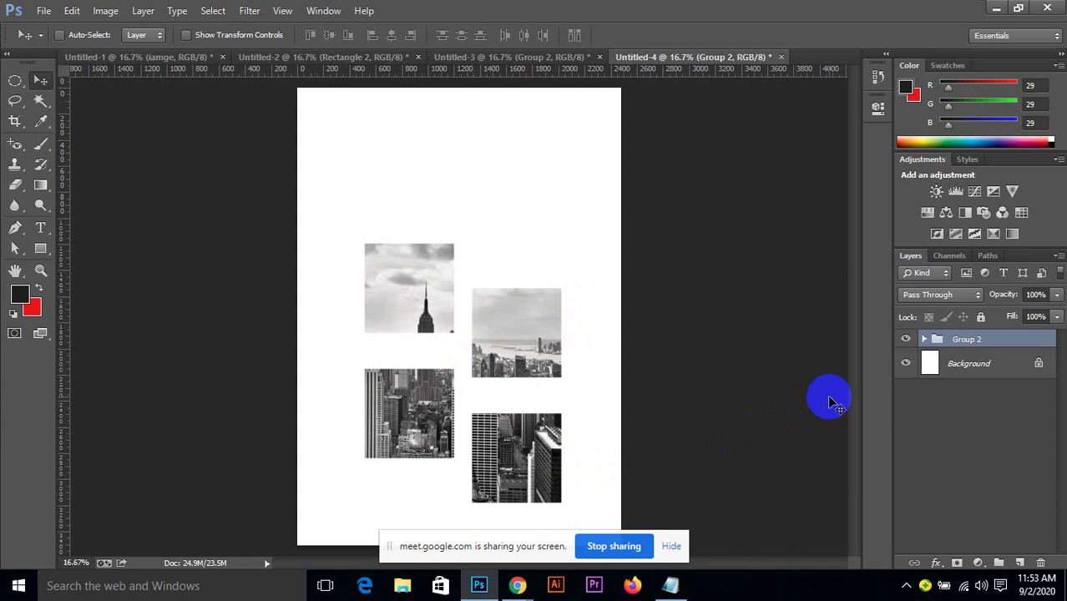
key(ctrl+z)
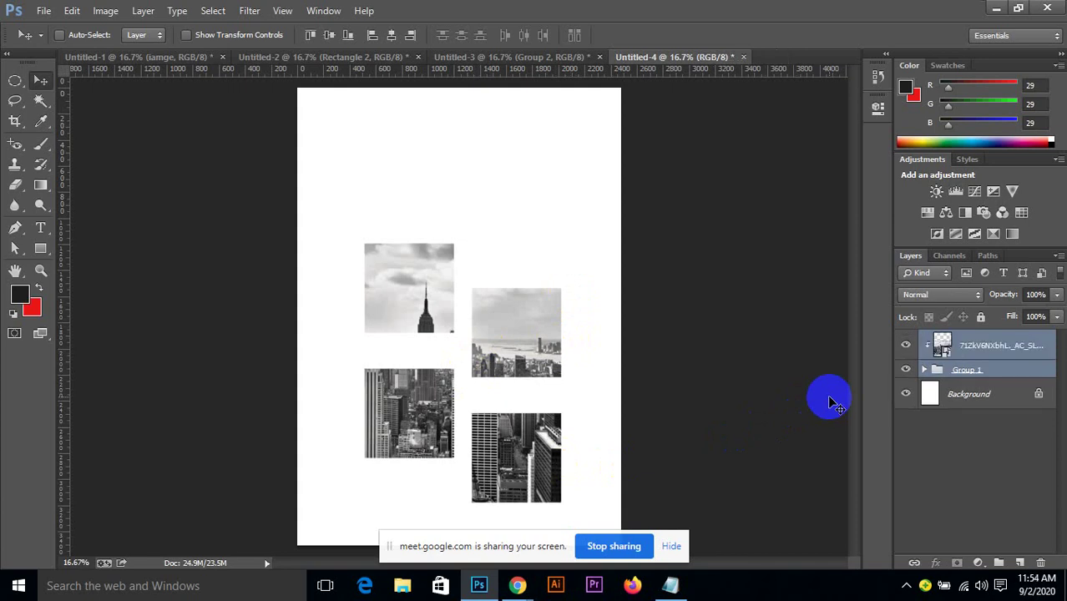
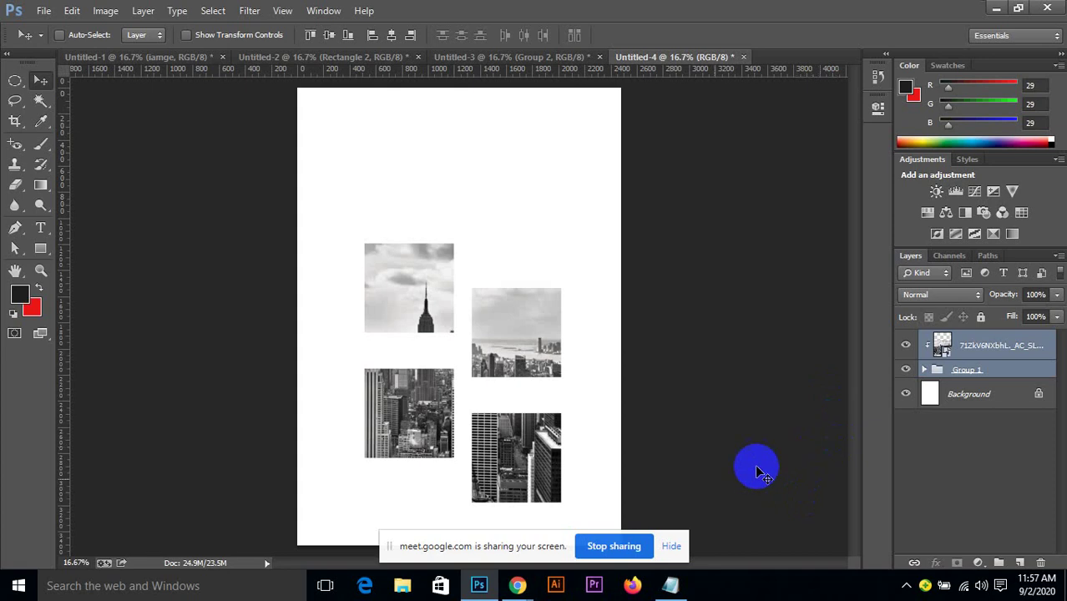
Switch to the Google Meet call in Chrome, then bring up the class link note in Notepad and close it.
click(518, 584)
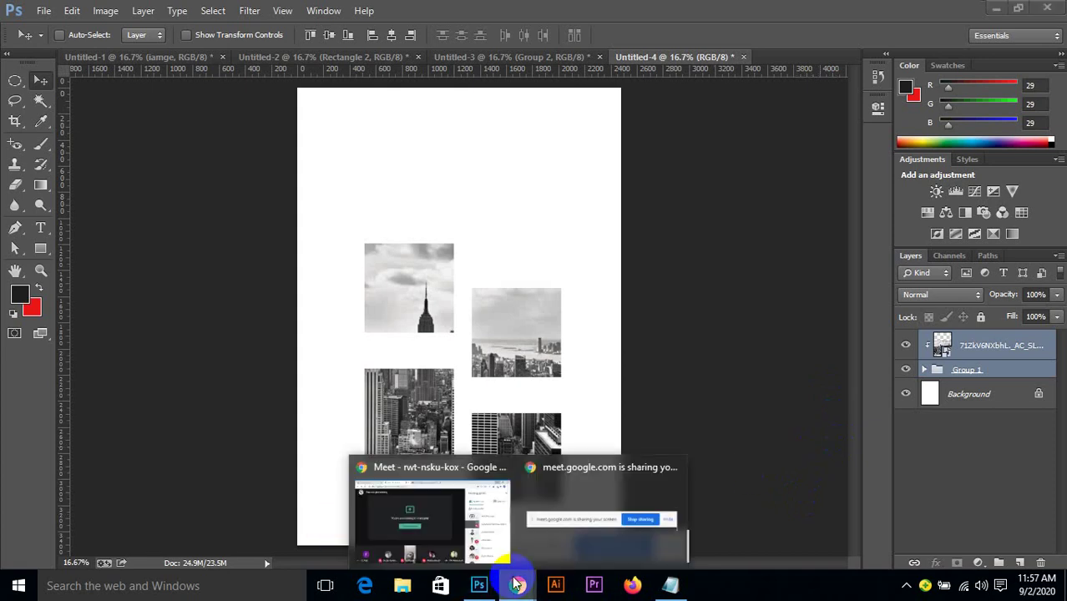
click(422, 509)
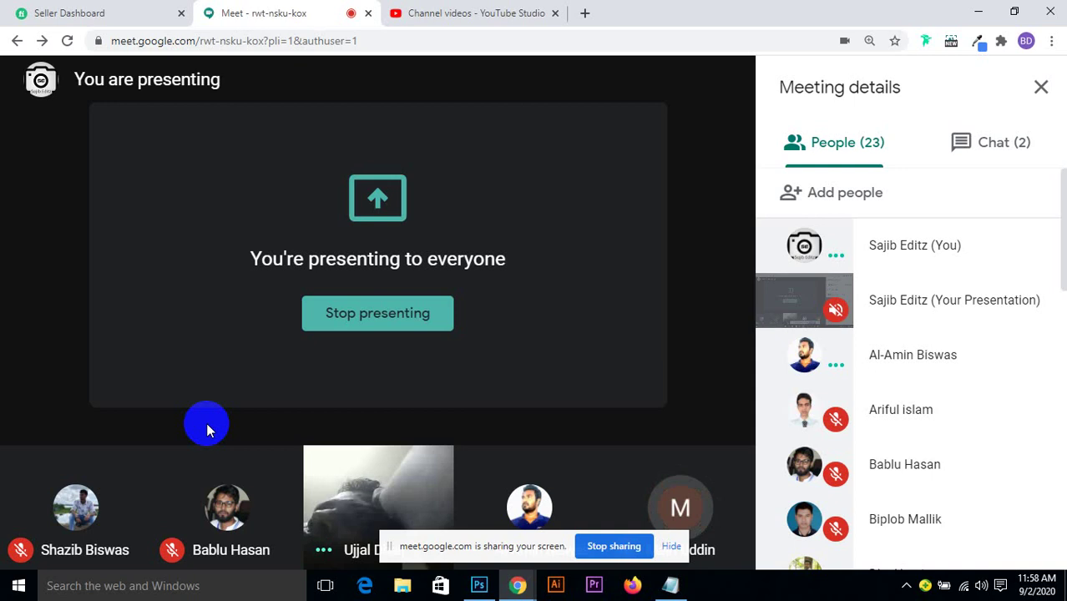
mouse_move(303, 426)
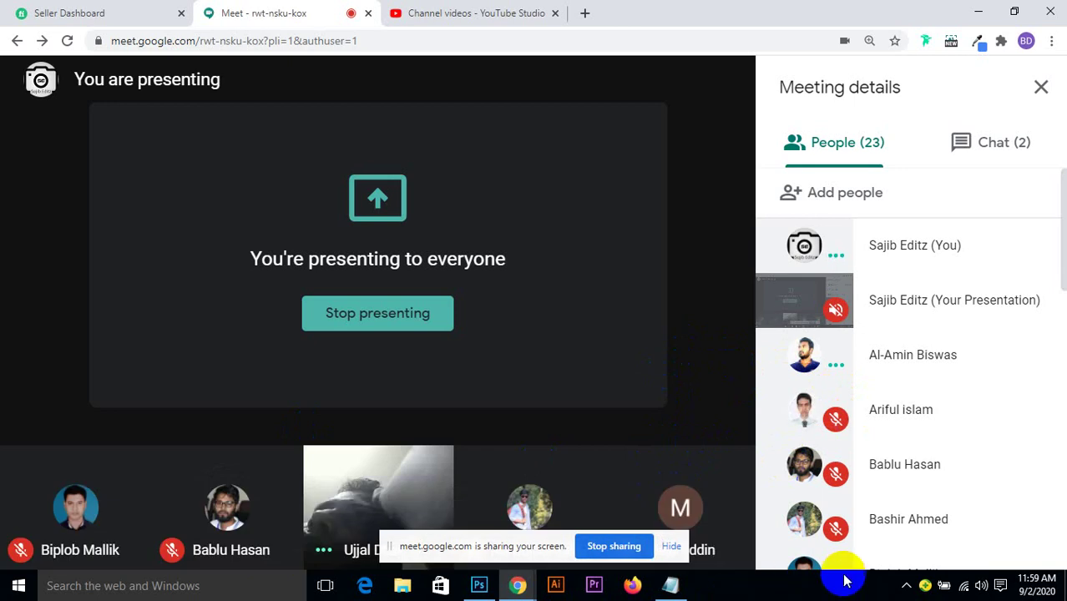
click(670, 586)
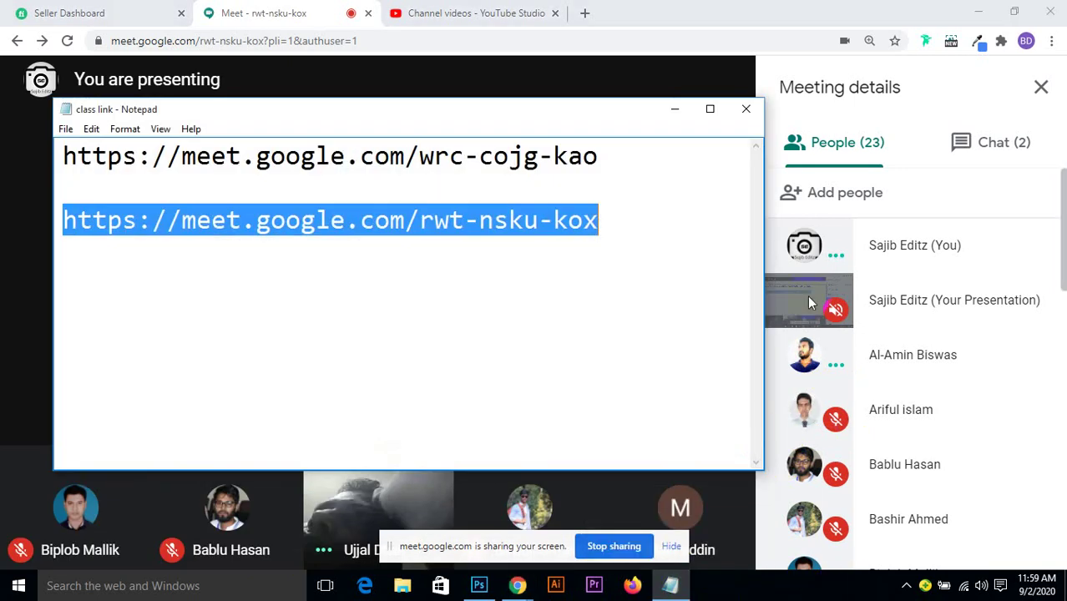
click(743, 109)
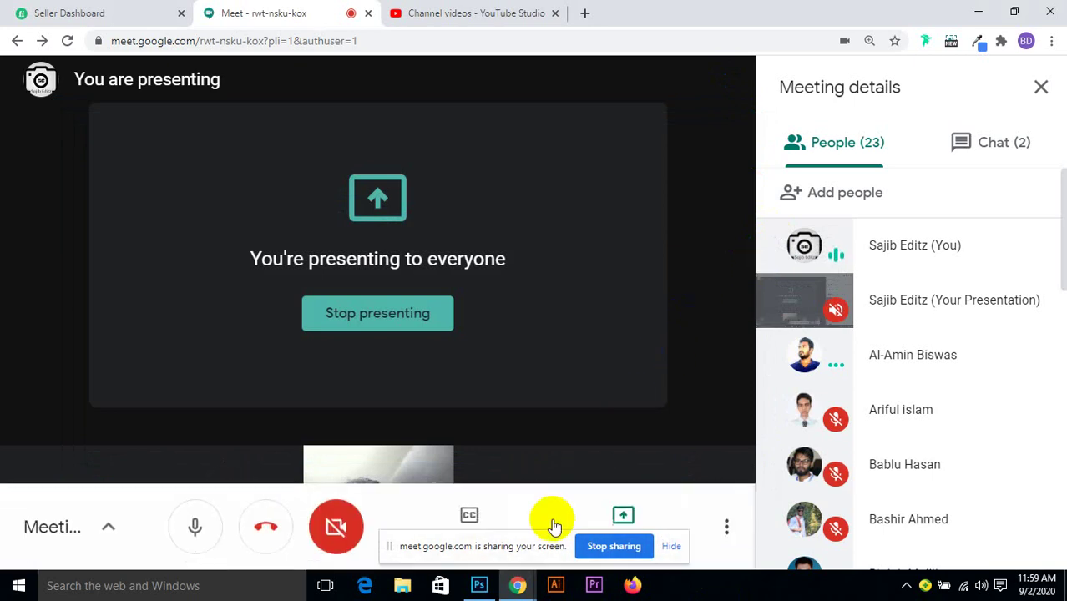
Try a Google search for apple in a new Chrome tab, then close that tab.
click(478, 582)
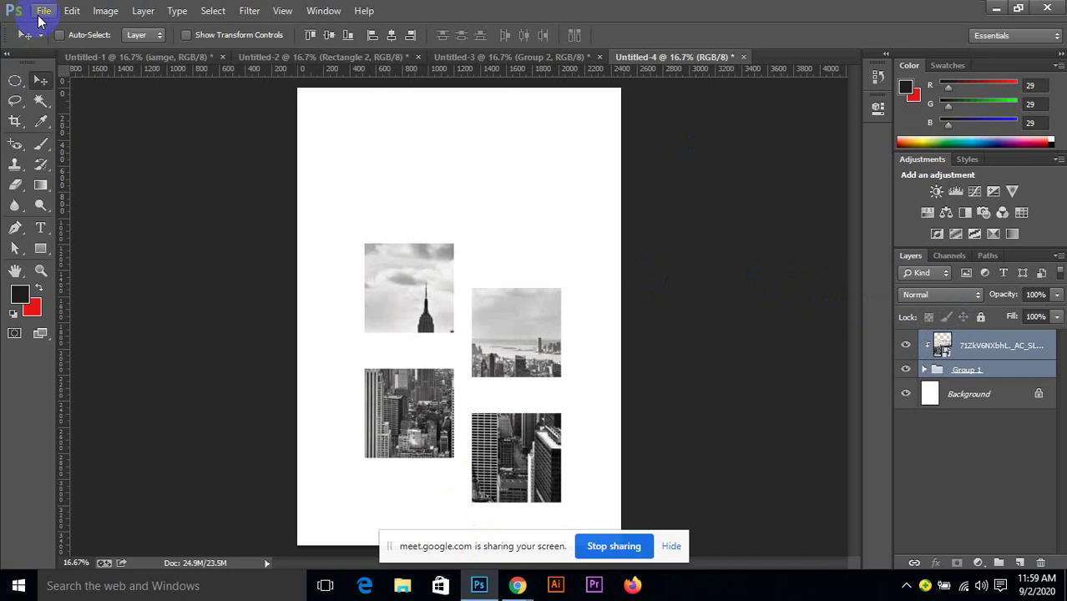
click(518, 582)
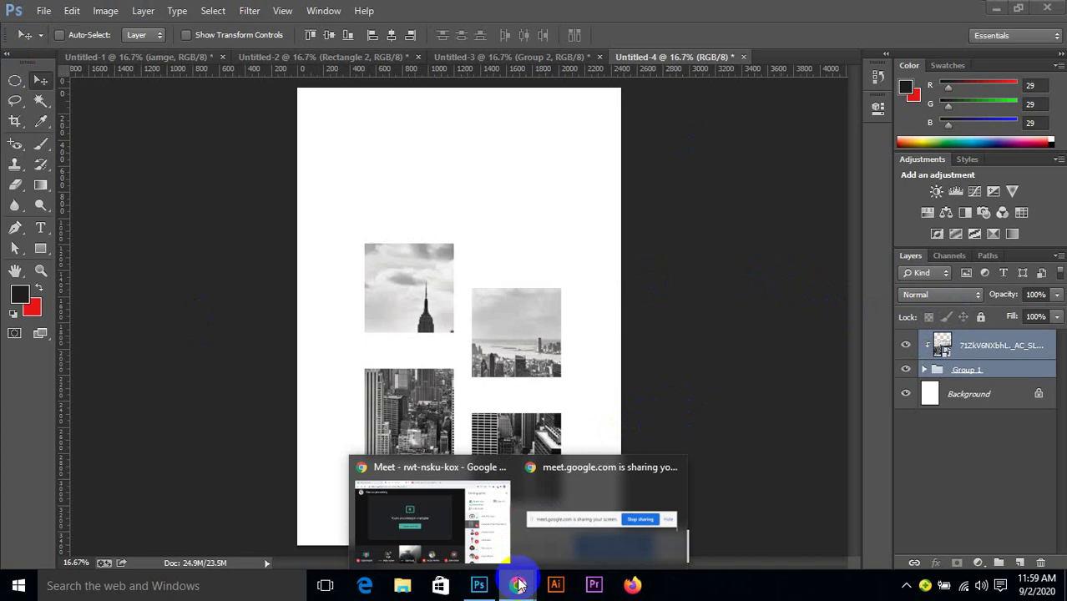
click(443, 472)
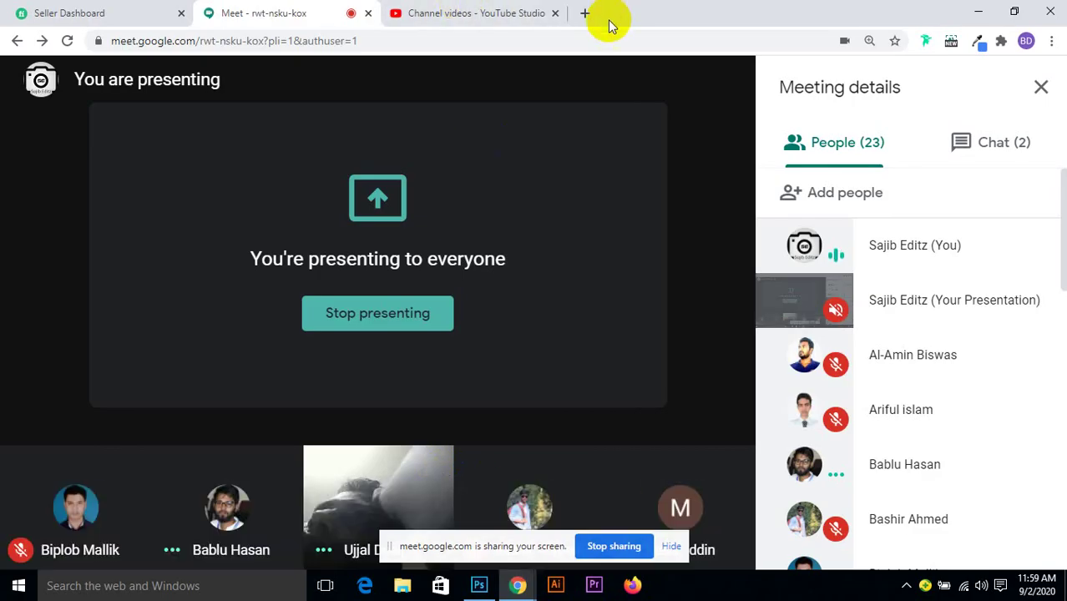
click(585, 13)
click(508, 38)
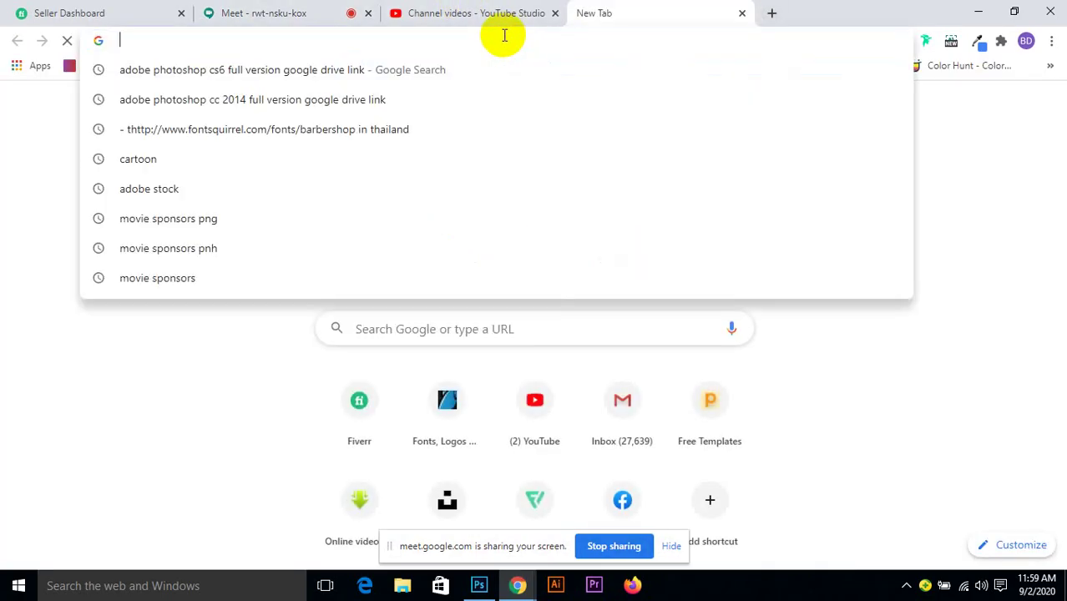
text(apple)
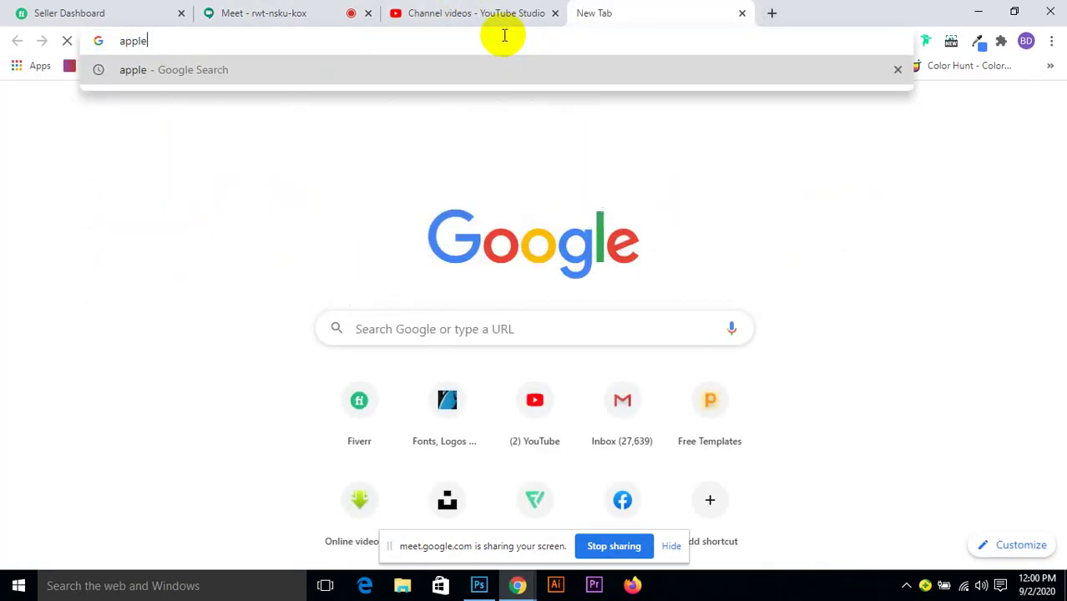
key(Return)
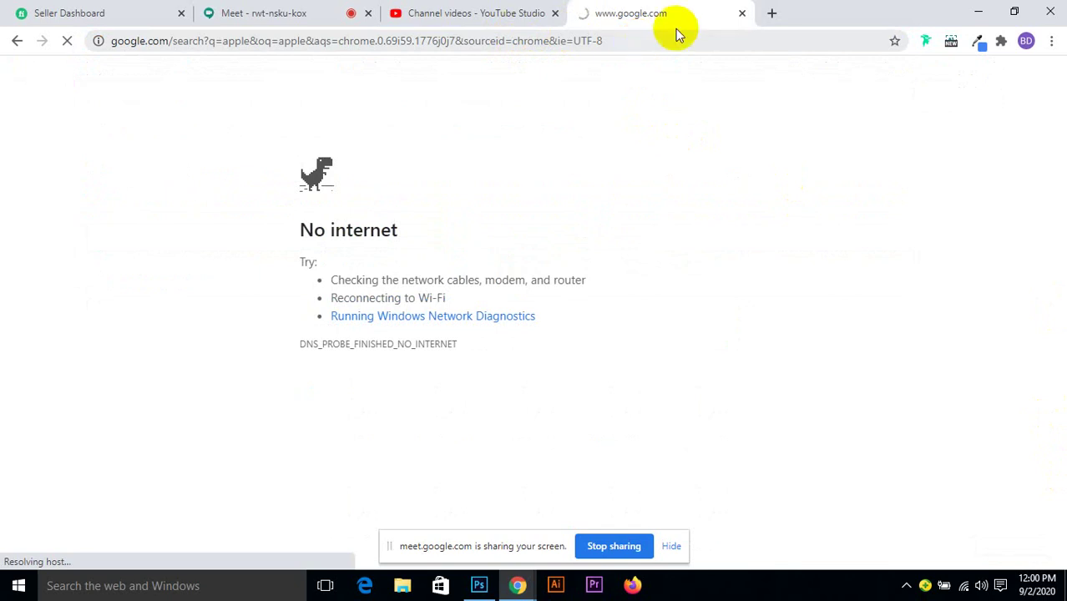
click(742, 16)
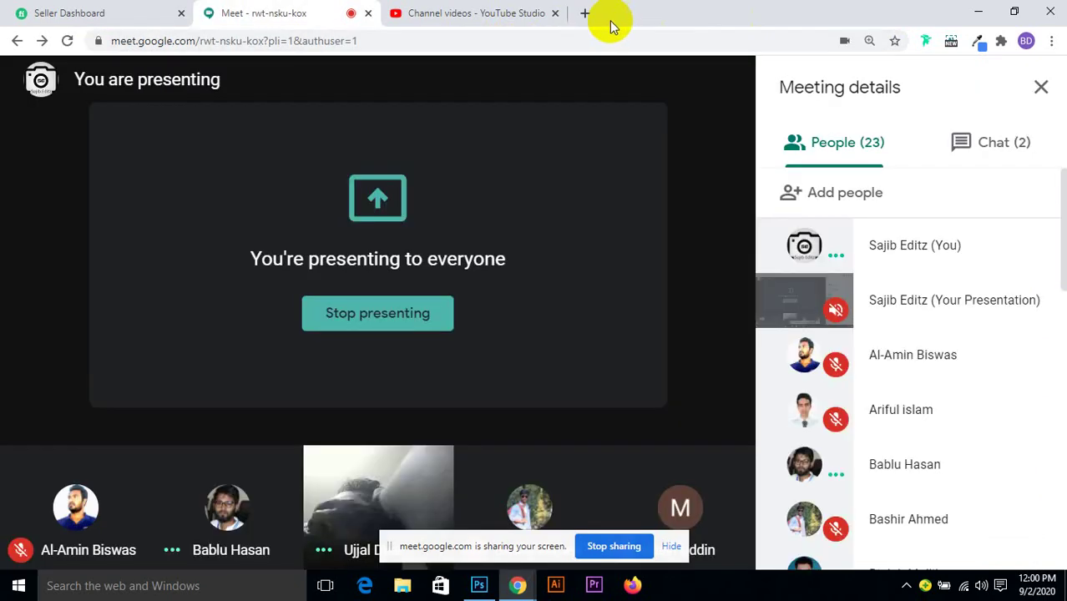
Load google.com in a new browser tab.
click(594, 18)
text(google.com)
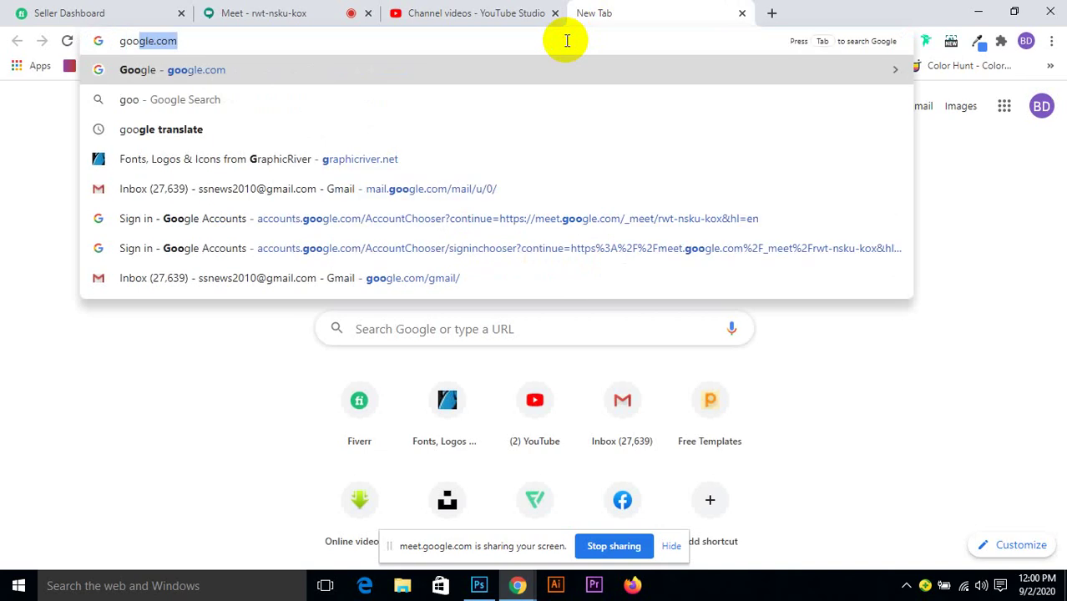
key(Return)
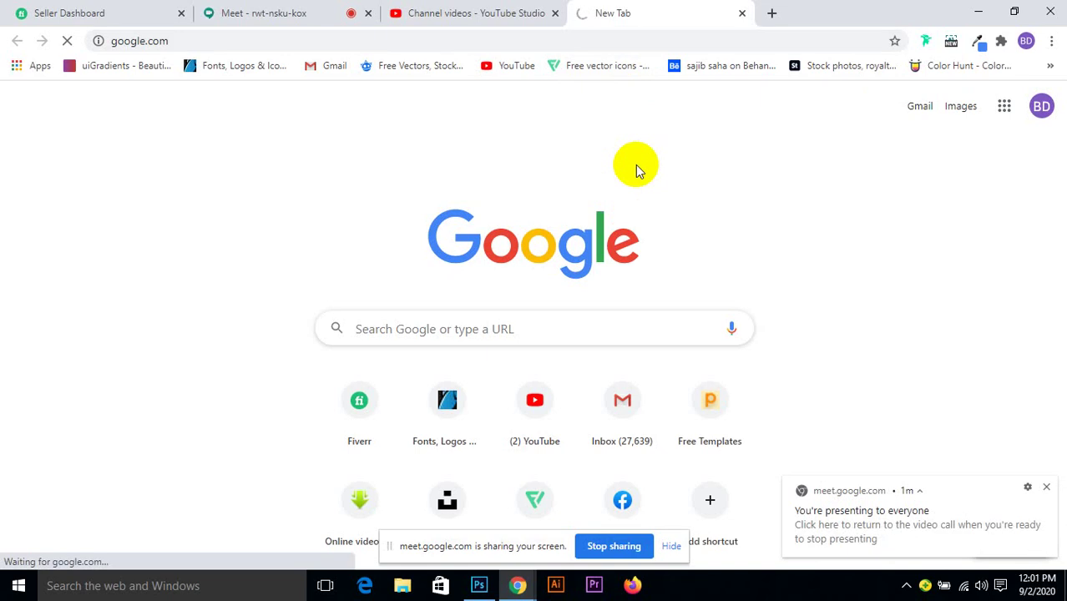
Stop the current screen share and present the entire screen to the Meet call again.
click(614, 545)
click(455, 526)
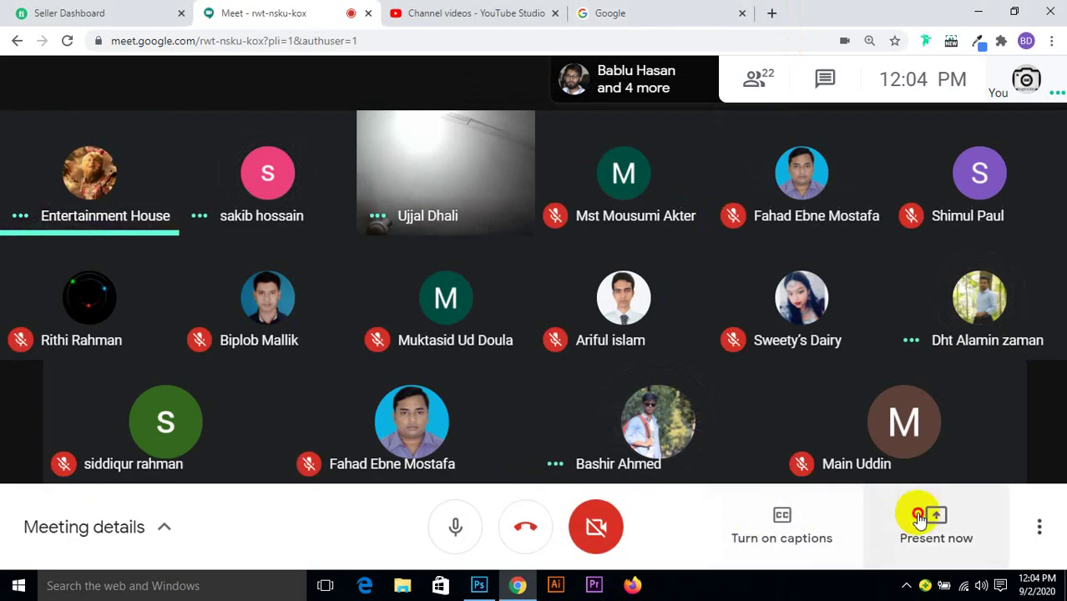
click(918, 518)
click(882, 357)
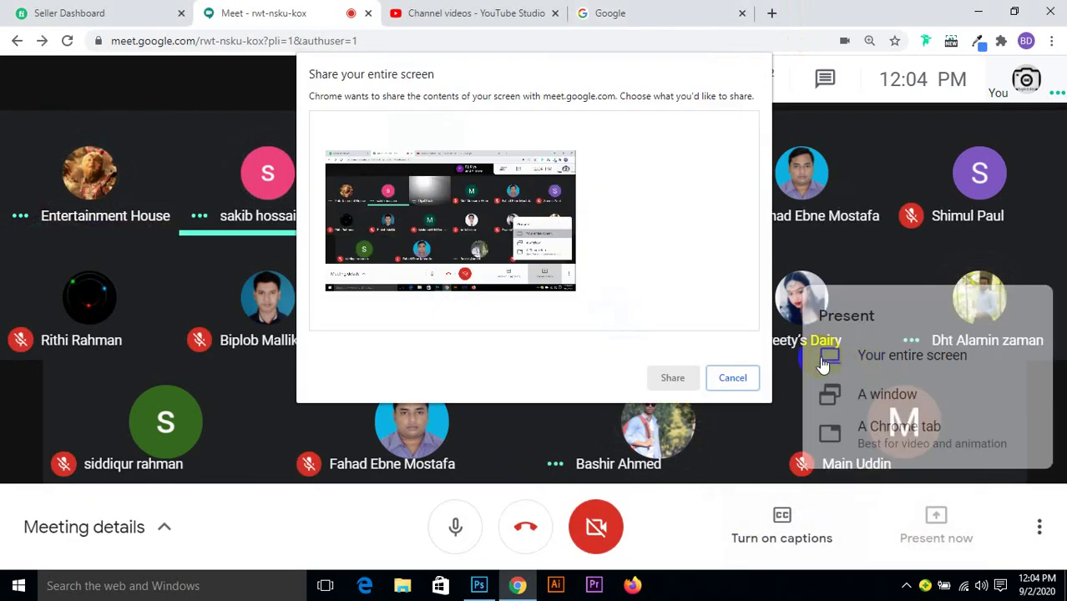
click(668, 376)
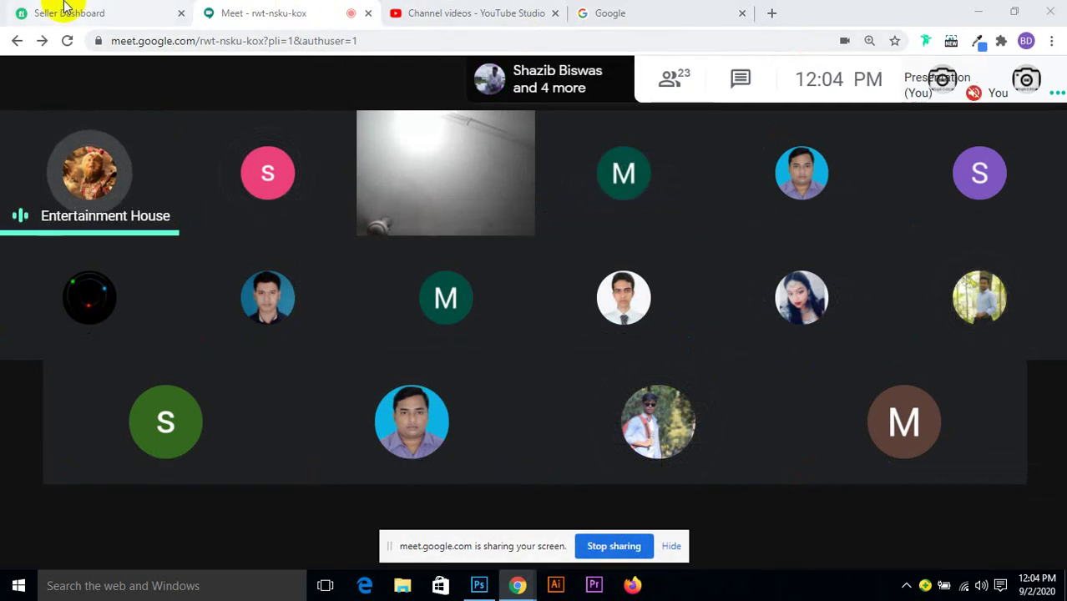
Search for apple in the open Google page and show the image results.
click(518, 8)
click(628, 12)
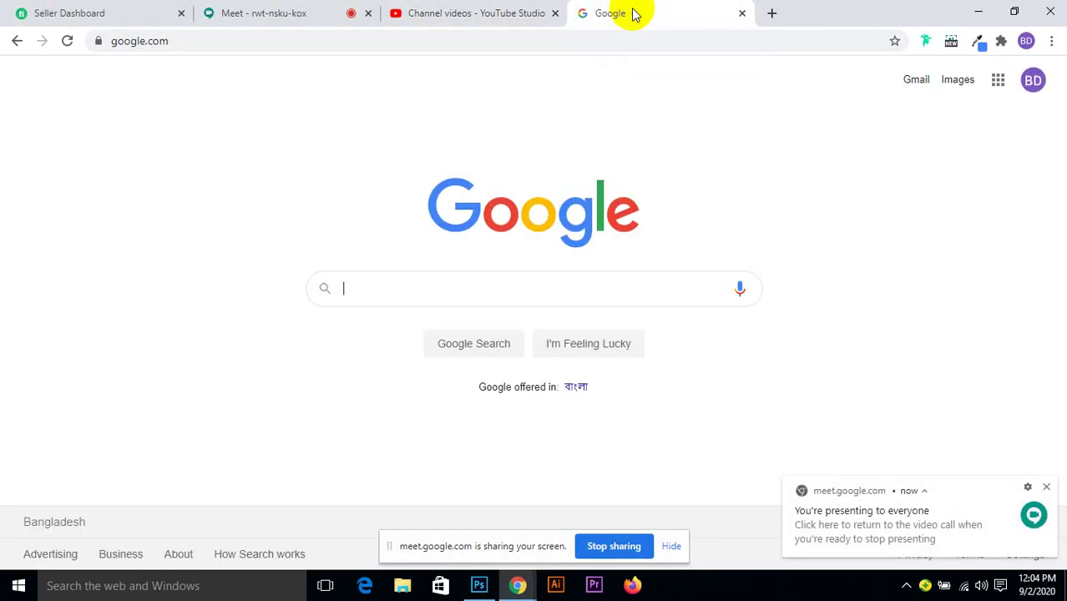
text(appl)
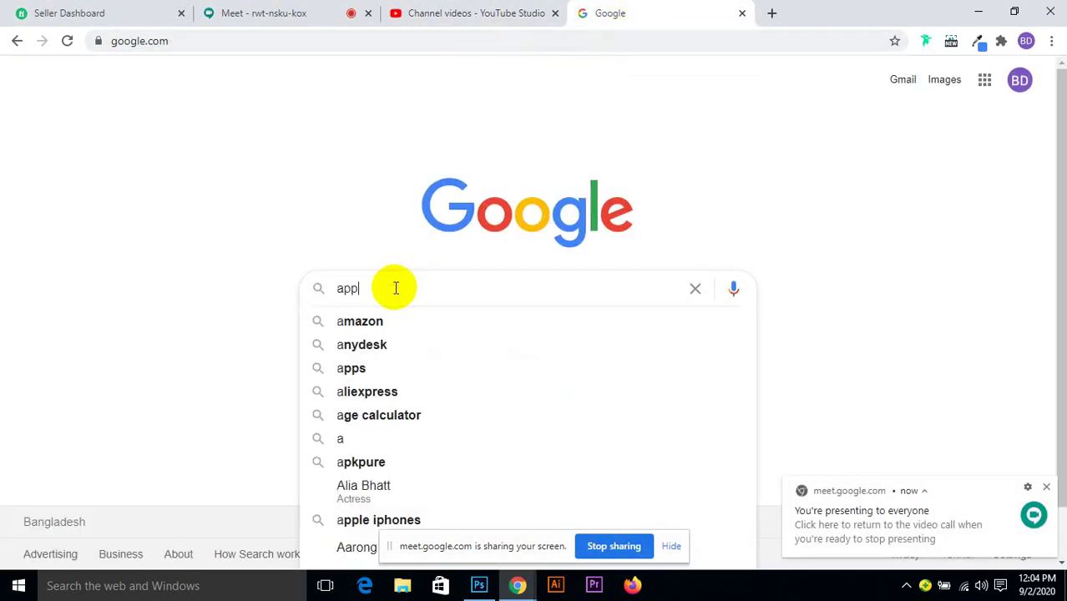
text(e)
key(Return)
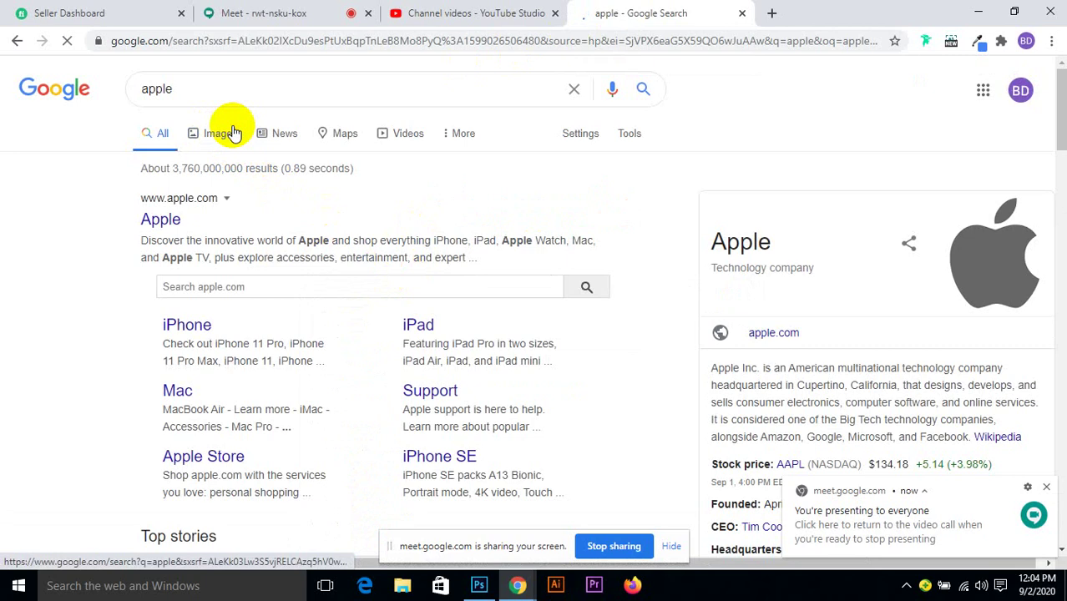
click(234, 134)
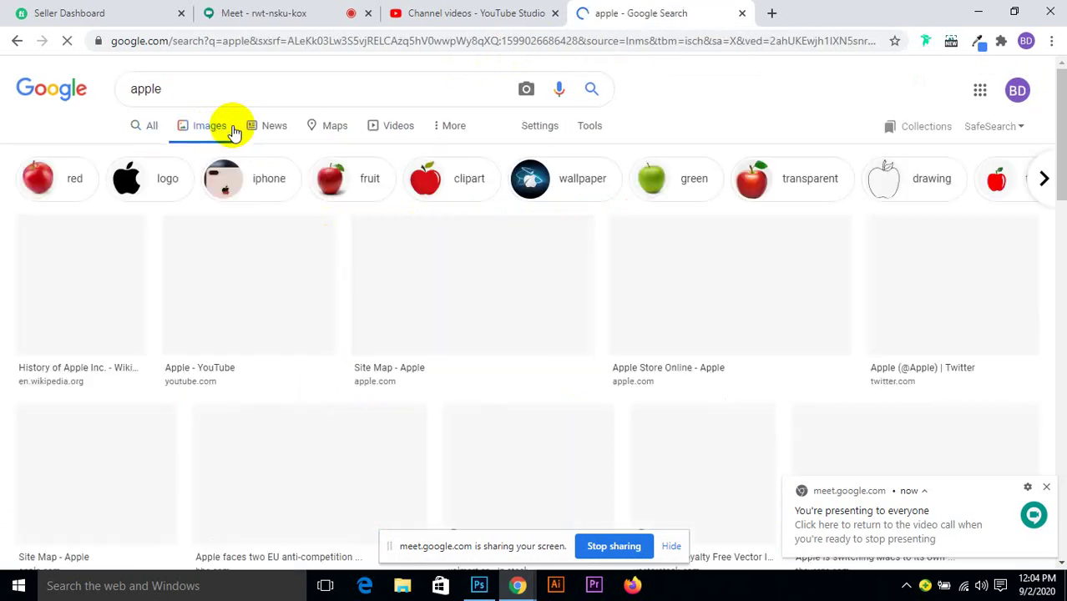
Open the red Gala apple picture from walmart.ca and save it to the Desktop as a JPEG image.
scroll(626, 292, down, 1)
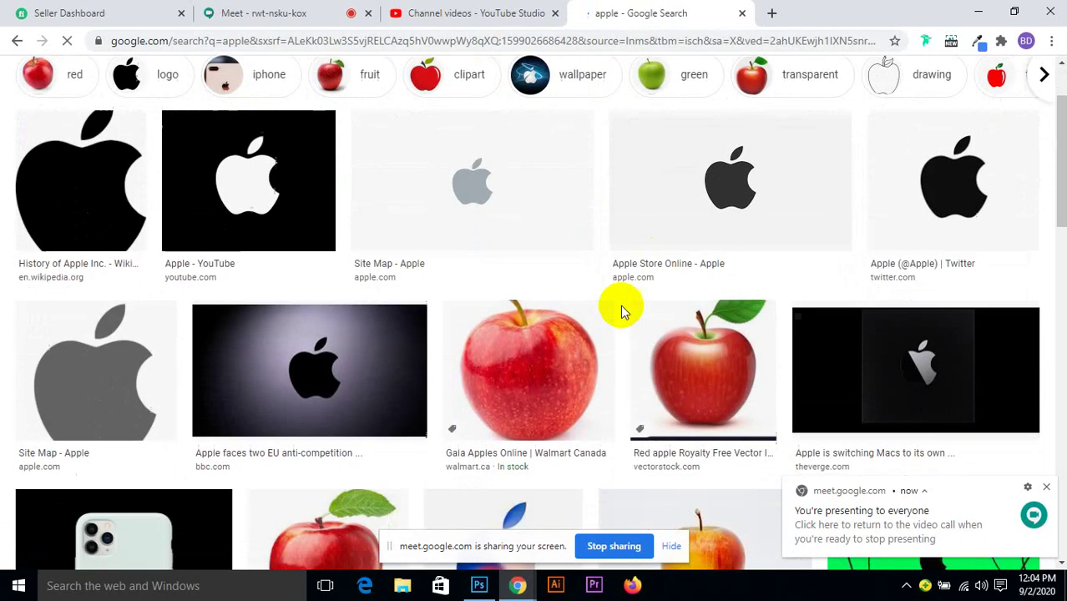
scroll(684, 382, down, 2)
click(571, 238)
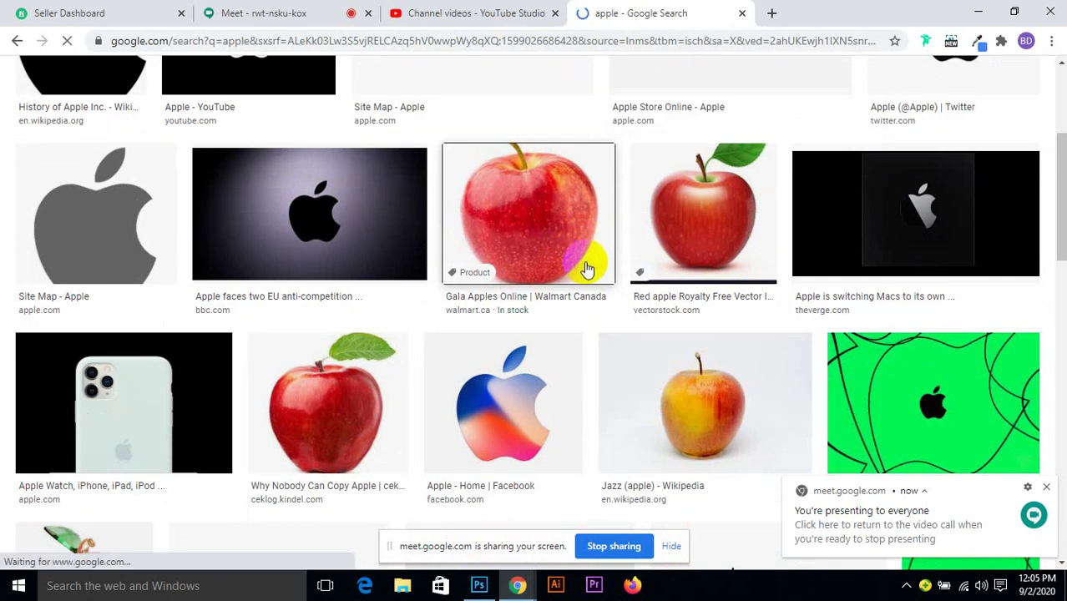
click(618, 252)
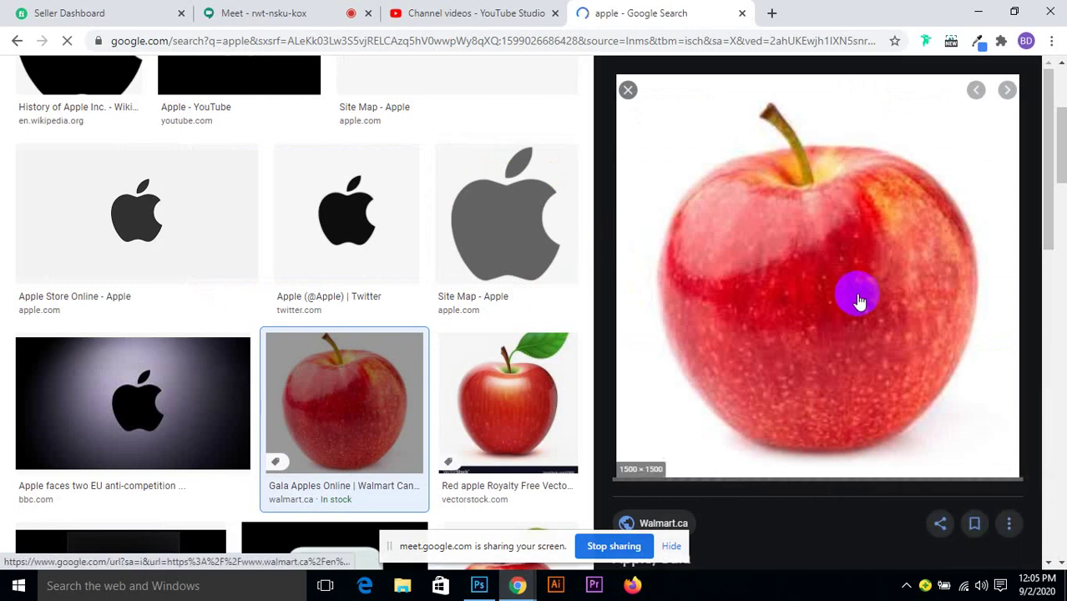
right_click(816, 262)
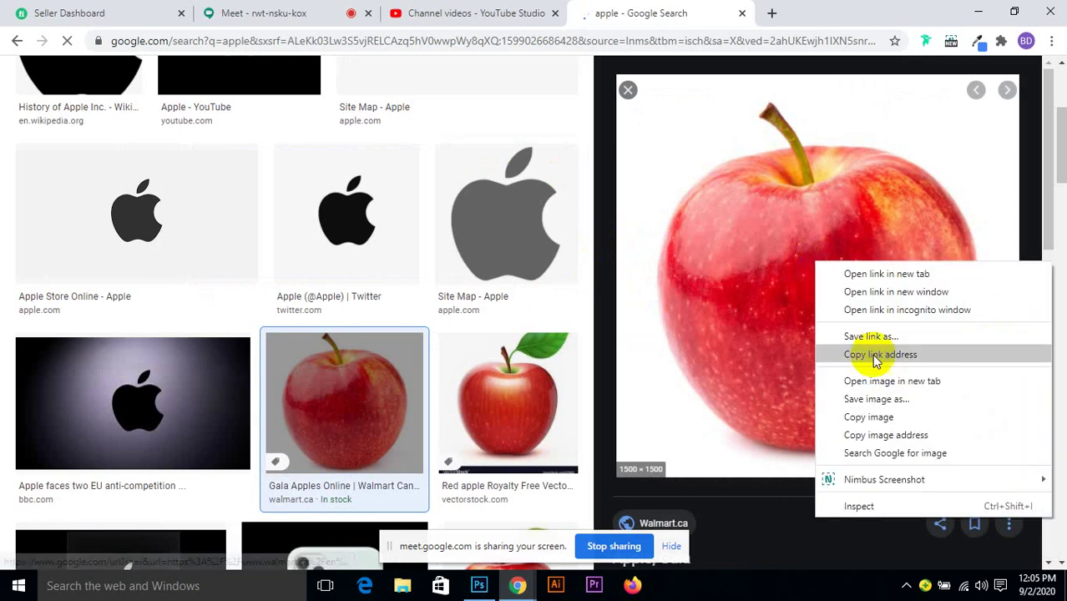
click(866, 398)
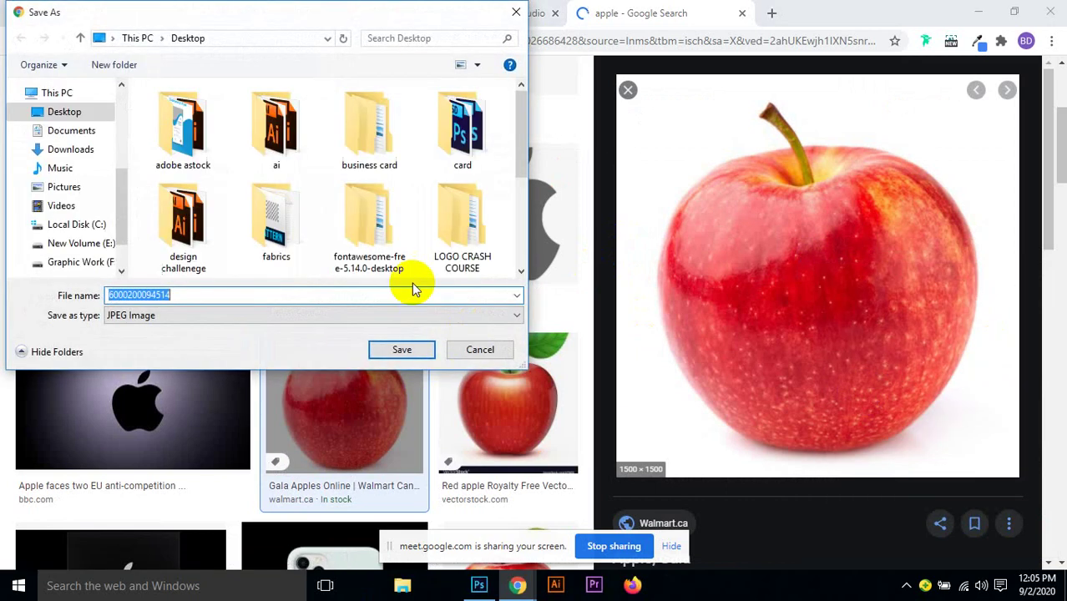
click(405, 351)
Search Google Images for face and look through the portrait results.
scroll(391, 185, up, 2)
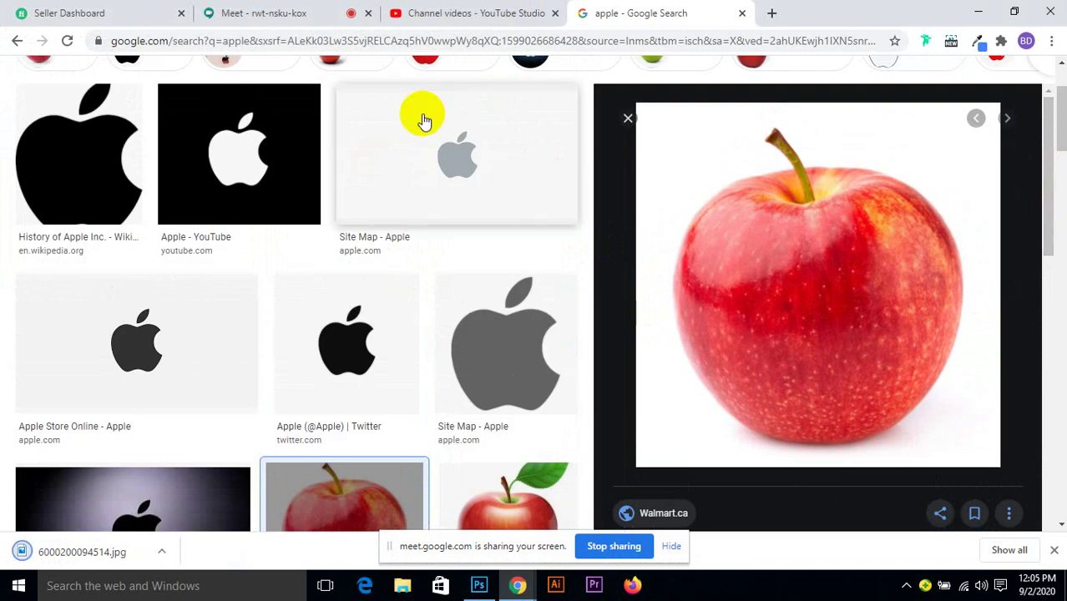
scroll(424, 119, up, 2)
click(212, 88)
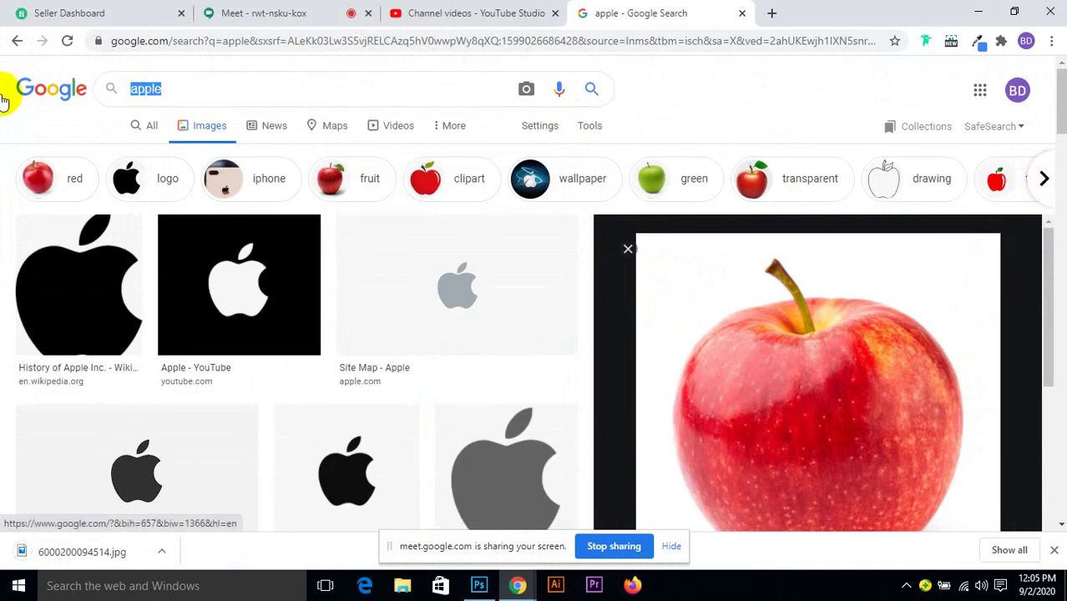
text(face)
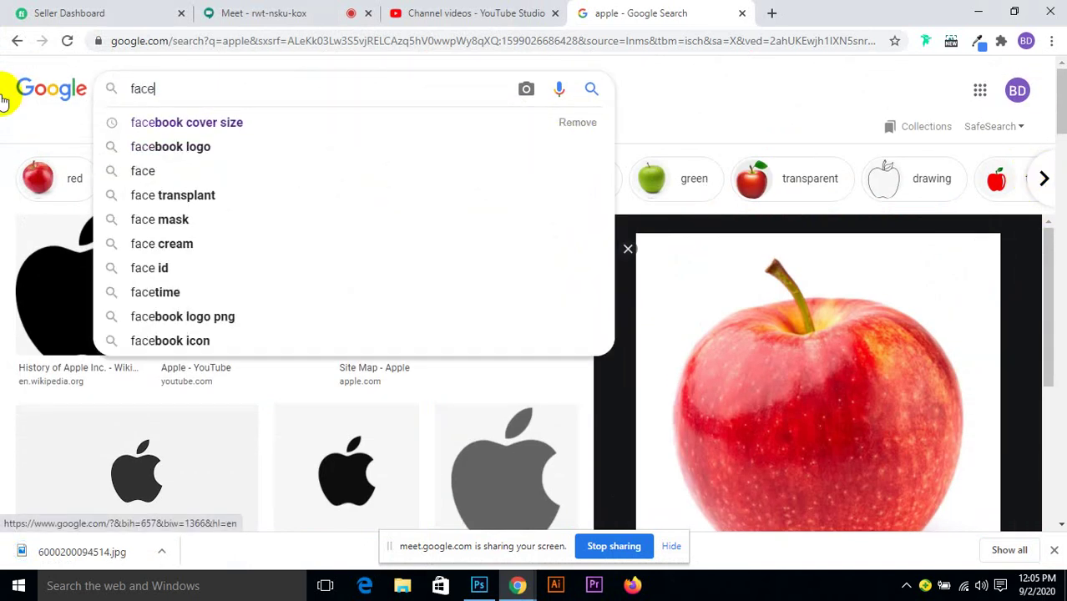
key(Return)
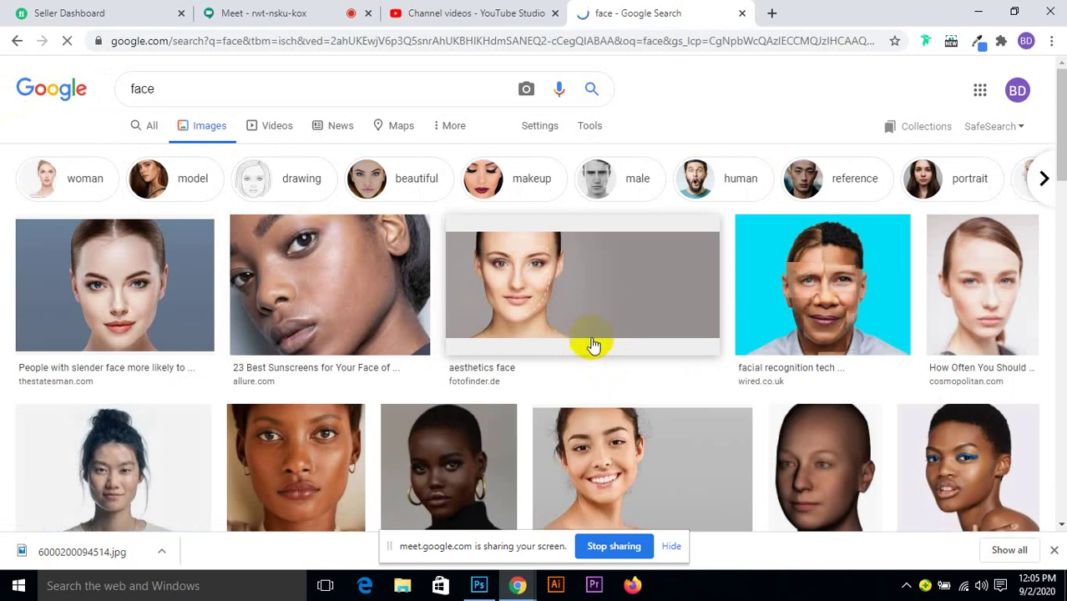
scroll(409, 357, down, 4)
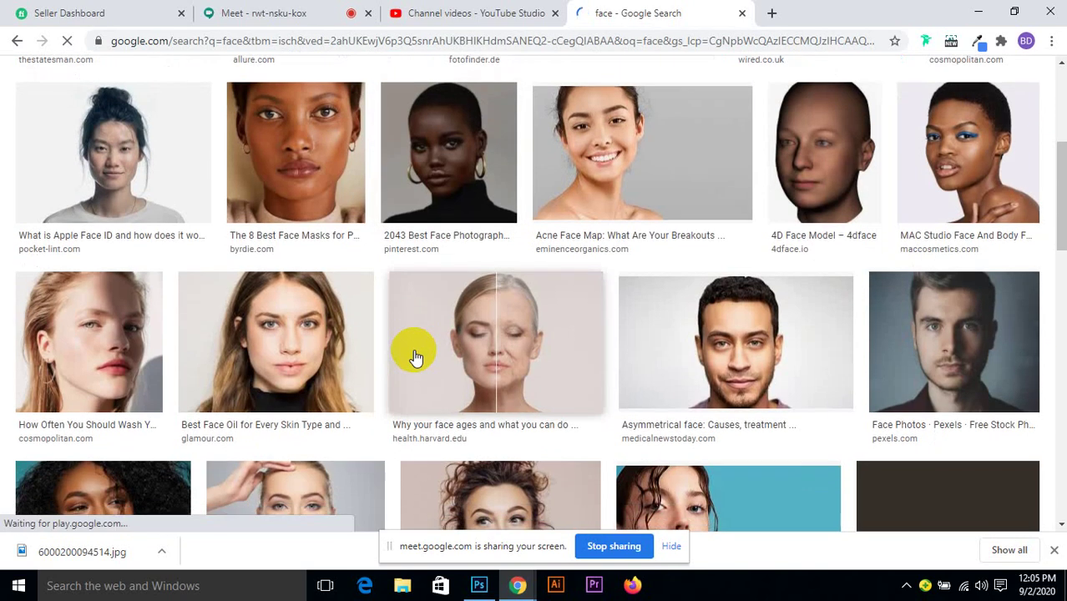
scroll(416, 357, down, 9)
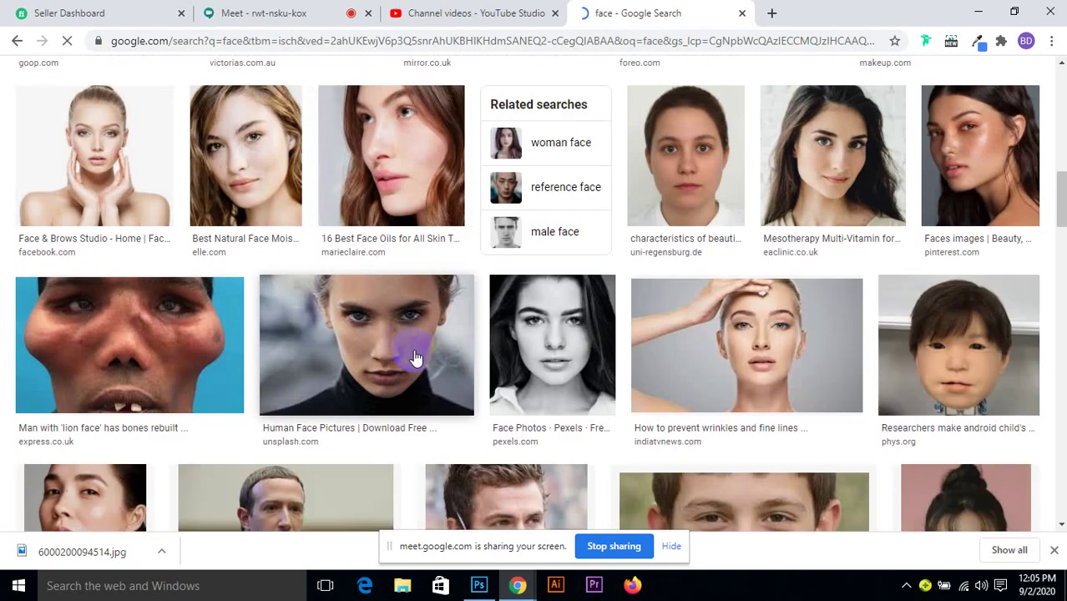
scroll(415, 358, down, 4)
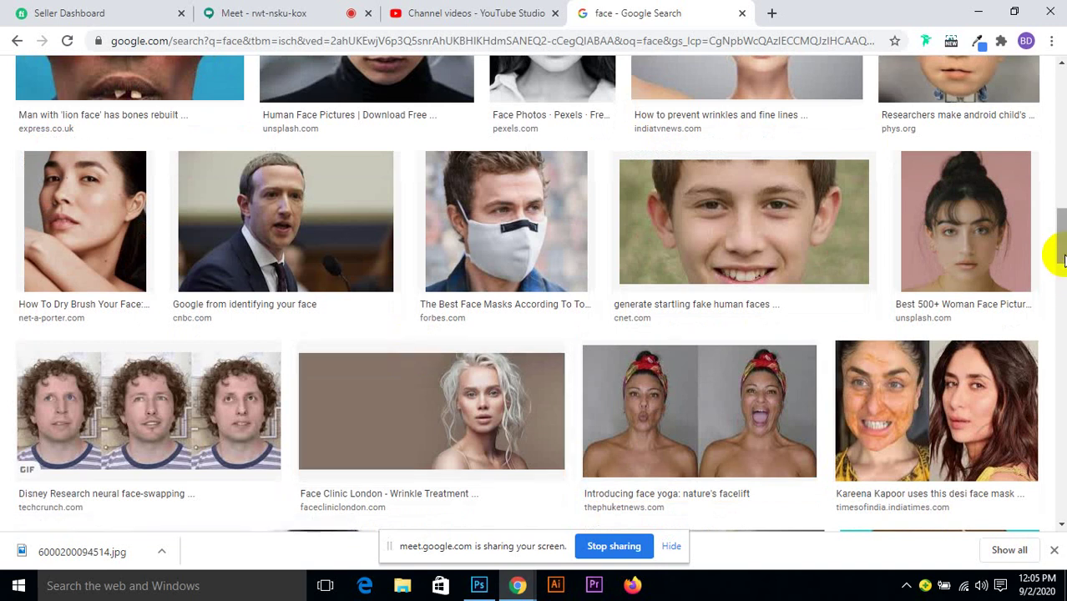
Search Google Images for smail face using the suggested query and look through the image results.
drag(1060, 259, 1060, 62)
double_click(137, 92)
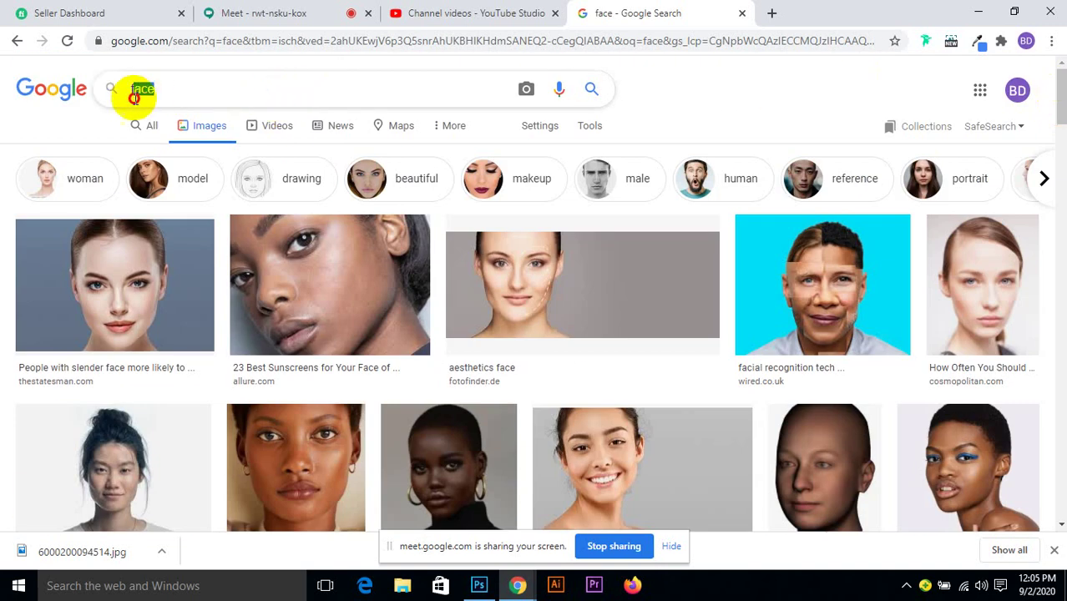
text(sma)
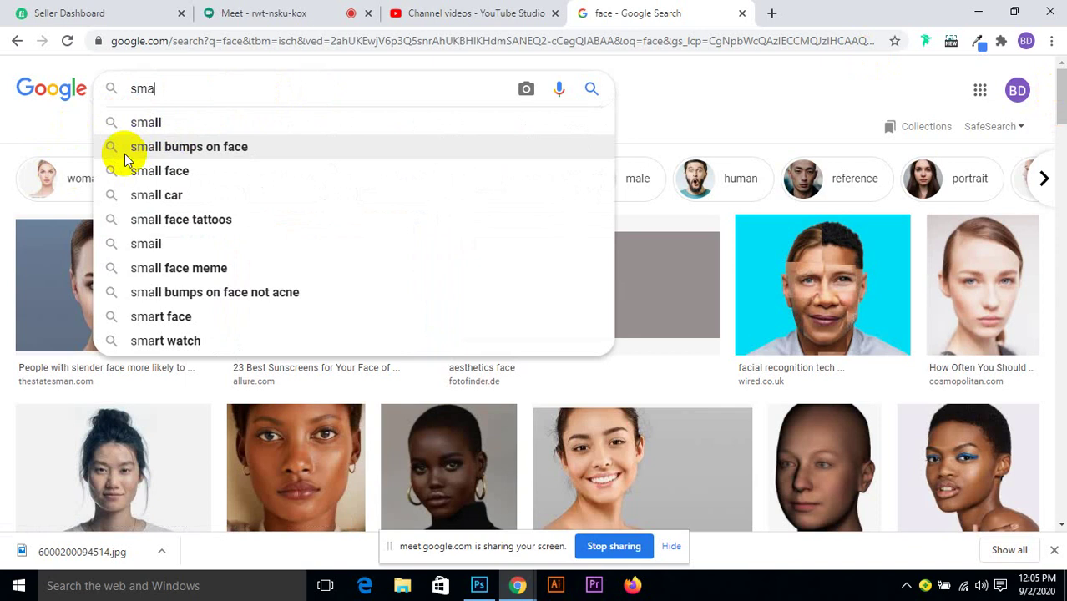
text(il)
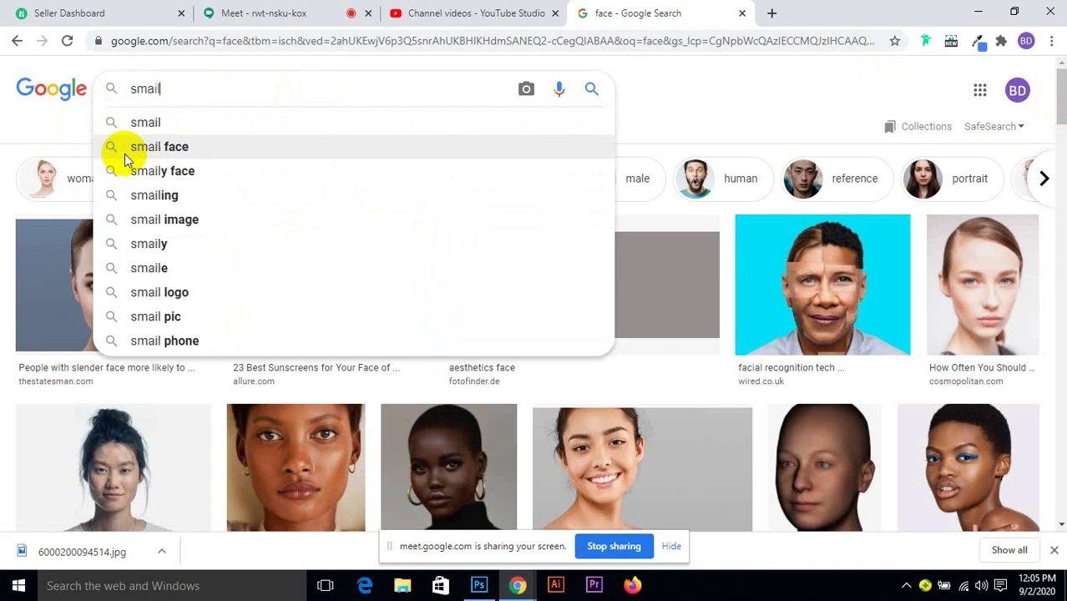
click(150, 147)
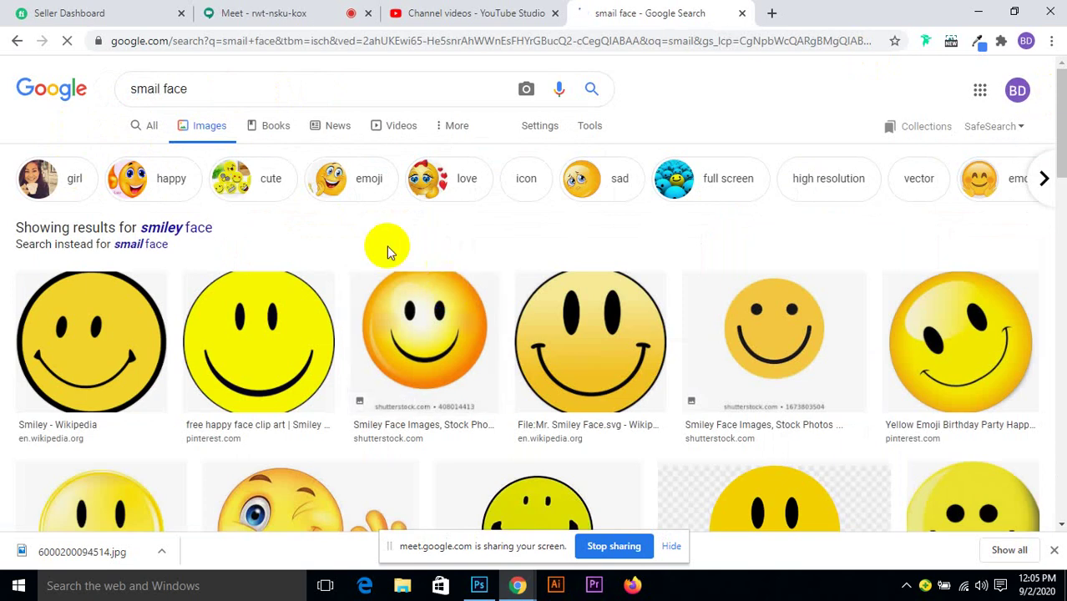
scroll(452, 317, down, 2)
scroll(452, 313, up, 2)
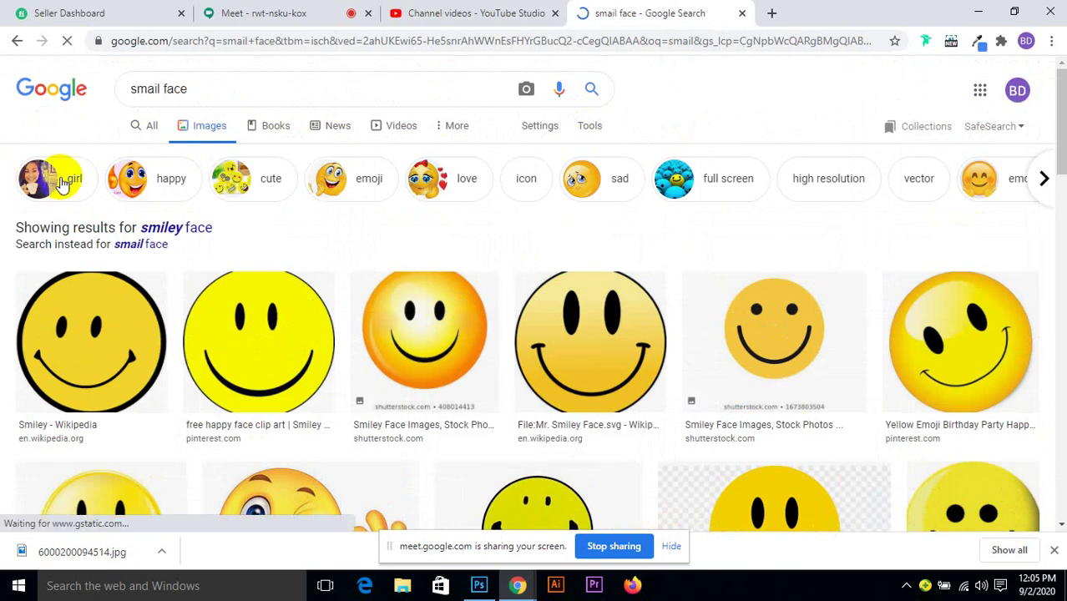
scroll(972, 238, down, 8)
scroll(534, 292, down, 2)
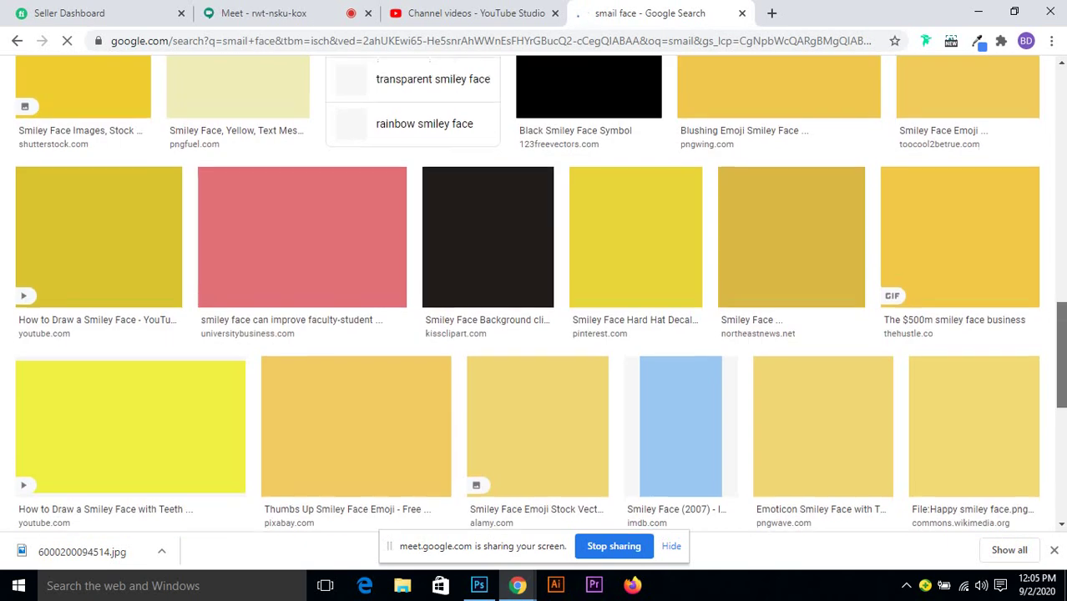
scroll(534, 292, up, 1)
drag(1060, 325, 1063, 133)
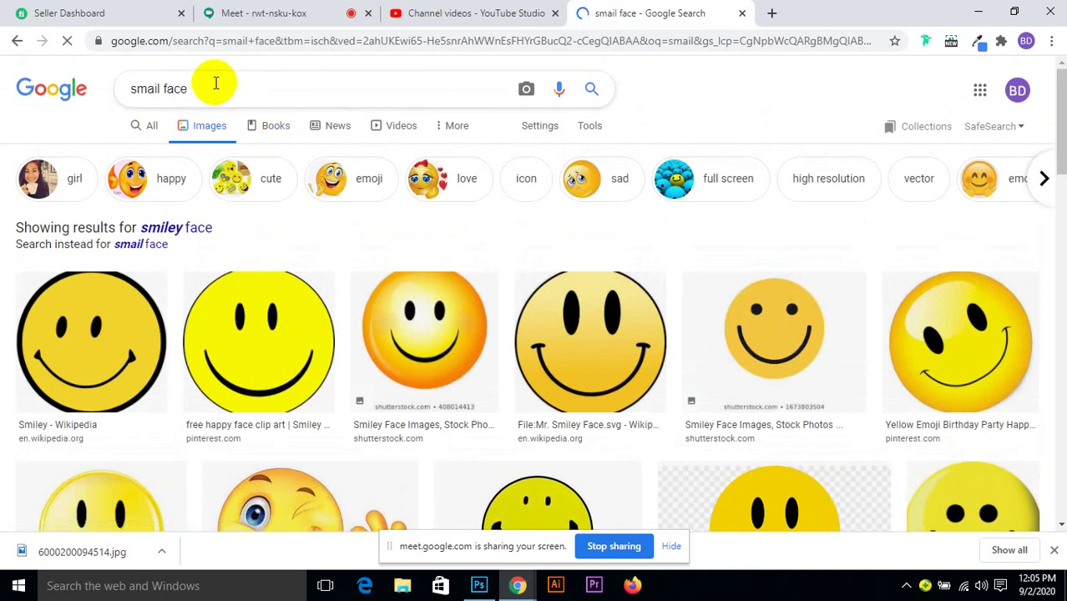
Switch to the corrected smiley face results, narrow them to girl, and look over the pictures.
click(186, 236)
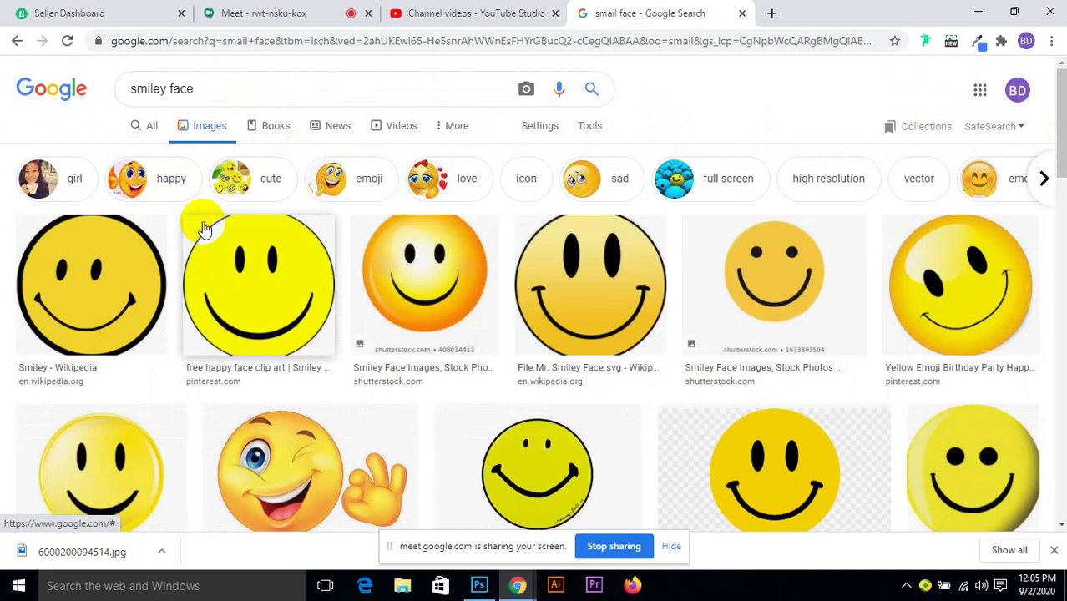
click(81, 183)
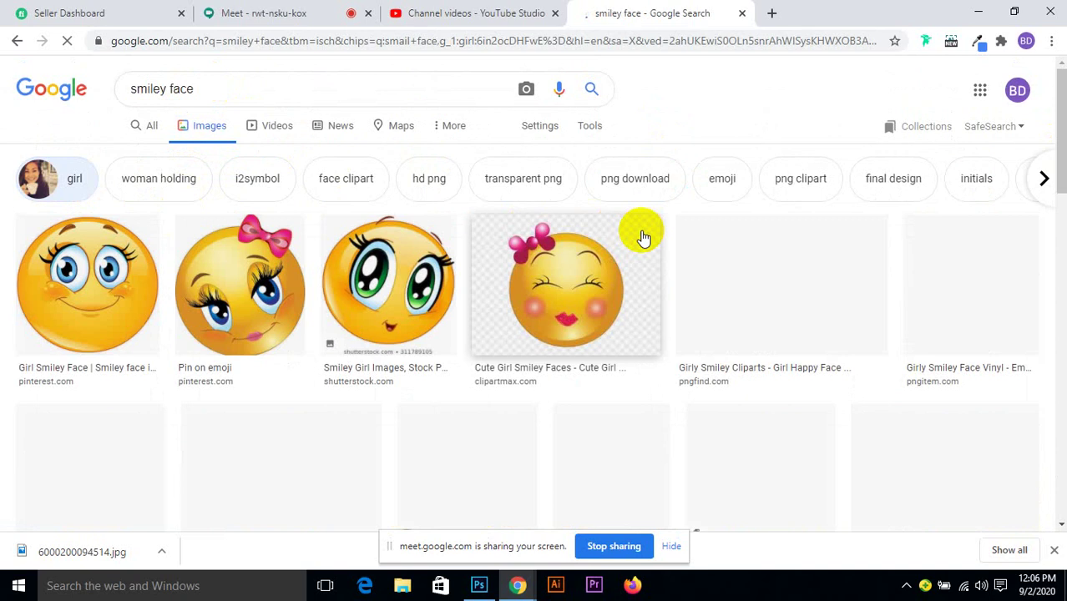
scroll(648, 237, down, 1)
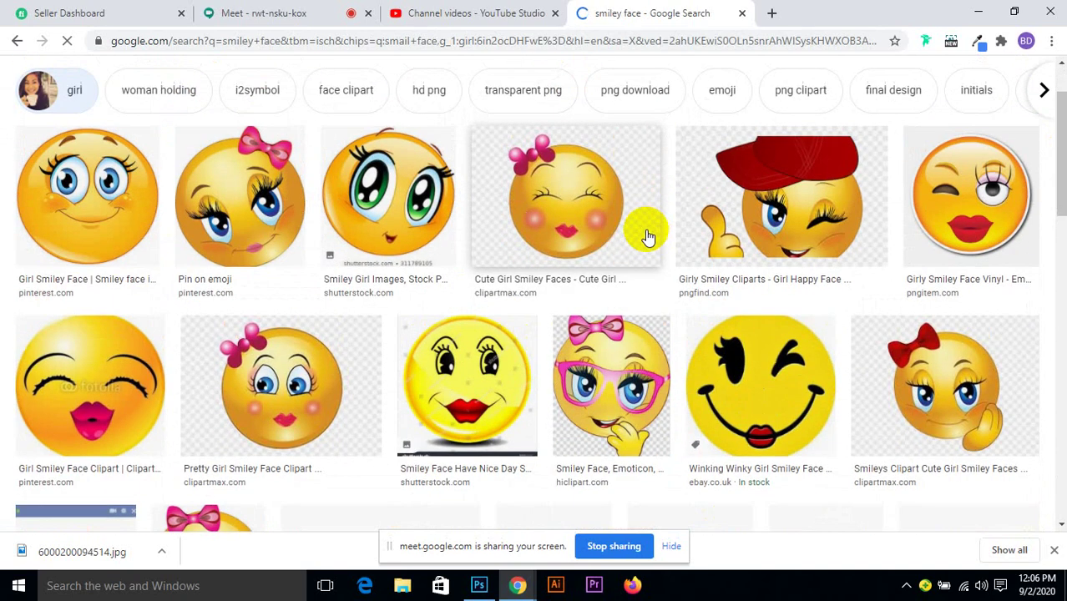
scroll(643, 232, up, 1)
Replace the query with smail face, run the image search again, and filter the results by girl.
drag(224, 94, 7, 91)
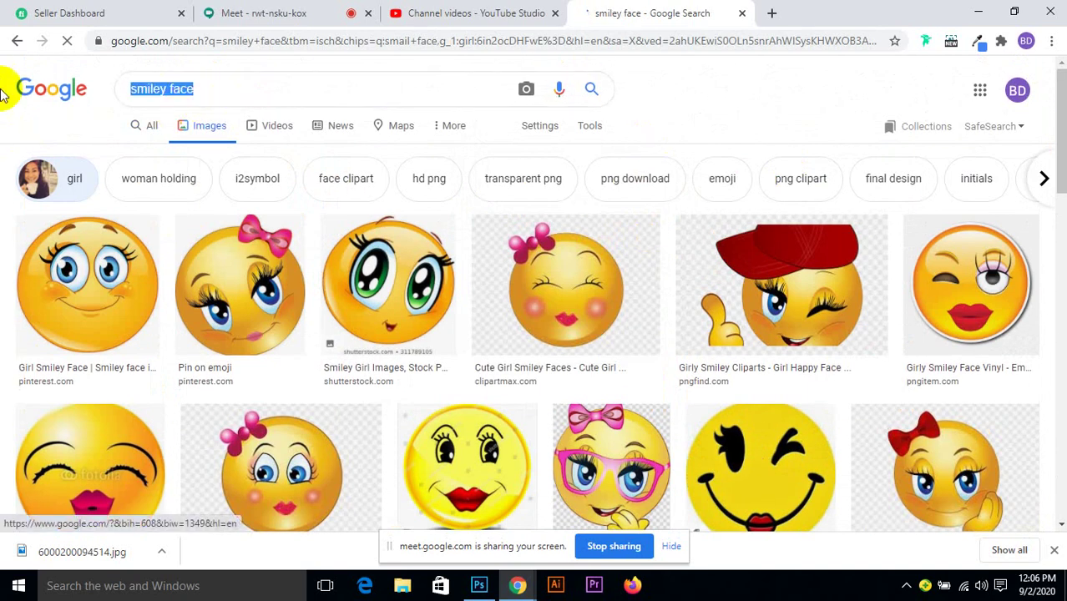
key(BackSpace)
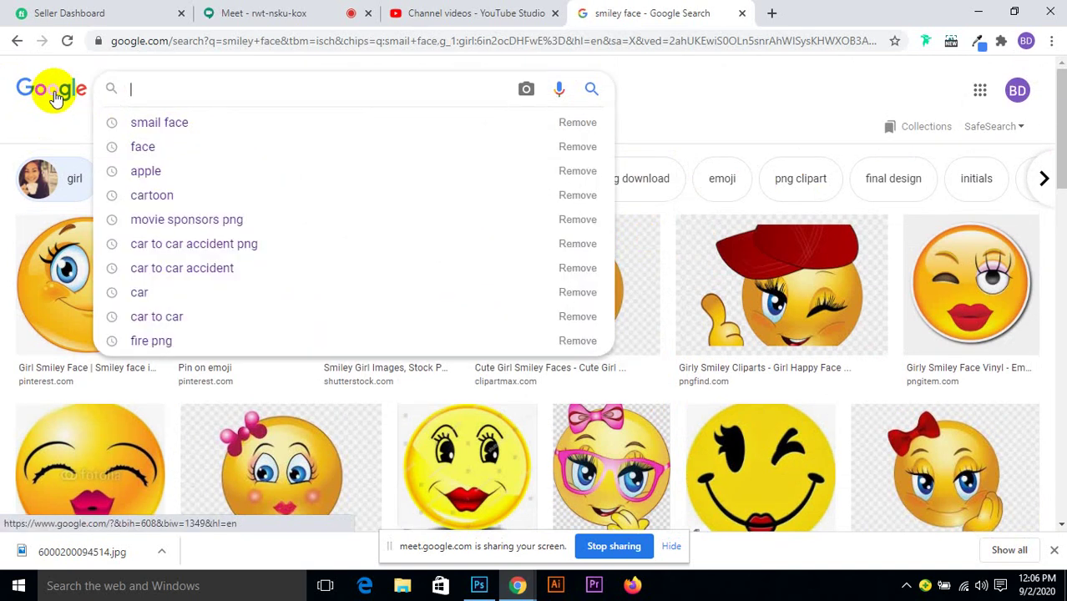
click(693, 86)
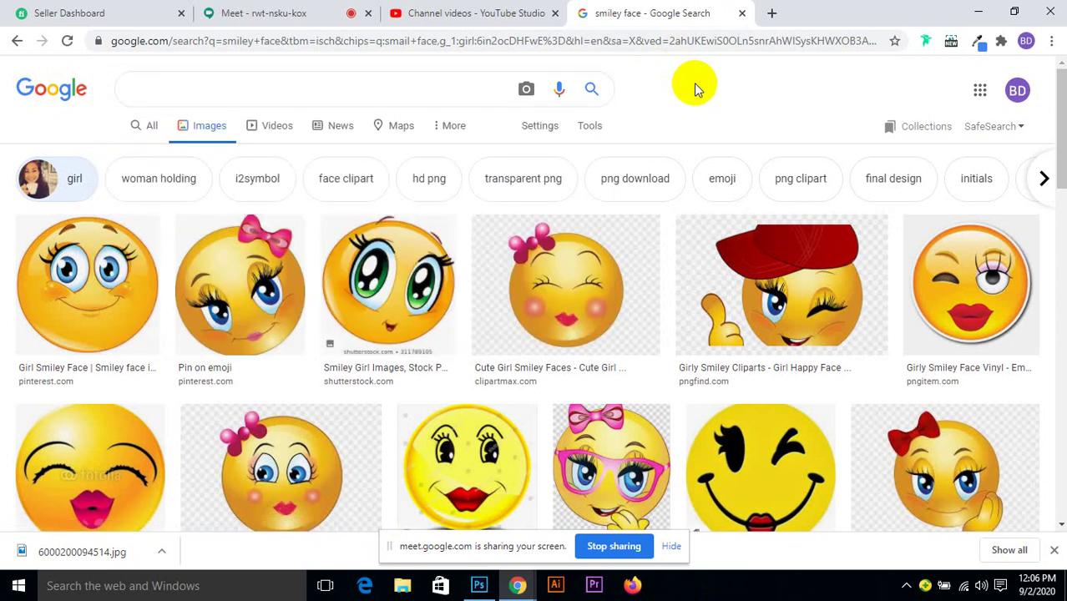
click(242, 91)
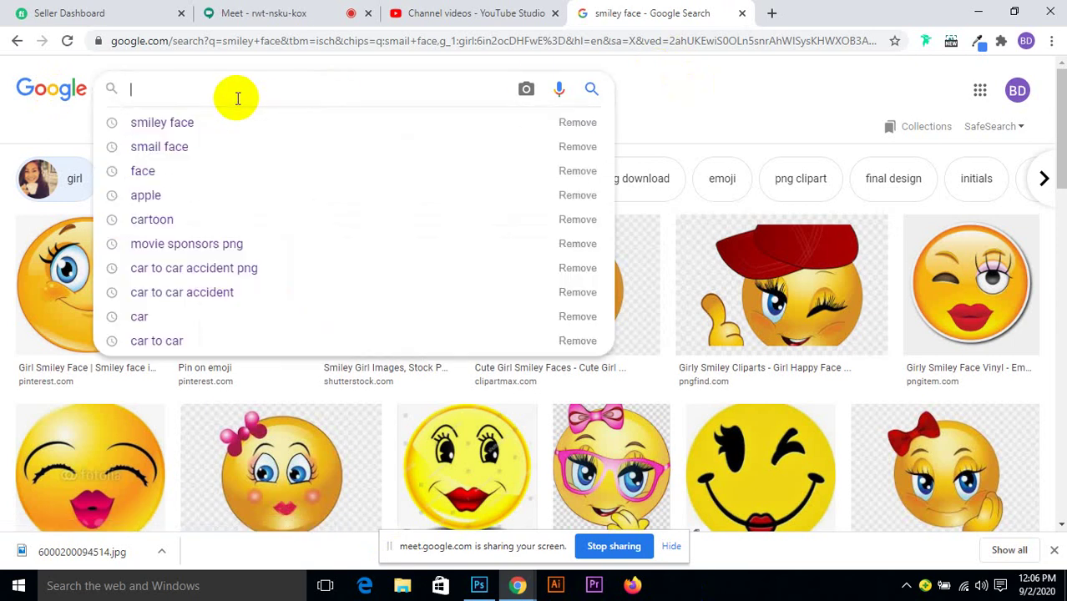
text(sm)
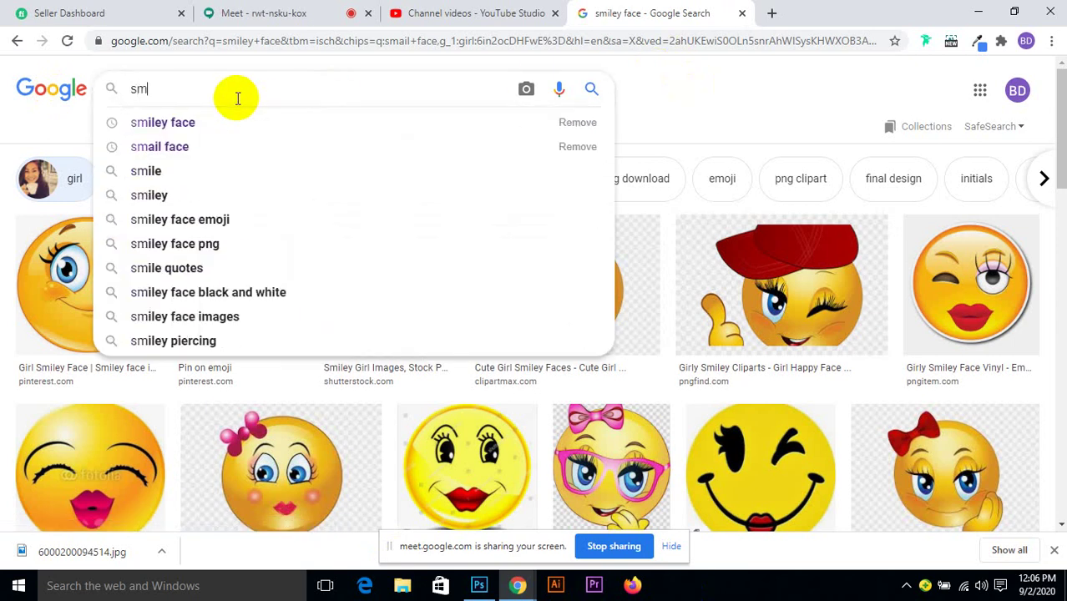
text(ail face)
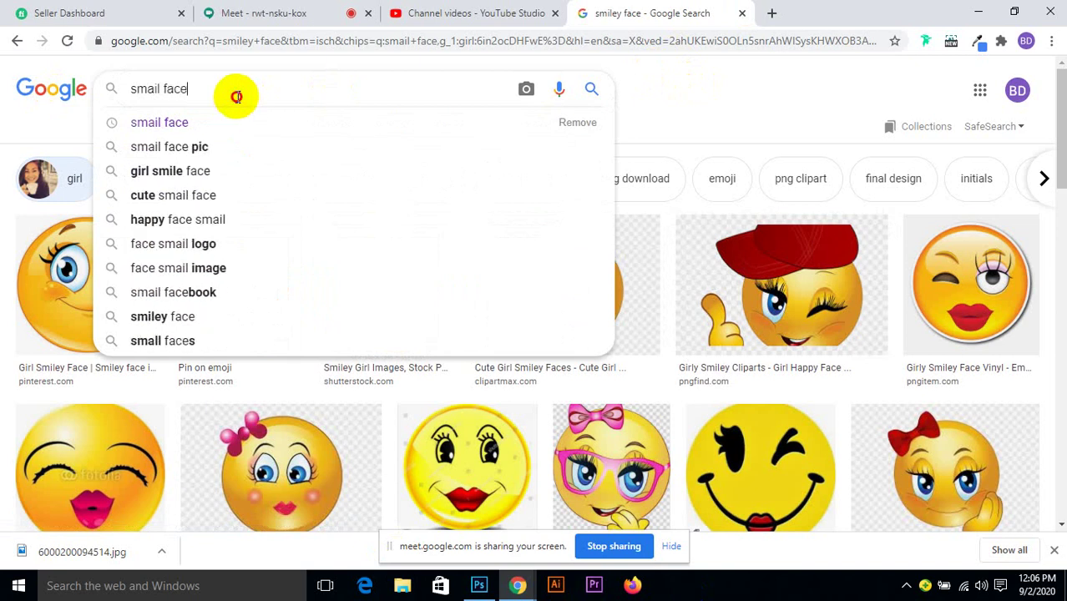
key(Return)
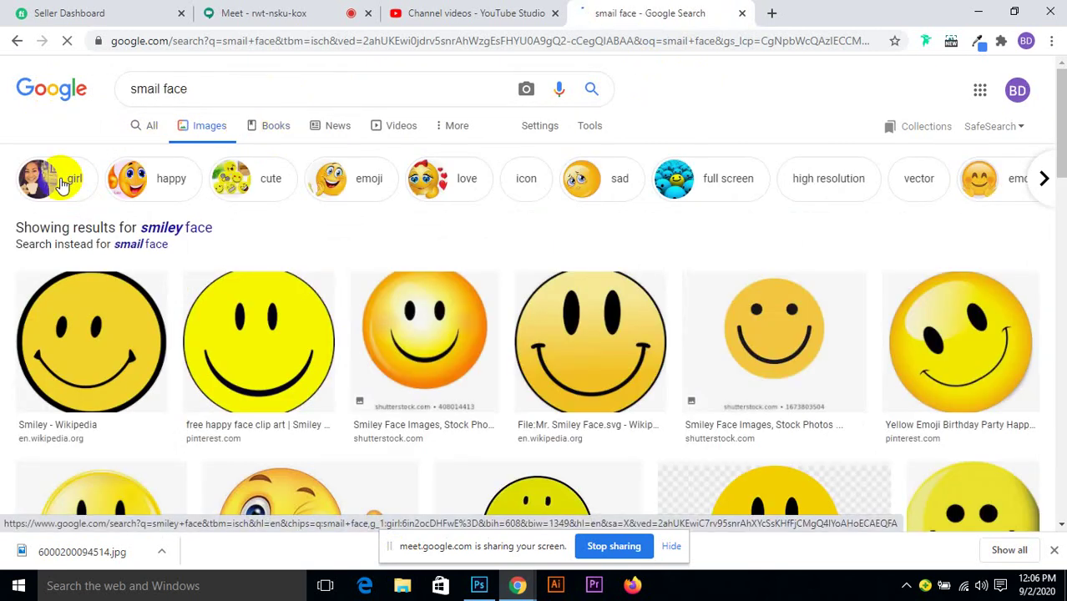
click(63, 185)
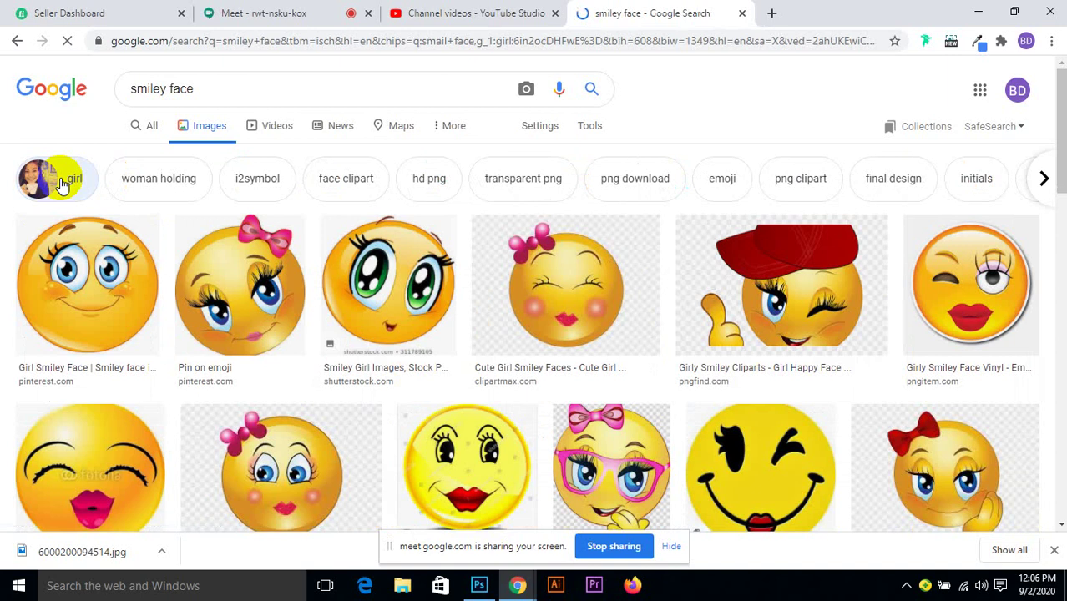
Minimize the open windows to reach the desktop and check the pikbest folder for a usable picture.
click(978, 12)
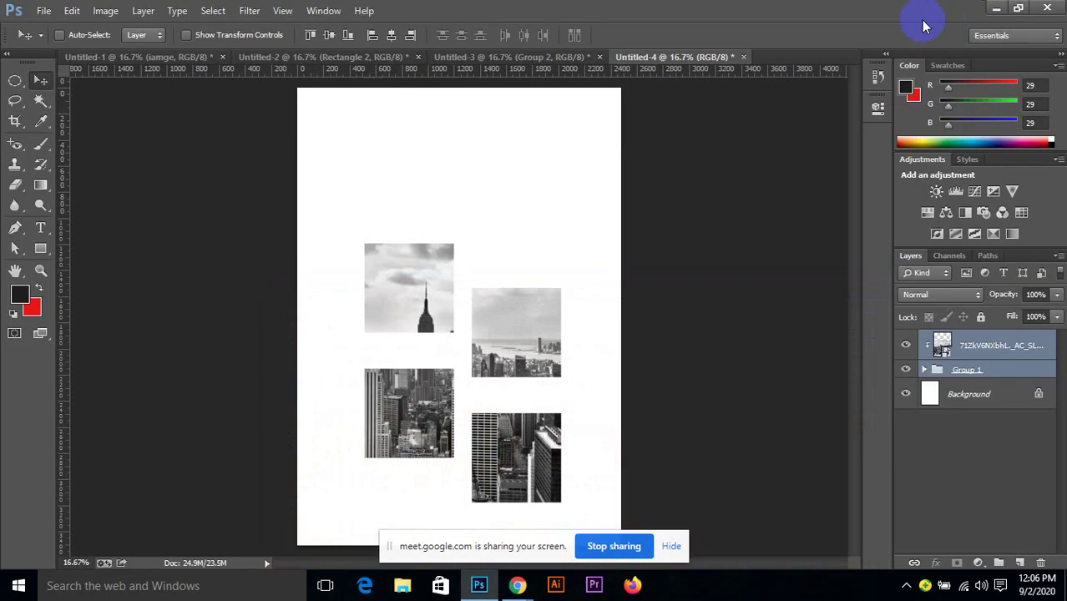
click(994, 8)
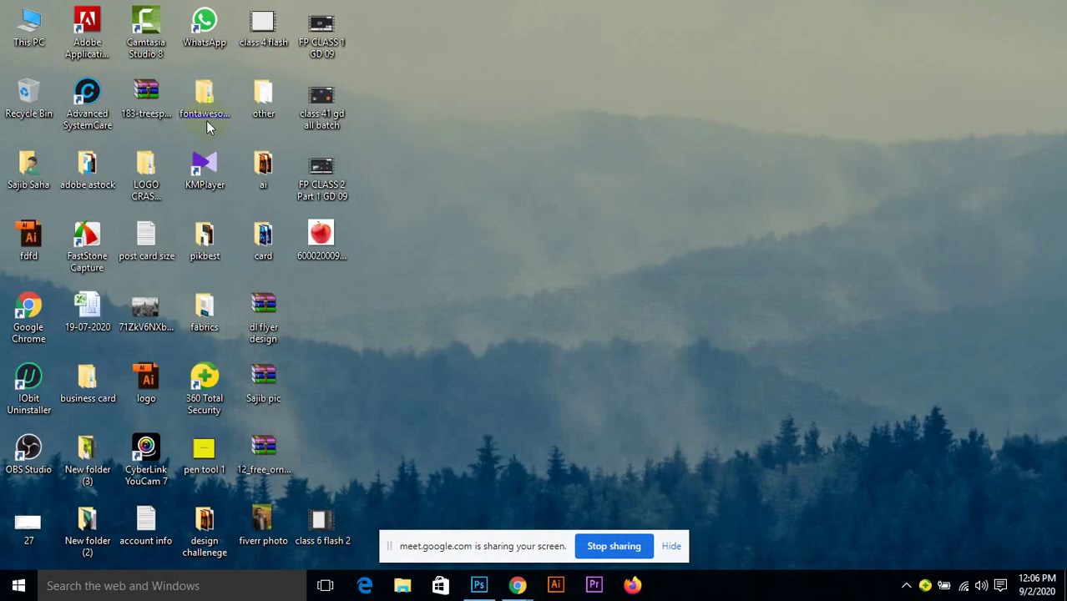
double_click(205, 238)
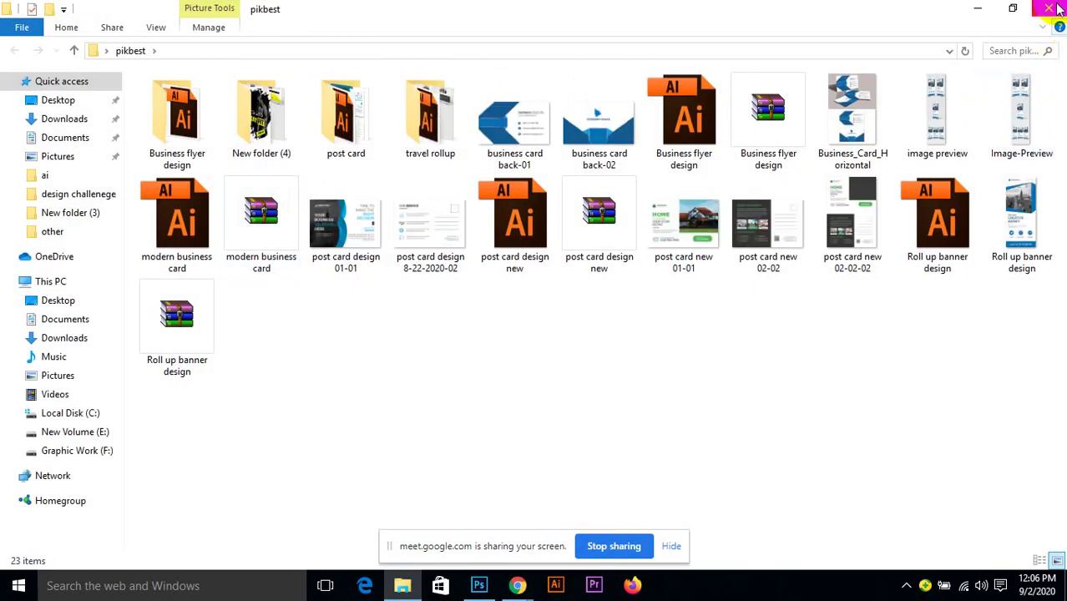
click(1054, 8)
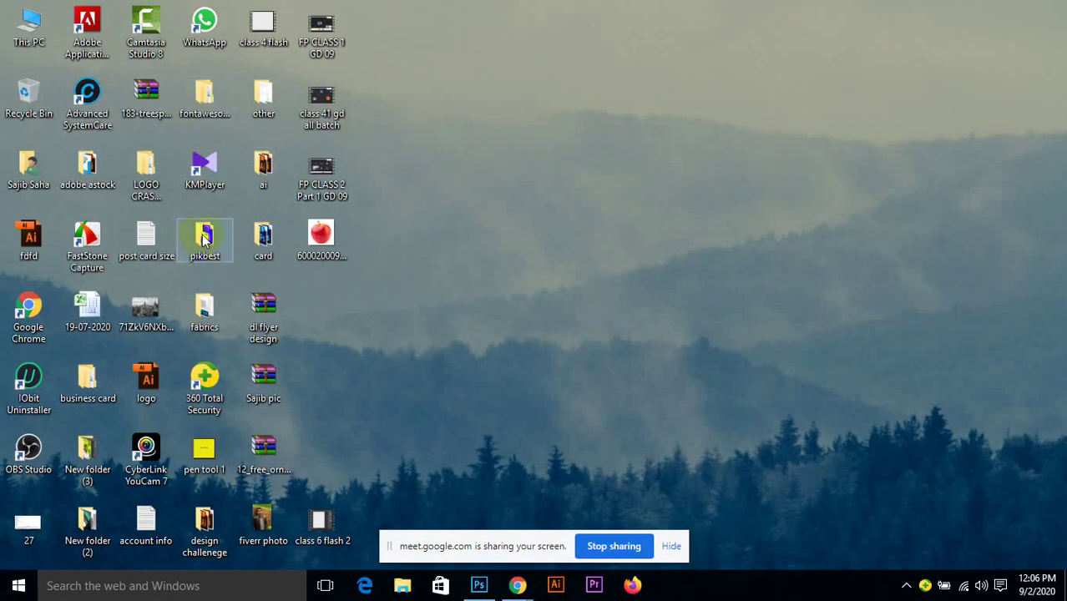
Look through the files in the desktop folder named other for a suitable photo, and close the folder.
double_click(265, 117)
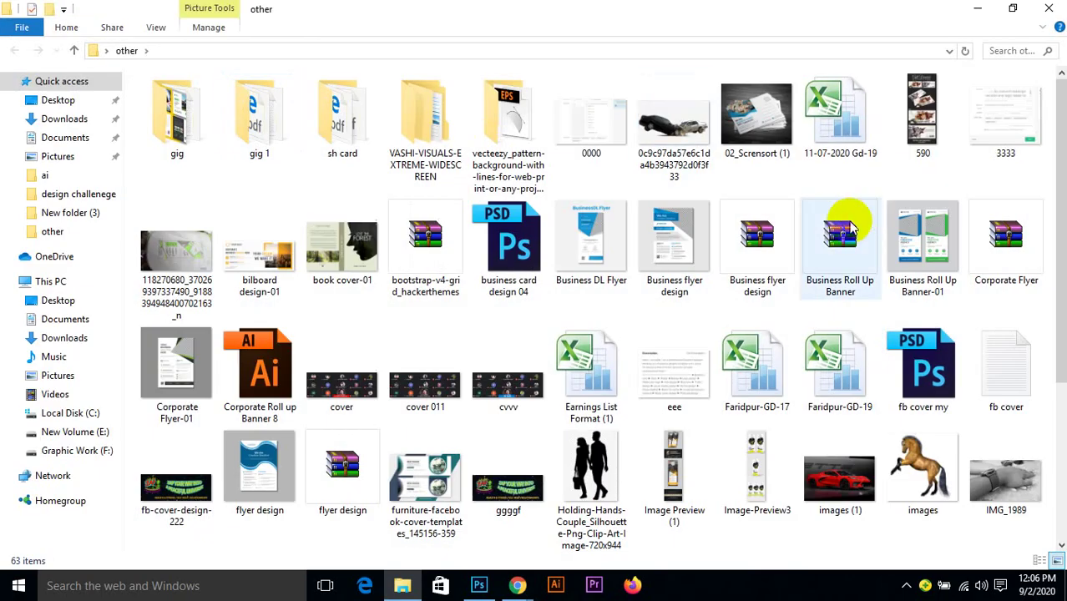
scroll(834, 217, down, 5)
scroll(584, 424, up, 3)
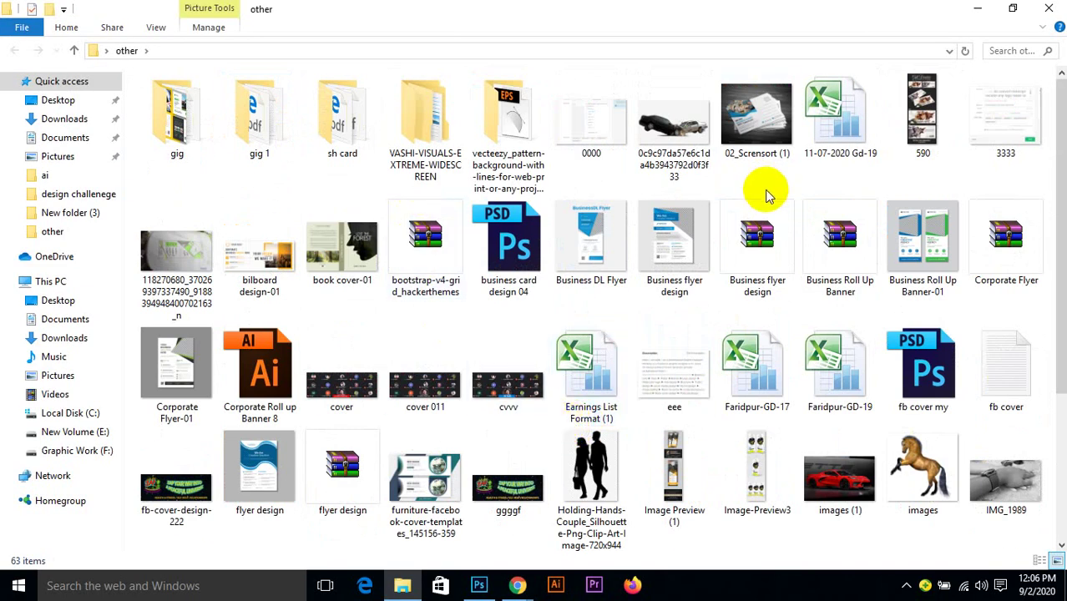
scroll(757, 195, down, 3)
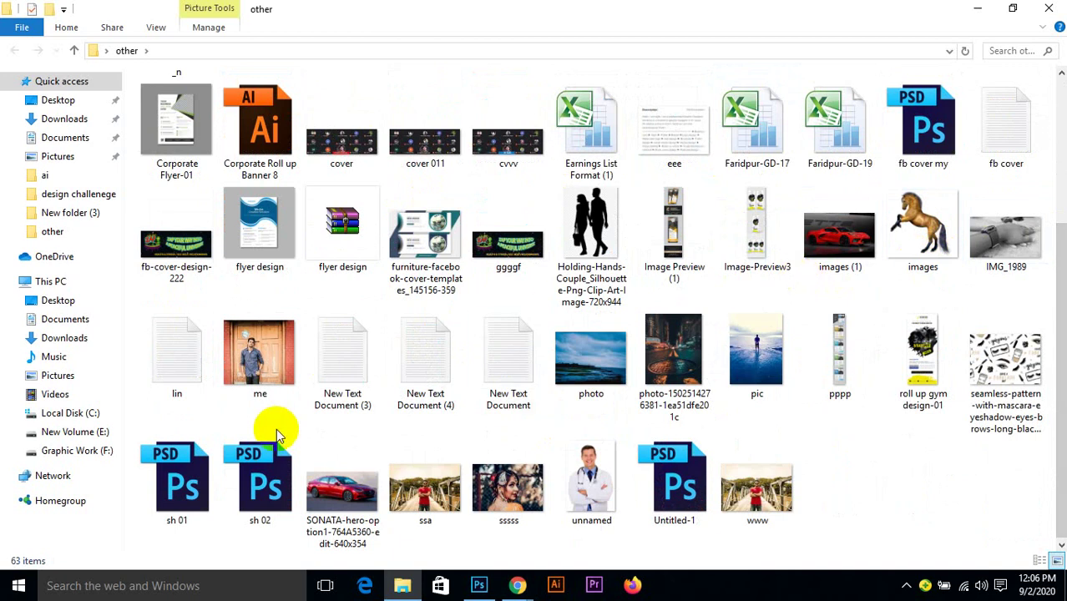
scroll(453, 439, up, 3)
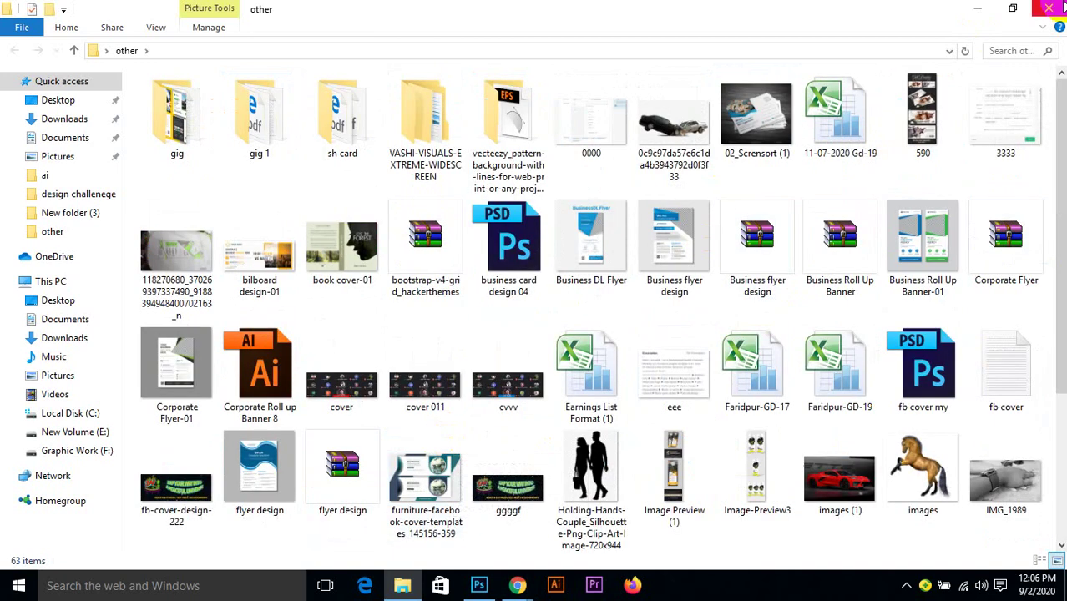
click(1049, 9)
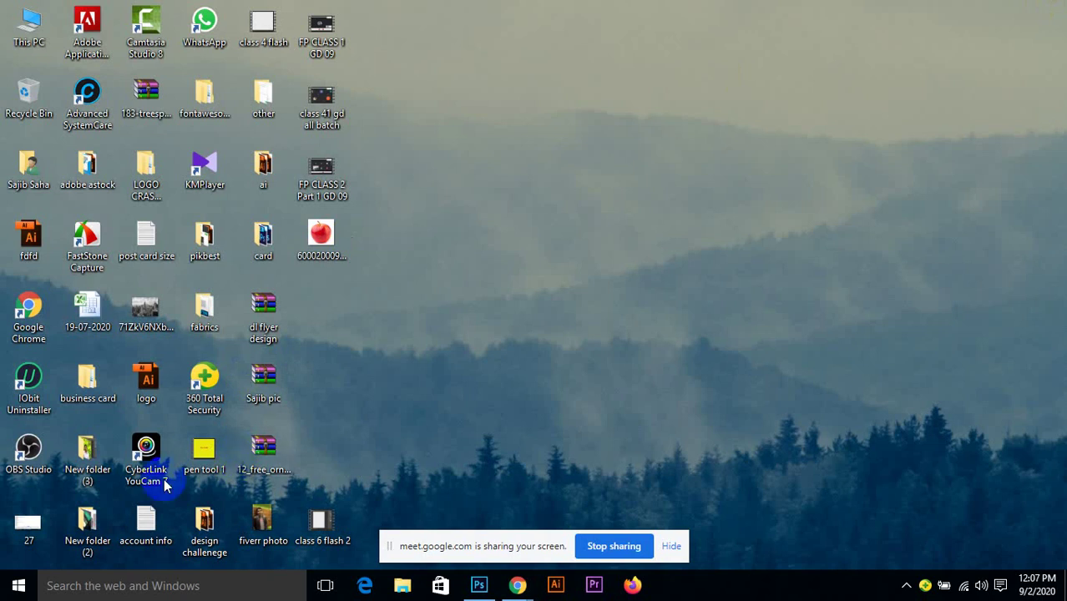
Return to the Google Images page in Chrome, search for smile, and look through the results for a face photo.
click(481, 585)
mouse_move(518, 585)
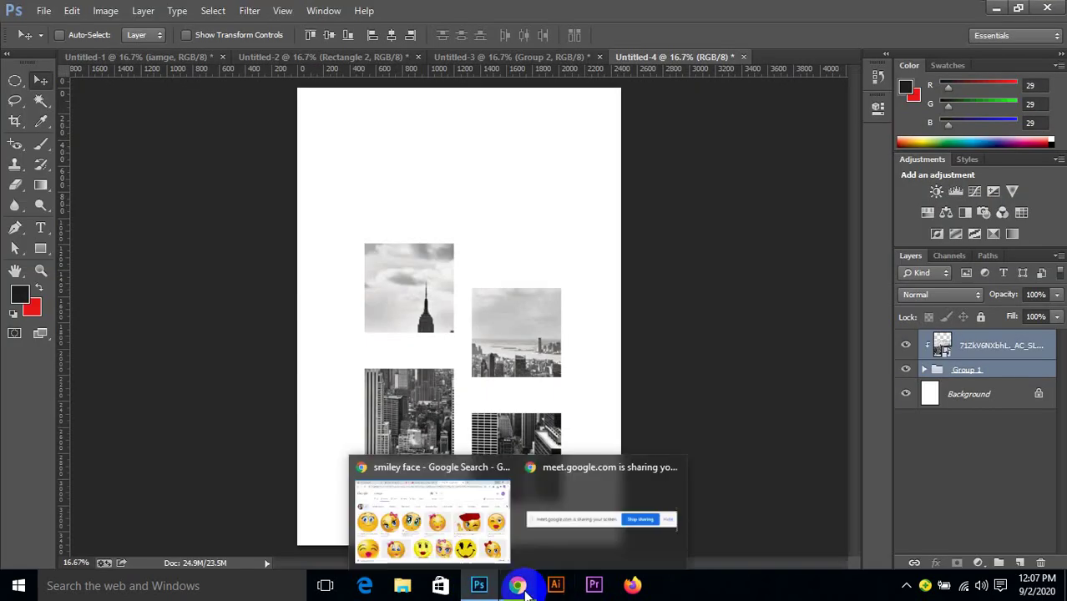
click(444, 470)
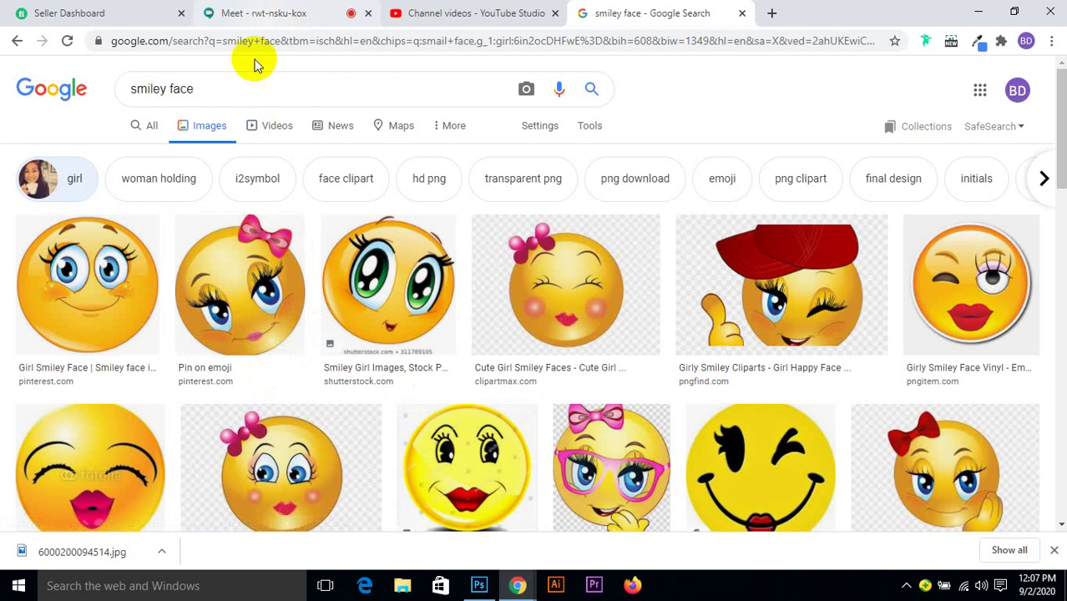
drag(236, 88, 81, 74)
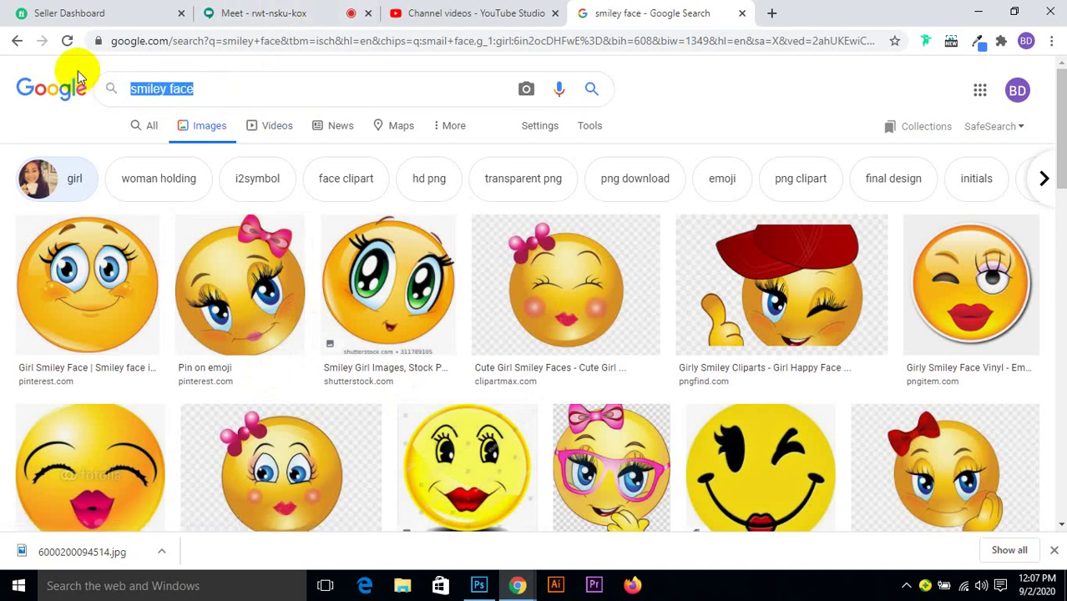
text(s)
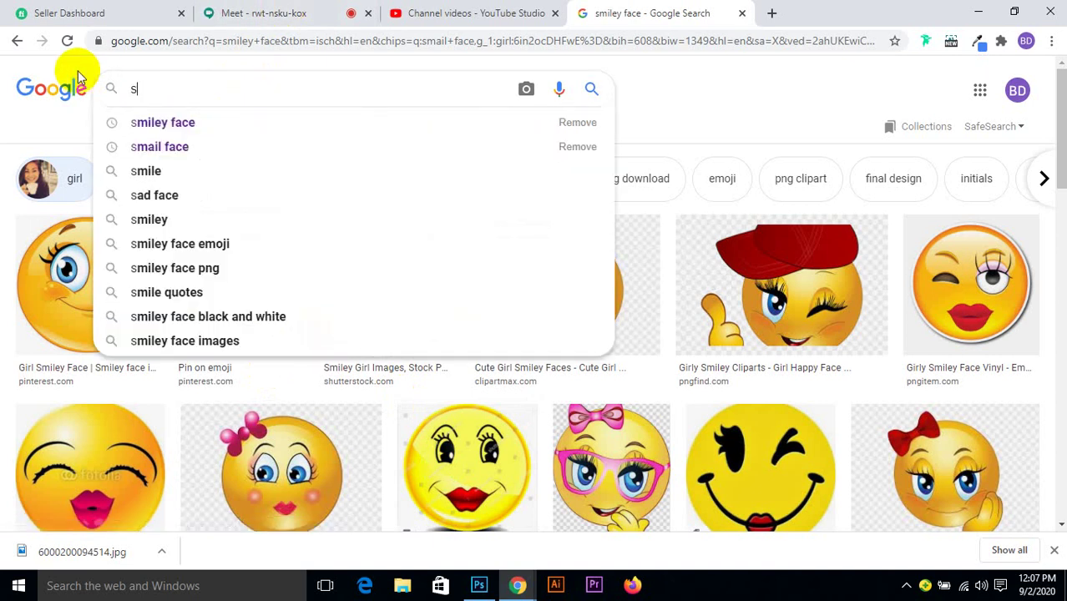
text(mile)
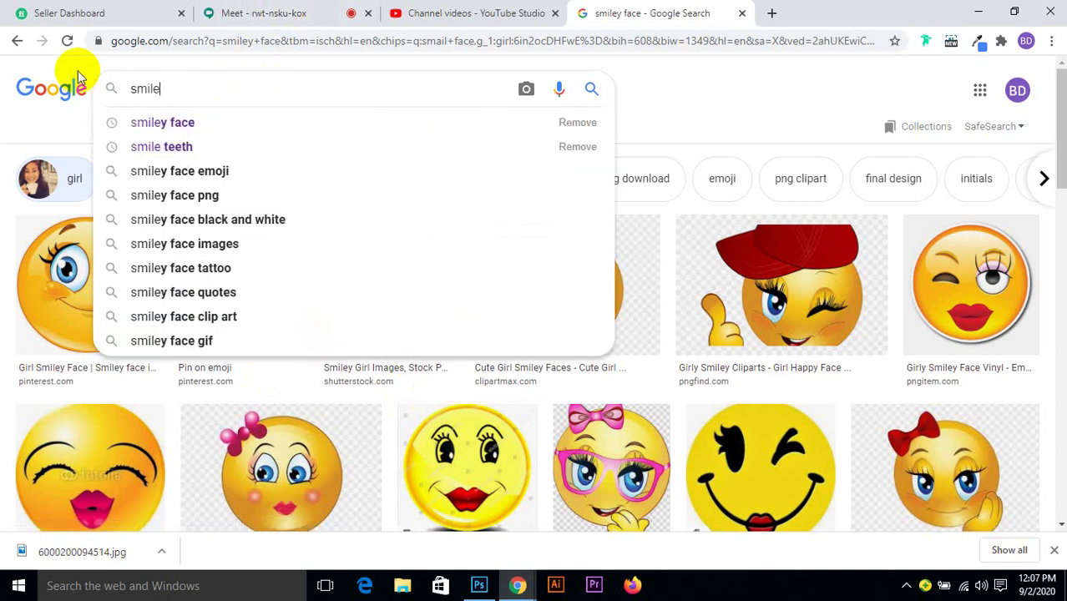
key(Return)
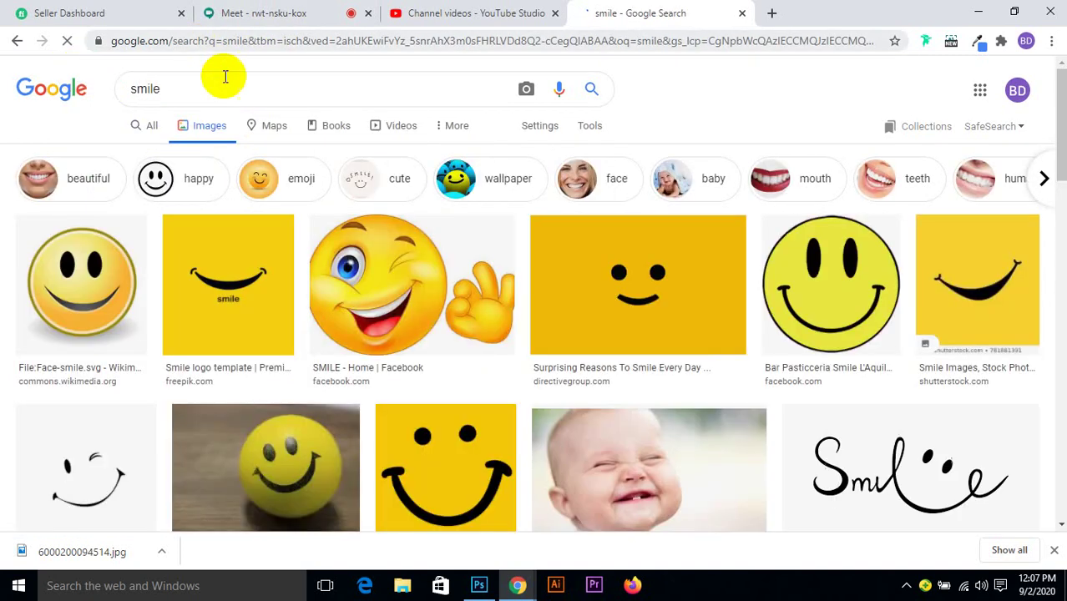
scroll(424, 326, down, 4)
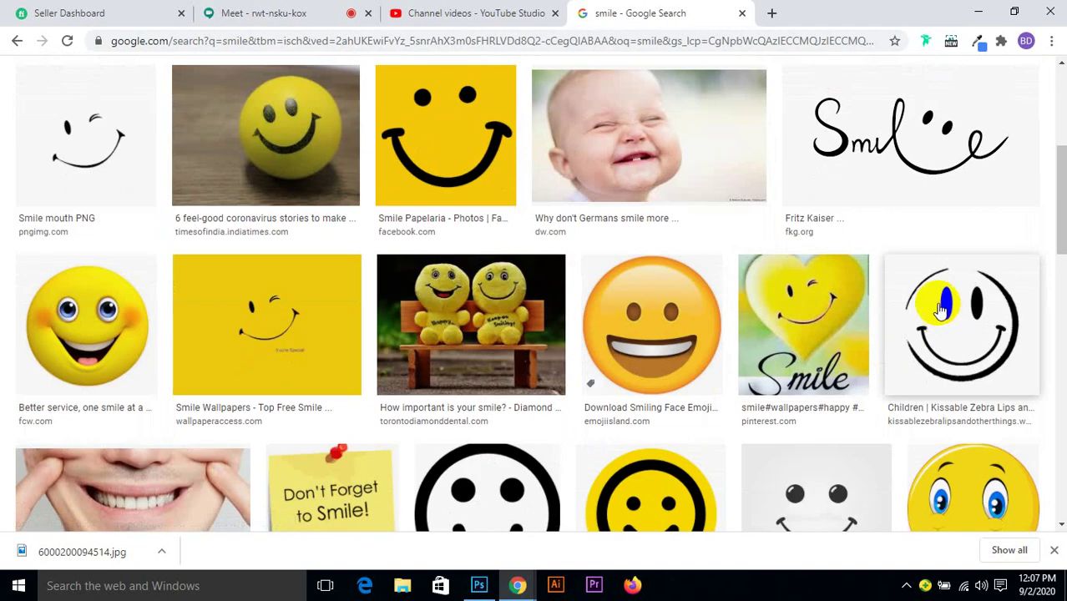
scroll(761, 357, down, 3)
scroll(584, 338, down, 2)
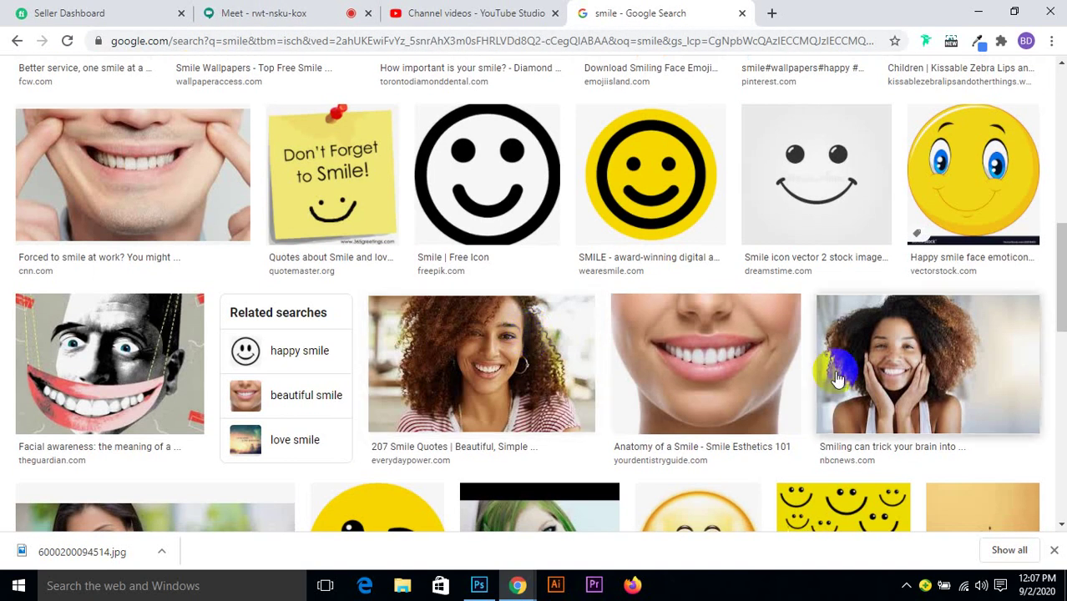
Look through the close-up smile photos and their related images for a mouth picture to use on the apple.
click(722, 360)
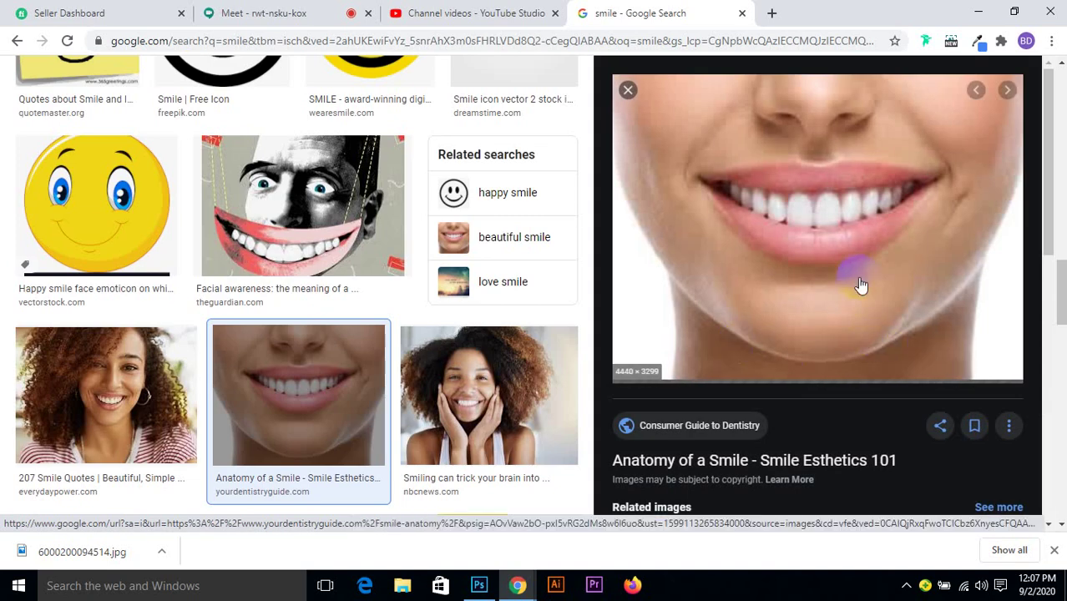
scroll(848, 291, down, 2)
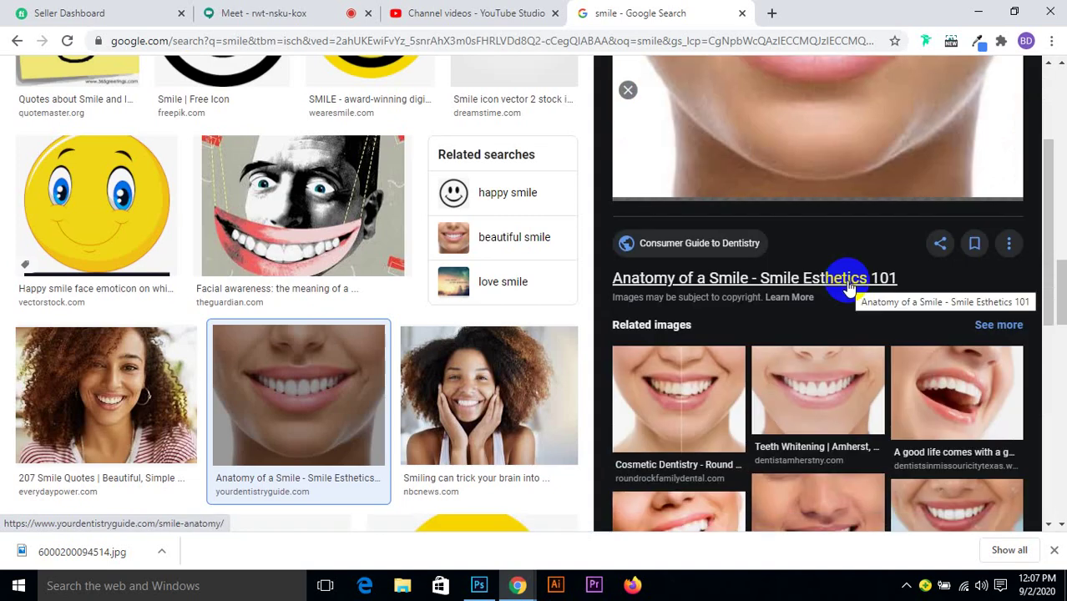
scroll(774, 293, down, 1)
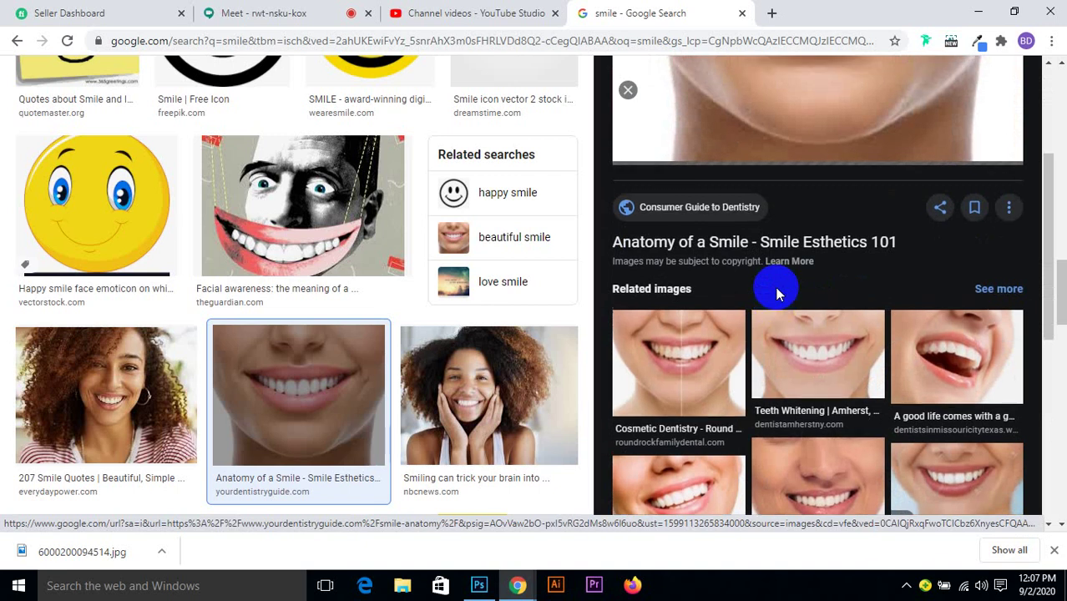
scroll(776, 292, up, 3)
scroll(777, 292, down, 4)
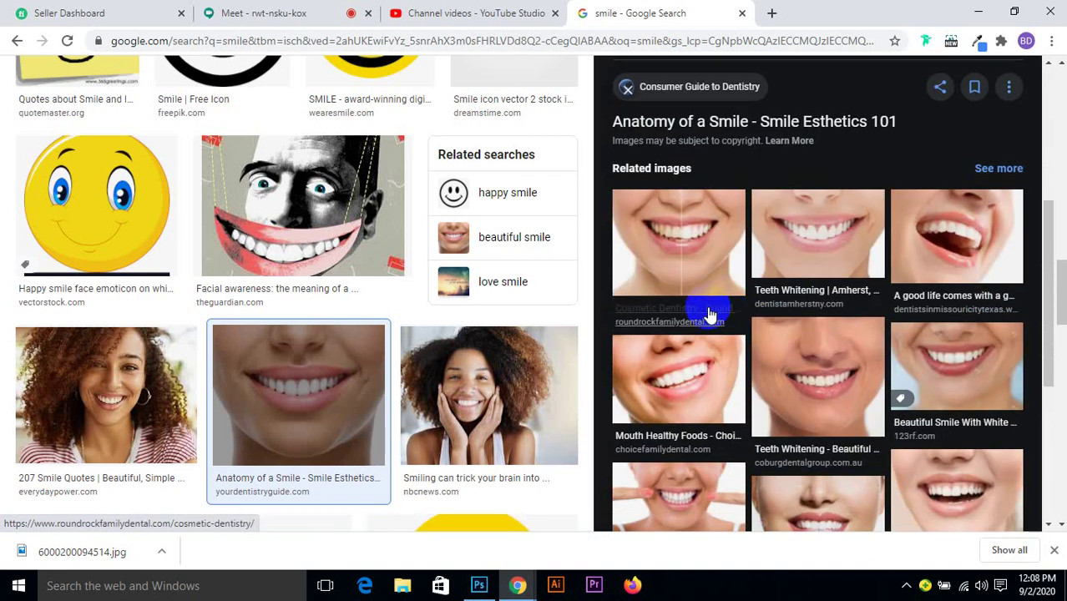
scroll(745, 298, down, 2)
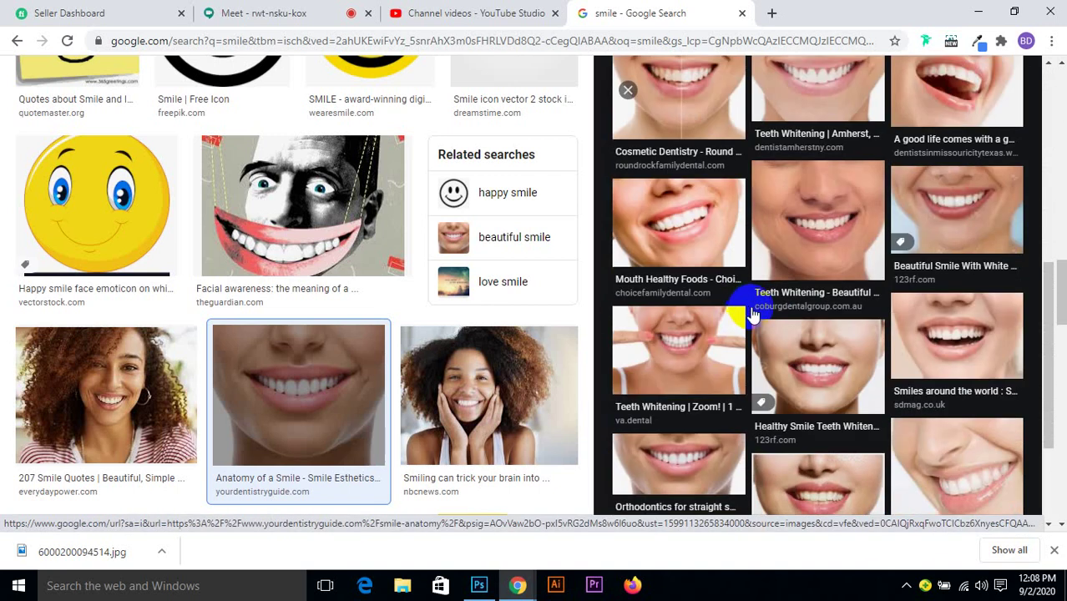
click(815, 365)
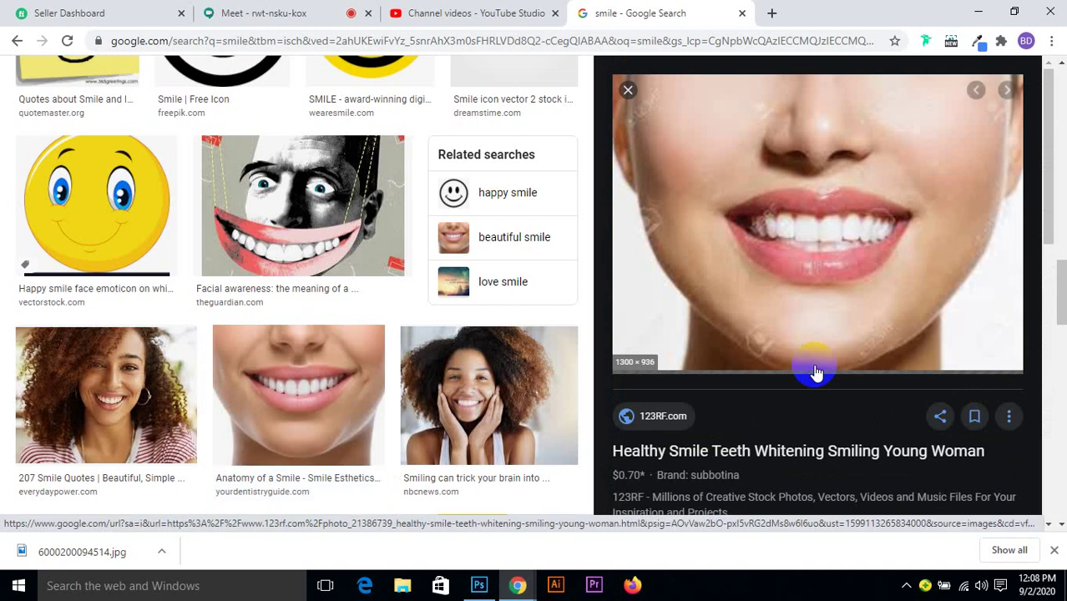
scroll(741, 388, down, 3)
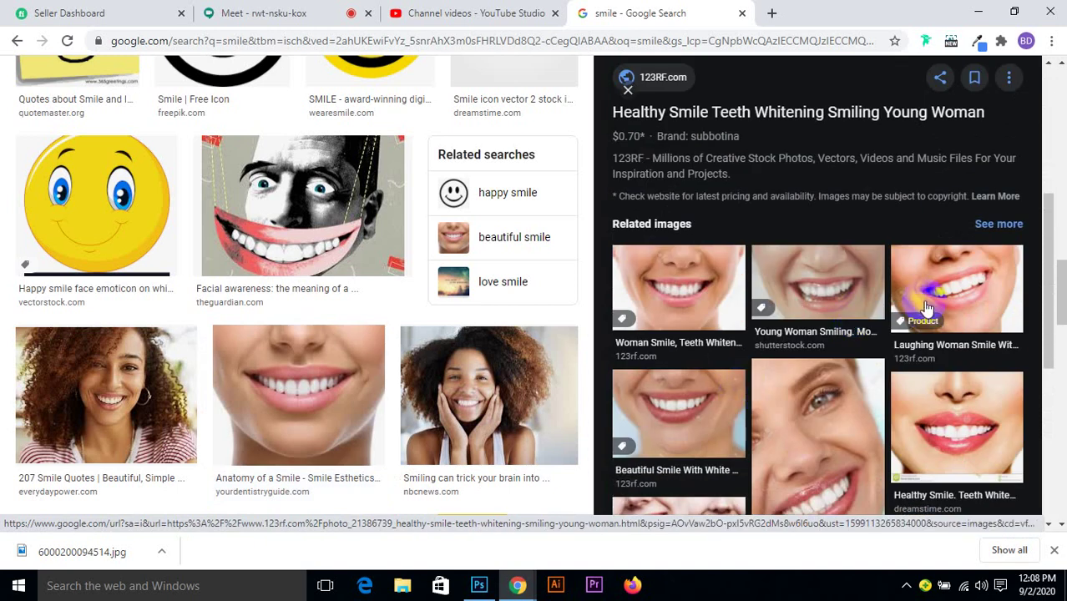
scroll(914, 325, down, 2)
click(935, 354)
scroll(802, 338, down, 5)
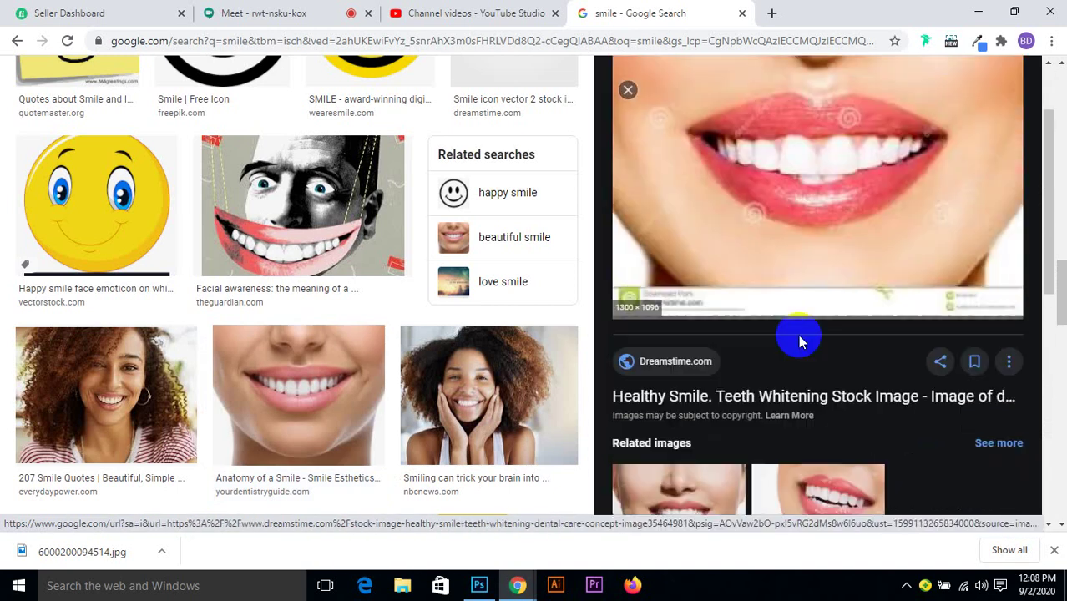
scroll(876, 401, down, 3)
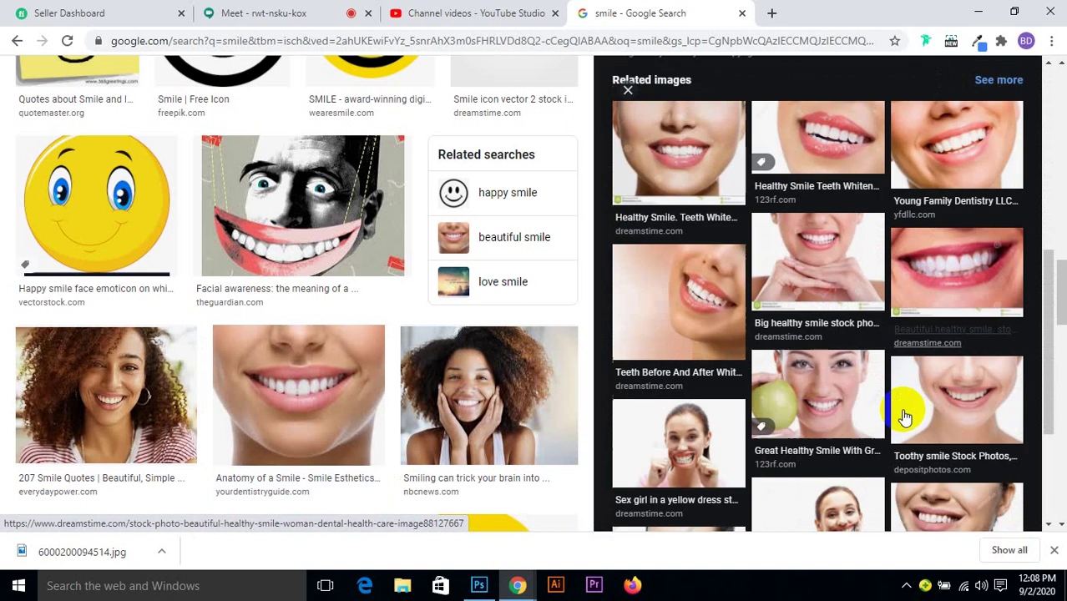
scroll(784, 275, up, 8)
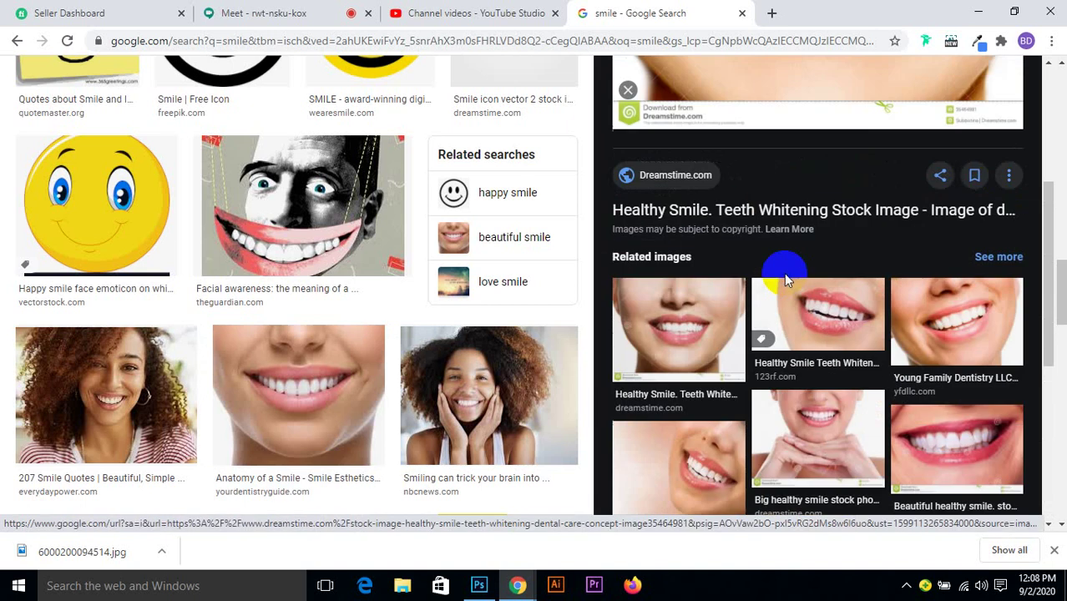
Save the Anatomy of a Smile photo to the desktop as the JPEG image smile-anatomy-min.
click(296, 397)
right_click(830, 174)
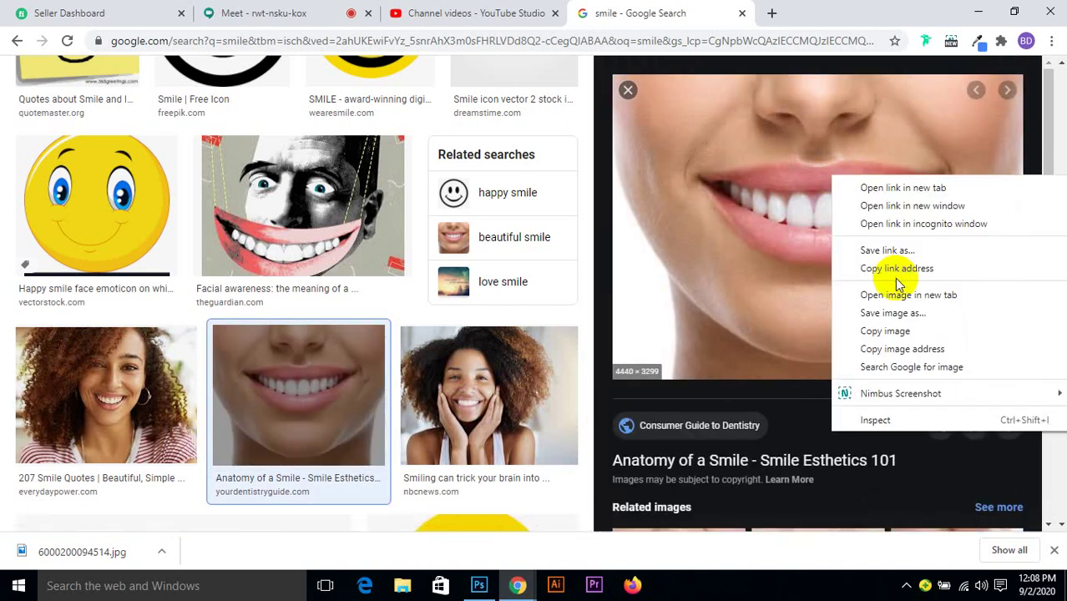
click(886, 310)
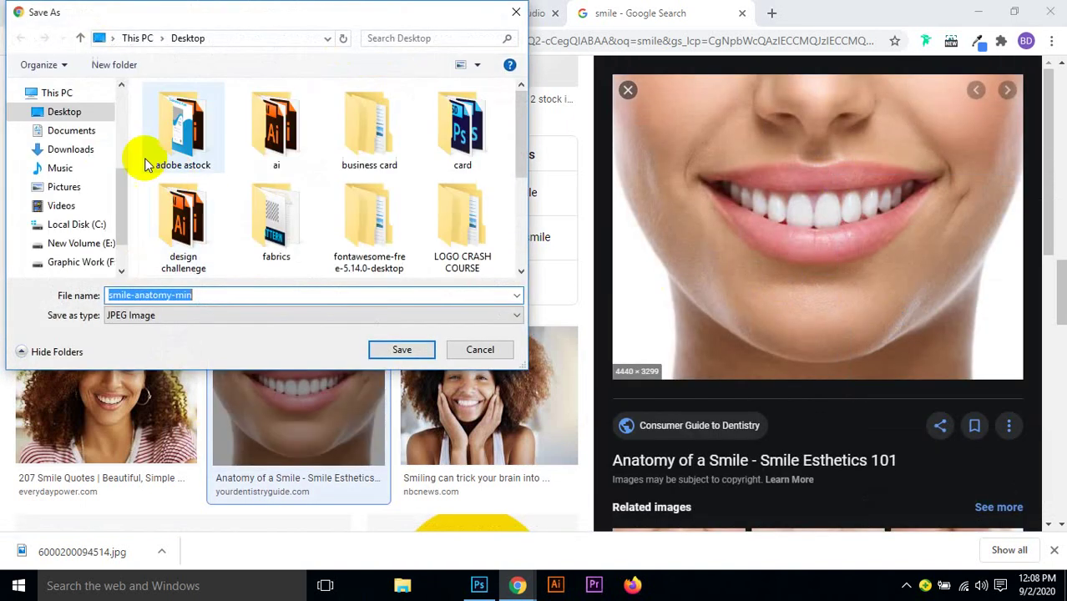
click(62, 113)
click(403, 349)
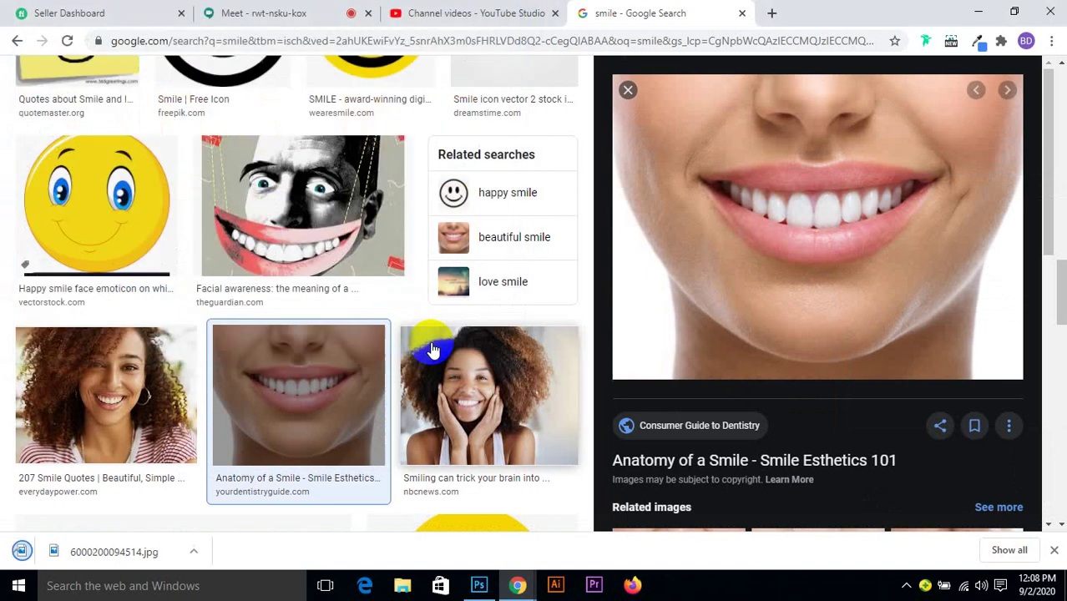
Check the desktop for the saved apple and smile pictures, and dismiss the downloads bar in Chrome.
click(979, 10)
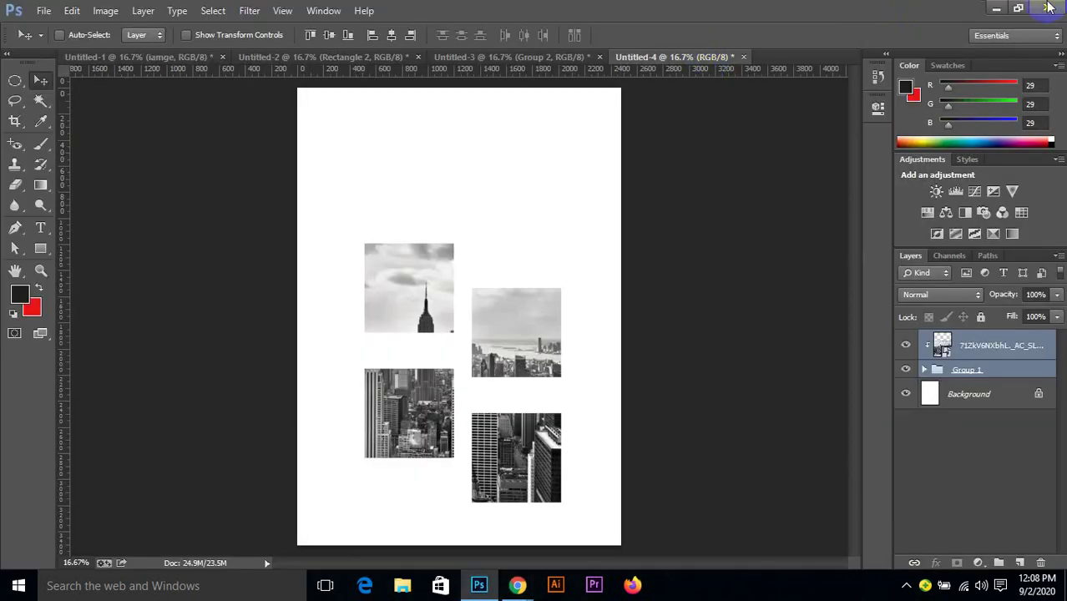
click(999, 8)
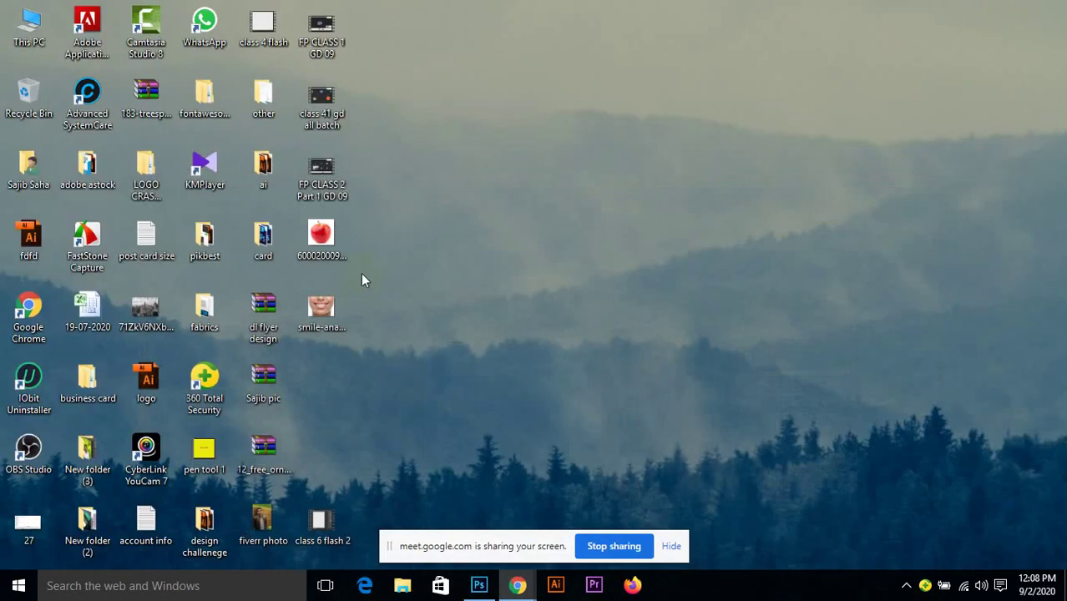
mouse_move(521, 582)
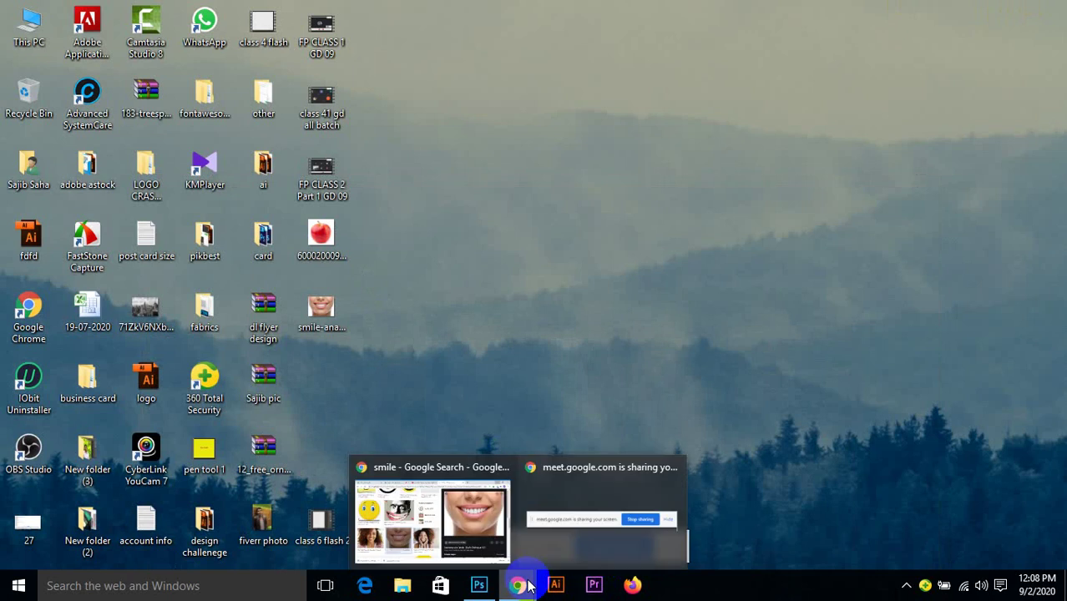
click(457, 478)
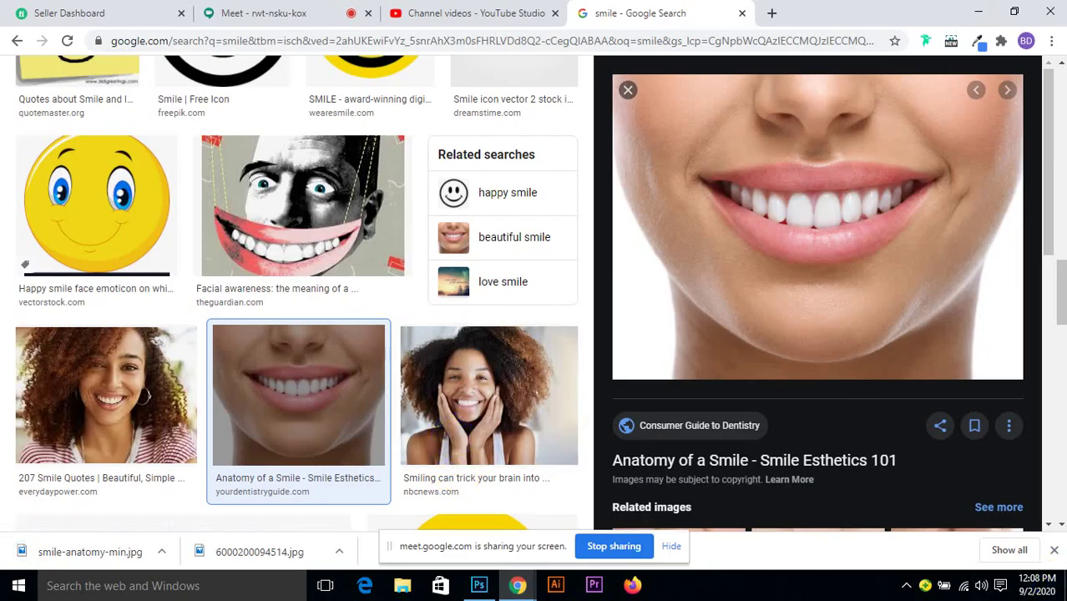
click(1055, 553)
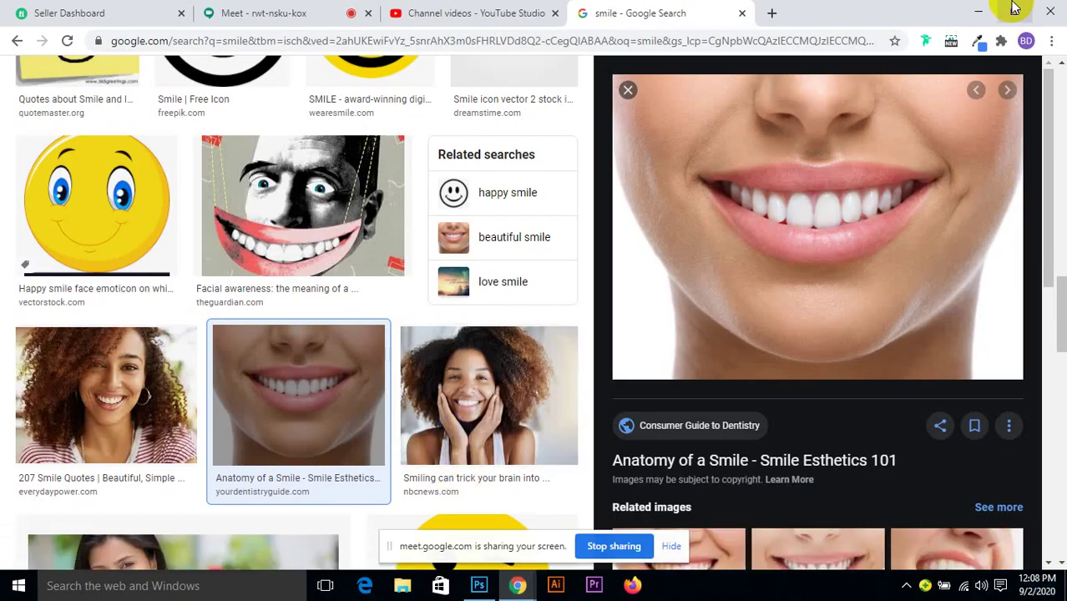
click(978, 12)
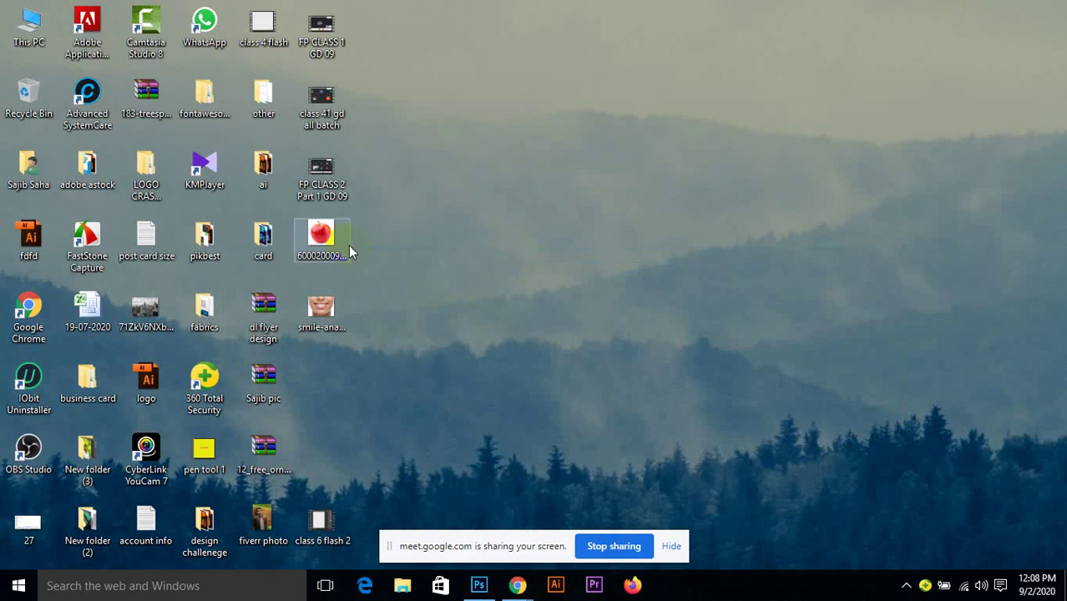
Switch to Photoshop and open the apple picture 6000200094514.jpg from the desktop.
click(478, 585)
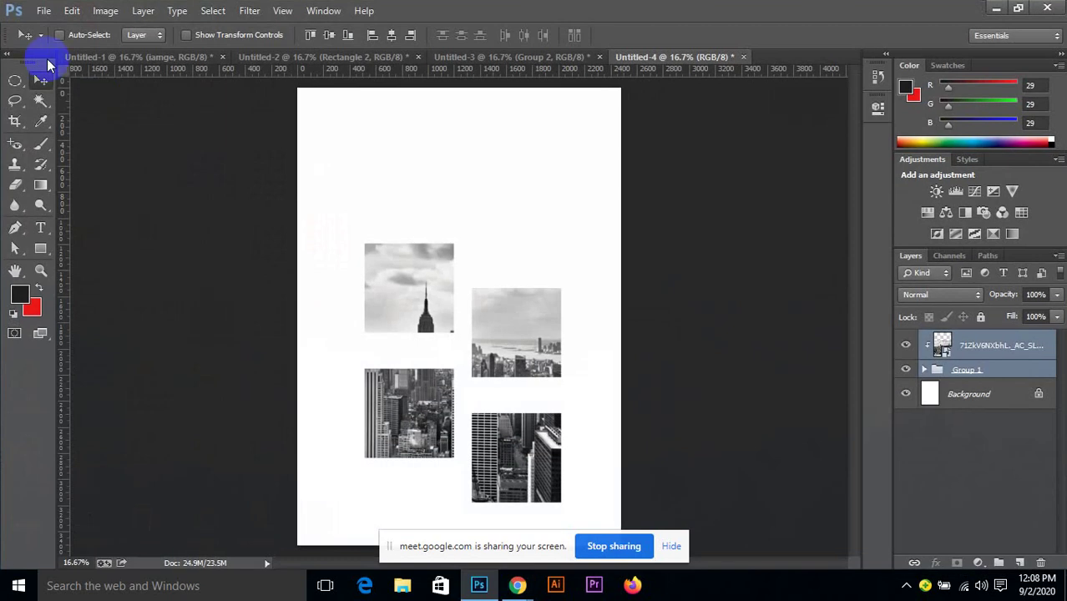
click(43, 10)
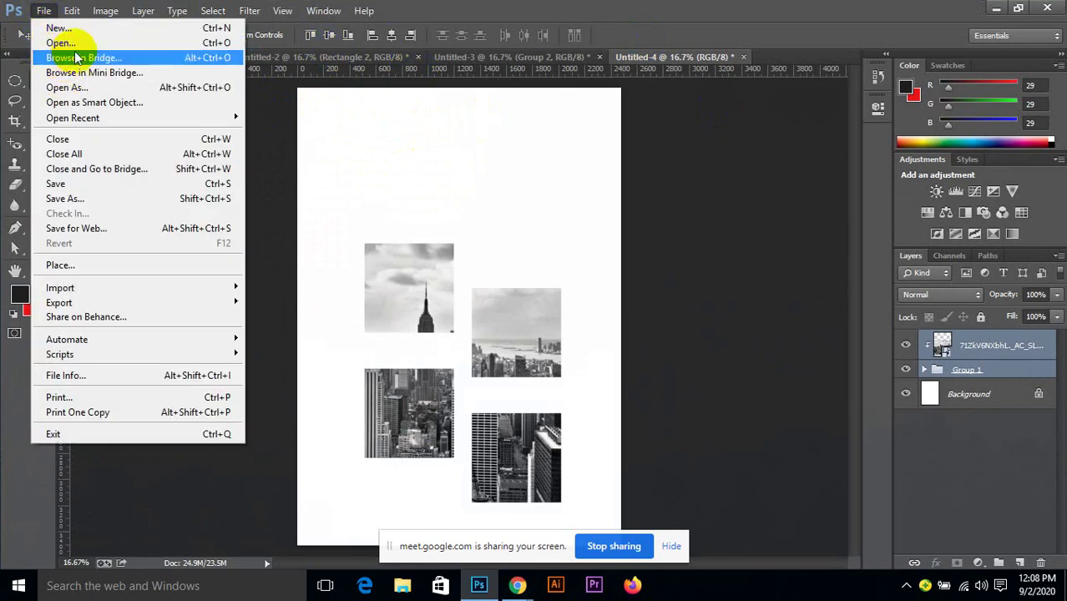
click(62, 43)
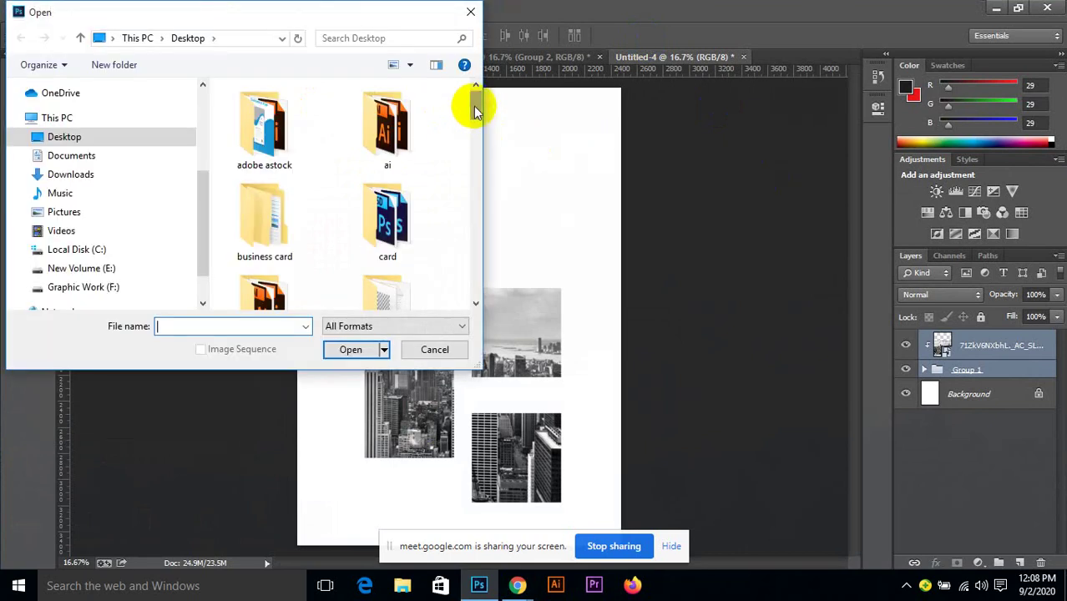
drag(476, 109, 477, 209)
click(387, 121)
click(355, 349)
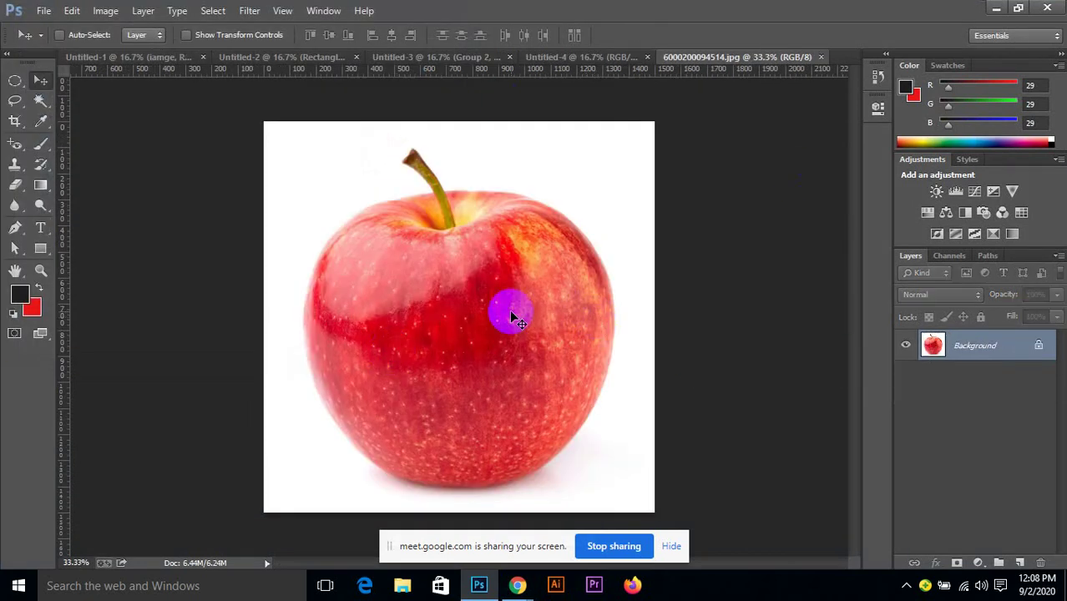
Convert the apple's locked background into a regular layer named Layer 0.
double_click(1038, 349)
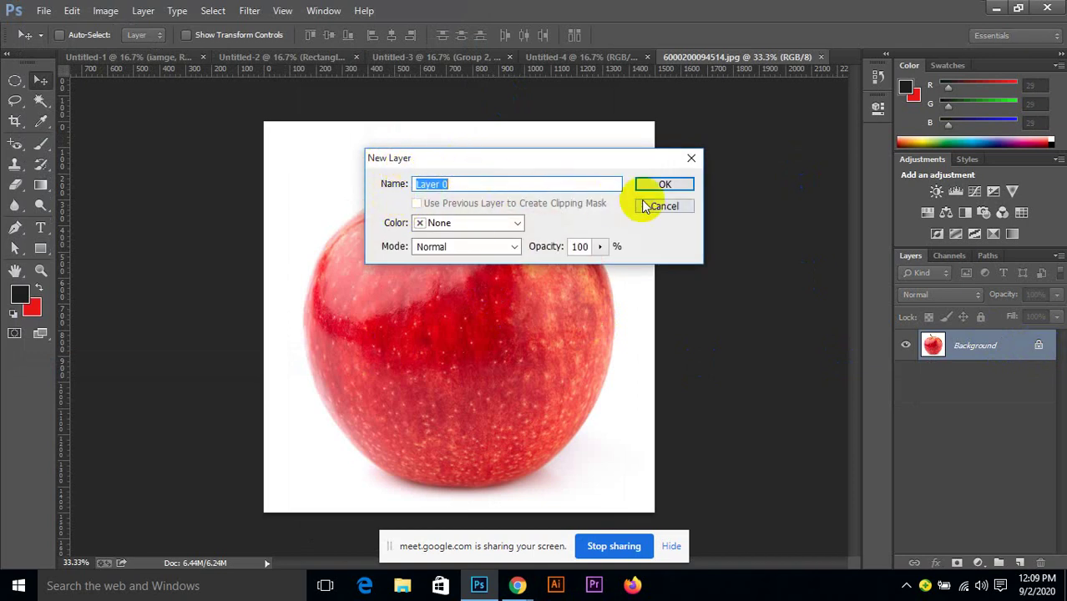
click(672, 183)
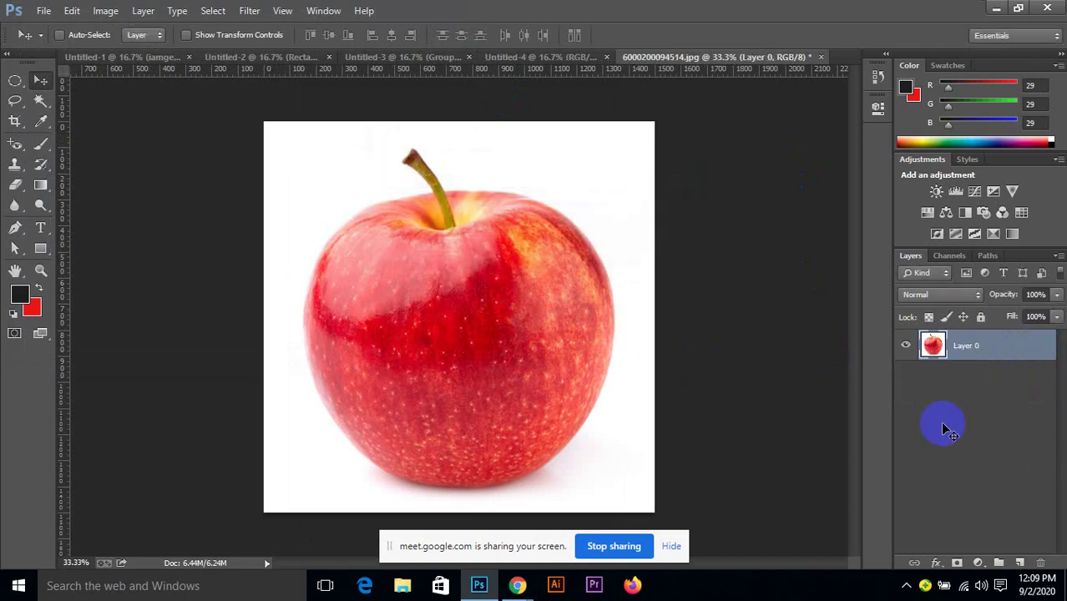
scroll(444, 291, down, 1)
scroll(445, 290, up, 1)
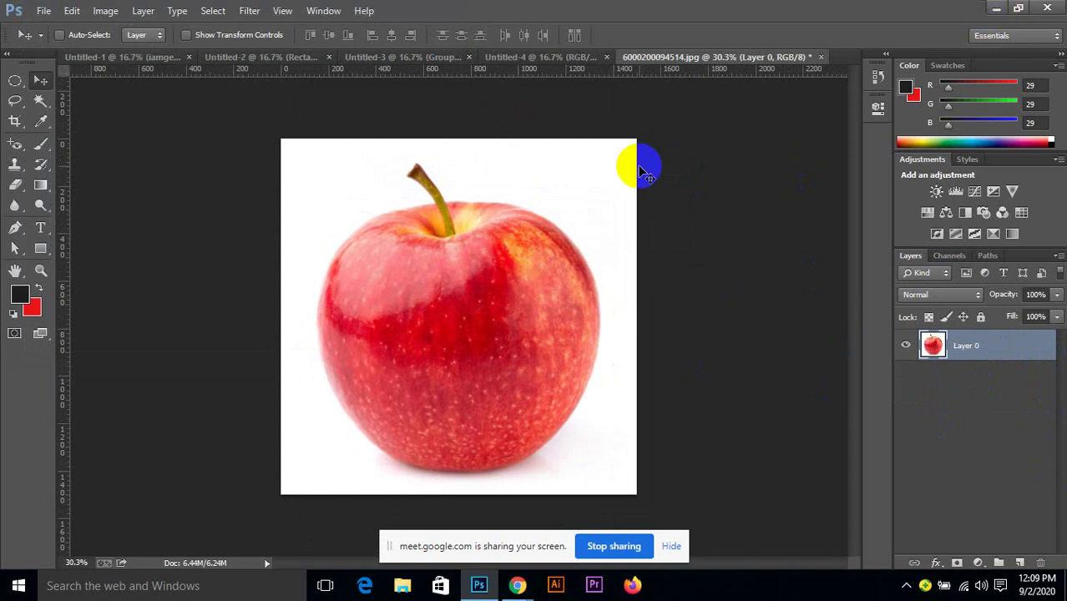
Place the smile-anatomy-min picture from the desktop into the apple document.
click(43, 10)
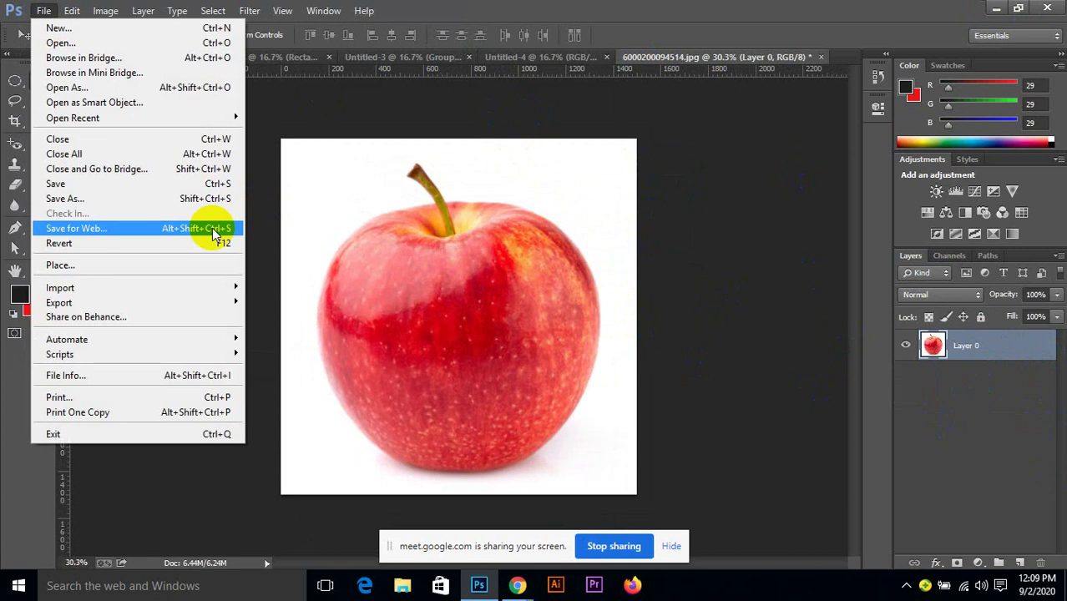
mouse_move(92, 306)
click(80, 265)
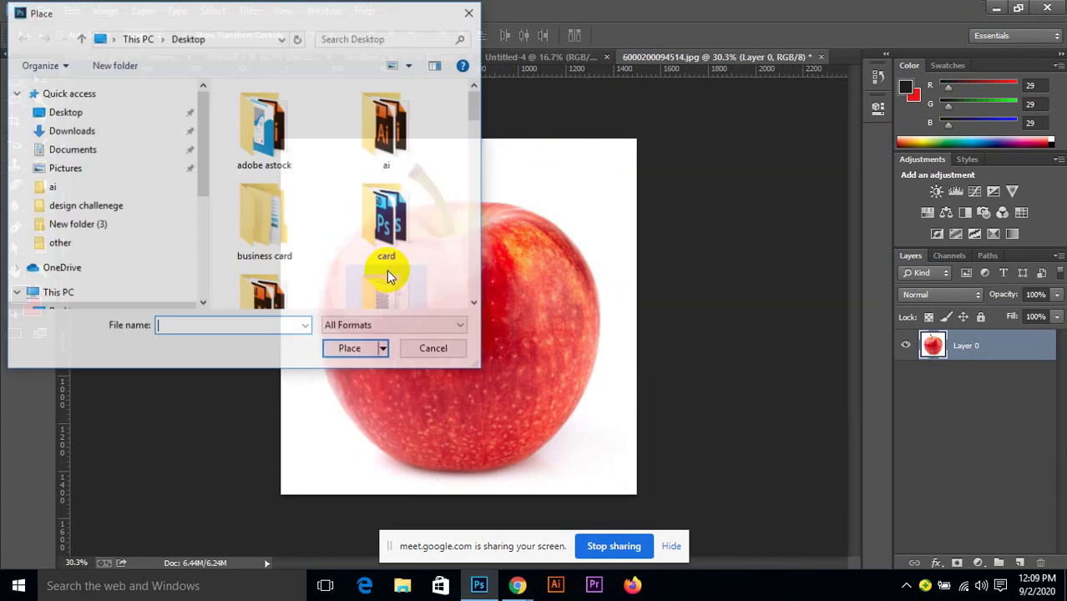
drag(476, 113, 476, 283)
click(224, 276)
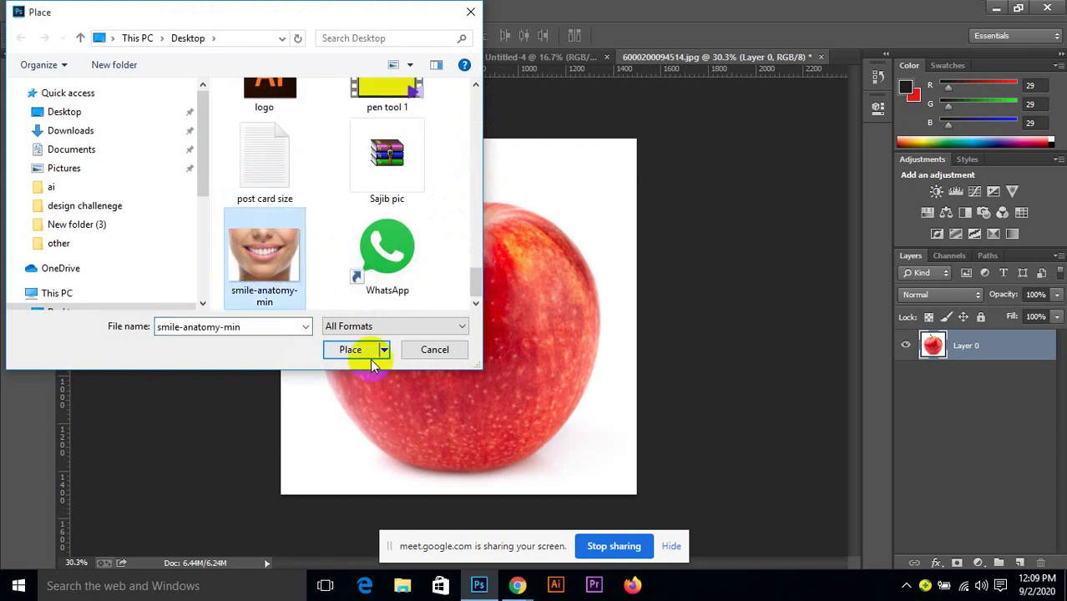
click(358, 350)
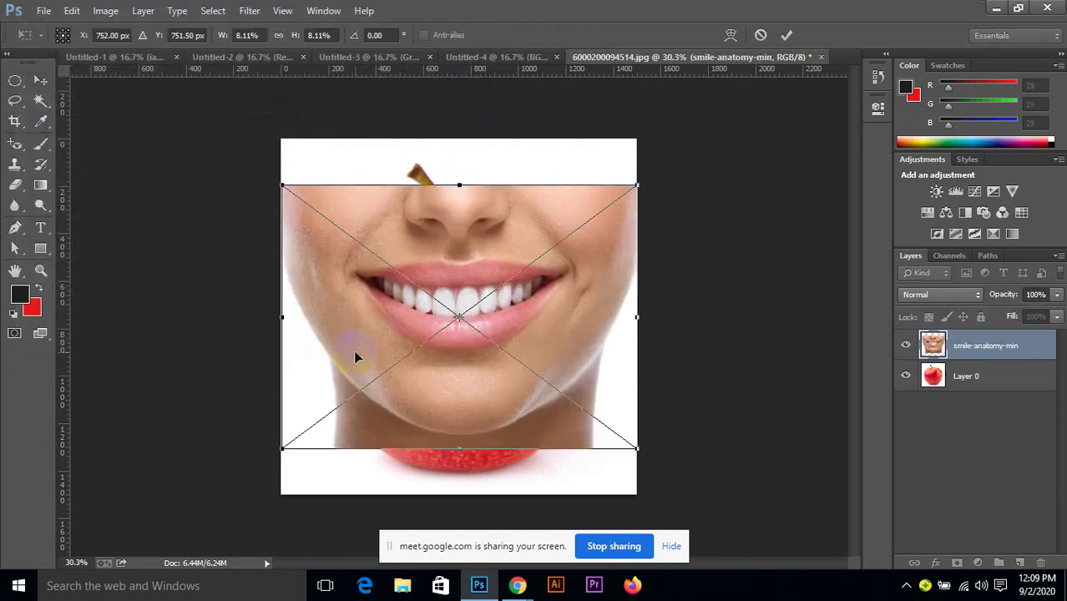
Scale the placed smile picture down to slightly narrower than the apple, move it over the apple's middle, and commit the placement.
drag(283, 185, 330, 216)
mouse_move(479, 286)
mouse_down()
mouse_move(480, 402)
mouse_move(466, 302)
mouse_move(475, 303)
mouse_up()
click(785, 34)
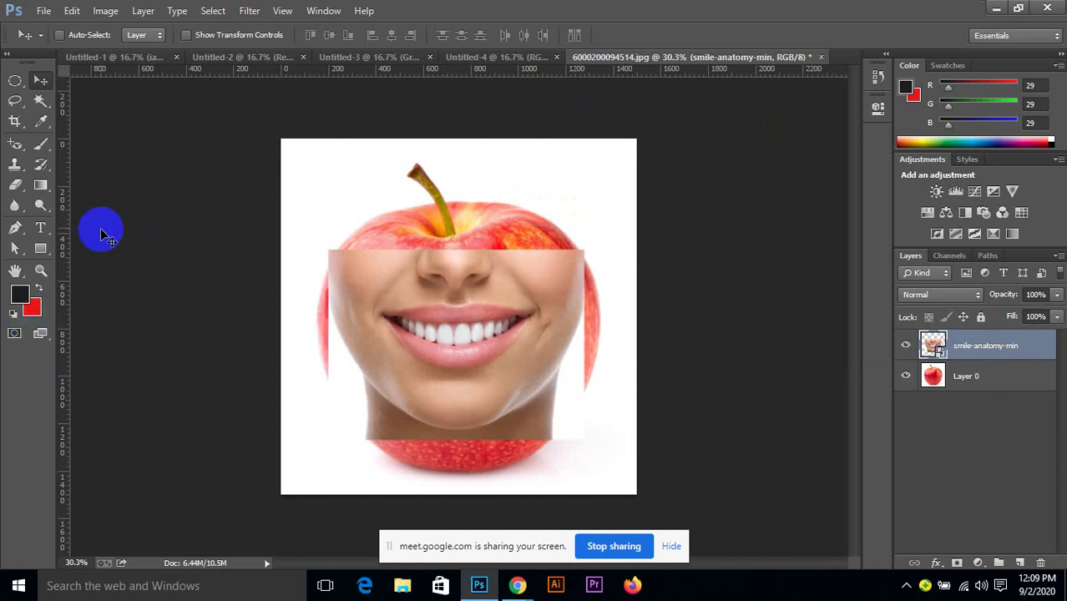
Activate the Brush tool and rasterize the smile-anatomy-min layer.
key(ctrl+plus)
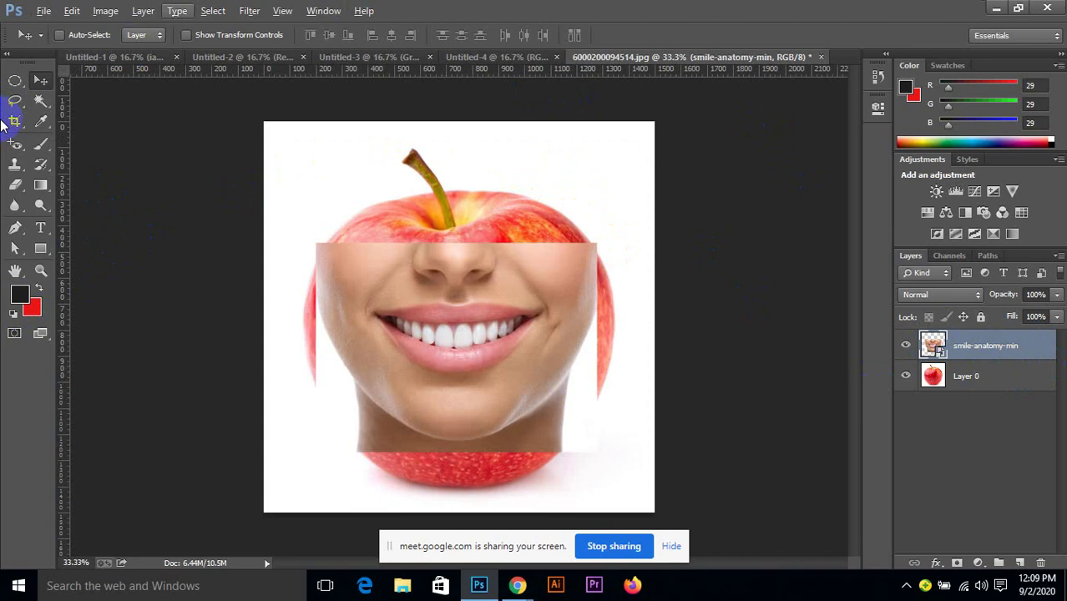
click(42, 149)
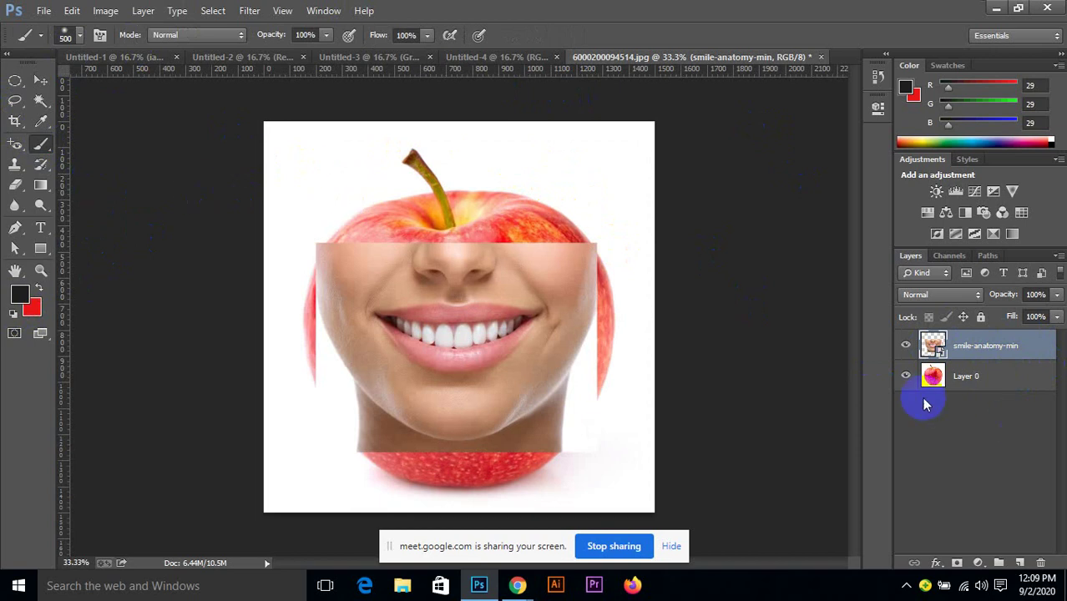
right_click(966, 347)
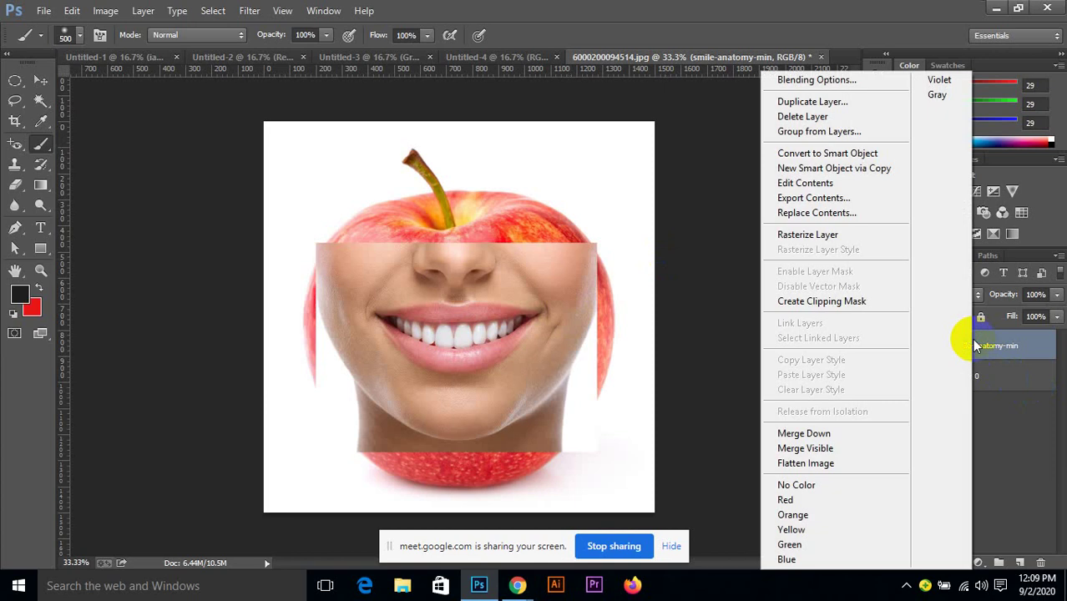
click(818, 243)
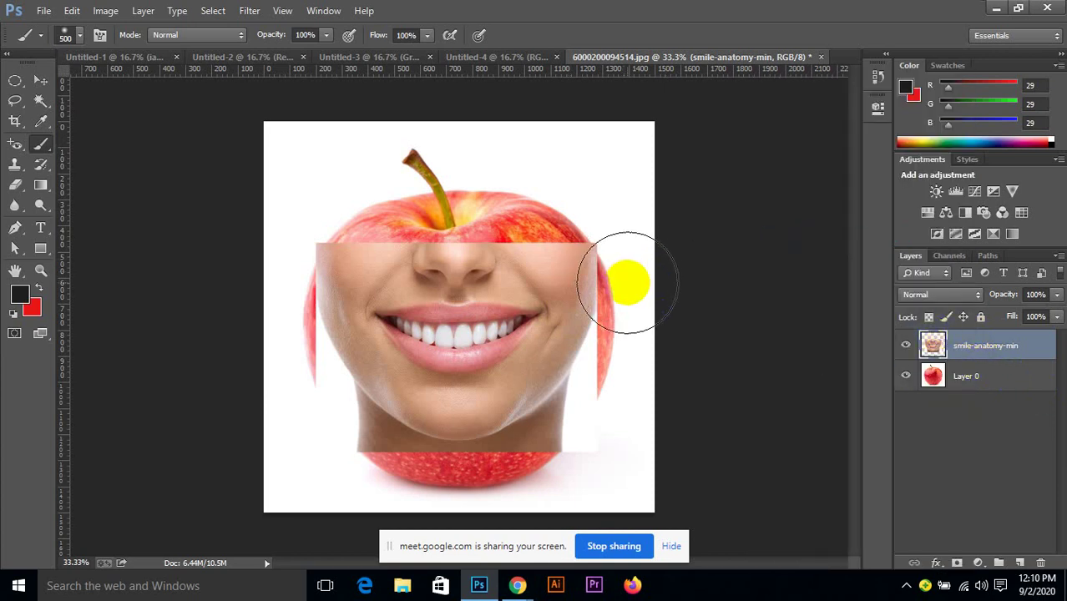
Set the foreground colour to white and the background to black, with a 300 px brush.
key(bracketleft)
key(bracketleft)
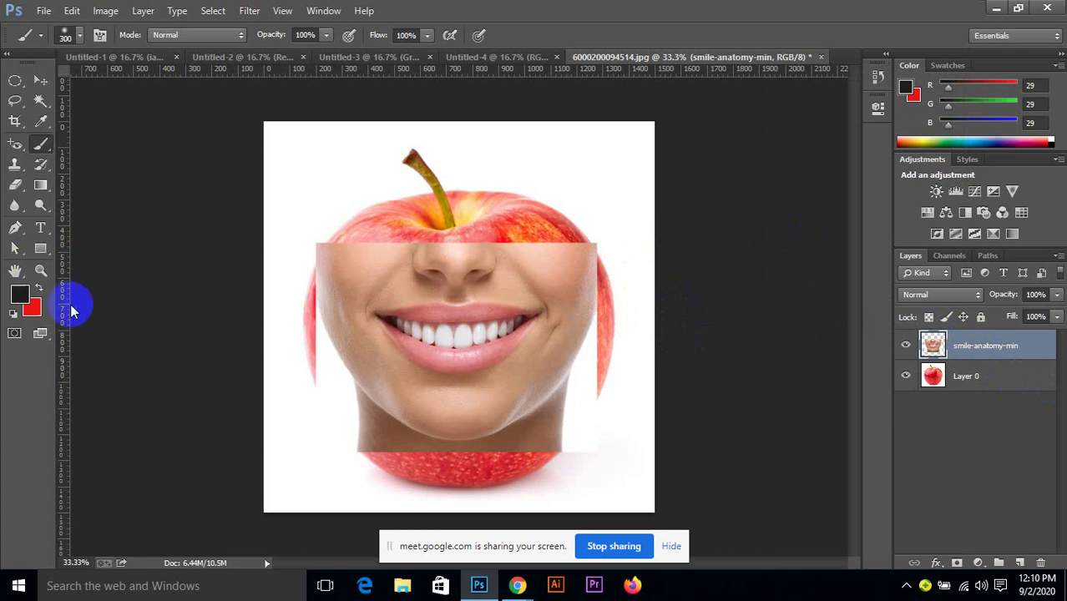
click(13, 314)
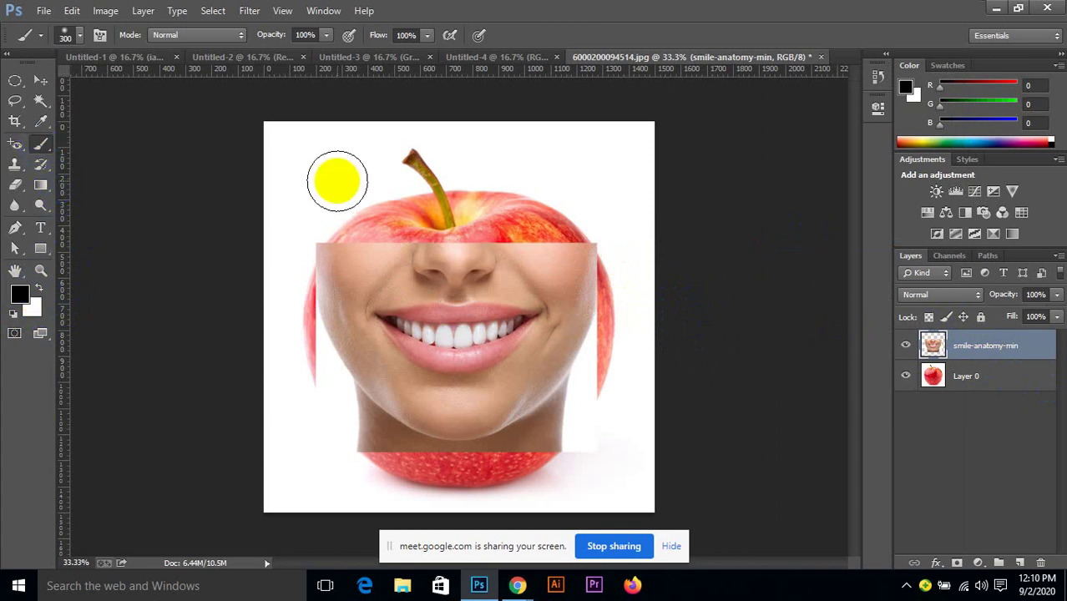
key(bracketright)
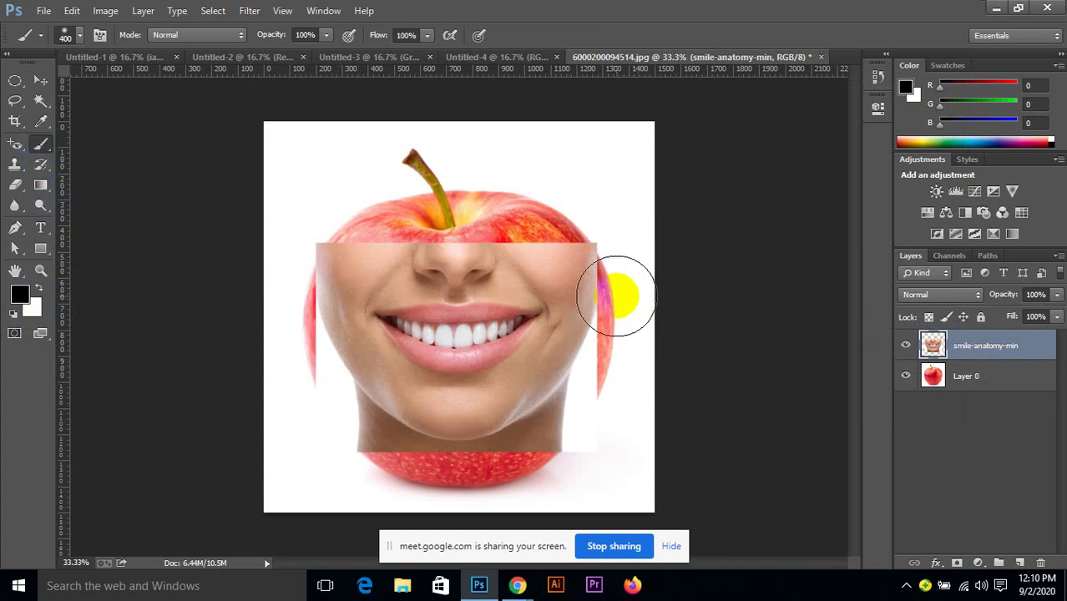
click(584, 251)
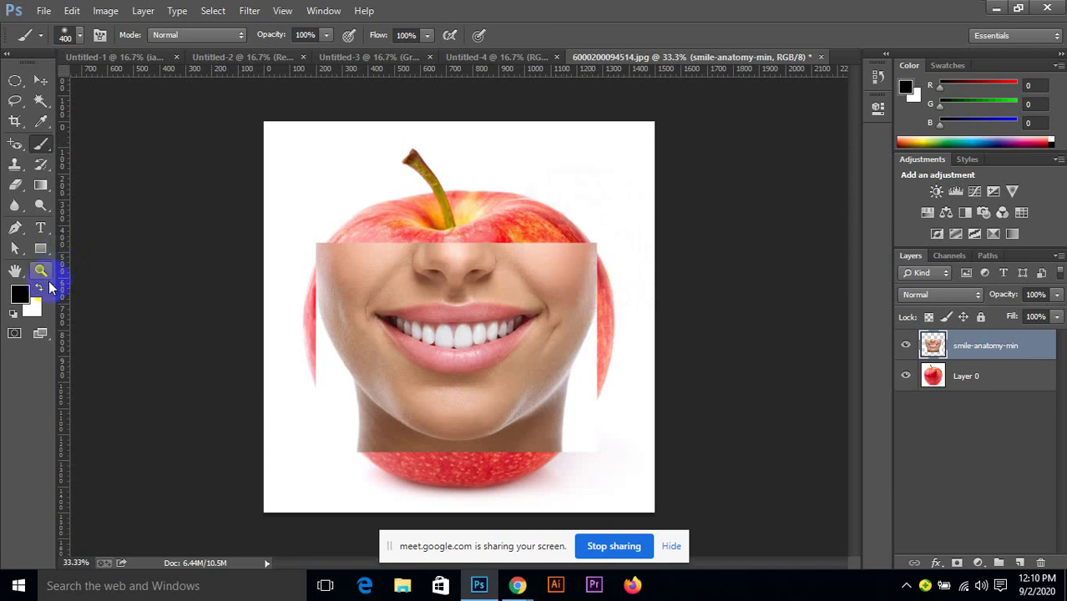
click(39, 288)
key(bracketleft)
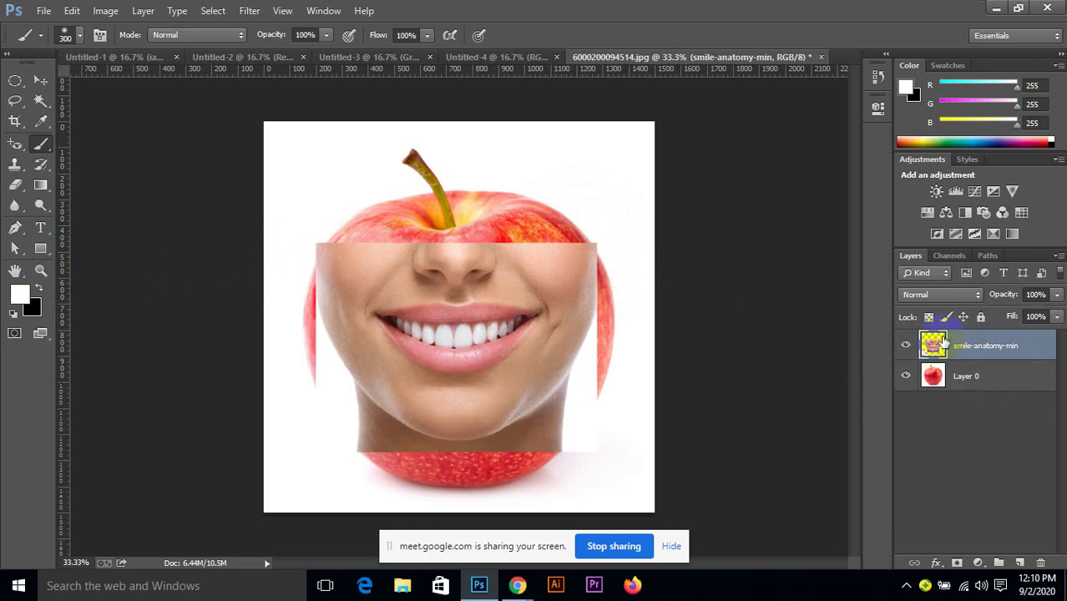
Add a layer mask to the smile-anatomy-min layer and paint it black over the face's upper-right cheek.
click(958, 563)
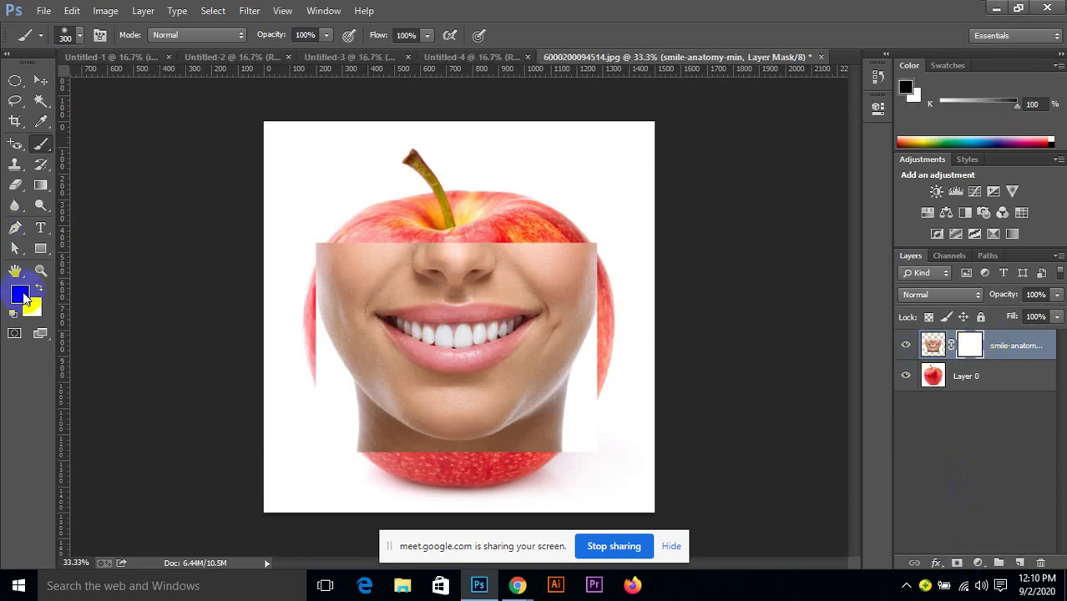
key(d)
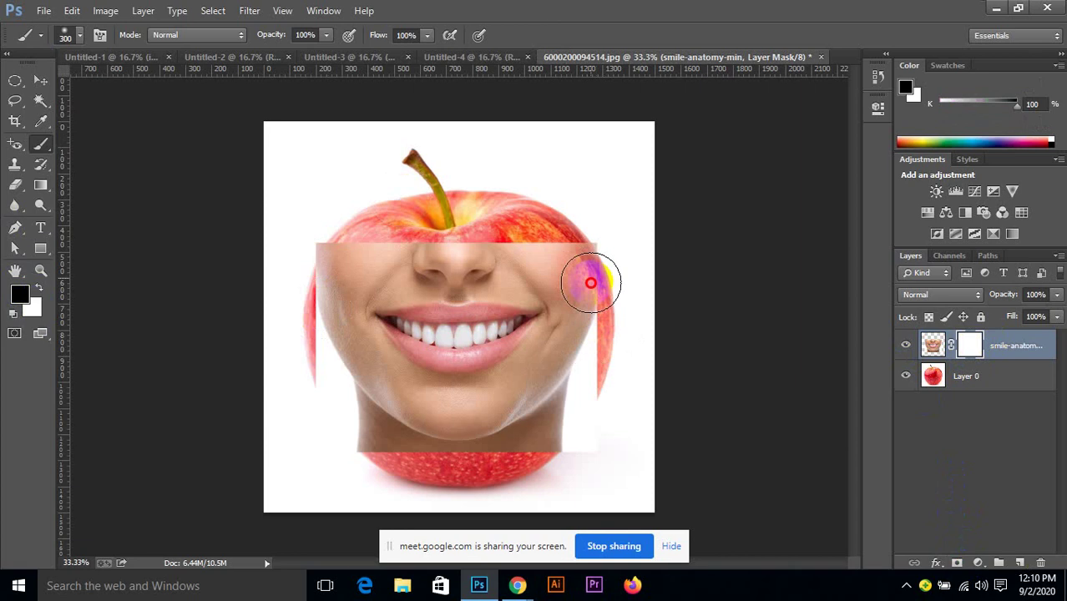
mouse_move(595, 280)
mouse_down()
mouse_move(563, 237)
mouse_move(508, 267)
mouse_move(384, 208)
mouse_move(540, 232)
mouse_move(561, 220)
mouse_move(584, 264)
mouse_move(572, 249)
mouse_move(567, 268)
mouse_move(545, 232)
mouse_up()
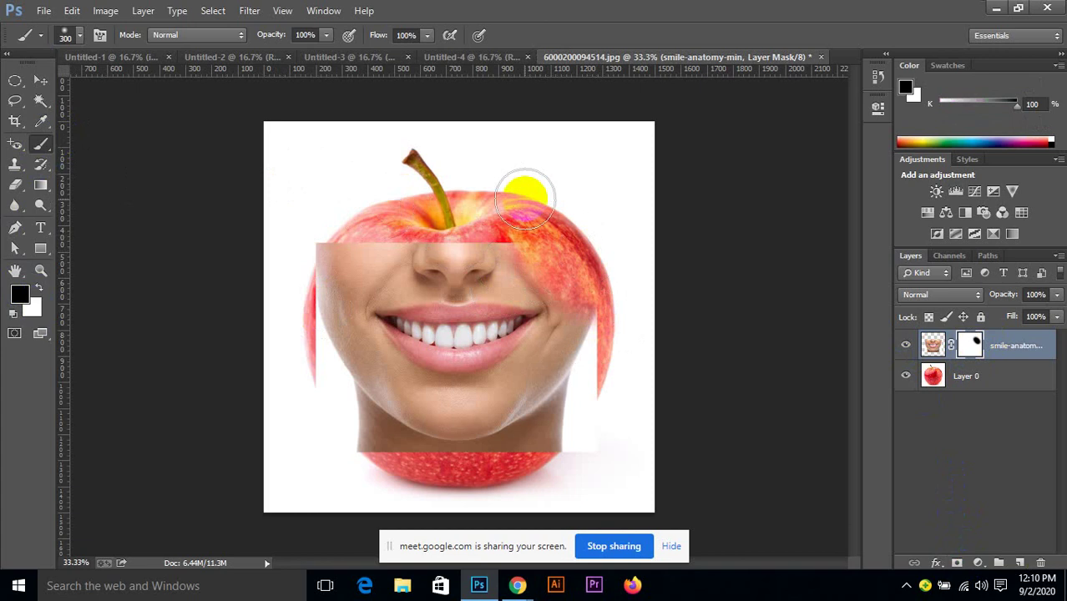
mouse_move(516, 197)
mouse_down()
mouse_move(510, 263)
mouse_move(535, 292)
mouse_up()
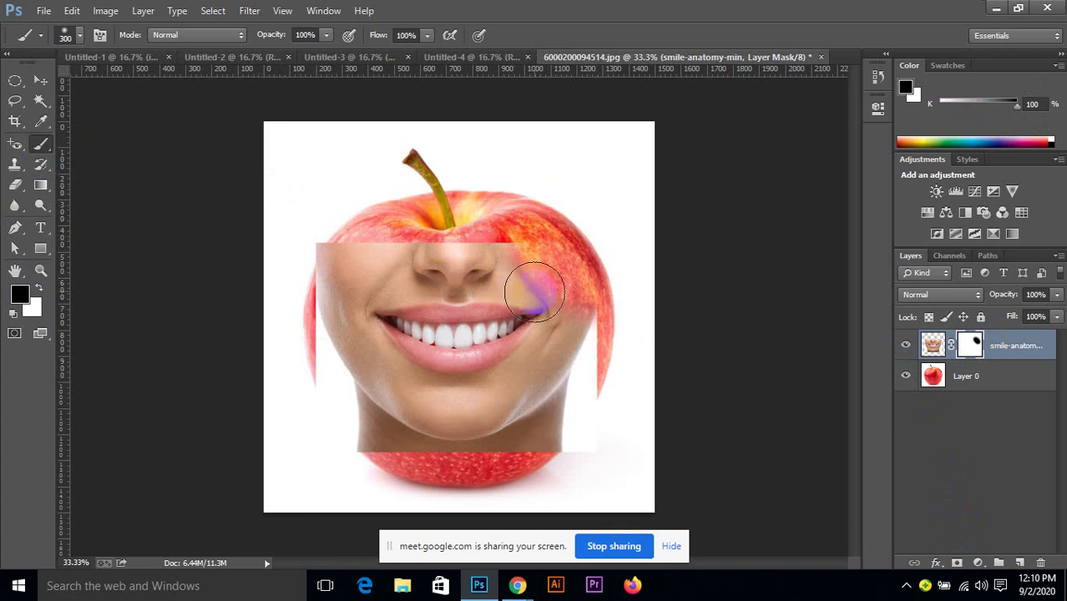
Demonstrate resizing the brush tip by enlarging it up to 700 px and shrinking it to 200 px.
key(bracketright)
key(bracketright)
key(bracketright)
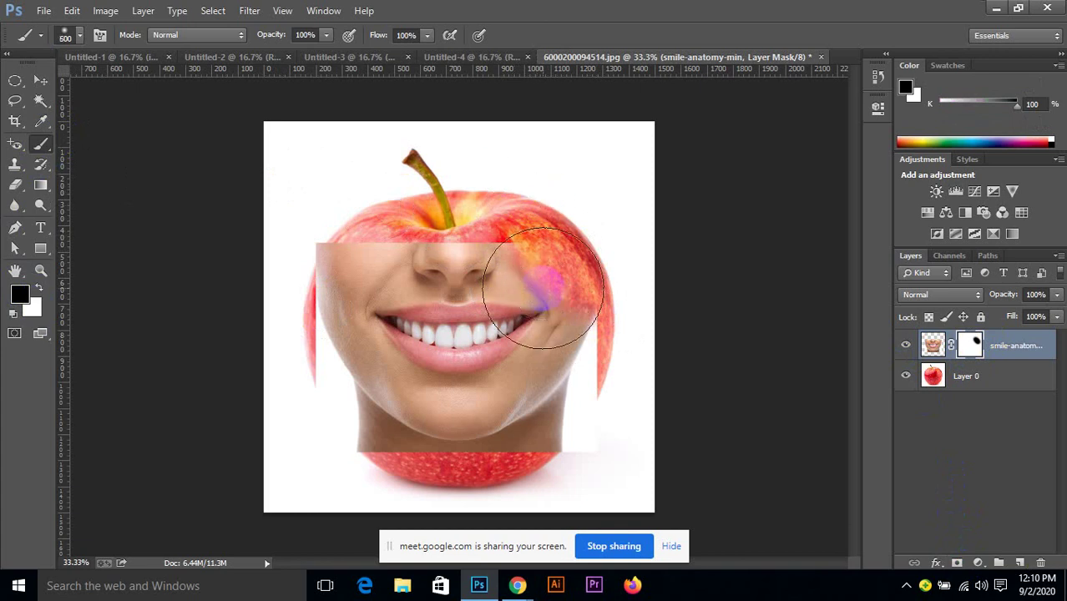
key(bracketright)
key(bracketleft)
key(bracketleft)
key(bracketleft)
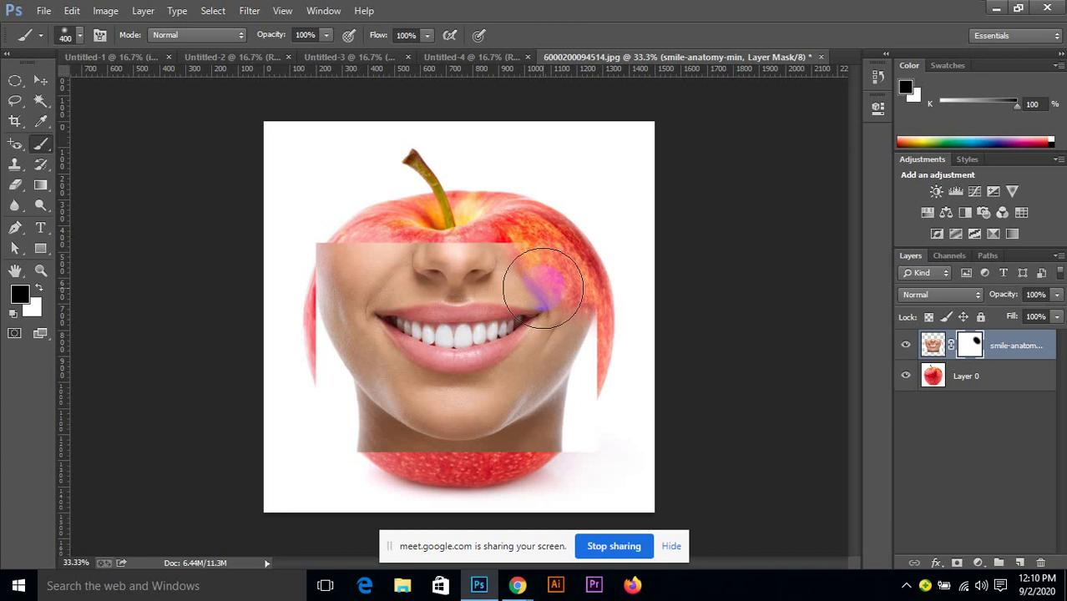
key(bracketright)
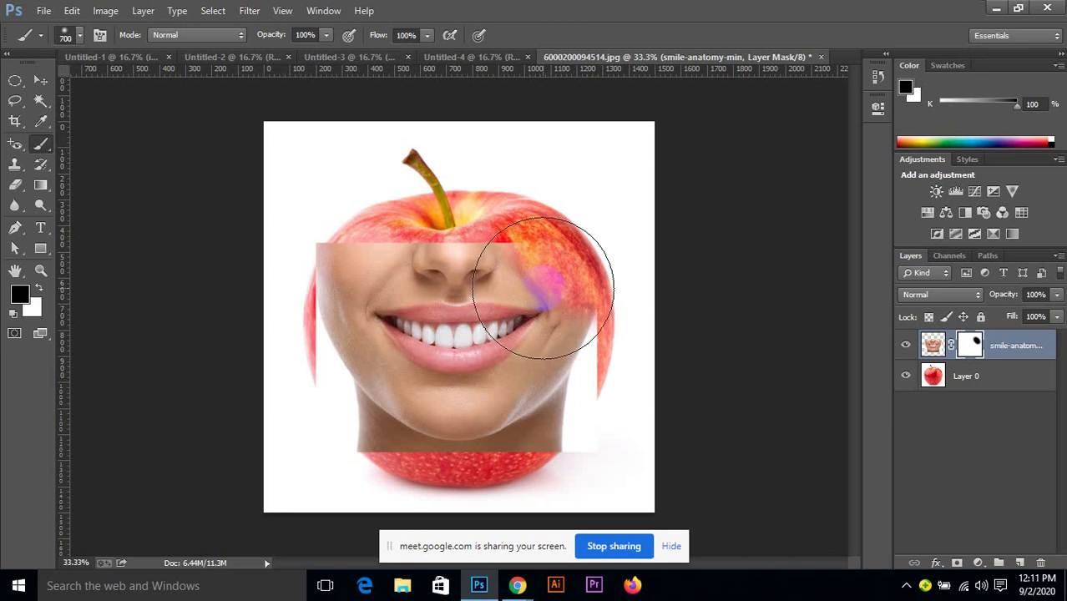
key(bracketleft)
key(bracketleft)
key(bracketleft)
key(bracketleft)
key(bracketleft)
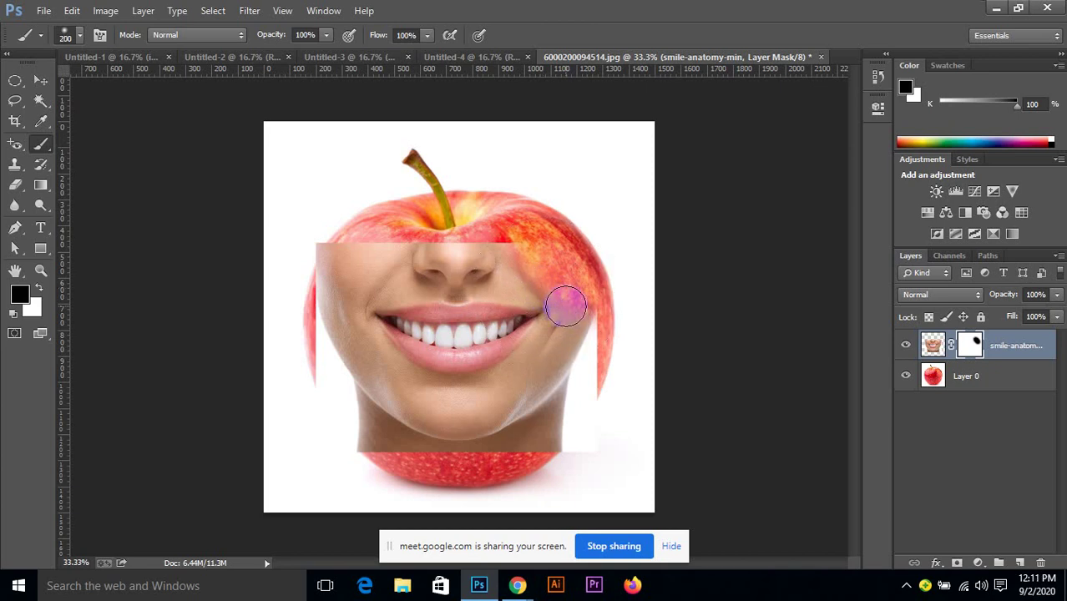
Set the brush to 250 px and mask out the cheeks, upper nose, chin and neck around the mouth with black.
key(bracketright)
key(bracketright)
scroll(623, 398, up, 1)
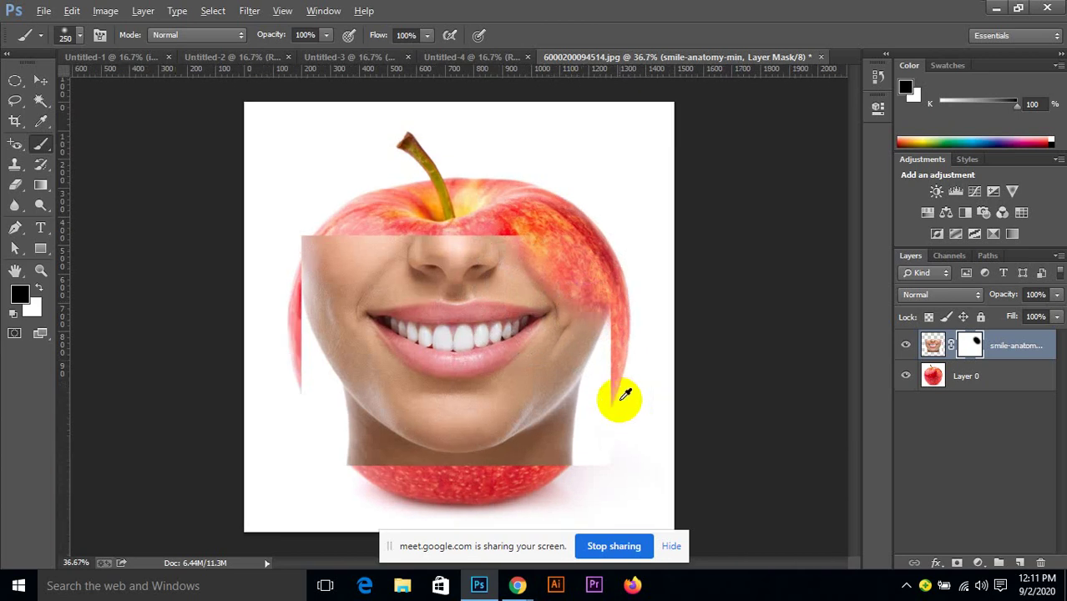
mouse_move(583, 301)
mouse_down()
mouse_move(595, 368)
mouse_move(614, 329)
mouse_move(563, 433)
mouse_move(592, 407)
mouse_move(536, 463)
mouse_move(496, 448)
mouse_move(582, 448)
mouse_move(293, 441)
mouse_move(424, 466)
mouse_move(312, 393)
mouse_move(346, 464)
mouse_move(293, 314)
mouse_move(291, 265)
mouse_move(302, 322)
mouse_move(323, 239)
mouse_move(463, 229)
mouse_move(350, 217)
mouse_move(431, 212)
mouse_move(389, 208)
mouse_move(526, 227)
mouse_move(337, 259)
mouse_move(313, 309)
mouse_move(358, 267)
mouse_move(315, 362)
mouse_move(310, 324)
mouse_move(356, 407)
mouse_move(378, 414)
mouse_move(333, 356)
mouse_move(365, 410)
mouse_move(476, 419)
mouse_move(429, 418)
mouse_move(509, 413)
mouse_move(600, 350)
mouse_up()
key(bracketleft)
key(bracketleft)
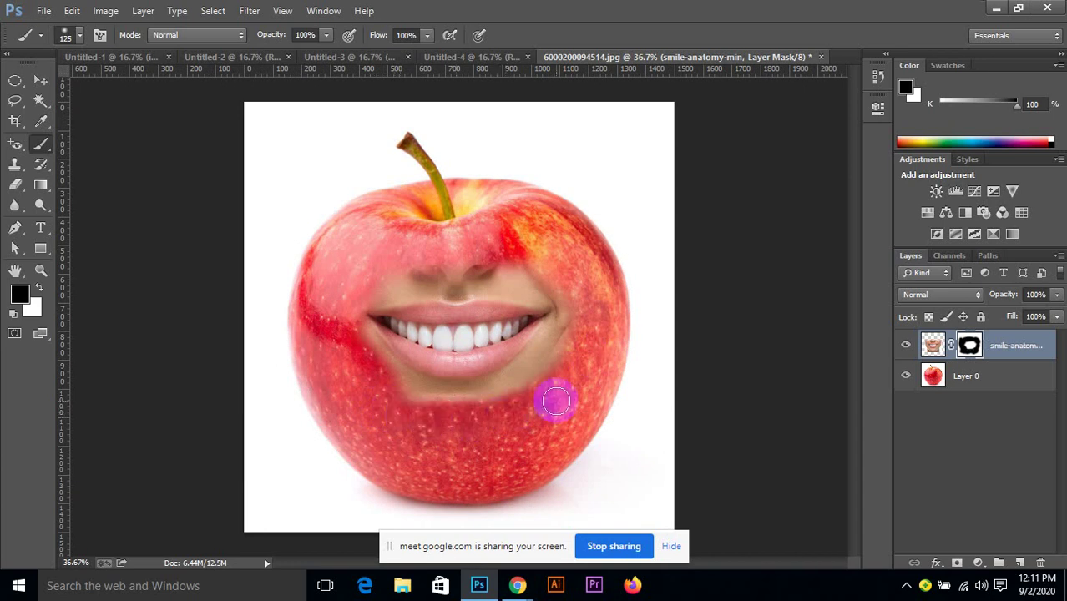
Enlarge the brush to 200 px and mask out the strip of chin skin below the lower lip.
key(bracketright)
key(bracketright)
key(bracketright)
mouse_move(548, 390)
mouse_down()
mouse_move(568, 356)
mouse_move(507, 409)
mouse_move(412, 410)
mouse_move(395, 400)
mouse_up()
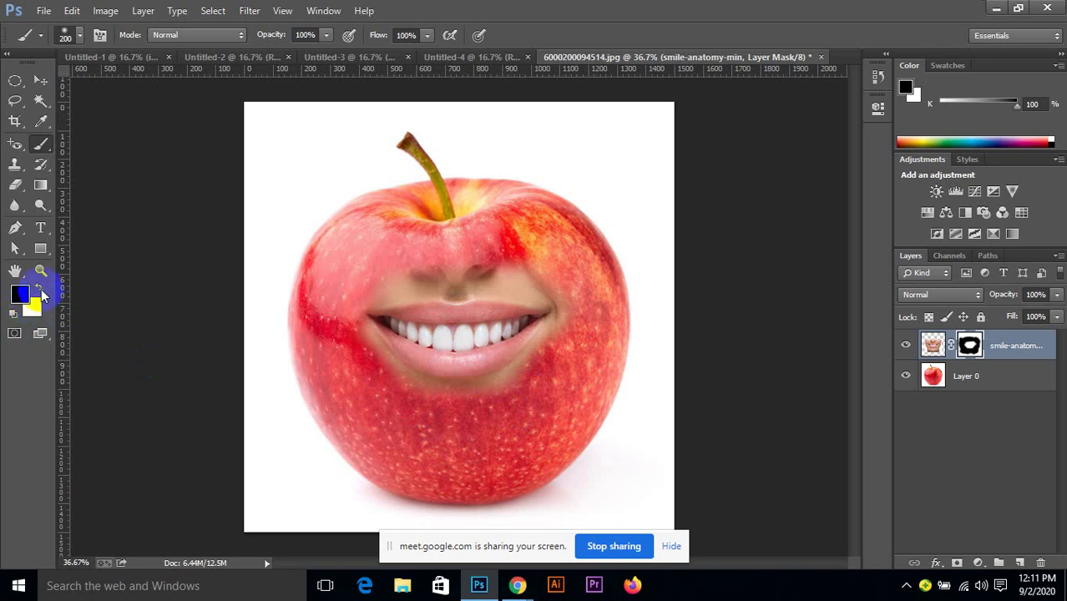
Demonstrate restoring the face's left cheek and chin with white on the mask and hiding them again with black.
mouse_move(359, 333)
mouse_down()
mouse_move(424, 424)
mouse_move(380, 374)
mouse_move(357, 250)
mouse_move(424, 445)
mouse_move(518, 461)
mouse_up()
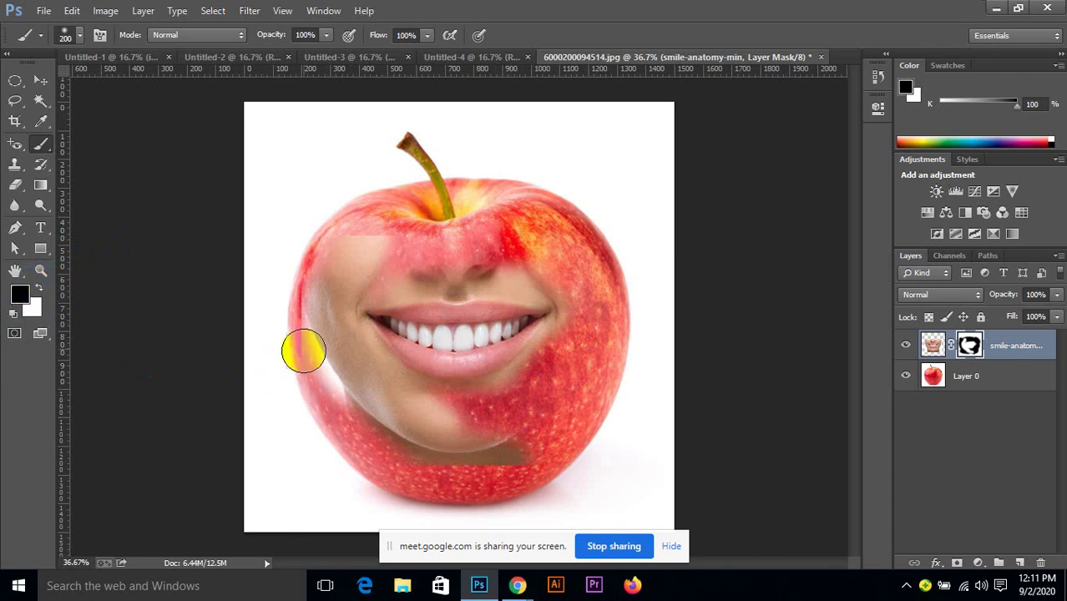
mouse_move(305, 350)
mouse_down()
mouse_move(319, 287)
mouse_move(365, 234)
mouse_up()
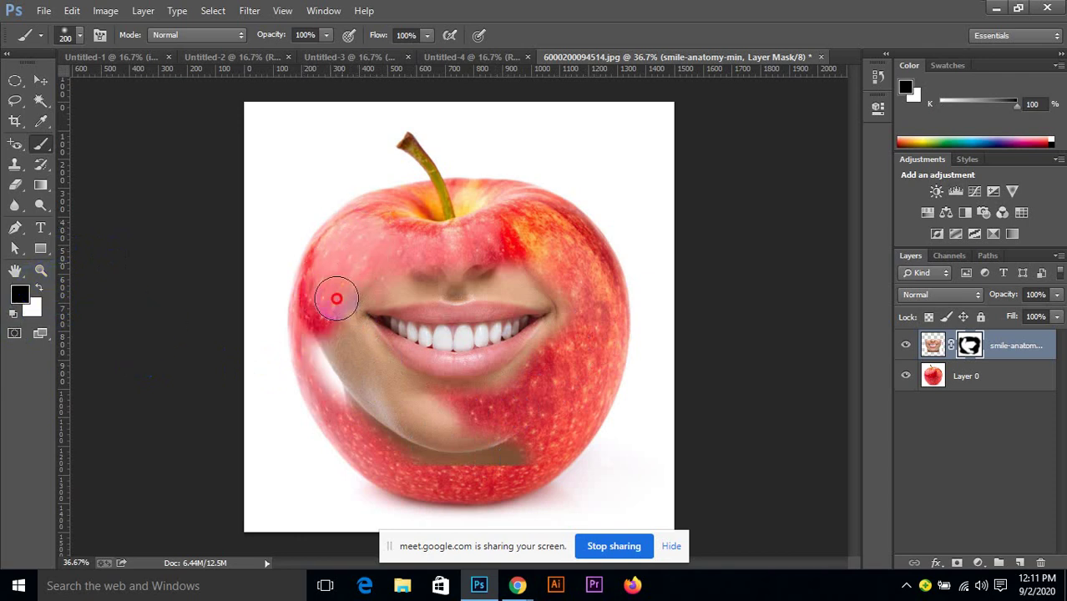
mouse_move(336, 298)
mouse_down()
mouse_move(301, 337)
mouse_move(313, 342)
mouse_move(305, 310)
mouse_move(335, 404)
mouse_move(392, 459)
mouse_move(401, 438)
mouse_move(503, 481)
mouse_move(409, 456)
mouse_move(472, 447)
mouse_move(510, 422)
mouse_move(449, 419)
mouse_move(443, 434)
mouse_move(320, 375)
mouse_move(302, 346)
mouse_move(322, 378)
mouse_move(304, 341)
mouse_move(316, 359)
mouse_move(309, 335)
mouse_move(325, 358)
mouse_move(316, 327)
mouse_move(329, 359)
mouse_move(365, 388)
mouse_up()
Reduce the brush to 150 px and mask out the remaining skin and nose closely around the lips.
scroll(449, 419, up, 2)
key(bracketleft)
key(bracketleft)
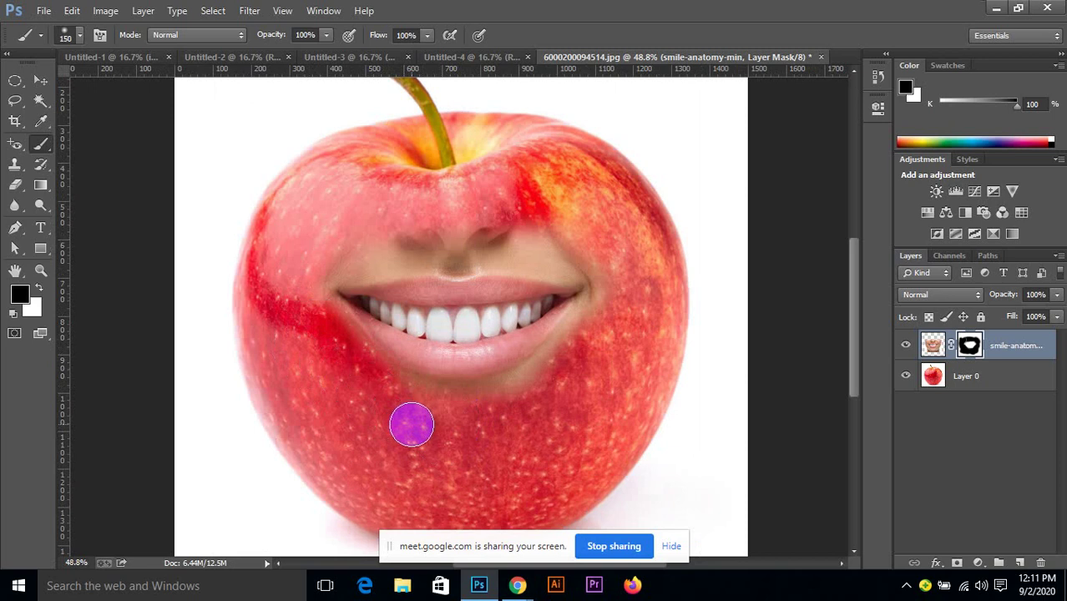
mouse_move(411, 426)
mouse_down()
mouse_move(544, 402)
mouse_move(504, 410)
mouse_move(572, 369)
mouse_move(597, 328)
mouse_move(559, 373)
mouse_move(495, 402)
mouse_move(387, 398)
mouse_move(474, 414)
mouse_move(550, 376)
mouse_move(589, 331)
mouse_up()
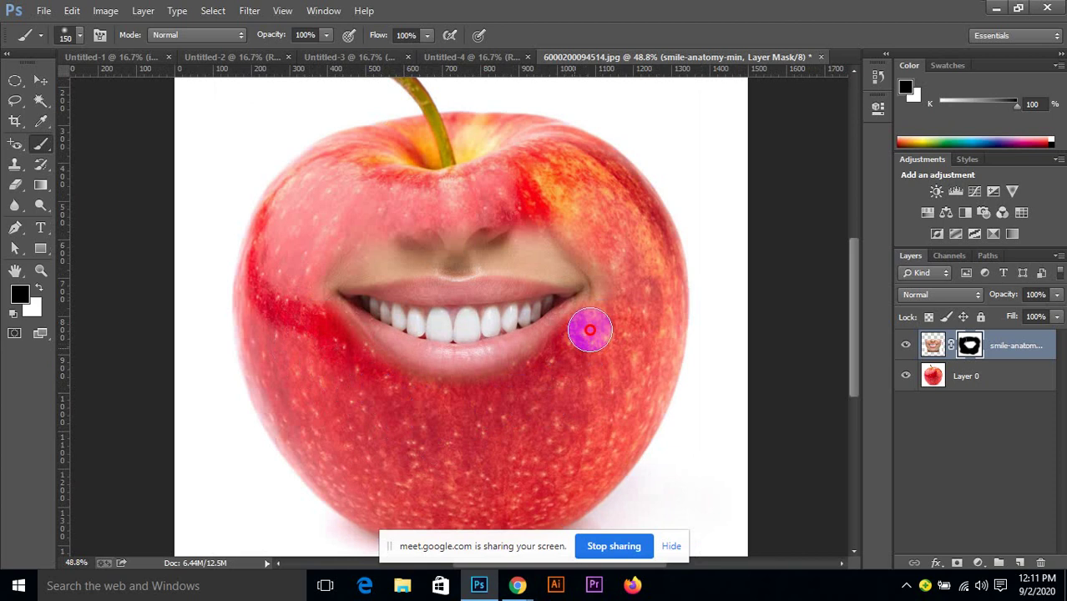
mouse_move(624, 238)
mouse_down()
mouse_move(528, 232)
mouse_move(571, 236)
mouse_move(389, 241)
mouse_move(435, 237)
mouse_up()
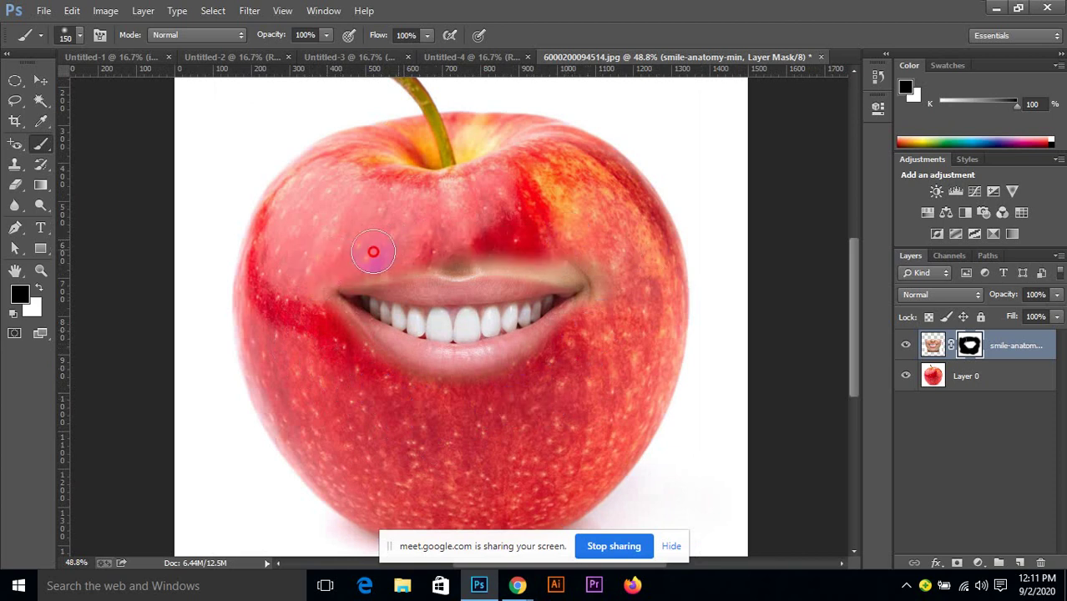
mouse_move(365, 257)
mouse_down()
mouse_move(551, 247)
mouse_move(542, 245)
mouse_move(567, 265)
mouse_move(599, 269)
mouse_move(613, 308)
mouse_up()
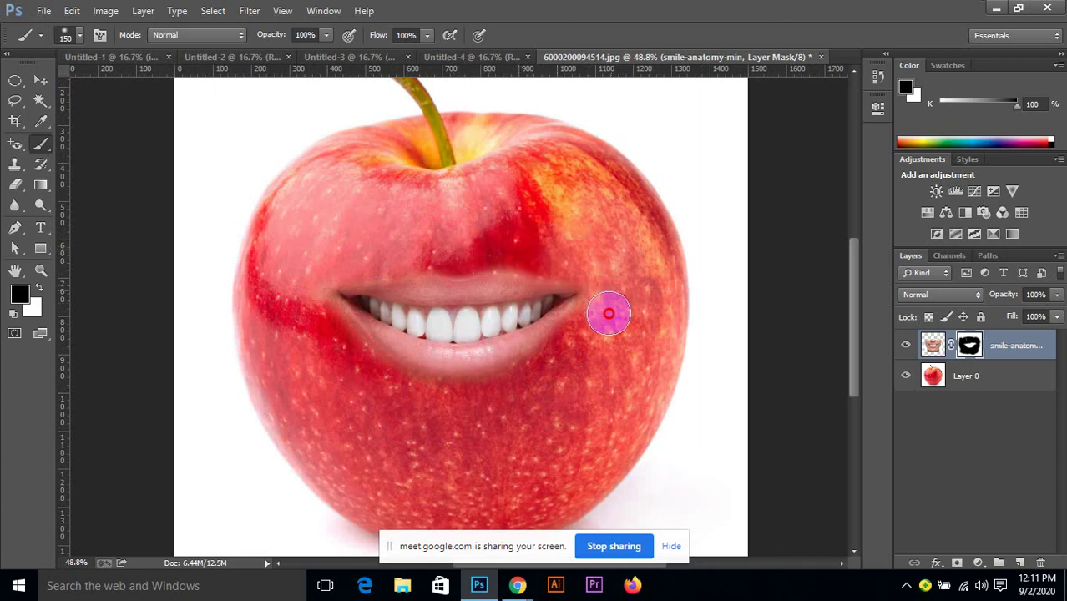
mouse_move(591, 346)
mouse_down()
mouse_move(476, 424)
mouse_move(360, 368)
mouse_move(391, 400)
mouse_up()
scroll(556, 436, down, 4)
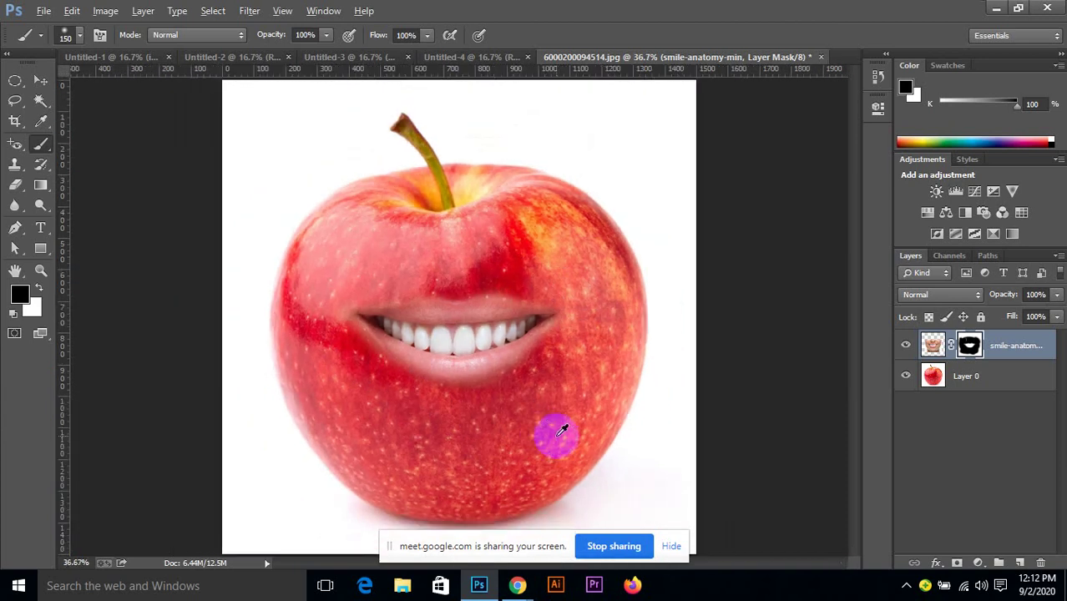
mouse_move(464, 269)
mouse_down()
mouse_move(503, 269)
mouse_move(545, 288)
mouse_move(538, 350)
mouse_move(407, 394)
mouse_up()
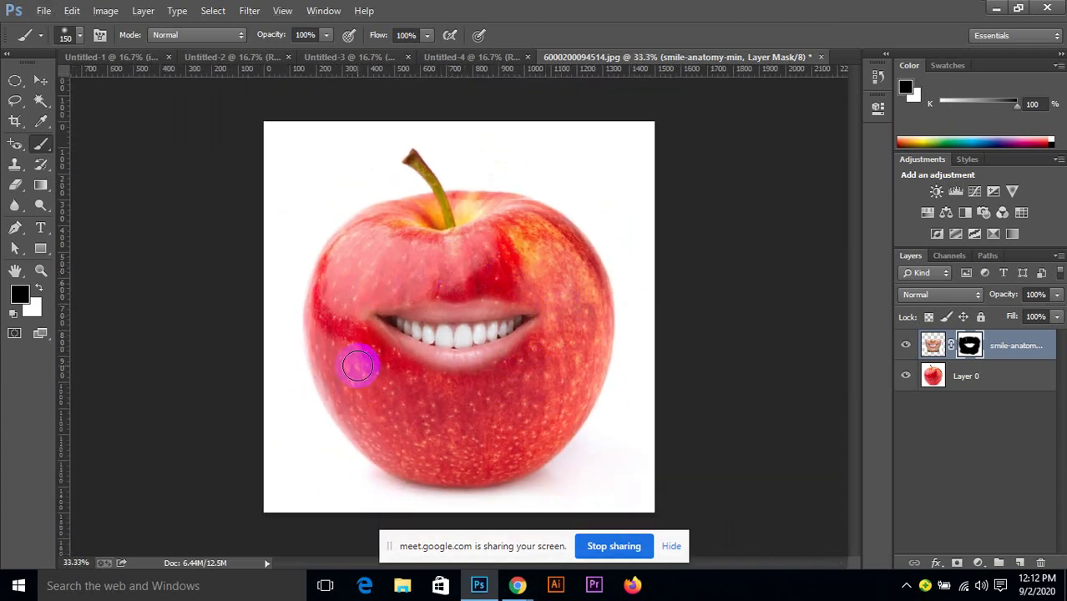
scroll(362, 359, down, 1)
scroll(363, 361, up, 3)
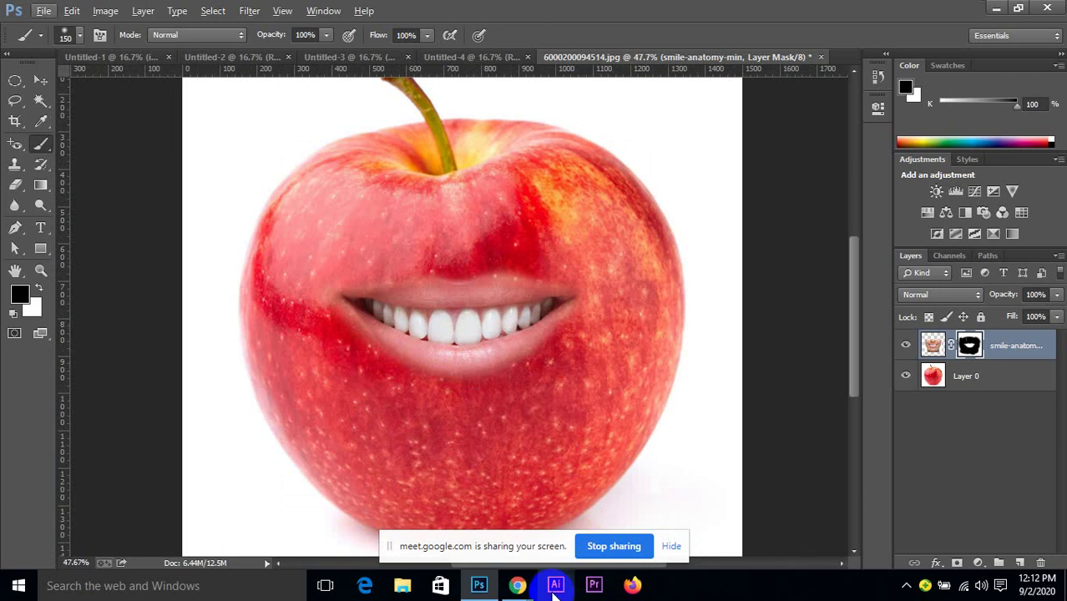
scroll(478, 433, down, 1)
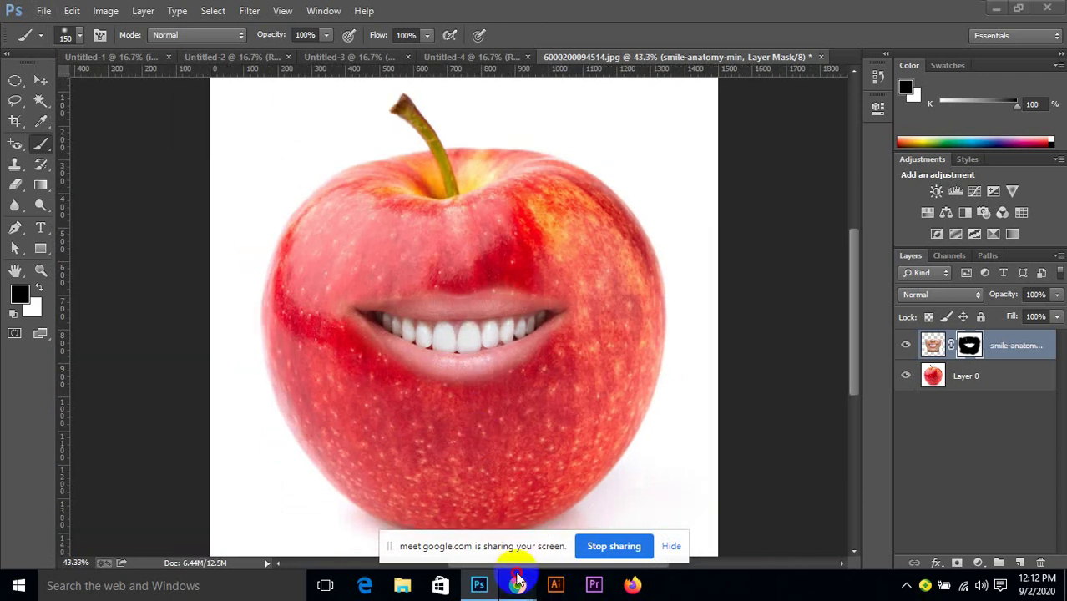
Switch to the Google Meet call in Chrome to check on the class, and return to the apple document in Photoshop.
mouse_move(517, 584)
click(428, 558)
click(142, 10)
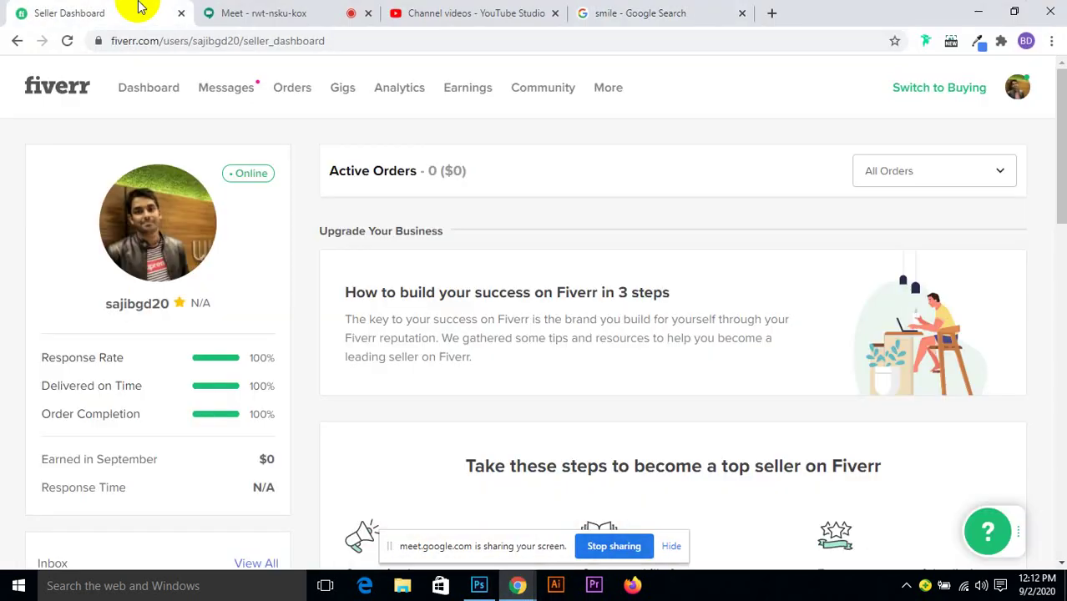
click(279, 10)
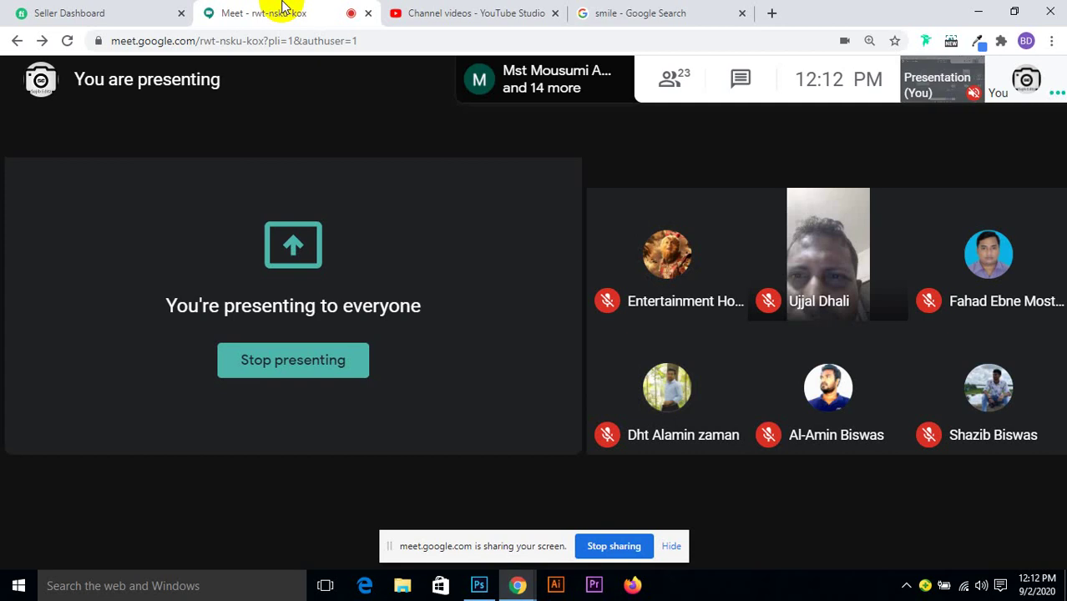
click(978, 12)
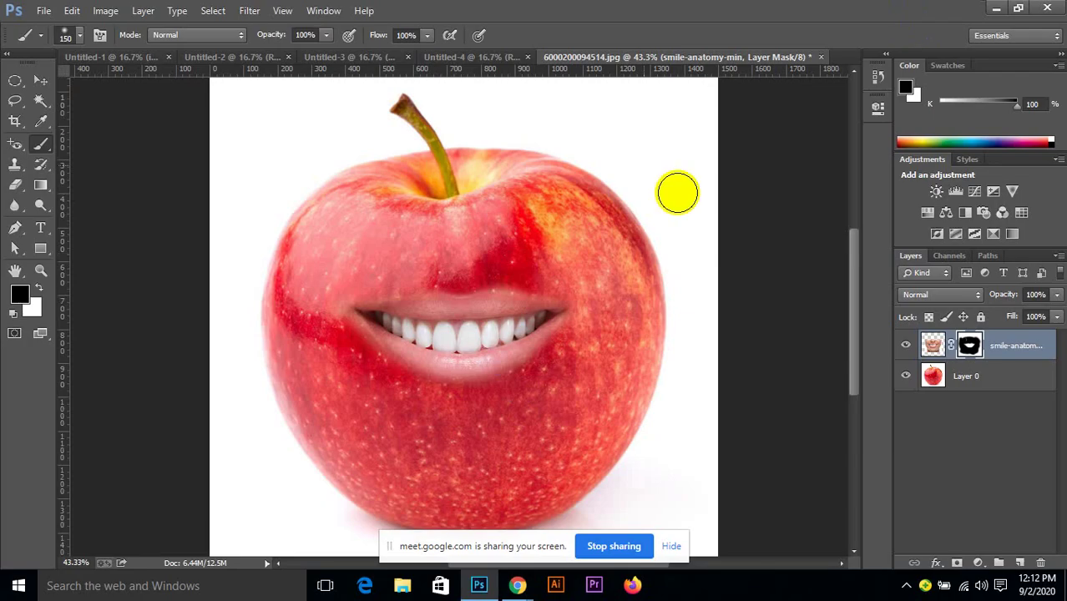
scroll(603, 335, down, 2)
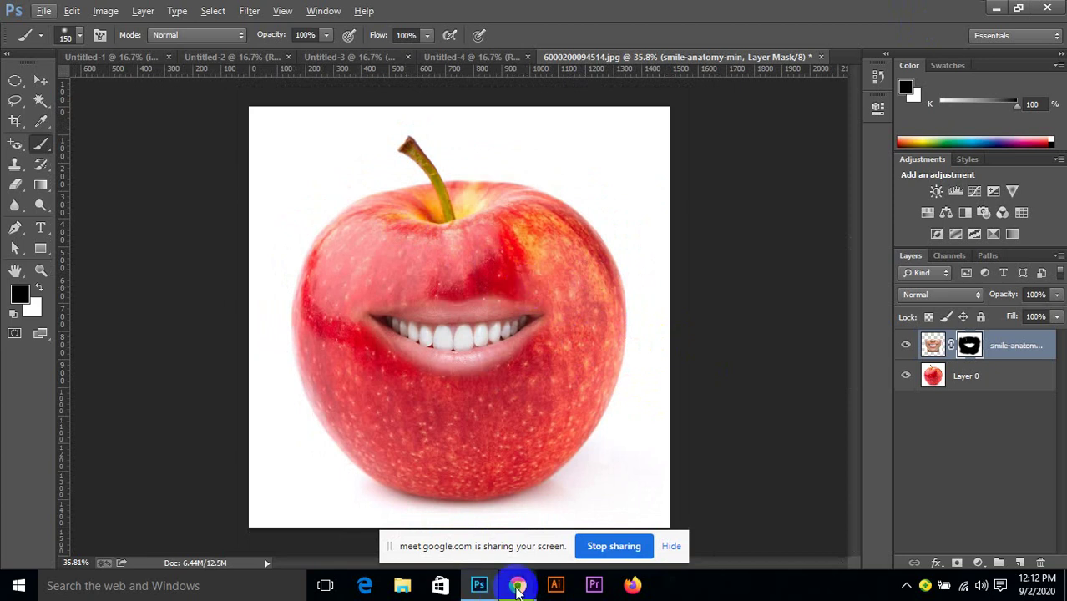
mouse_move(518, 585)
click(471, 499)
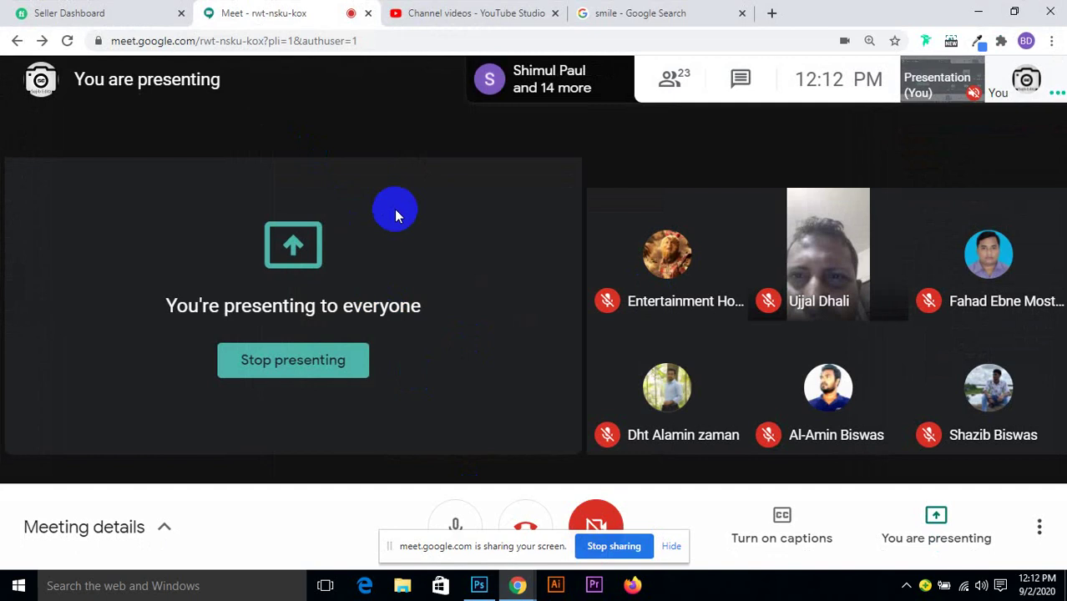
click(968, 11)
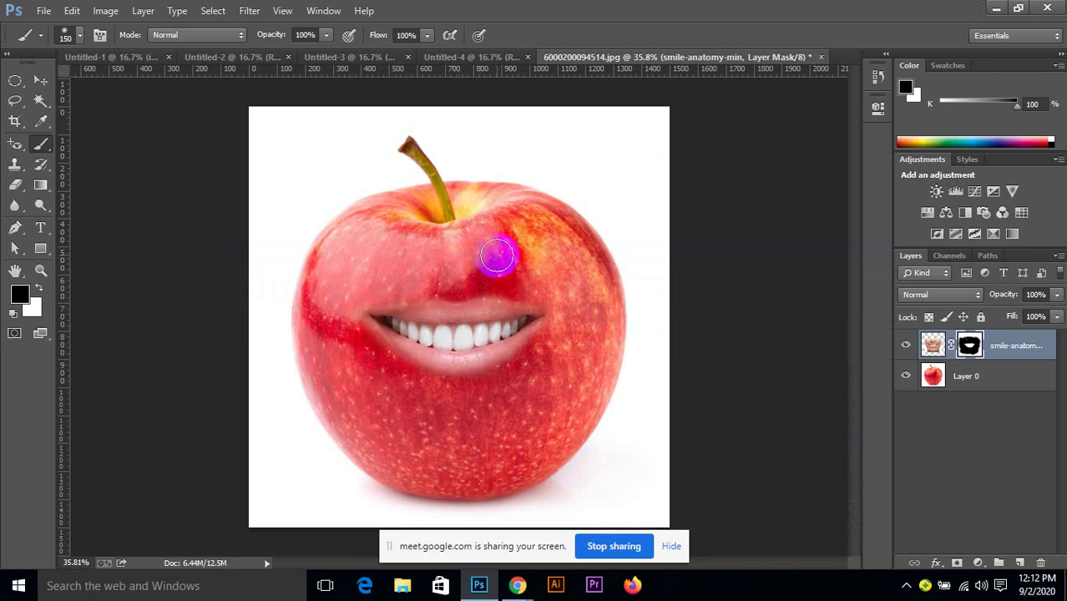
mouse_move(500, 256)
mouse_down()
mouse_move(621, 253)
mouse_move(629, 221)
mouse_move(690, 191)
mouse_up()
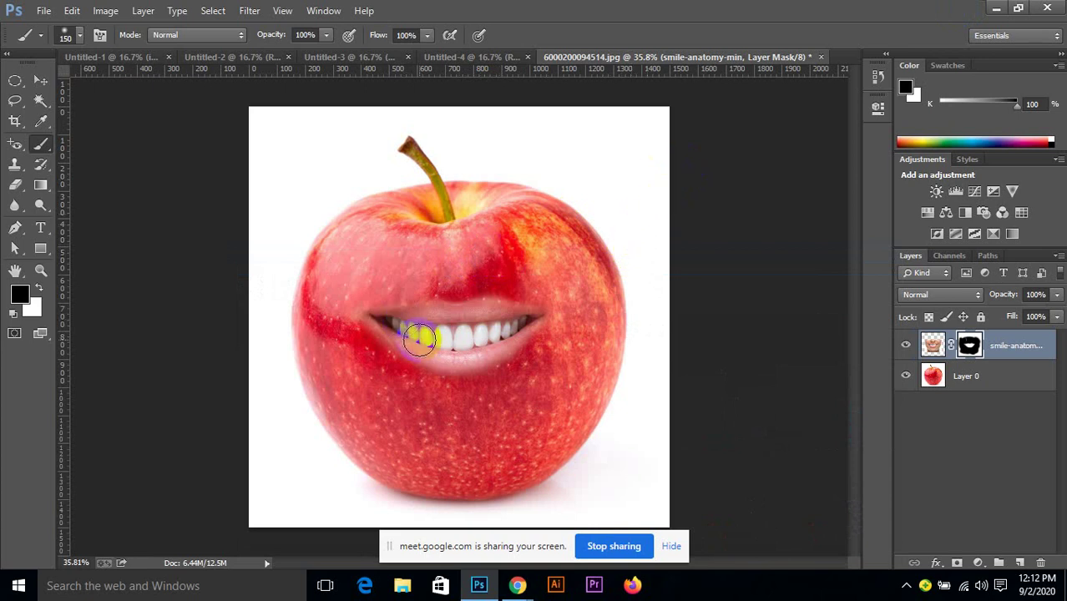
mouse_move(419, 338)
mouse_down()
mouse_move(381, 351)
mouse_move(390, 276)
mouse_up()
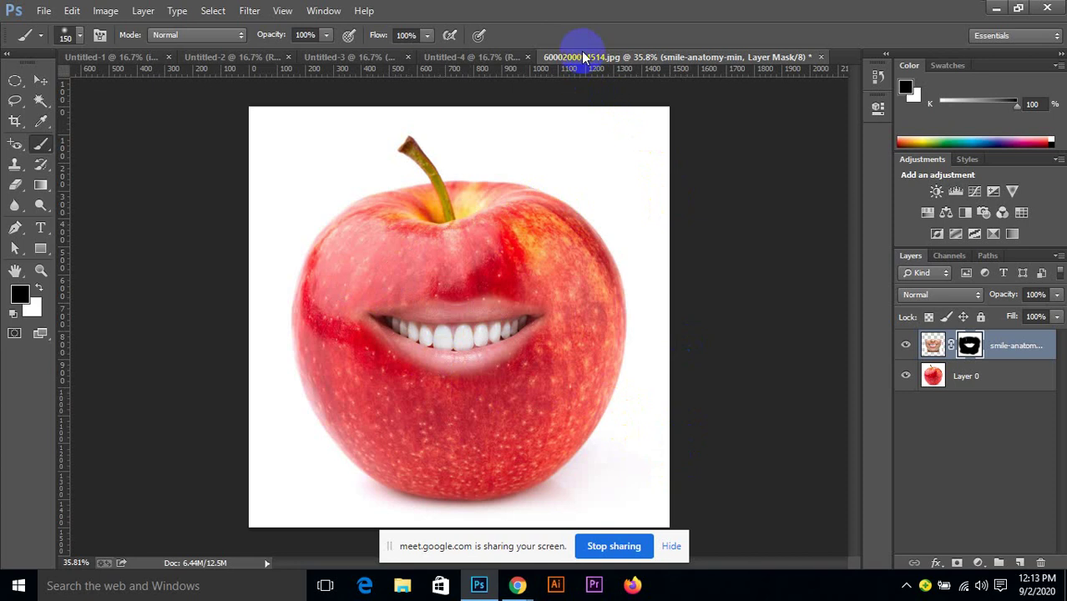
click(820, 58)
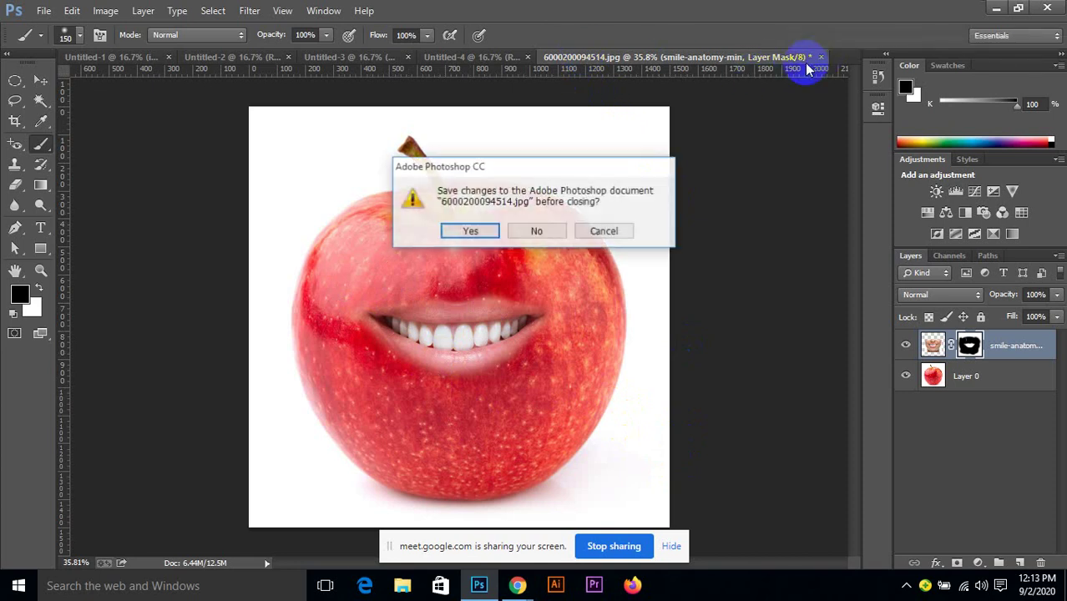
click(540, 231)
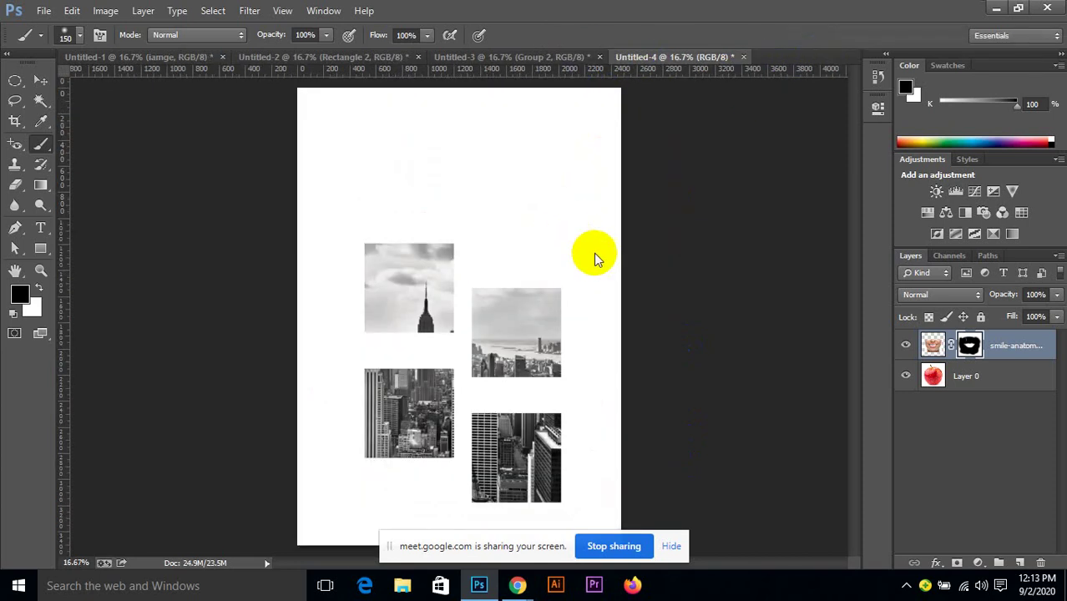
click(44, 11)
click(45, 41)
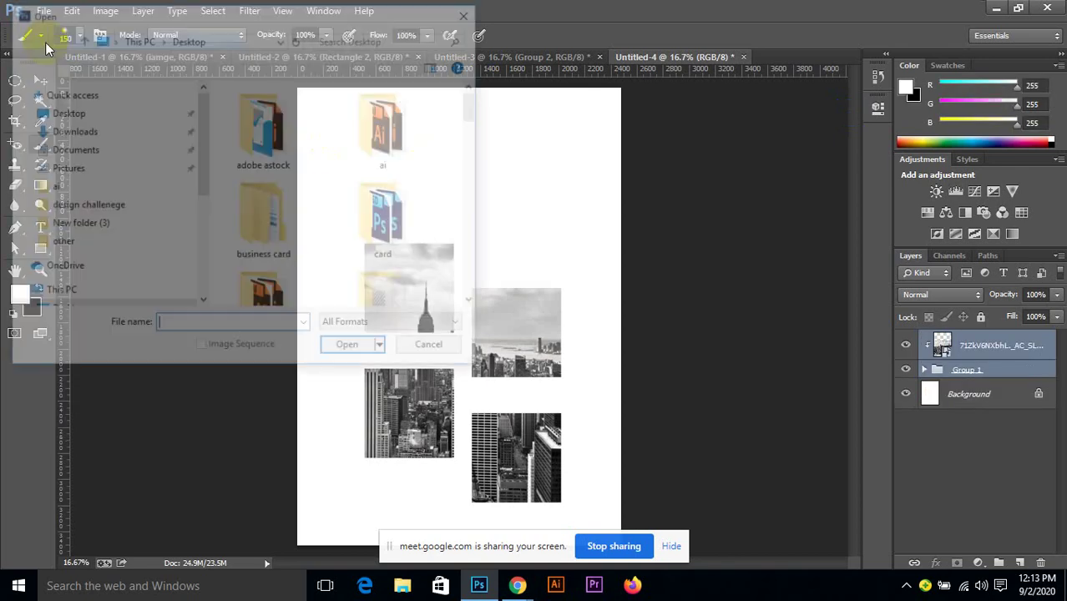
drag(473, 108, 495, 203)
click(387, 154)
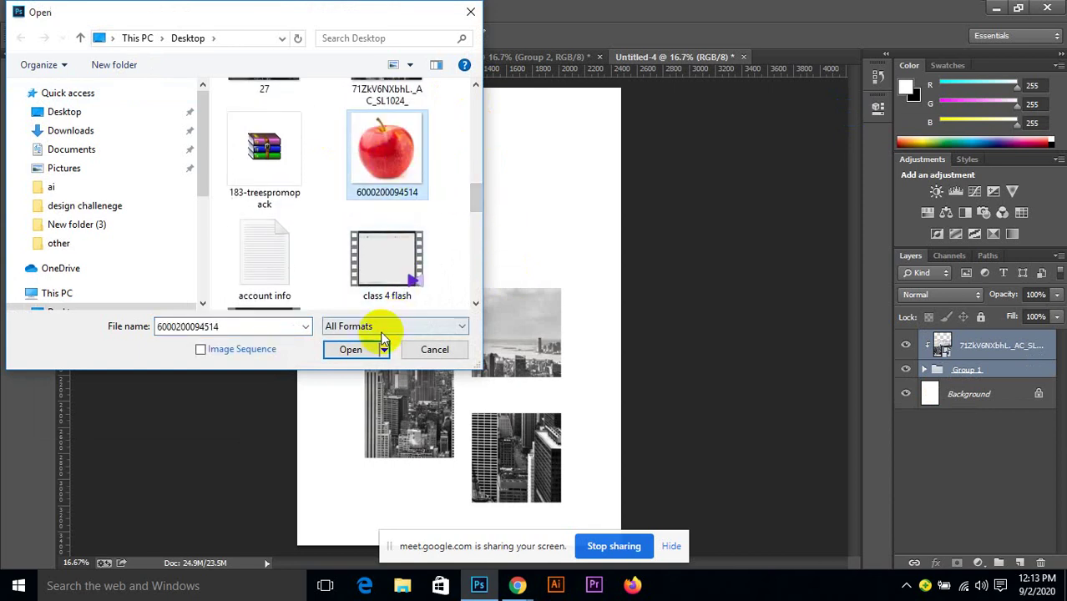
click(351, 348)
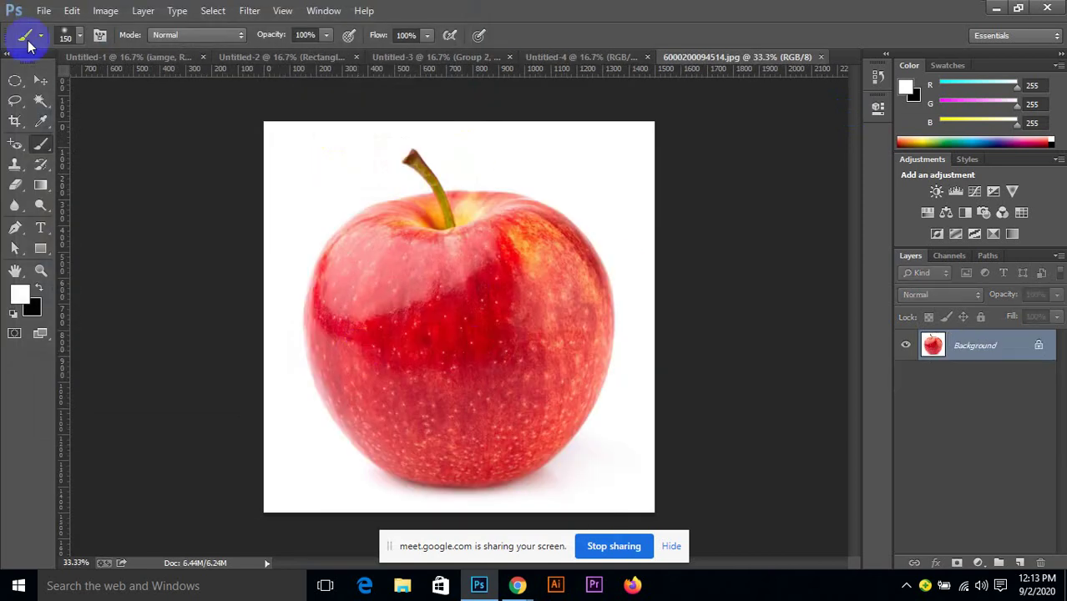
Place the smile-anatomy-min image from the Desktop into the apple document.
click(44, 12)
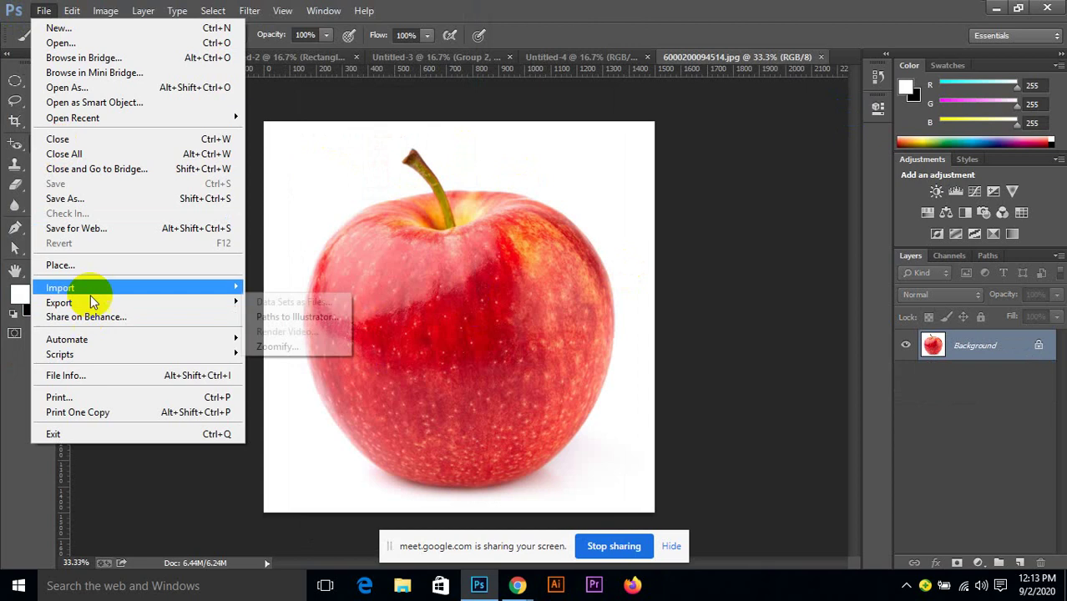
click(86, 262)
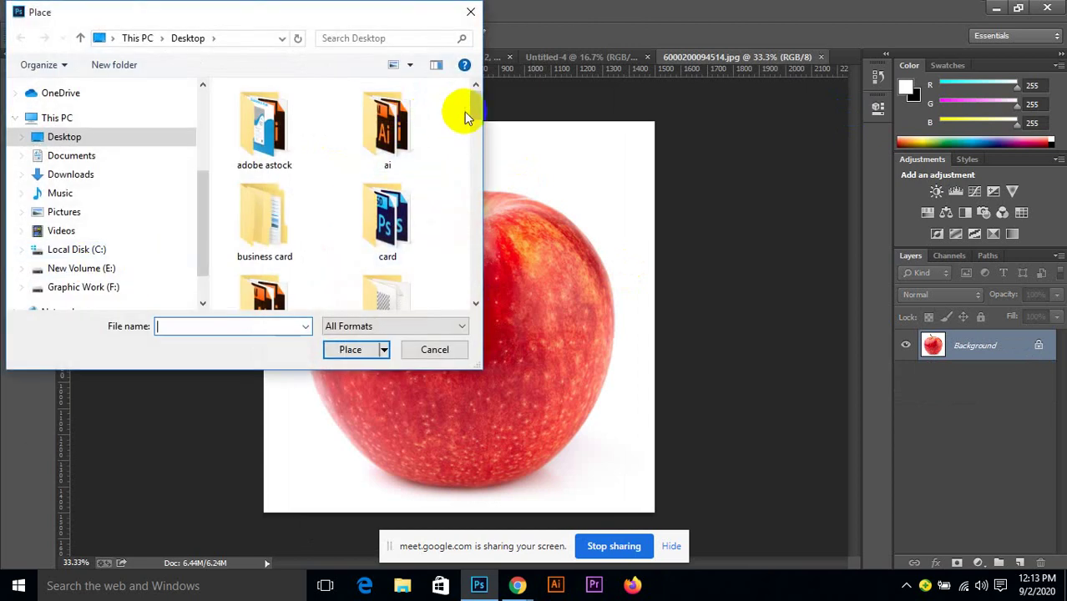
drag(472, 112, 443, 287)
click(258, 267)
click(351, 350)
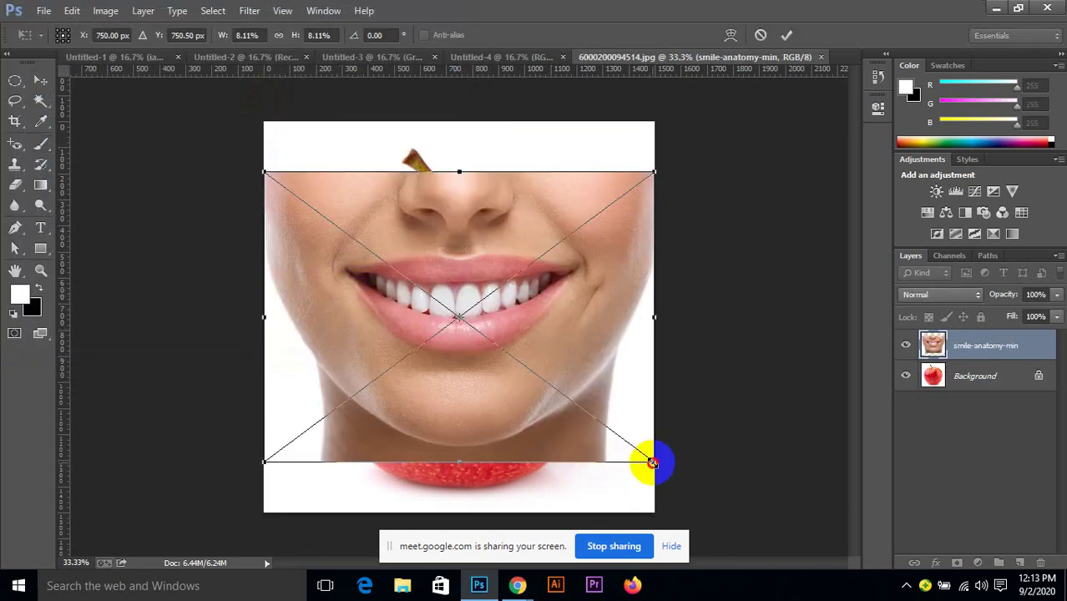
Scale the placed smile image to 6% and position it over the middle of the apple, slightly below centre.
drag(652, 463, 595, 409)
drag(518, 276, 528, 306)
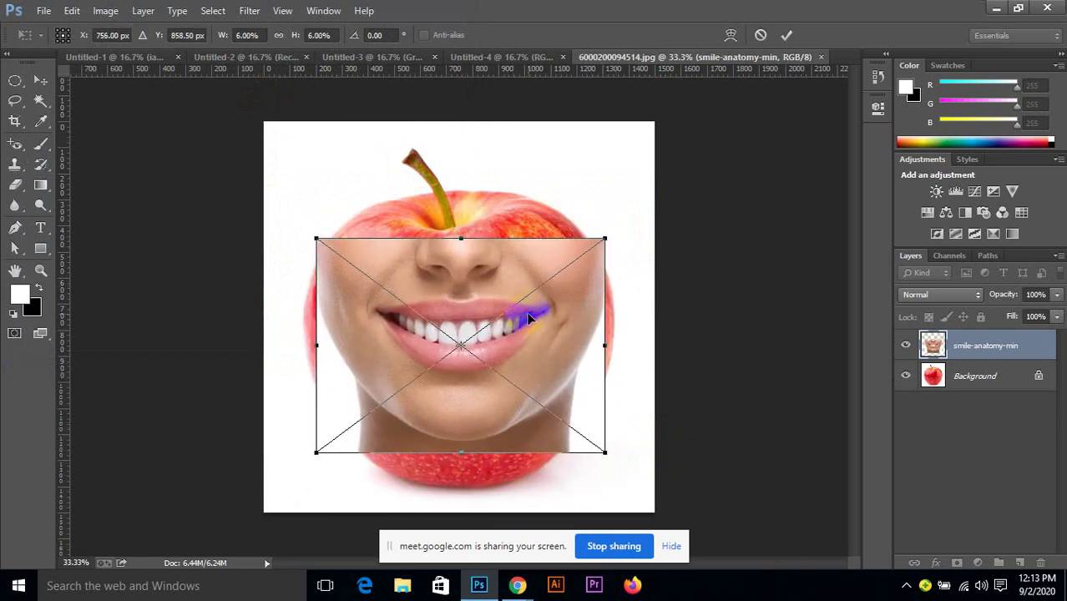
click(785, 34)
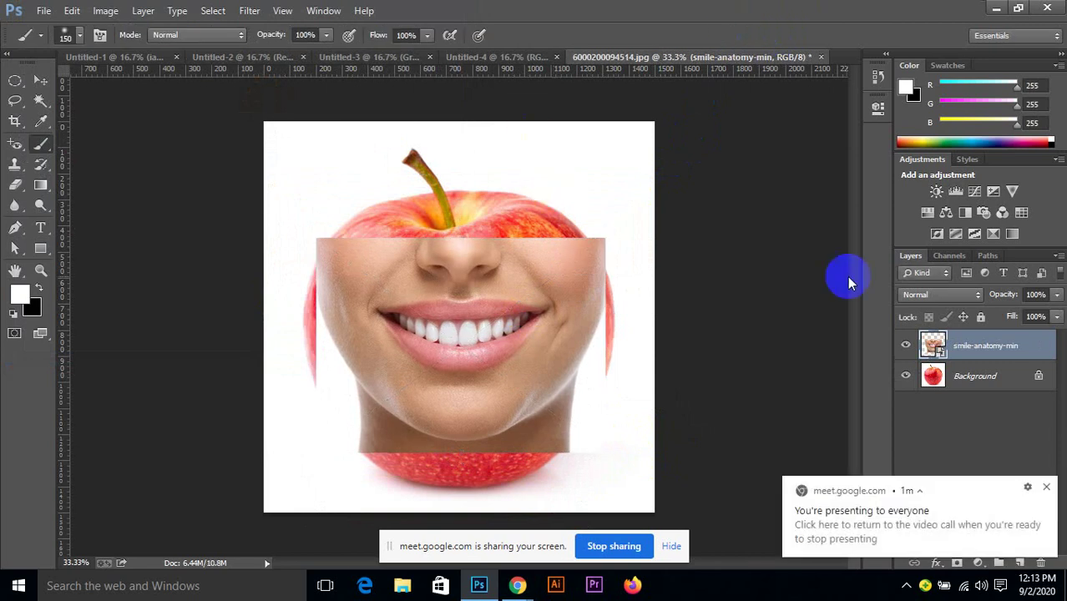
click(1046, 489)
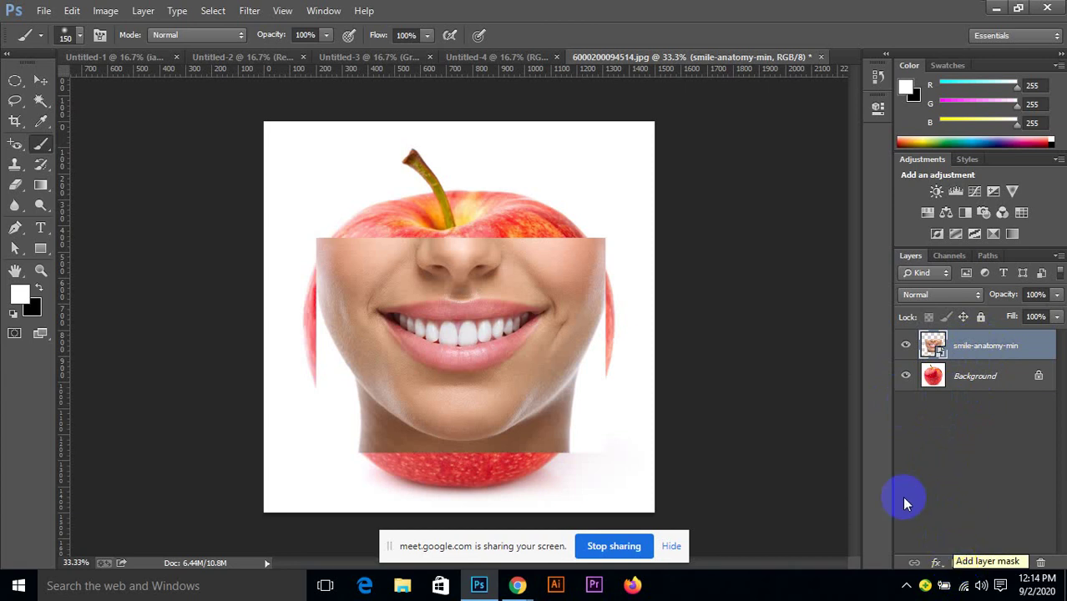
Add a layer mask to the smile layer and hide both cheeks and the neck with a 300 px black brush.
click(956, 563)
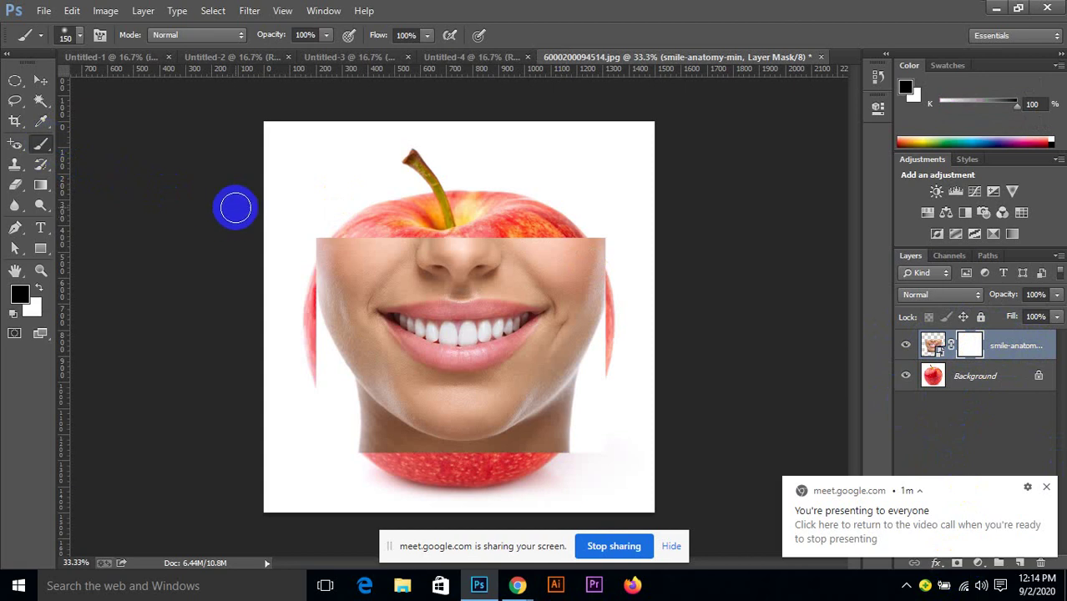
key(bracketright)
key(bracketright)
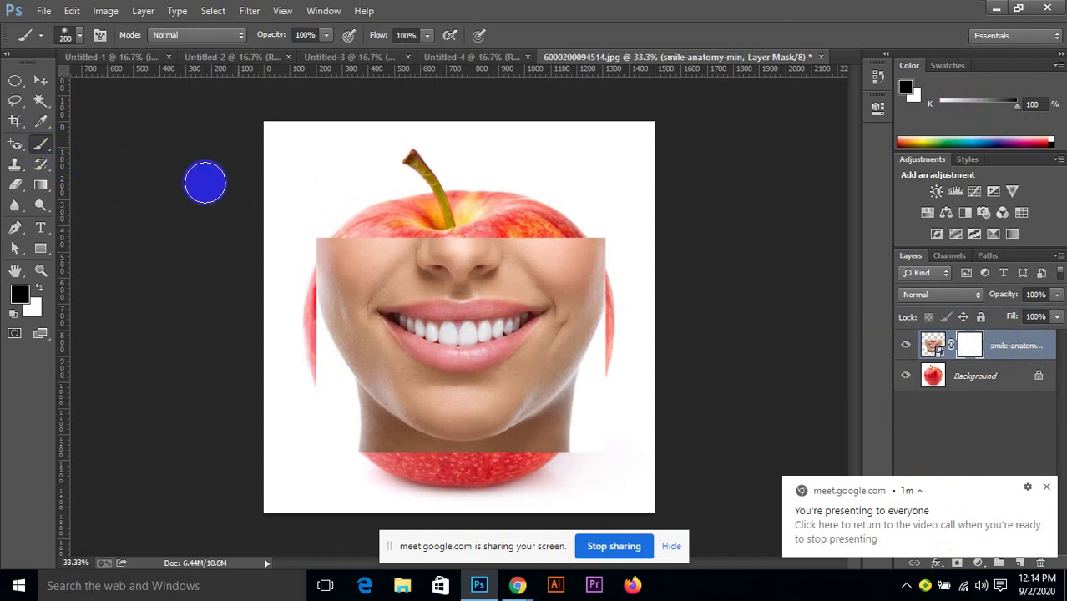
click(269, 196)
key(bracketright)
key(bracketright)
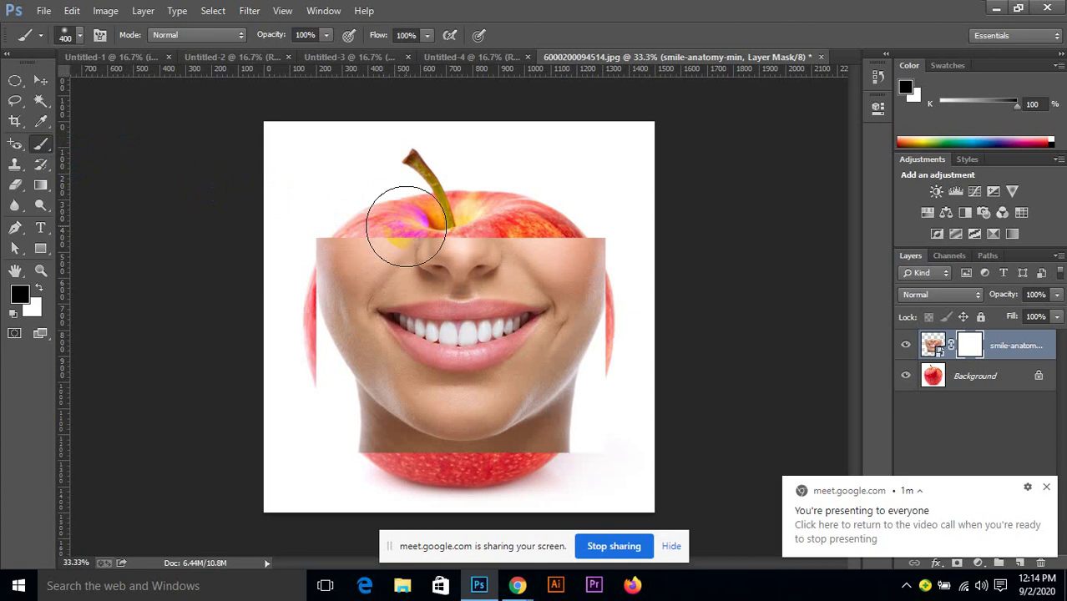
key(bracketleft)
key(bracketleft)
key(bracketleft)
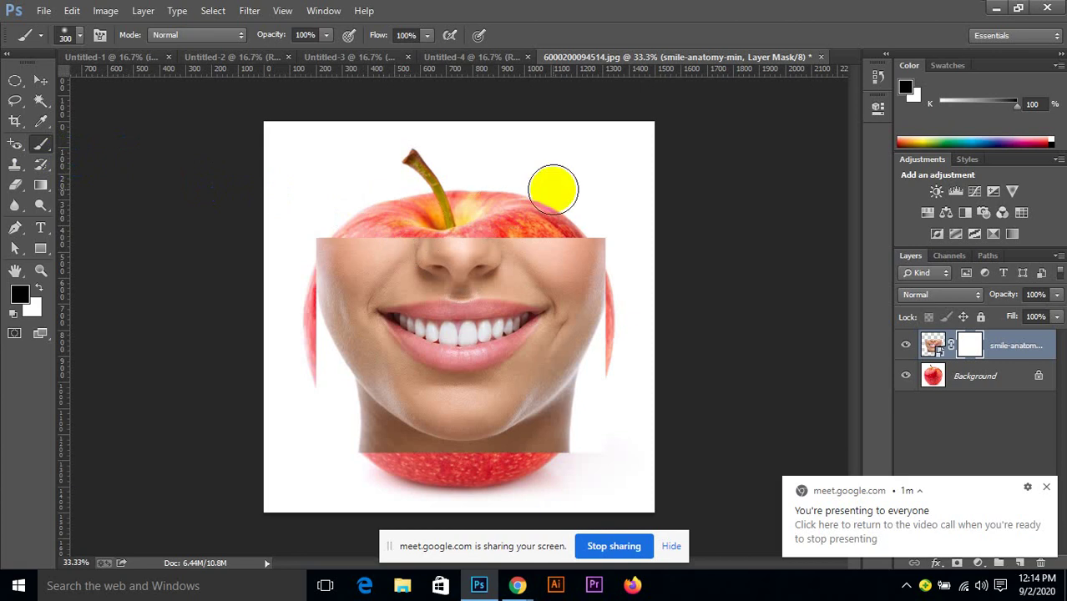
mouse_move(648, 231)
mouse_down()
mouse_move(599, 290)
mouse_move(593, 227)
mouse_move(563, 242)
mouse_move(572, 275)
mouse_move(539, 228)
mouse_move(604, 296)
mouse_move(596, 374)
mouse_move(555, 426)
mouse_move(509, 445)
mouse_move(521, 439)
mouse_move(386, 445)
mouse_move(445, 448)
mouse_move(365, 412)
mouse_move(391, 431)
mouse_move(324, 363)
mouse_move(347, 386)
mouse_move(315, 332)
mouse_move(310, 271)
mouse_move(330, 234)
mouse_up()
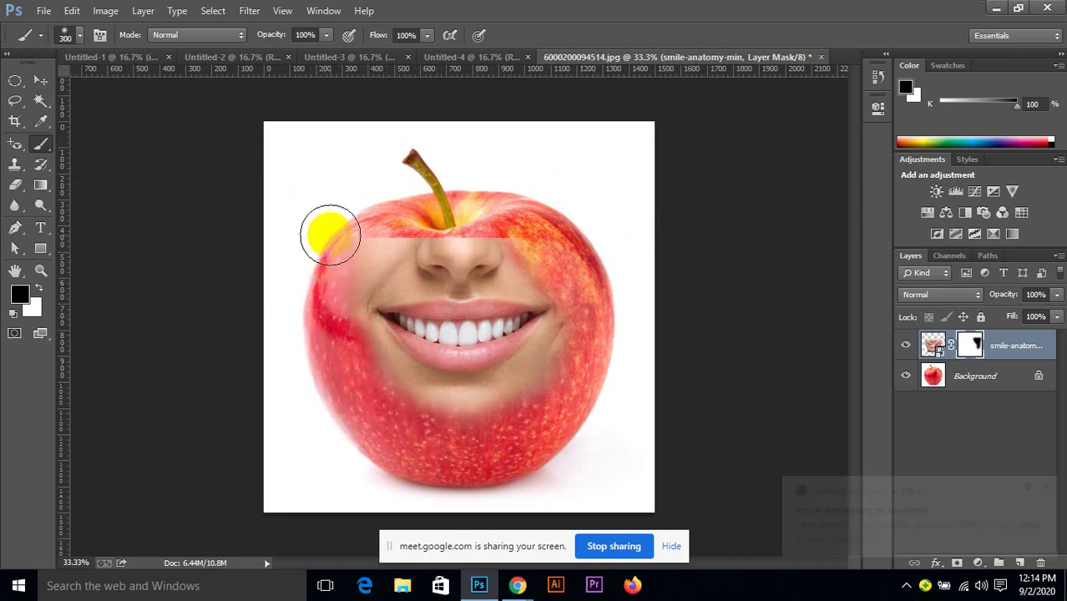
Demonstrate restoring the left cheek and neck with white on the mask, and return the brush colour to black.
click(39, 288)
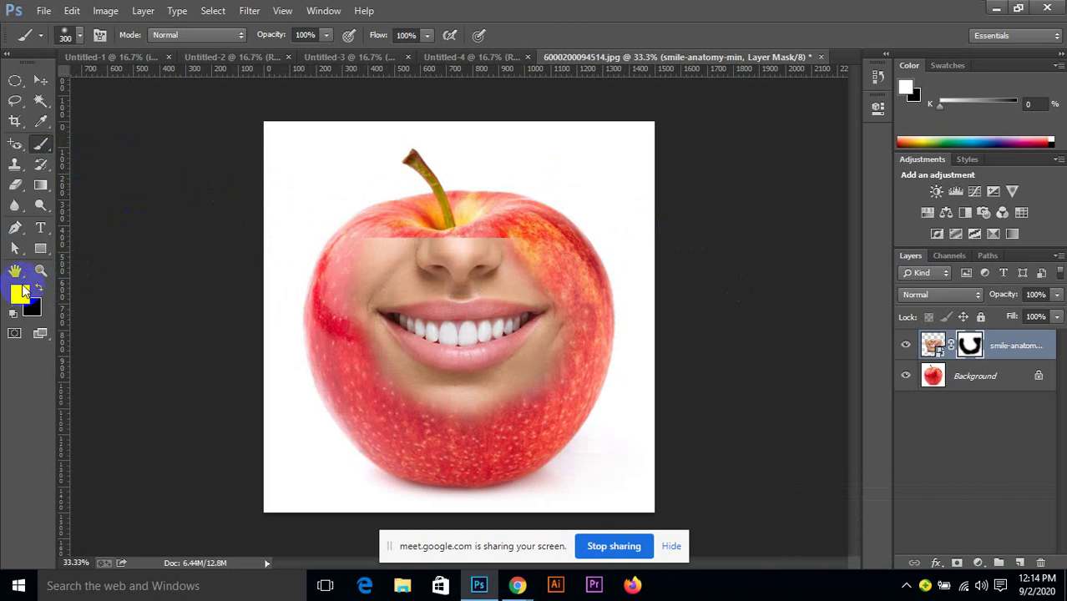
mouse_move(349, 333)
mouse_down()
mouse_move(302, 324)
mouse_move(378, 381)
mouse_move(393, 429)
mouse_move(451, 454)
mouse_move(584, 401)
mouse_up()
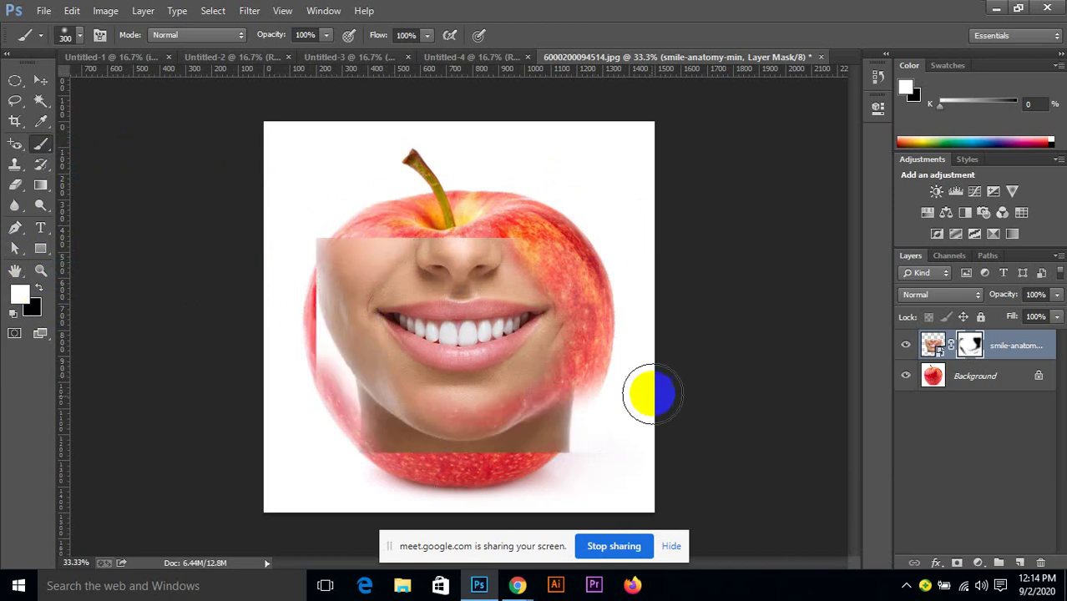
click(36, 288)
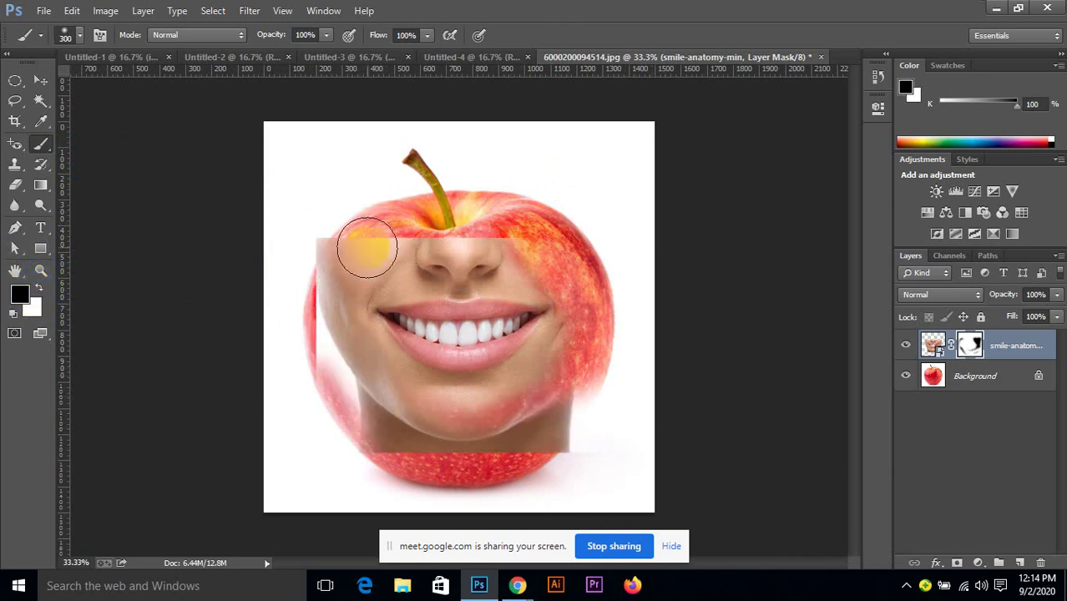
Mask out the cheeks, neck, outer chin and nose around the mouth in black with a 250 px brush.
scroll(404, 238, up, 1)
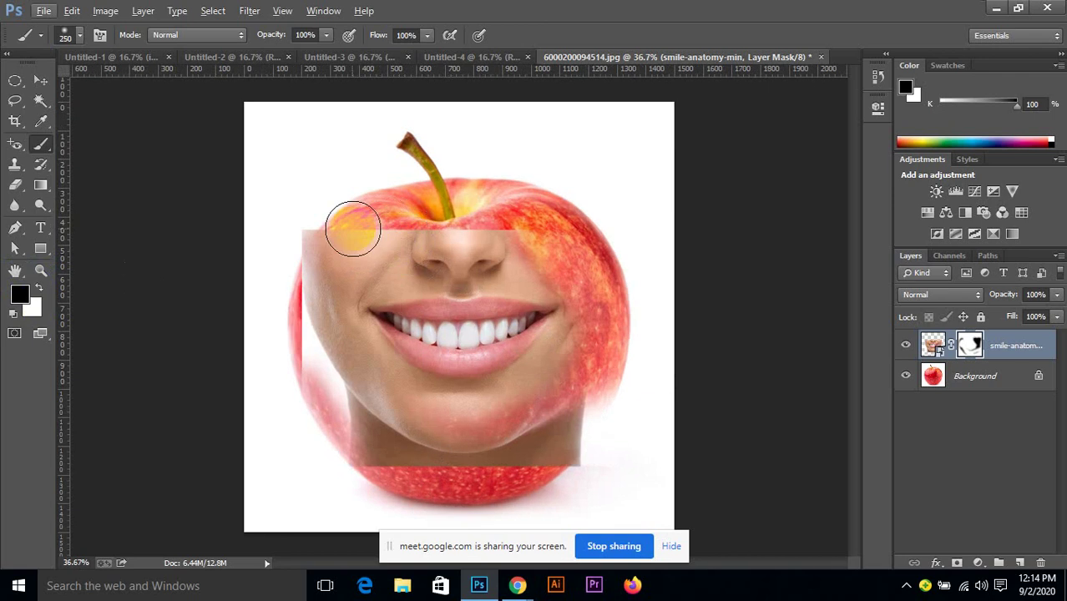
mouse_move(347, 231)
mouse_down()
mouse_move(281, 300)
mouse_move(367, 412)
mouse_move(376, 435)
mouse_move(357, 435)
mouse_move(547, 444)
mouse_move(620, 464)
mouse_up()
key(])
mouse_move(557, 444)
mouse_down()
mouse_move(508, 436)
mouse_move(566, 406)
mouse_move(545, 406)
mouse_move(564, 405)
mouse_move(585, 383)
mouse_move(570, 403)
mouse_move(604, 350)
mouse_move(637, 336)
mouse_move(647, 263)
mouse_move(281, 202)
mouse_move(436, 198)
mouse_move(241, 231)
mouse_move(368, 234)
mouse_up()
scroll(550, 403, up, 3)
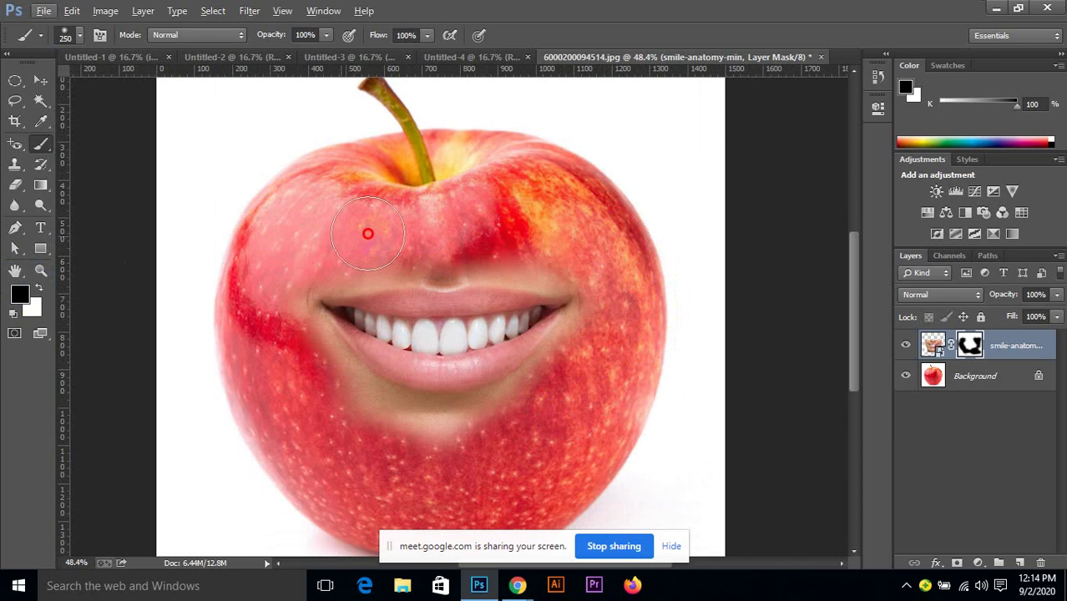
mouse_move(440, 217)
mouse_down()
mouse_move(542, 235)
mouse_move(511, 238)
mouse_move(566, 247)
mouse_up()
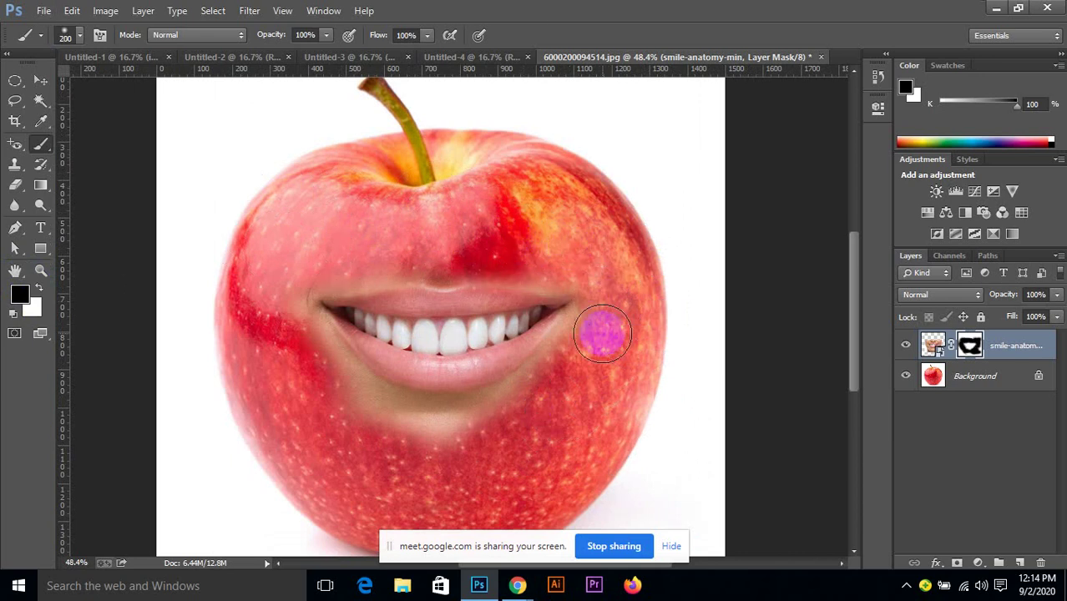
Reduce the brush to 150 px and mask out the remaining skin closely around the lips and below the mouth.
key(bracketleft)
key(bracketleft)
key(bracketleft)
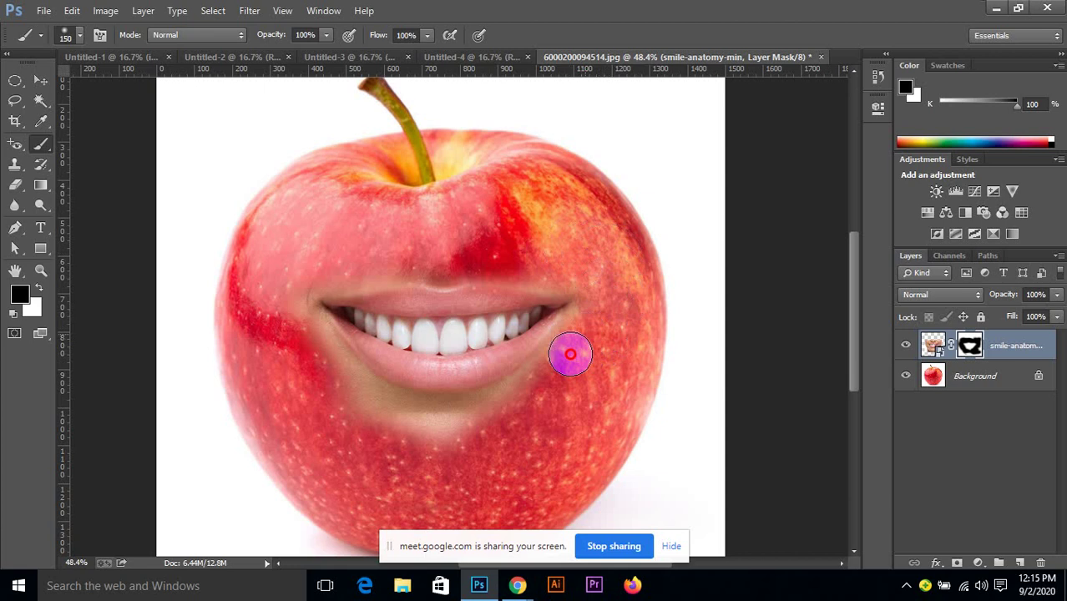
mouse_move(571, 352)
mouse_down()
mouse_move(486, 430)
mouse_move(347, 388)
mouse_move(310, 358)
mouse_move(288, 316)
mouse_move(321, 365)
mouse_move(295, 284)
mouse_up()
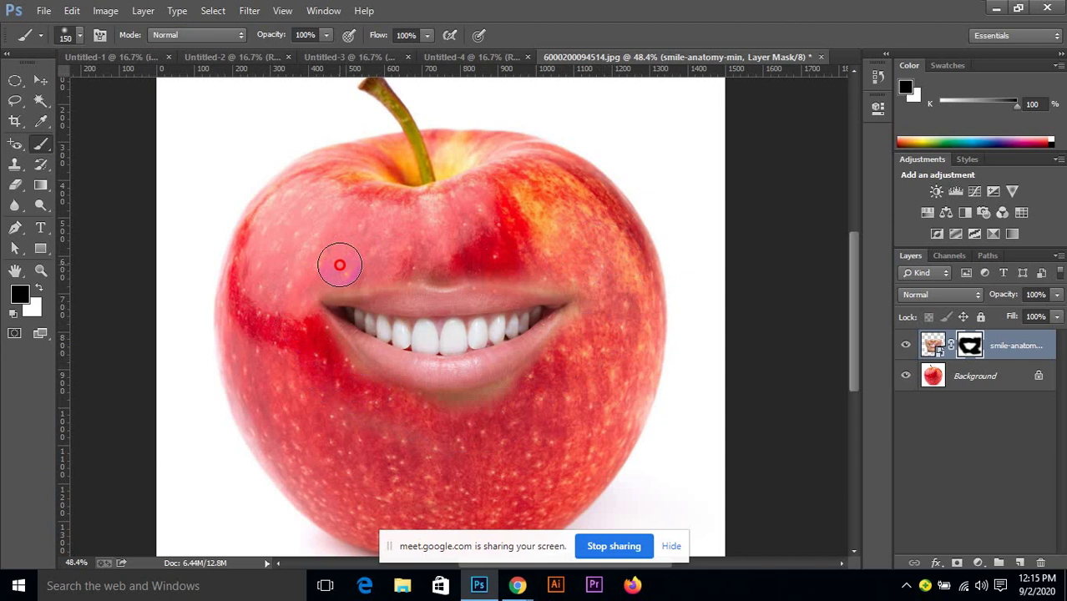
mouse_move(604, 287)
mouse_down()
mouse_move(589, 328)
mouse_move(514, 403)
mouse_move(436, 421)
mouse_move(400, 424)
mouse_move(384, 419)
mouse_move(424, 420)
mouse_move(340, 404)
mouse_move(286, 337)
mouse_move(408, 412)
mouse_up()
scroll(493, 409, down, 1)
scroll(492, 409, down, 3)
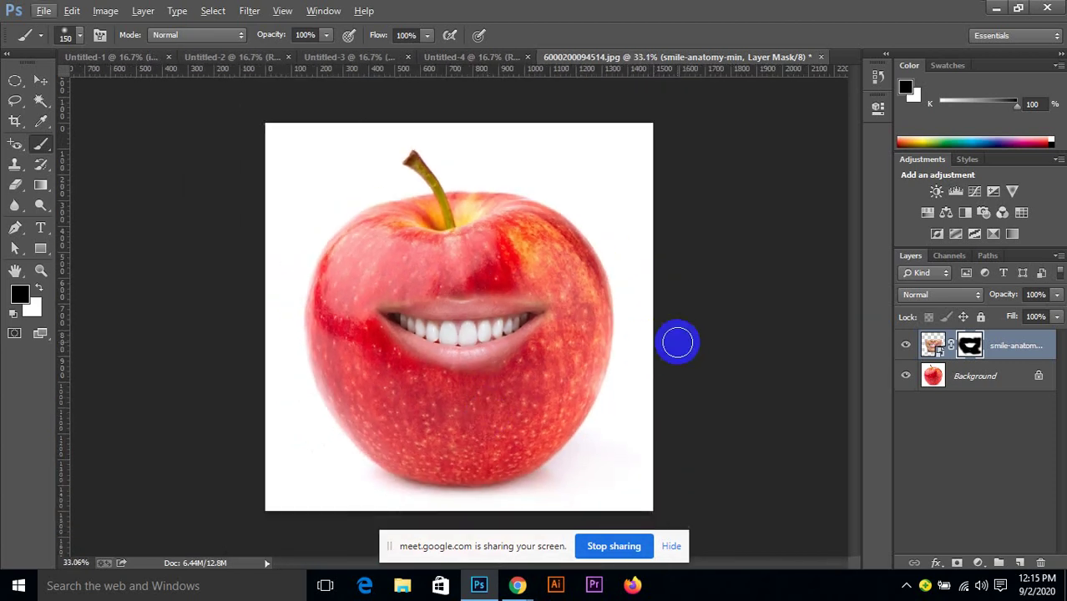
click(649, 355)
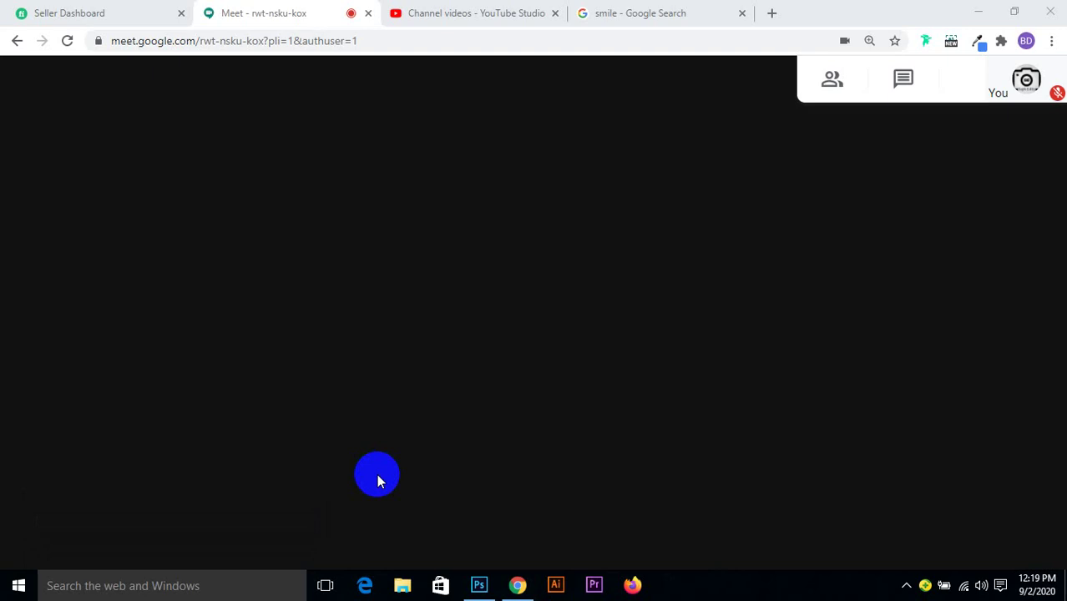
Unmute the microphone in the Google Meet call in Chrome to talk with the class.
click(376, 473)
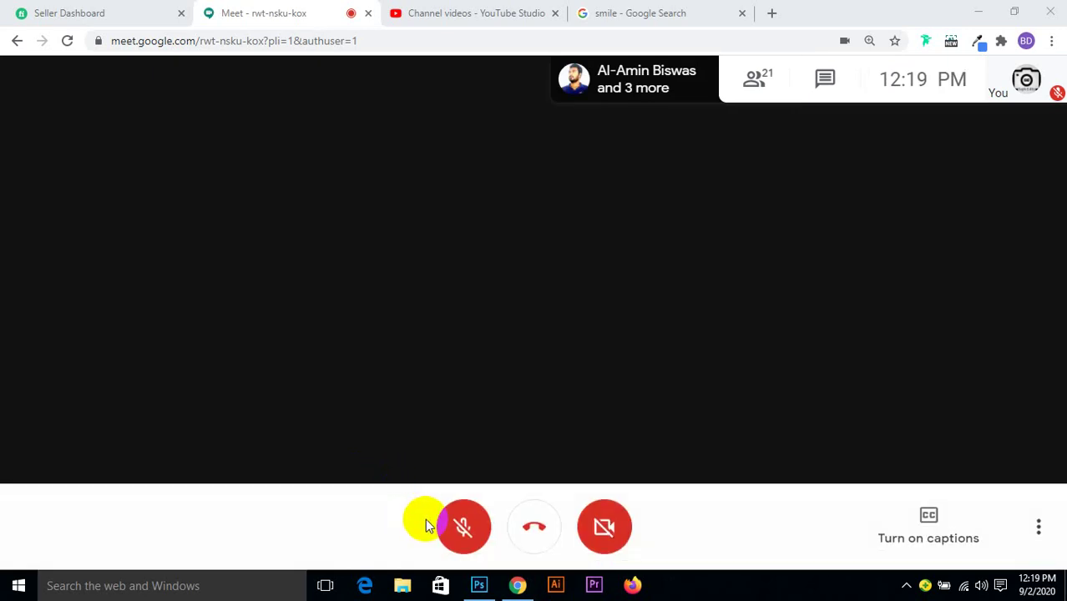
click(464, 524)
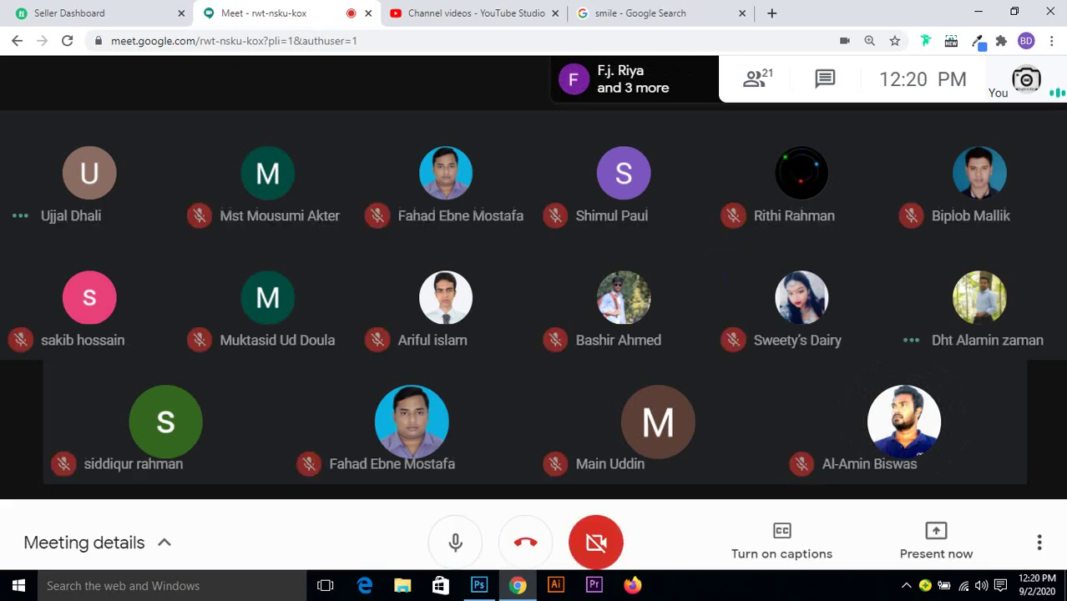
mouse_move(846, 323)
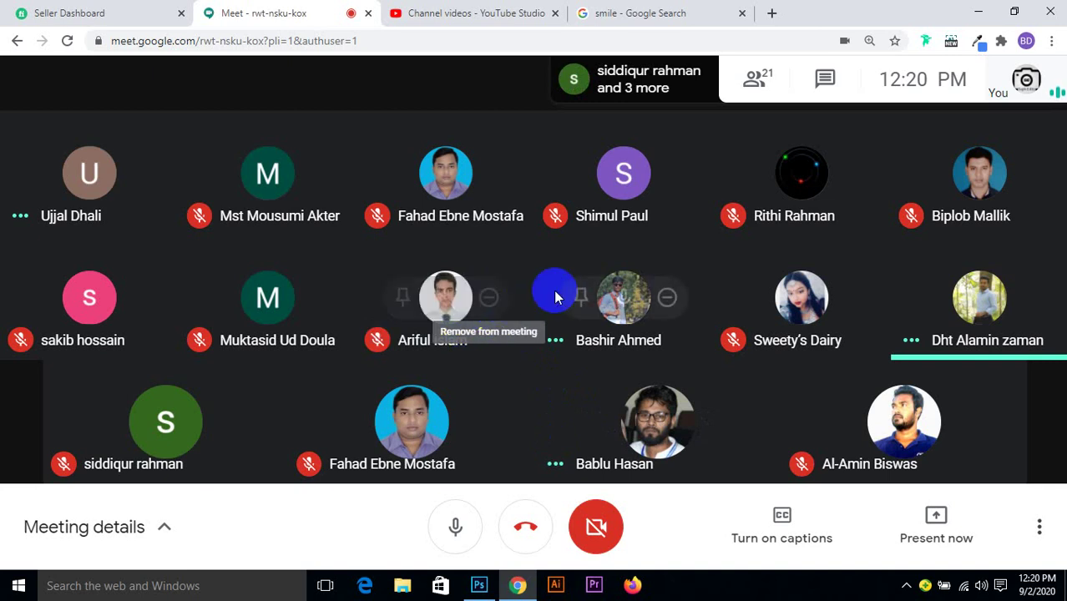
click(769, 13)
click(479, 40)
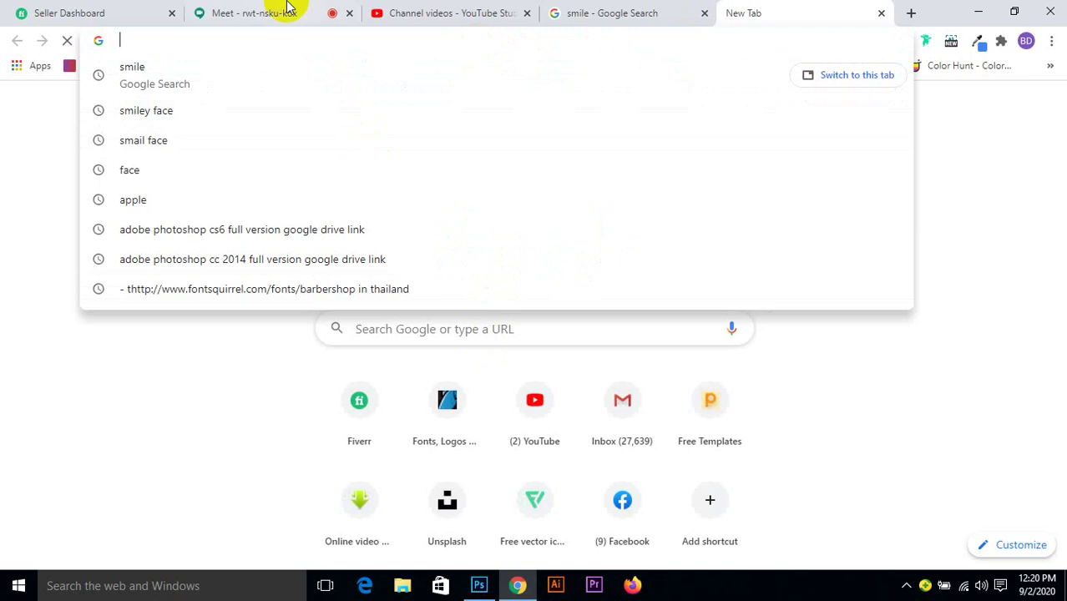
click(529, 585)
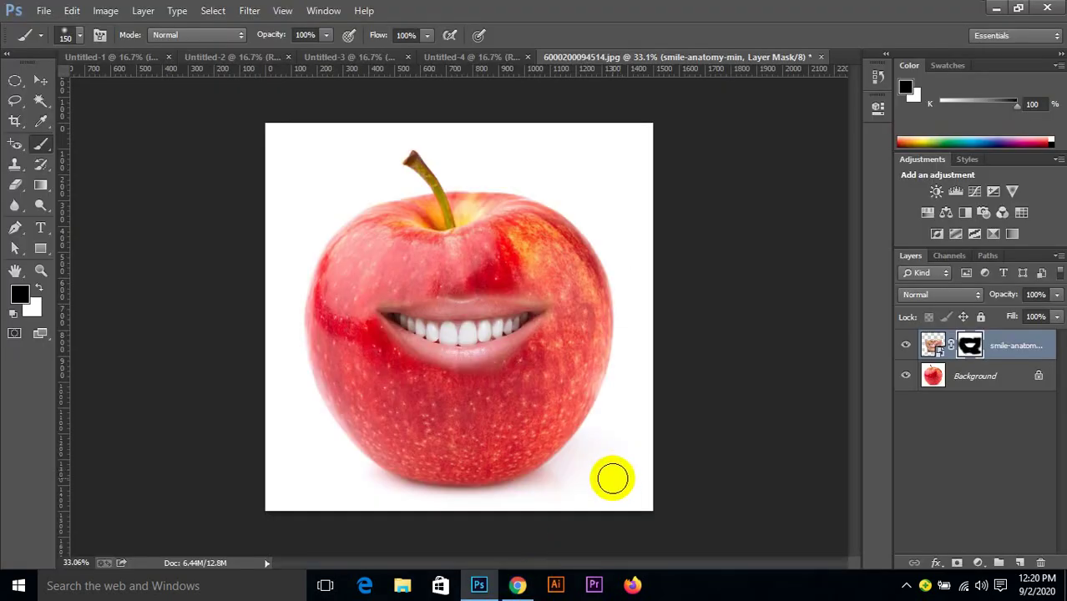
click(518, 585)
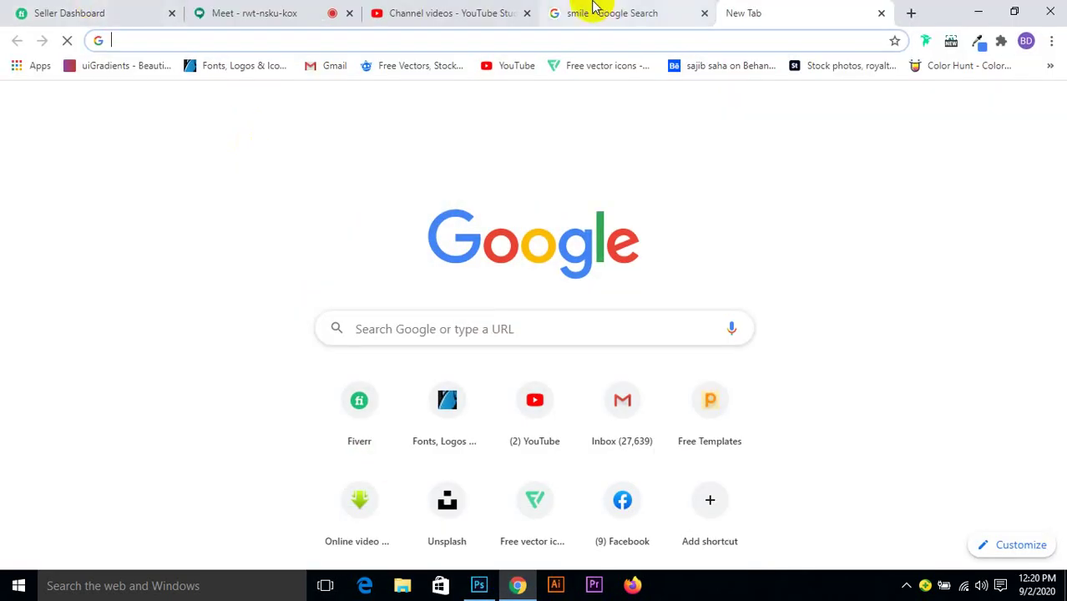
Return to the Google Meet call and present the entire screen to the class.
click(280, 12)
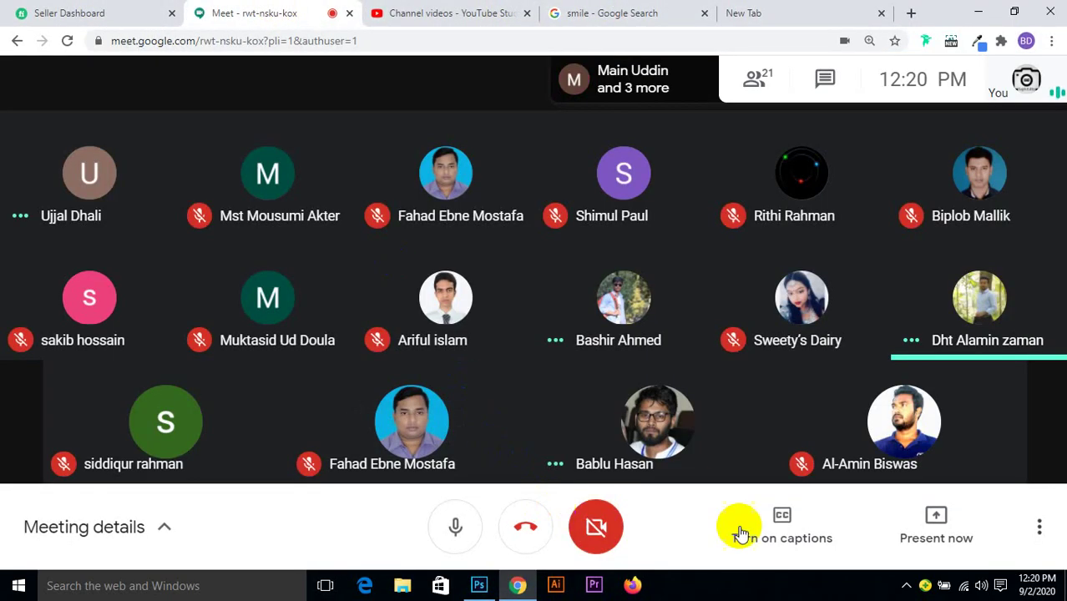
click(935, 524)
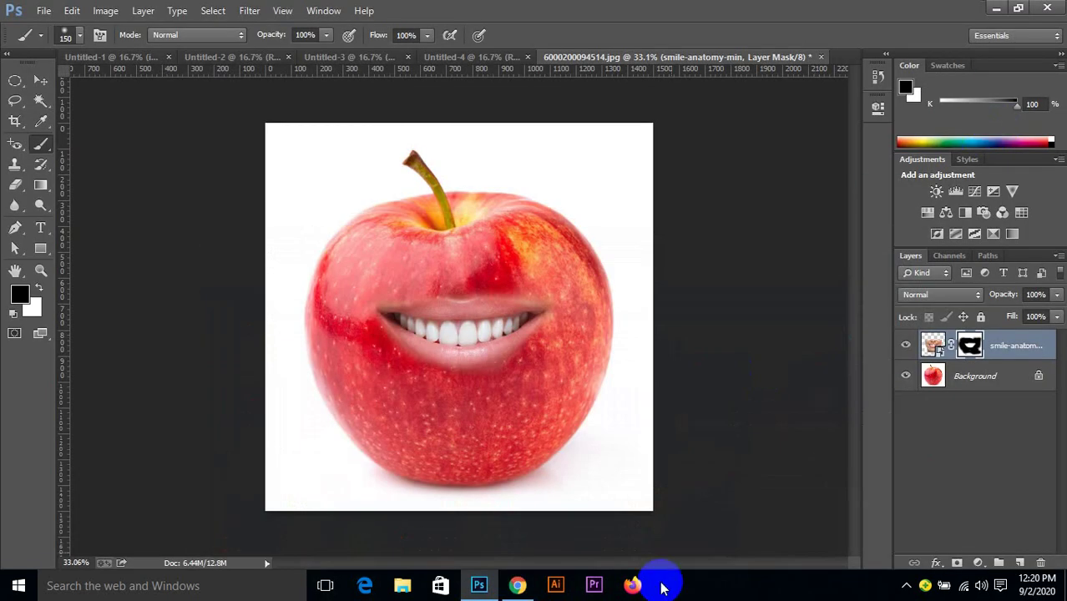
click(518, 585)
click(945, 354)
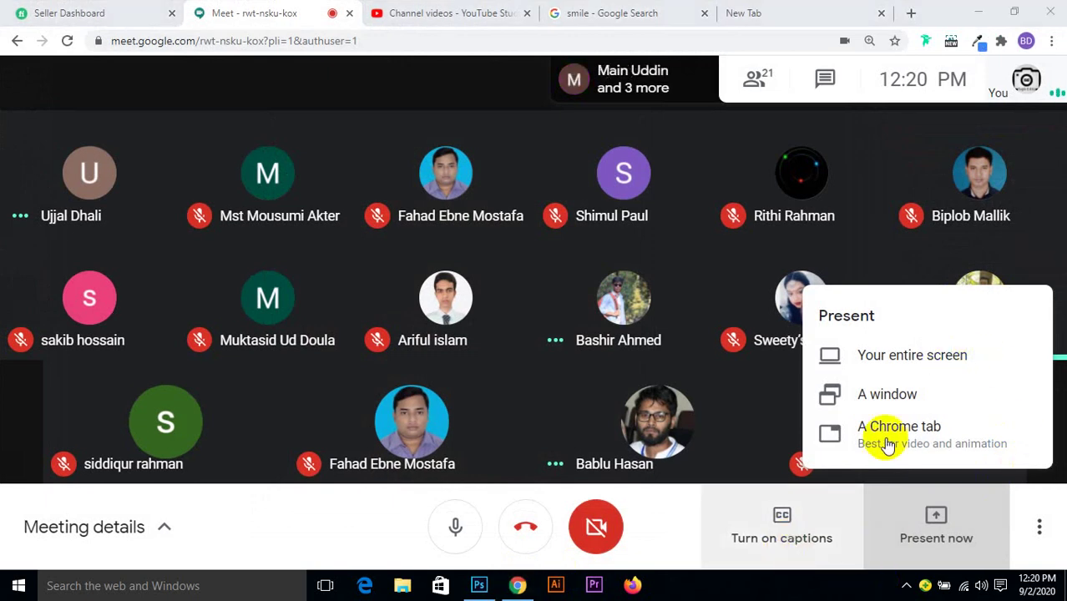
click(941, 513)
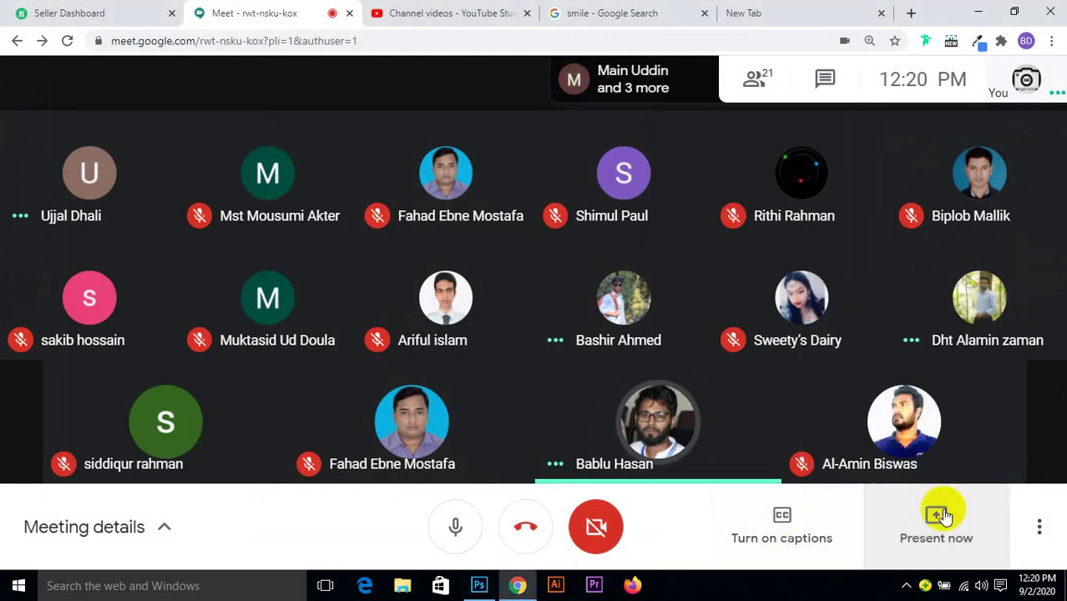
click(942, 513)
click(909, 354)
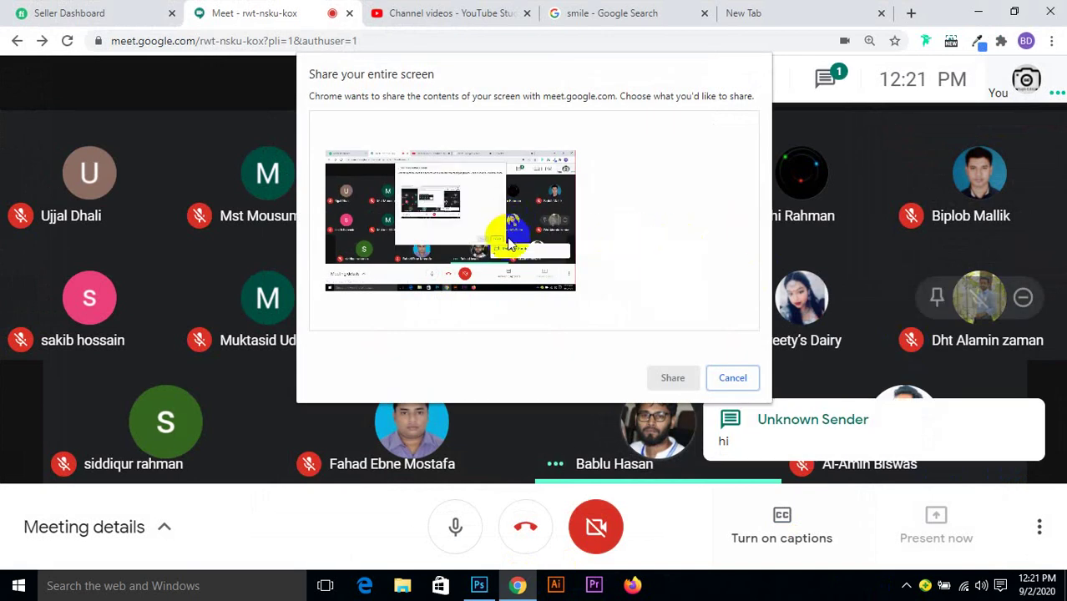
click(495, 219)
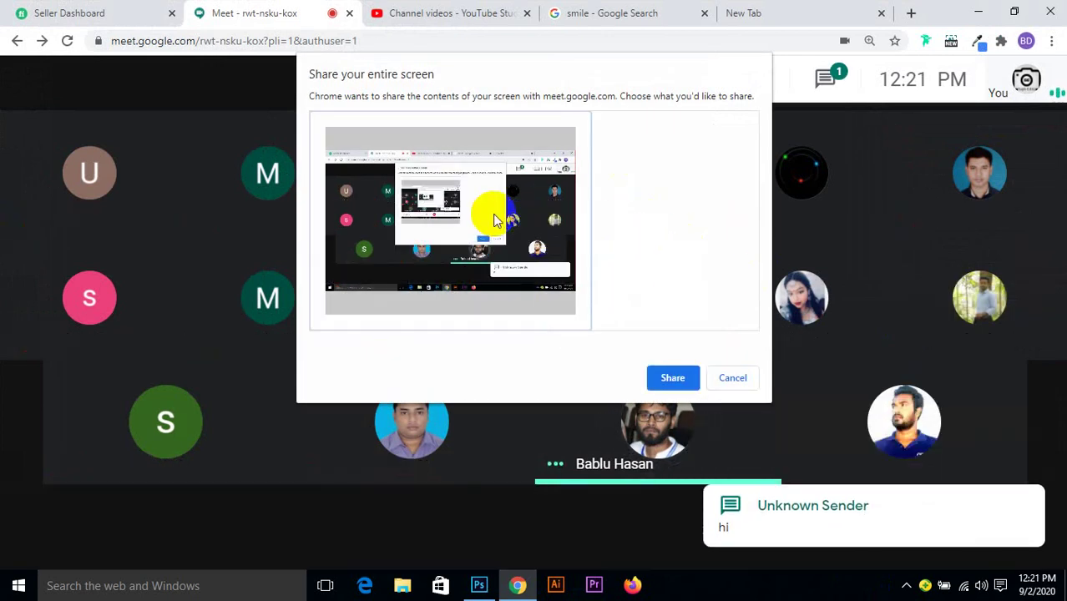
click(672, 375)
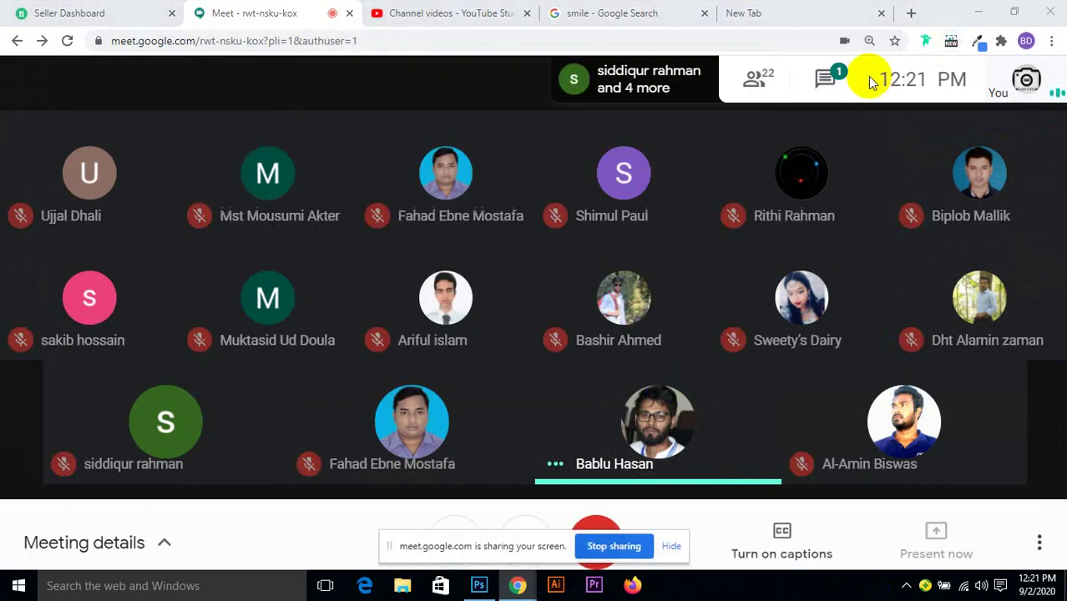
Read the new message in the meeting chat and close the chat.
click(825, 78)
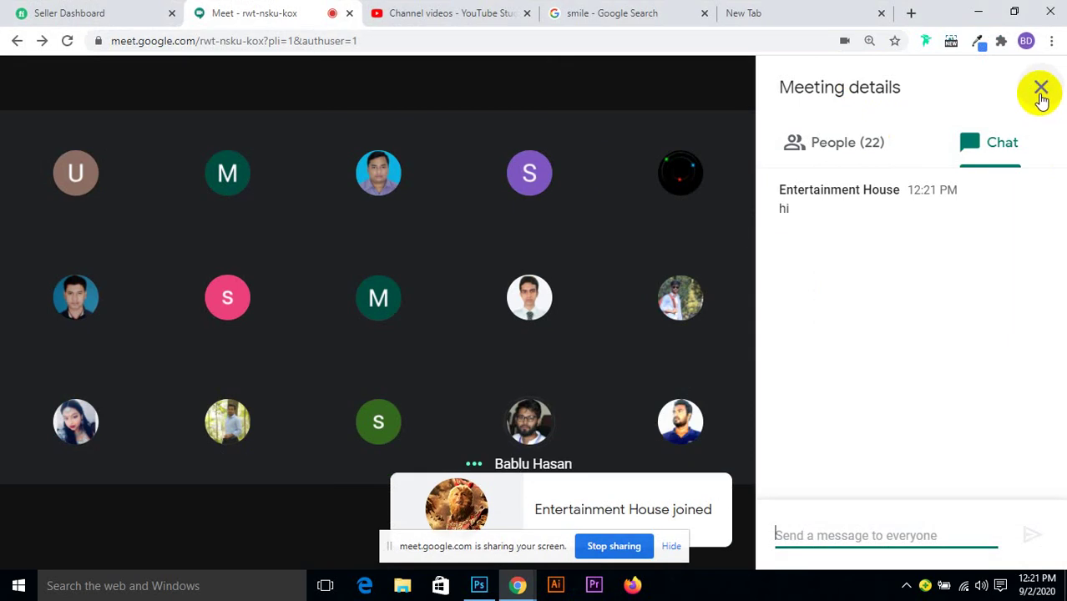
click(1041, 92)
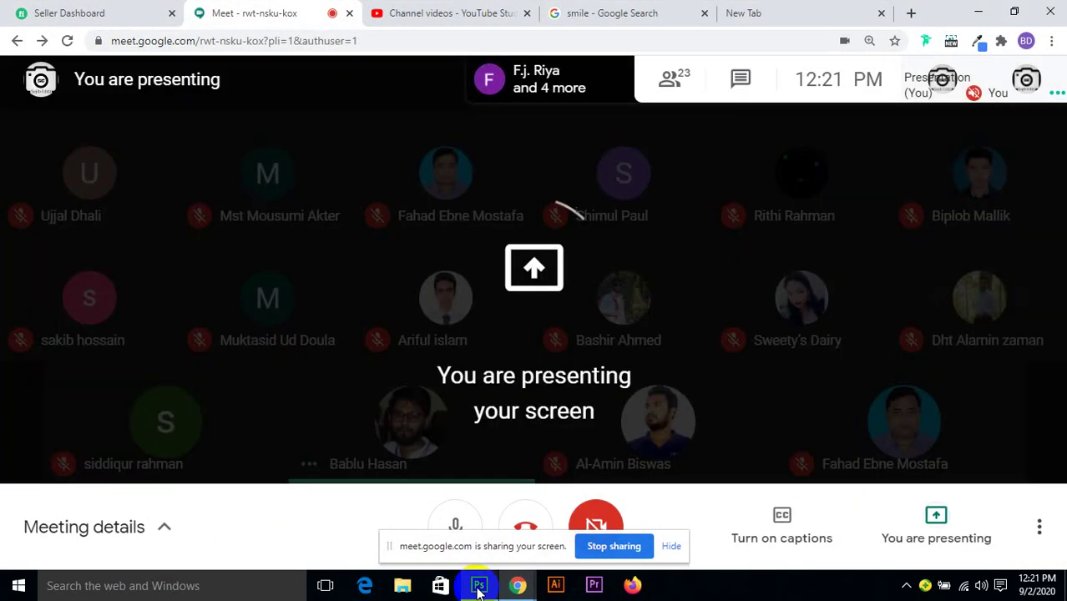
Switch to Photoshop and show the class the apple image blended with the smiling mouth.
mouse_move(479, 584)
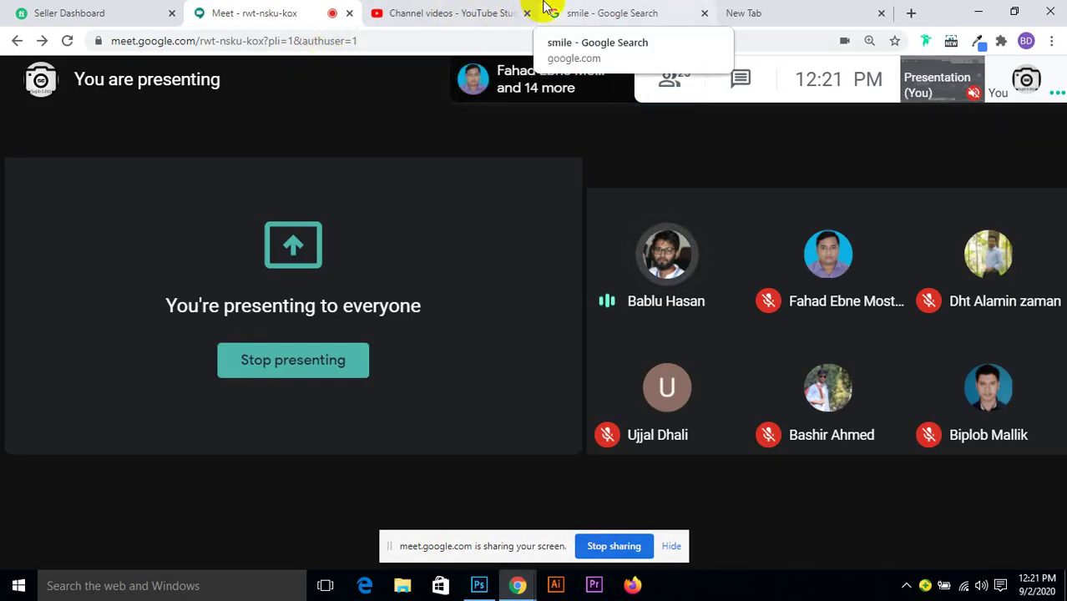
click(409, 12)
click(325, 10)
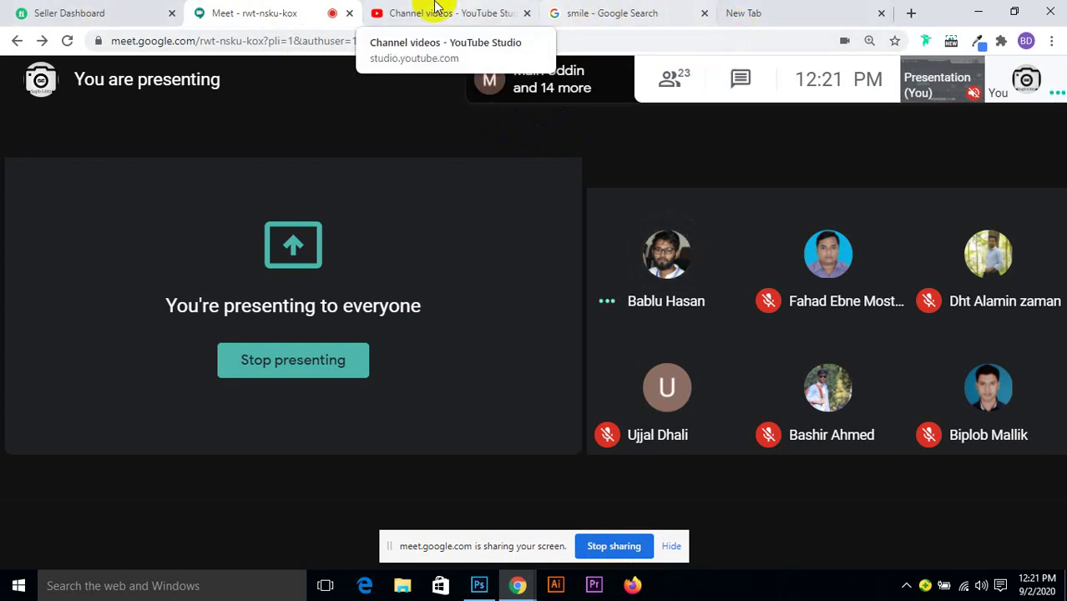
click(481, 588)
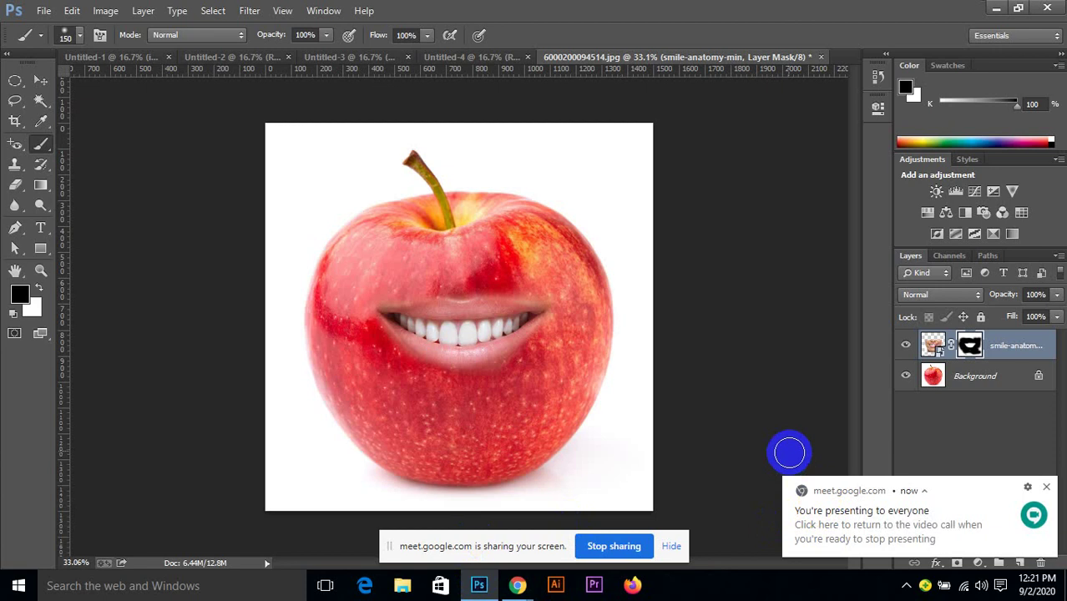
click(652, 398)
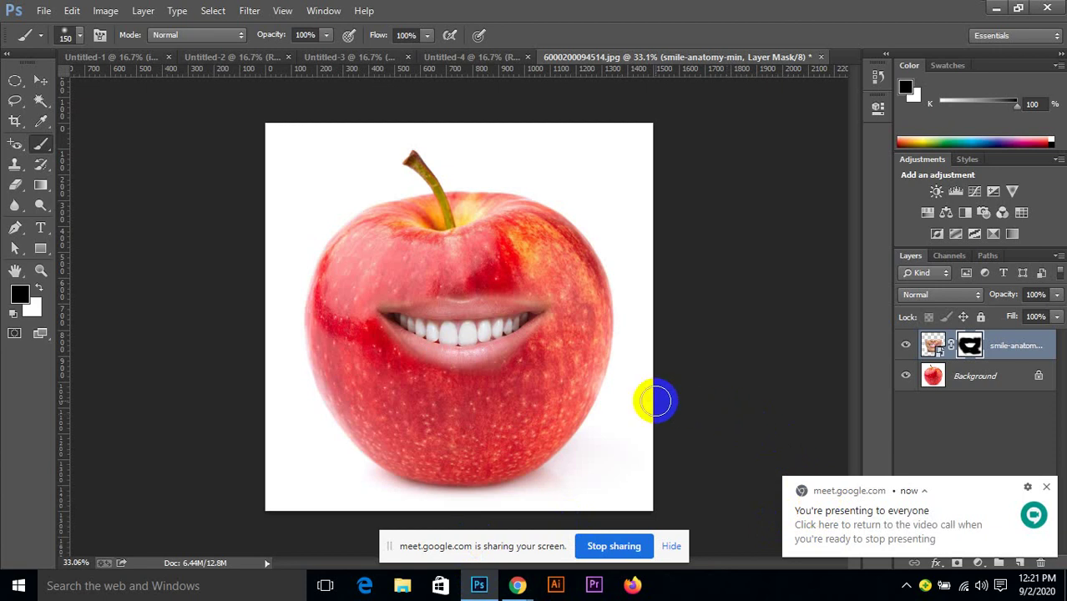
click(658, 385)
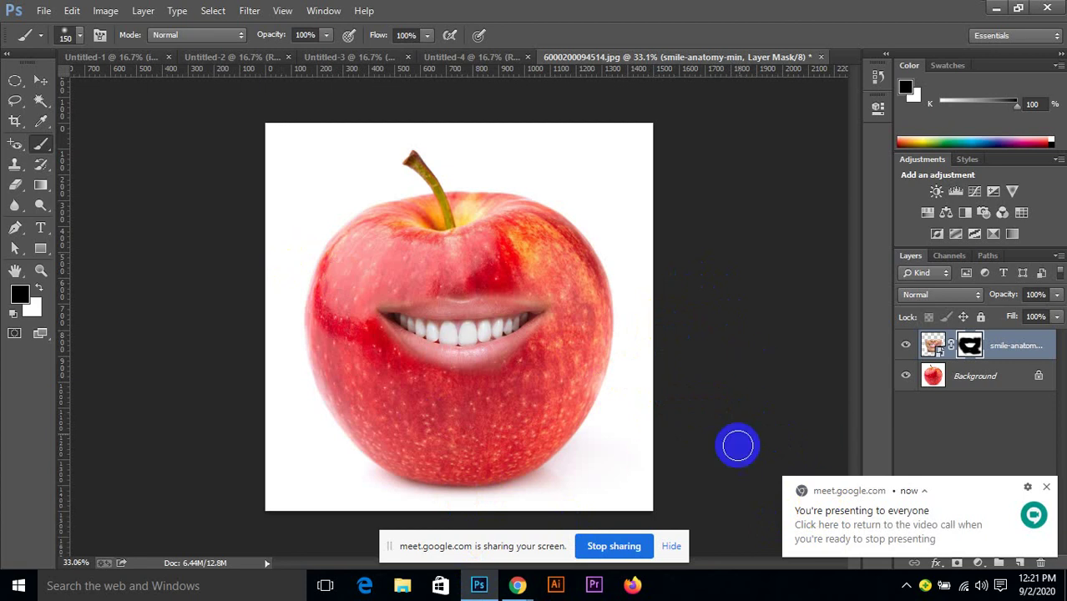
Switch back to Chrome and open youtube.com in the empty new tab.
mouse_move(519, 588)
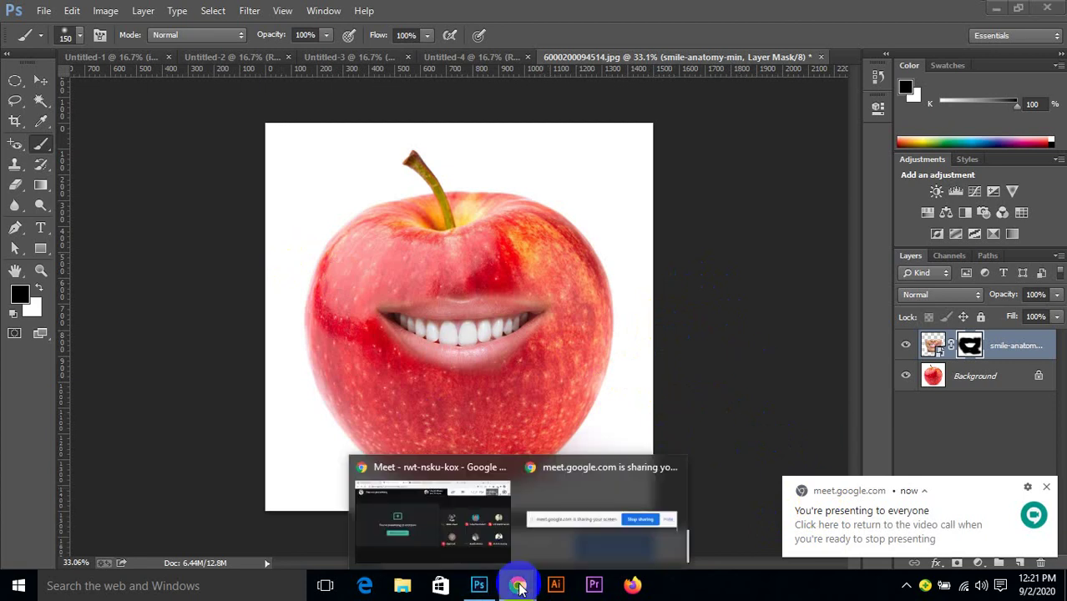
click(465, 494)
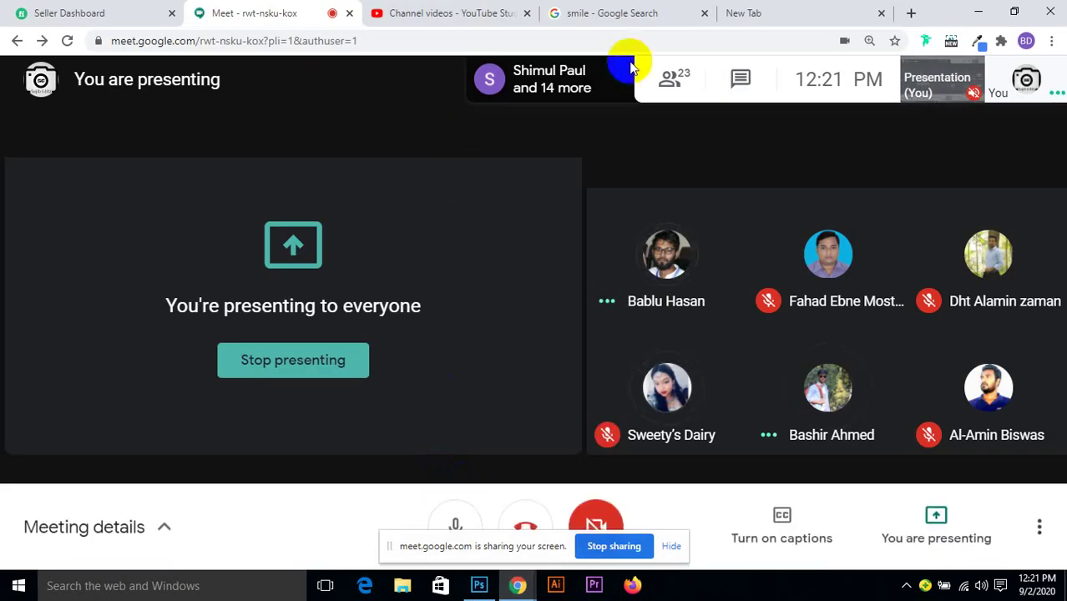
click(752, 11)
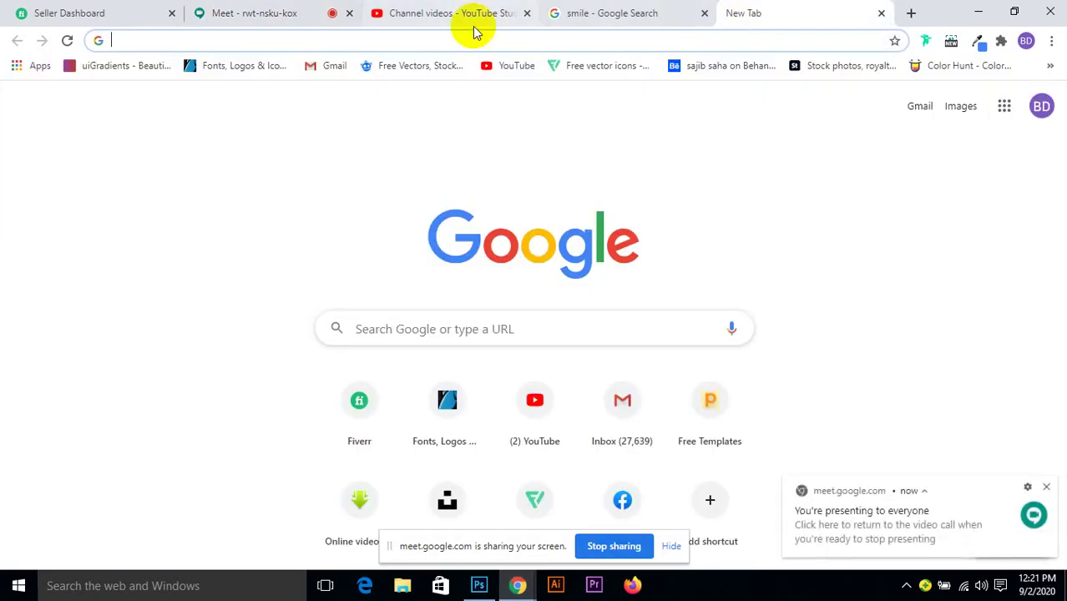
click(333, 44)
text(y)
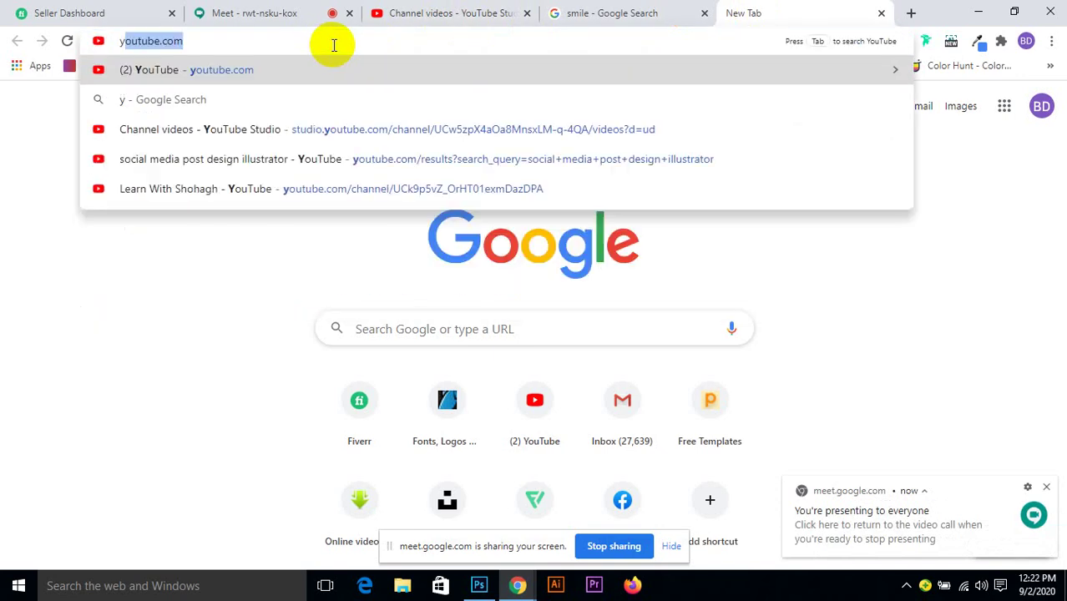
key(Return)
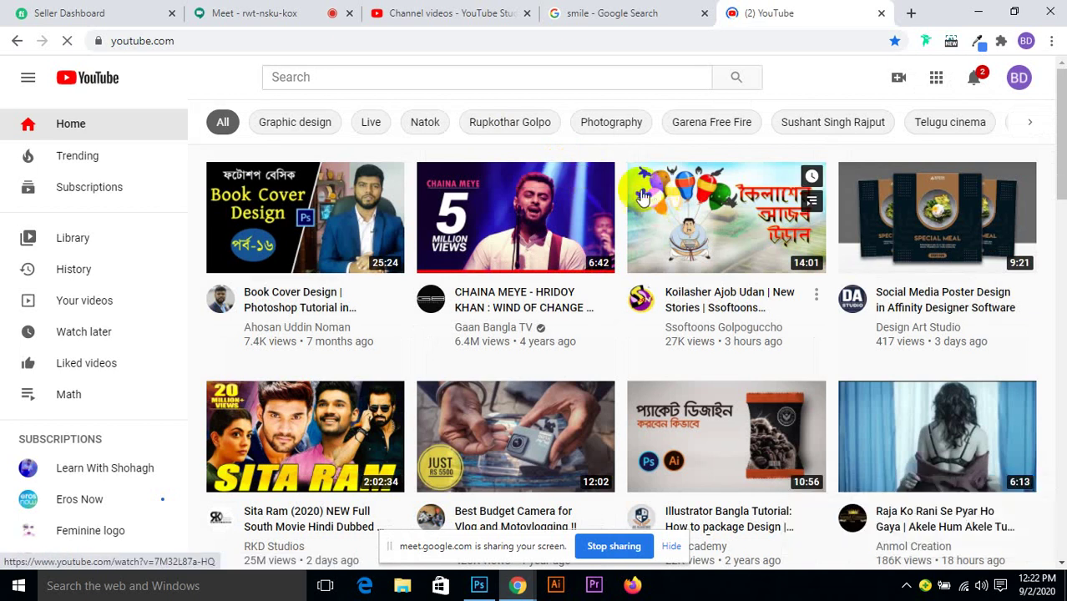
Search YouTube for "pattee design" and look through the Photoshop tutorials in the results.
click(424, 79)
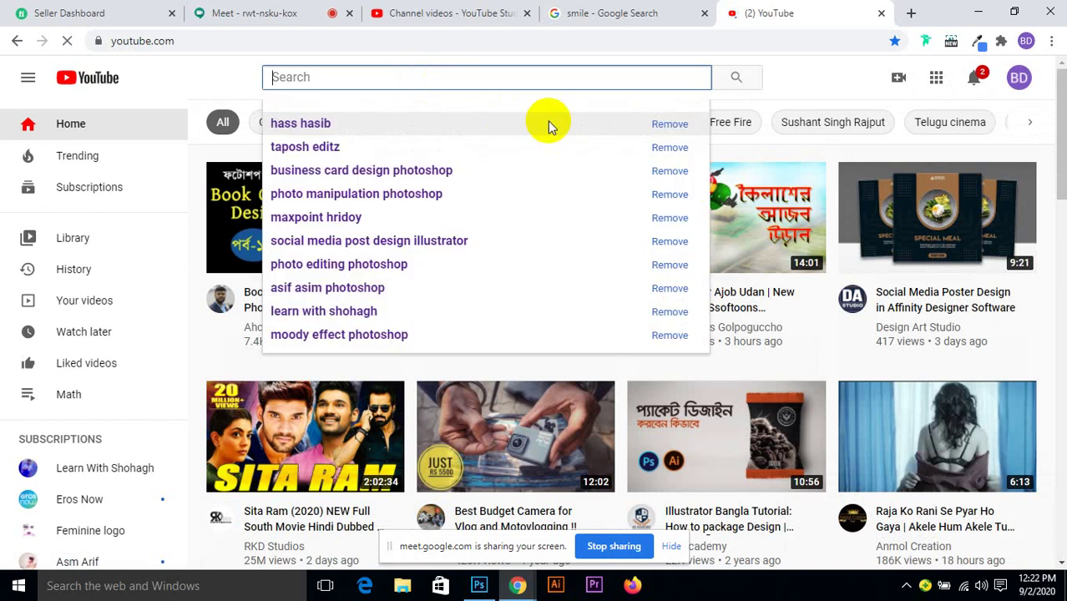
text(pat)
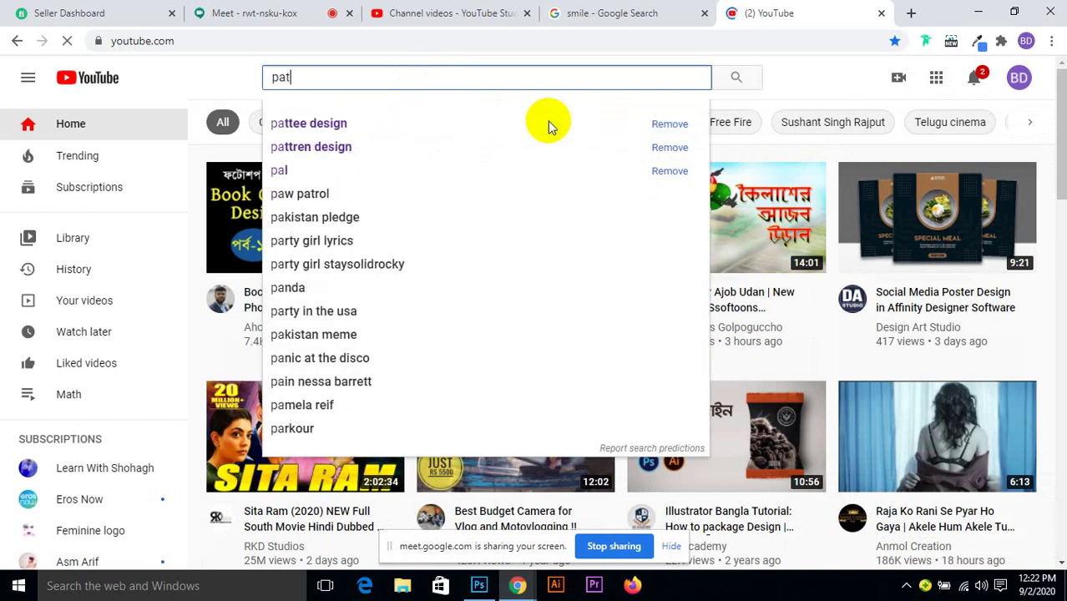
click(333, 124)
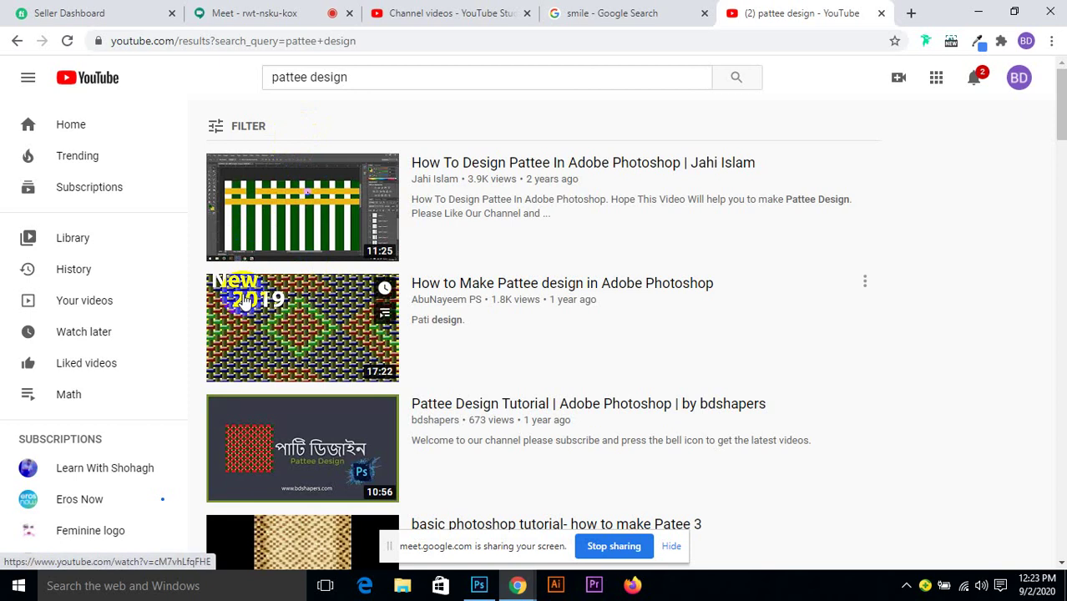
scroll(283, 292, down, 4)
scroll(318, 274, down, 2)
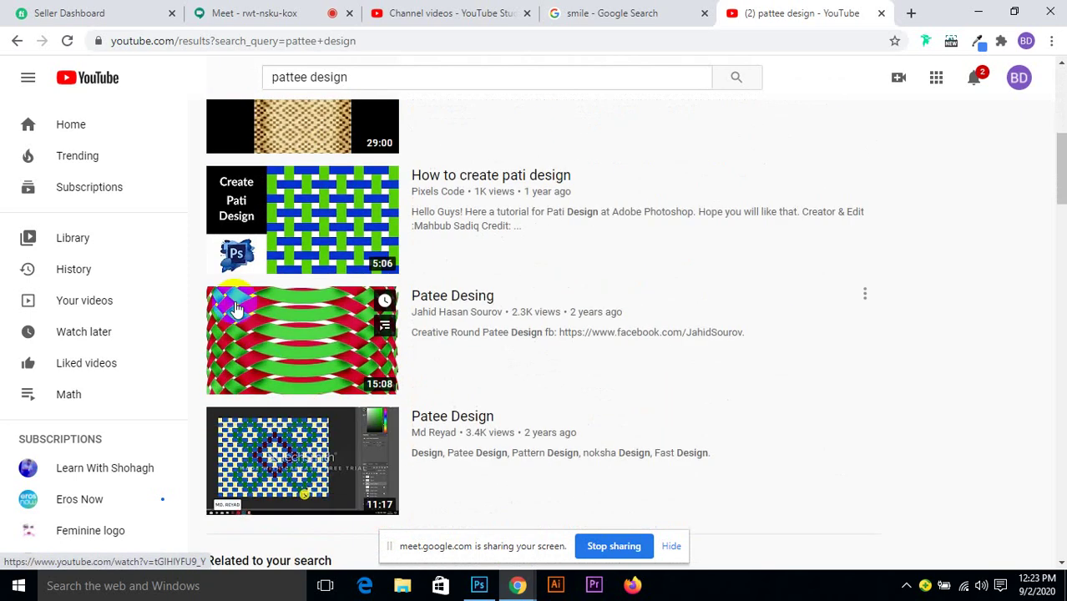
scroll(331, 275, down, 1)
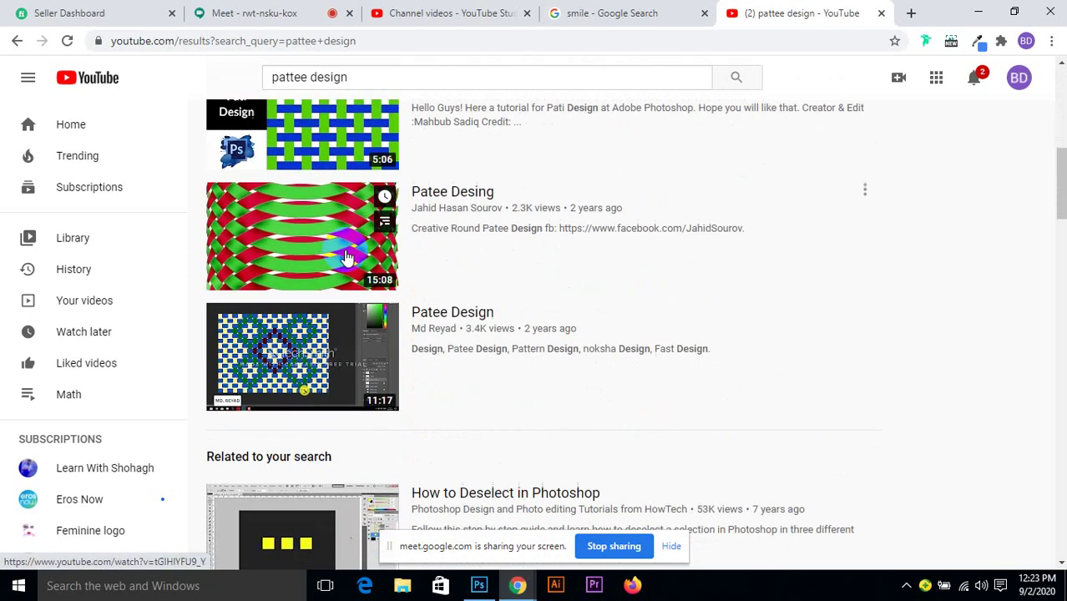
scroll(269, 365, up, 7)
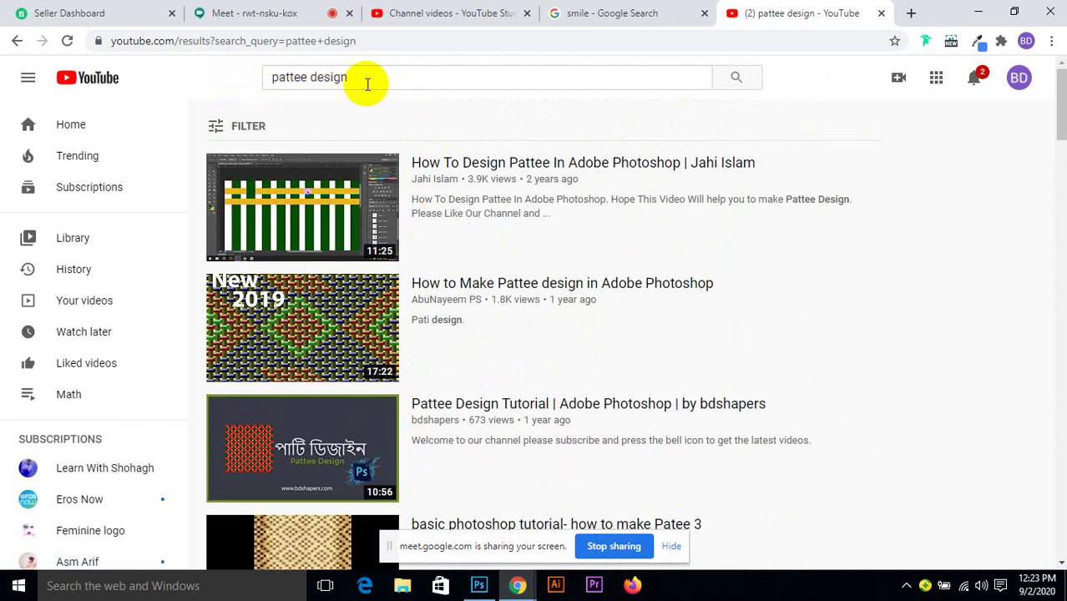
scroll(361, 301, down, 2)
scroll(445, 340, down, 2)
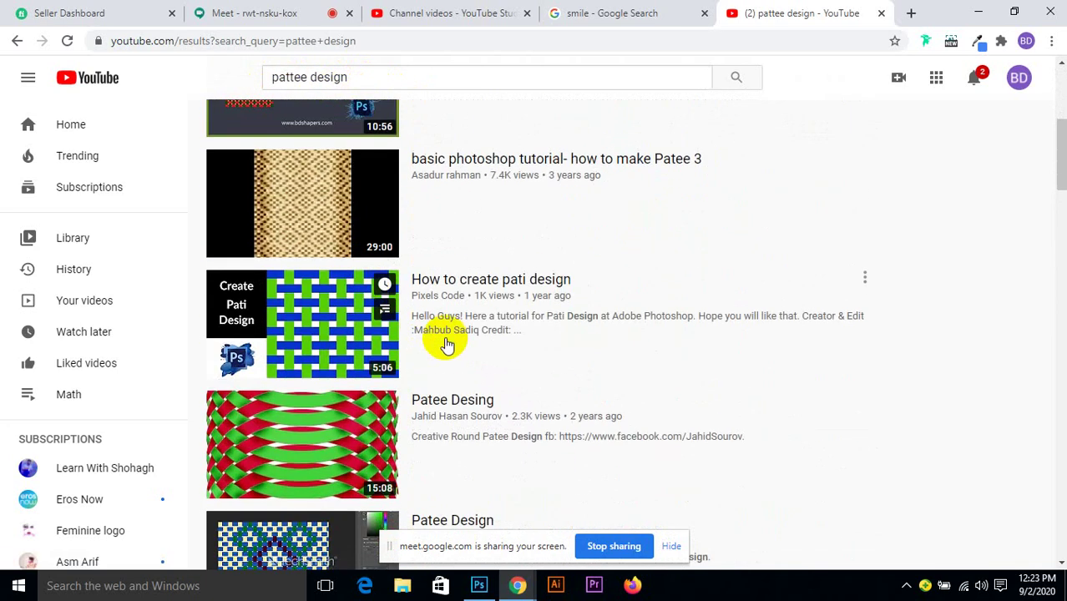
scroll(445, 345, up, 4)
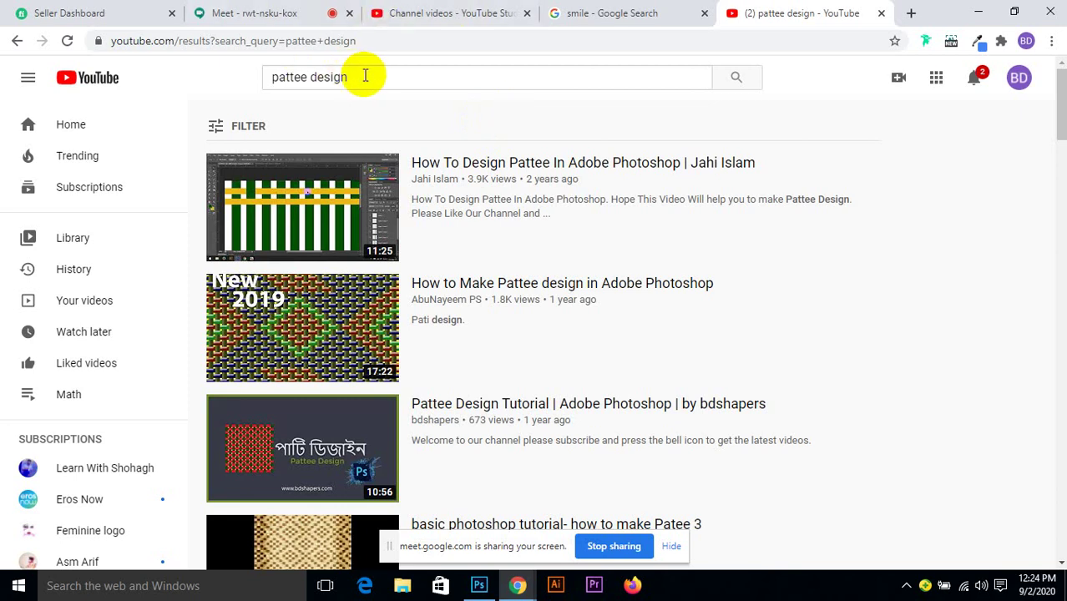
Replace the YouTube query with "wordenbox" and run the search.
drag(369, 76, 202, 74)
text(w)
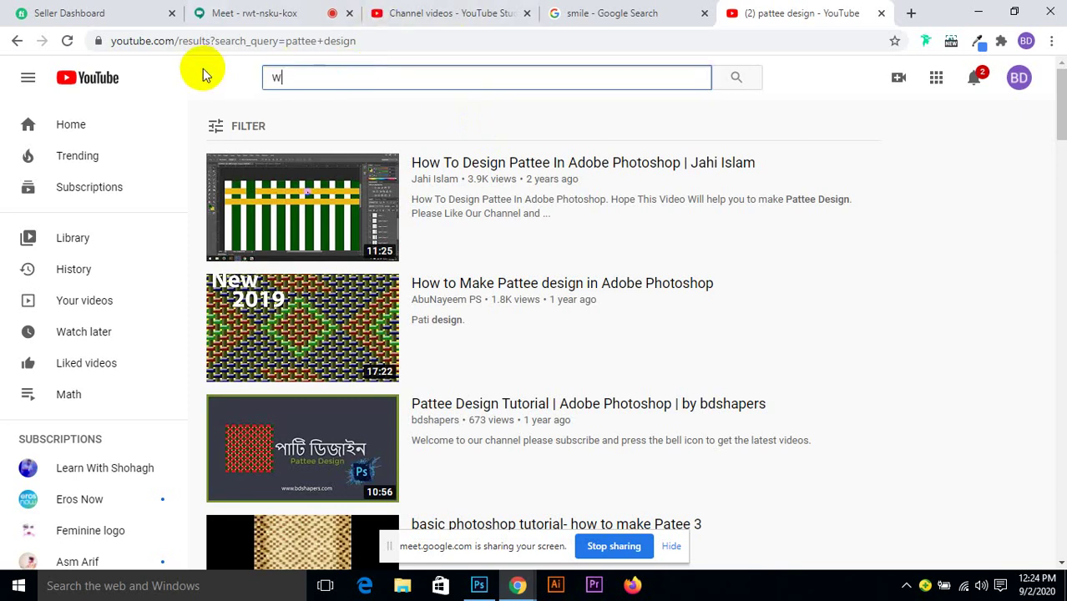
text(ordenbox)
key(Return)
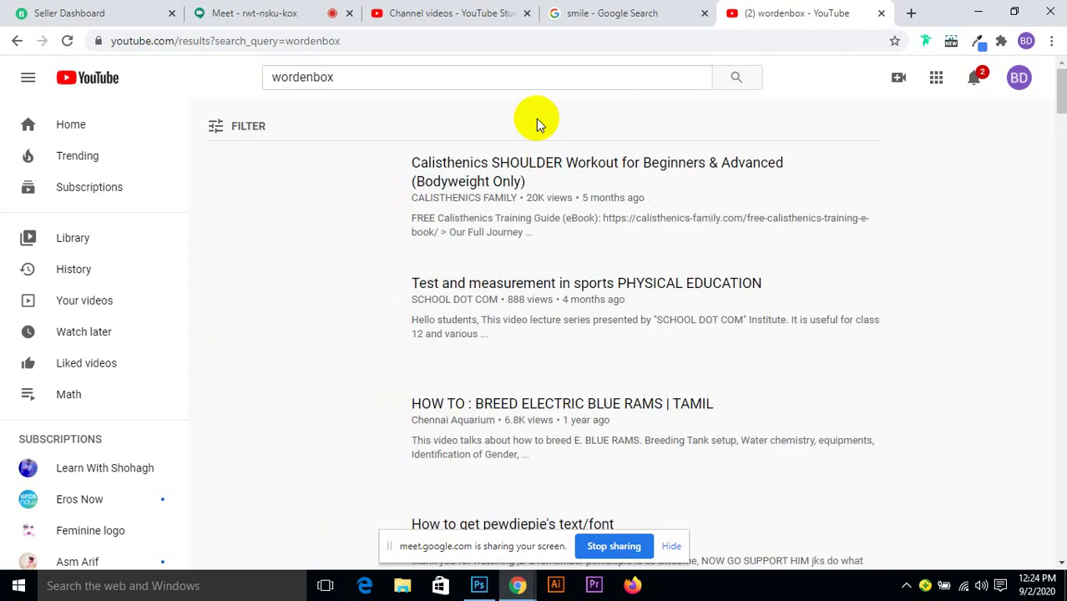
Refine the YouTube search to "wordenbox photoshop" and look through the first results.
click(434, 80)
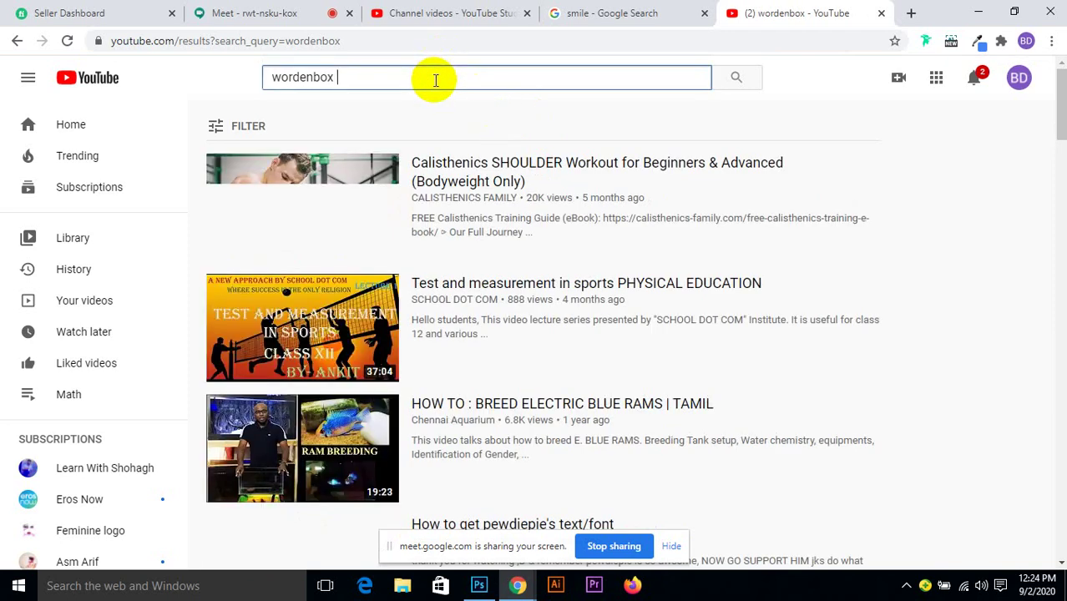
text(photoshop)
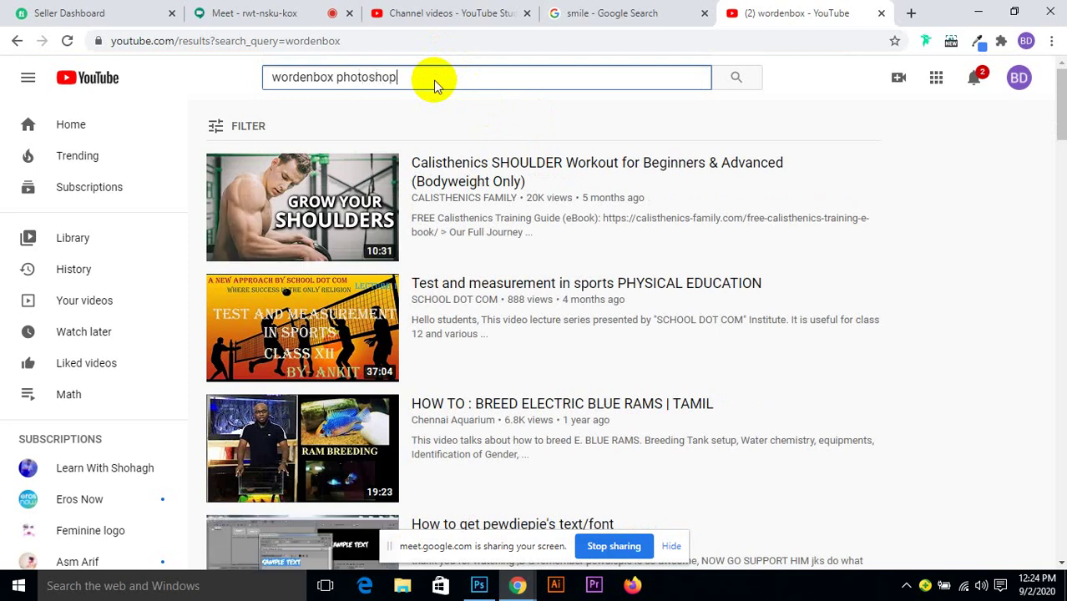
key(Return)
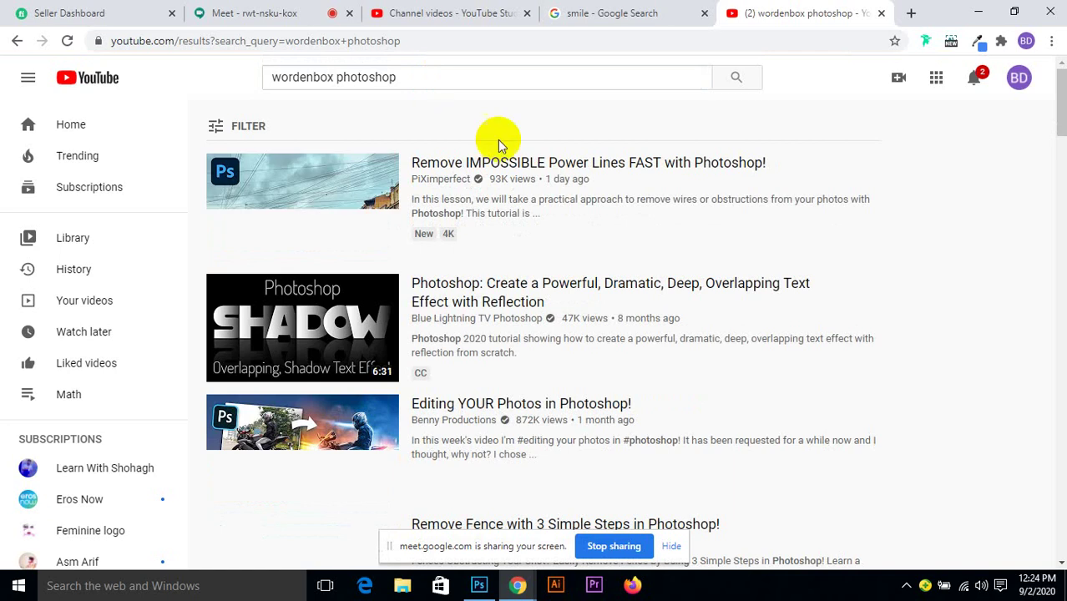
scroll(453, 124, down, 2)
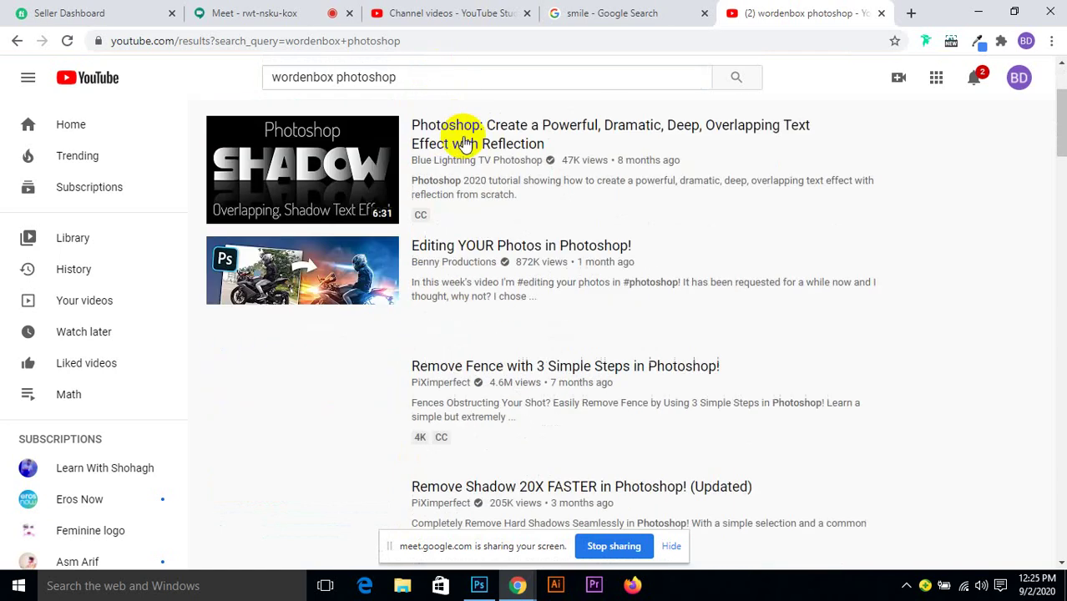
scroll(452, 138, up, 2)
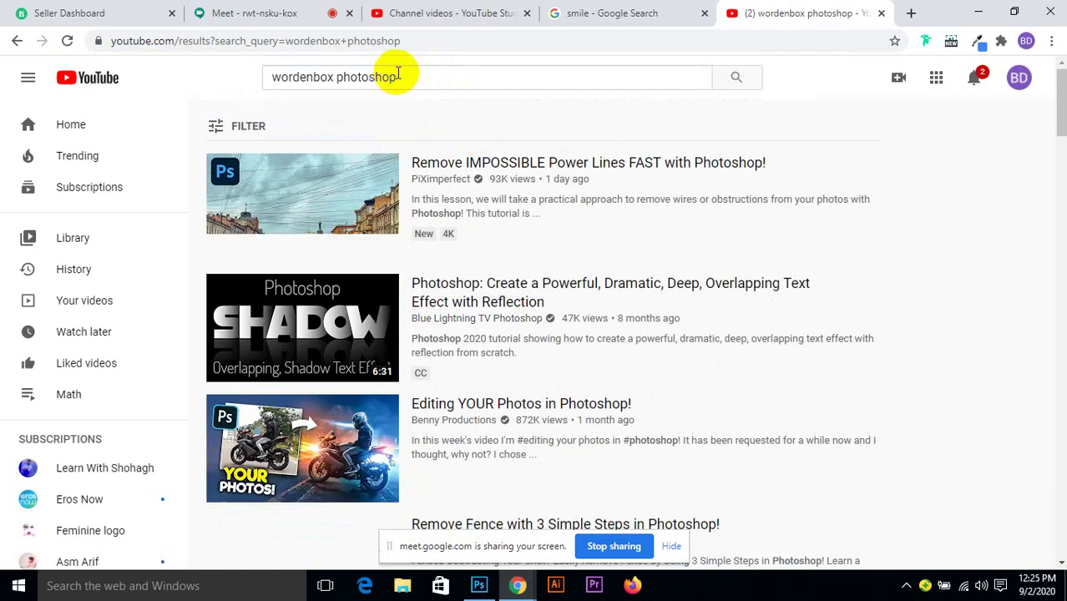
click(434, 75)
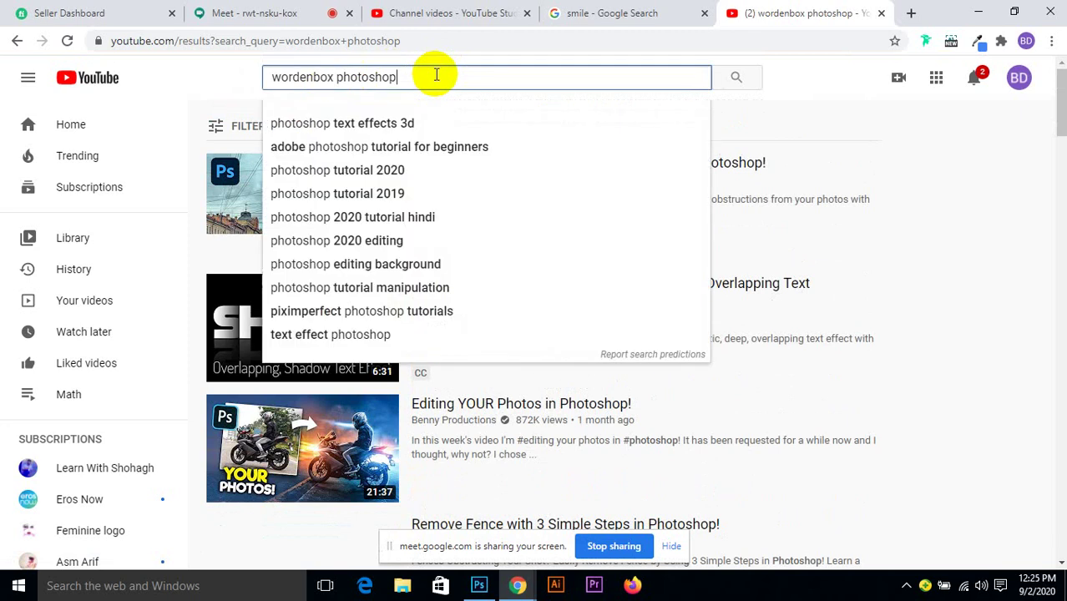
Change the YouTube query to "worden box design" and run the search.
key(BackSpace)
key(BackSpace)
key(BackSpace)
key(BackSpace)
key(BackSpace)
key(BackSpace)
key(BackSpace)
key(BackSpace)
key(BackSpace)
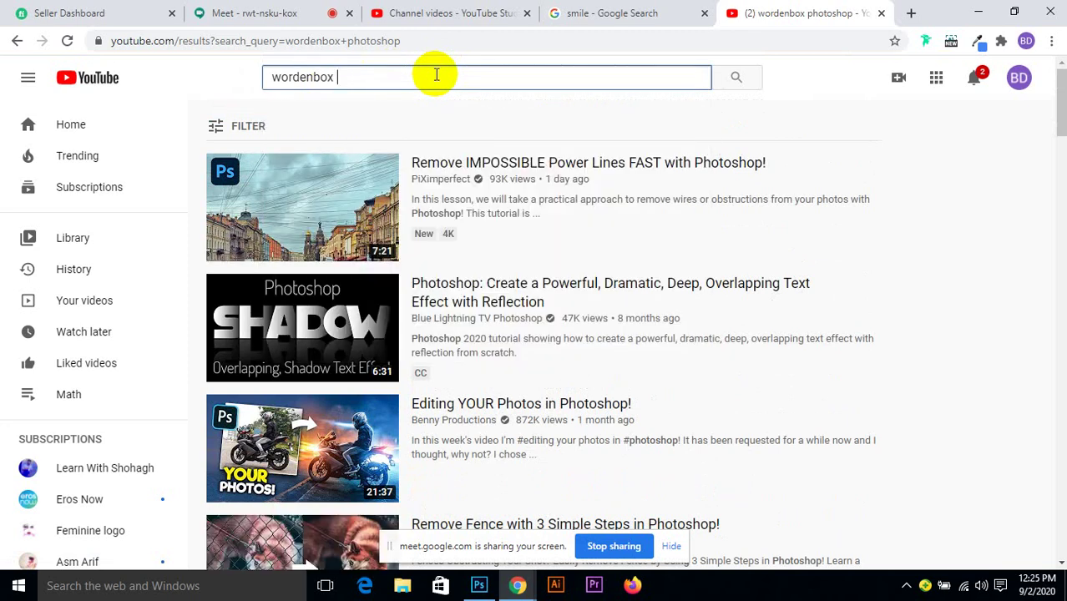
key(BackSpace)
key(BackSpace)
key(BackSpace)
key(BackSpace)
text(box design)
key(Return)
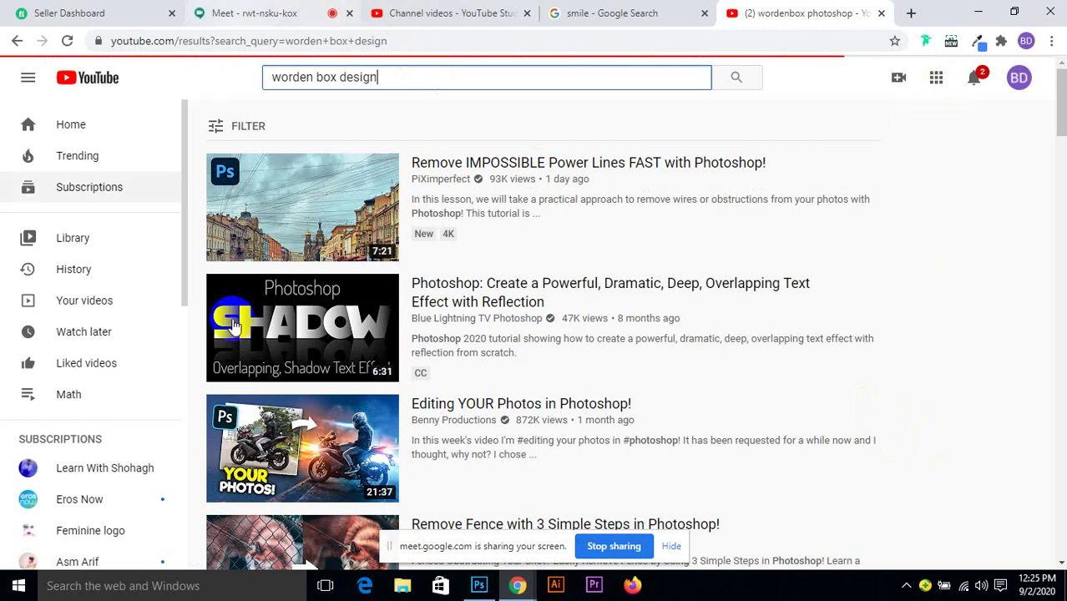
Check the video upload in YouTube Studio and the Meet call, then return to the YouTube search results.
click(443, 14)
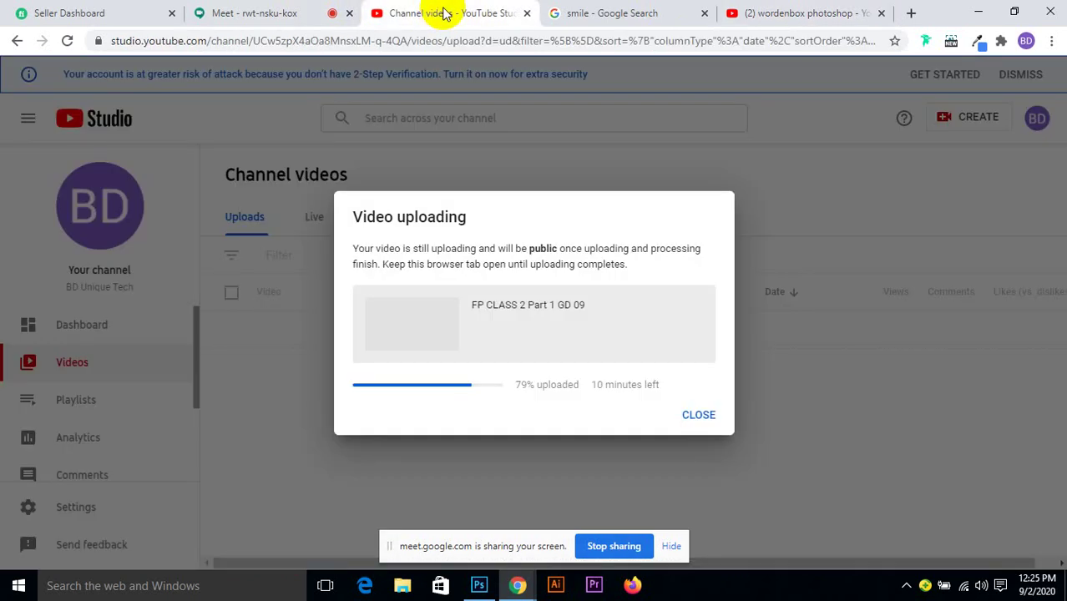
click(573, 10)
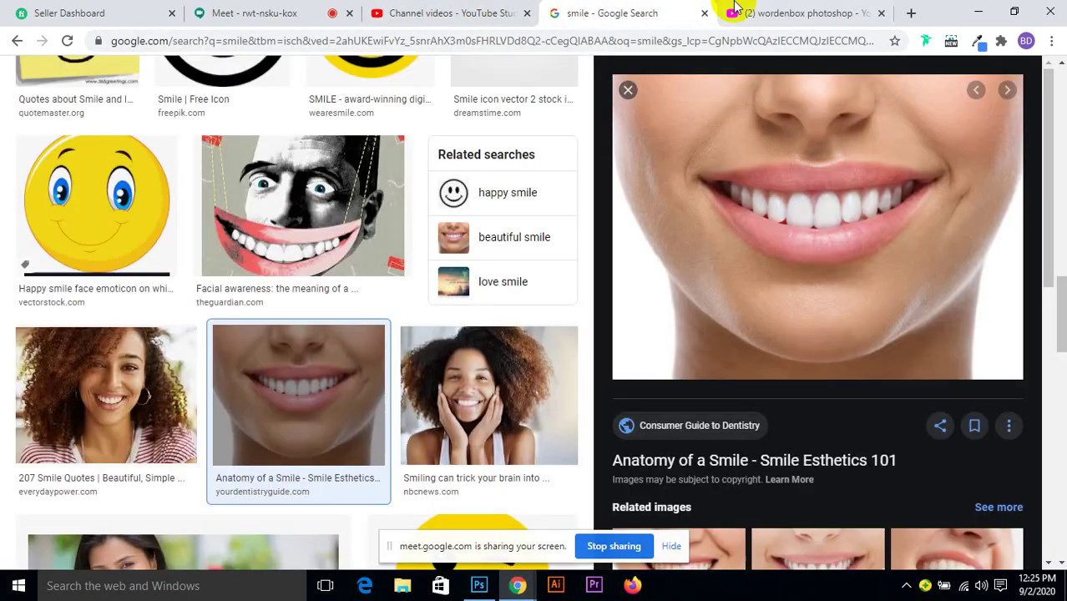
click(746, 12)
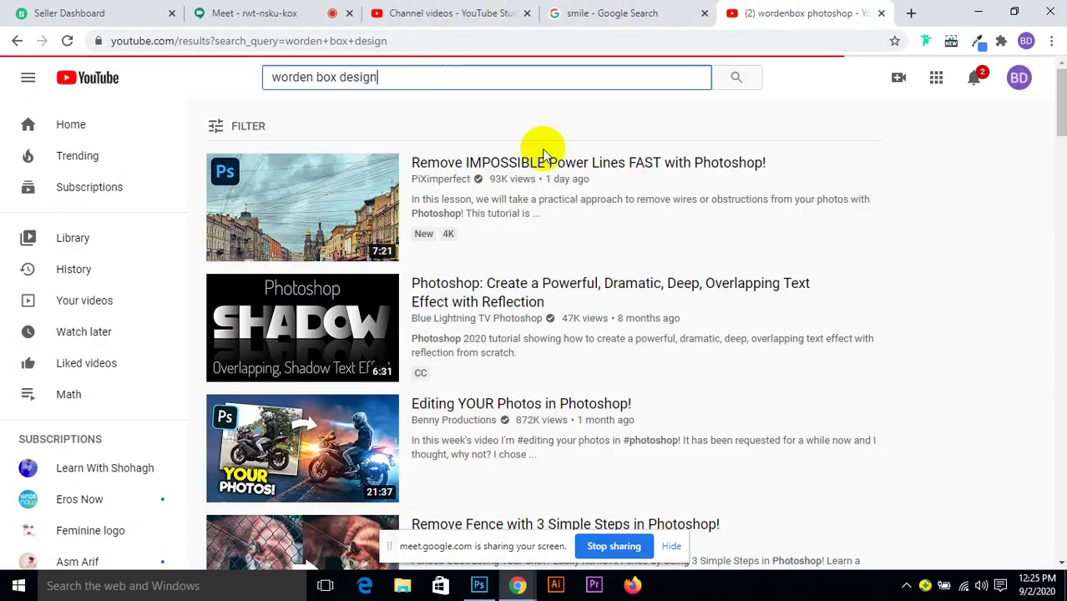
click(252, 12)
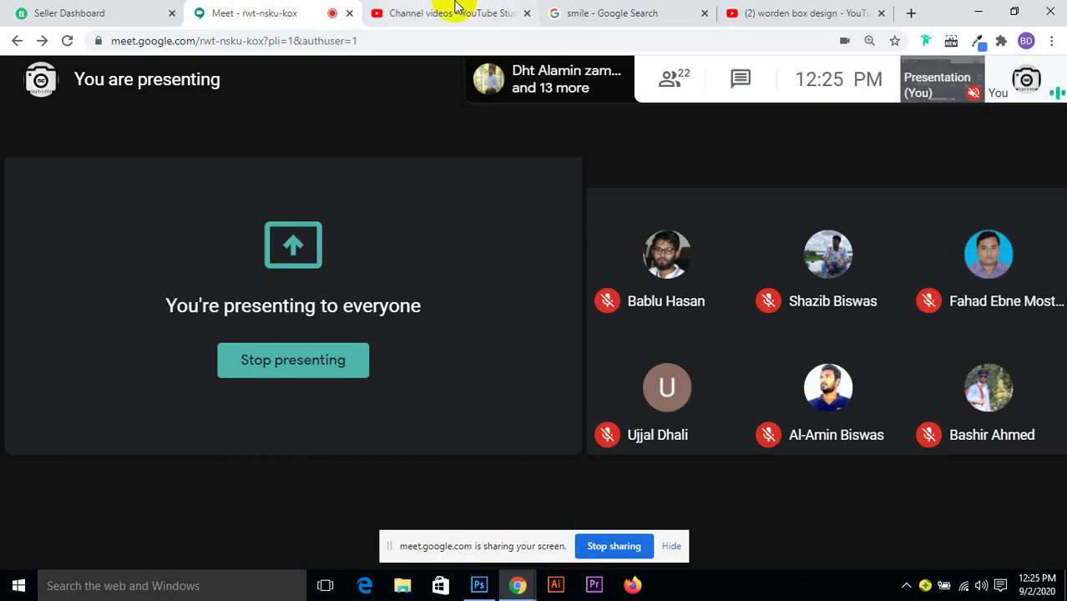
click(427, 6)
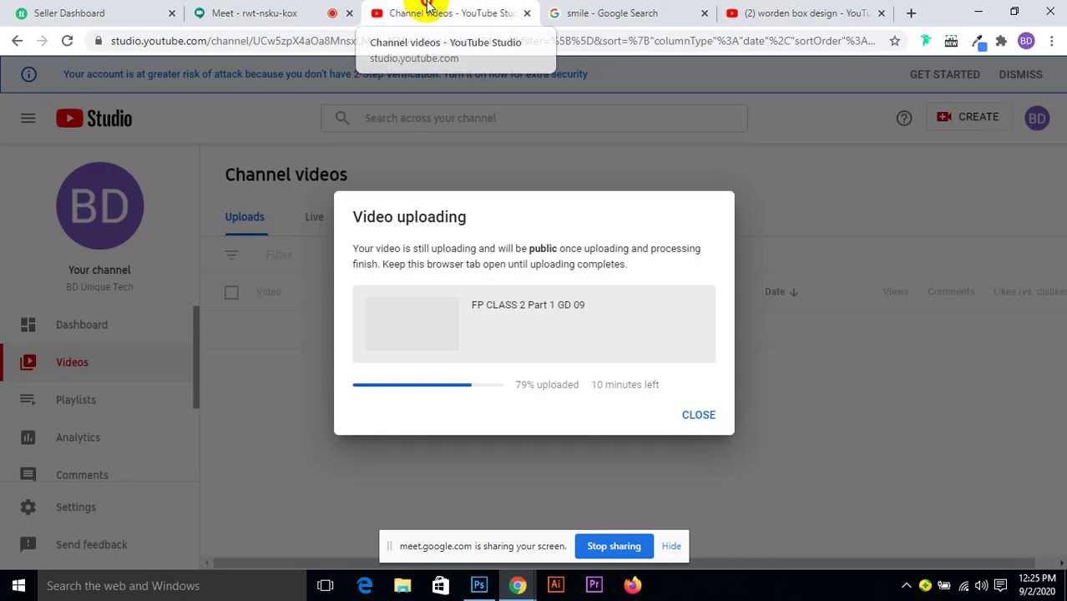
click(797, 10)
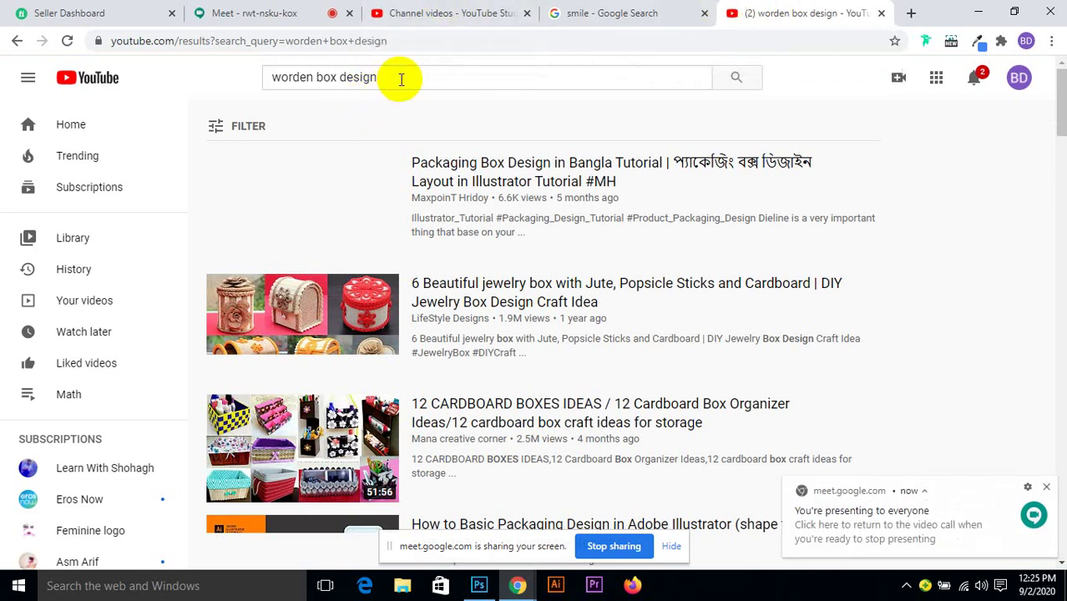
Change the first word of the YouTube query to "wodren", run the search and look through the results.
double_click(316, 76)
text(wo)
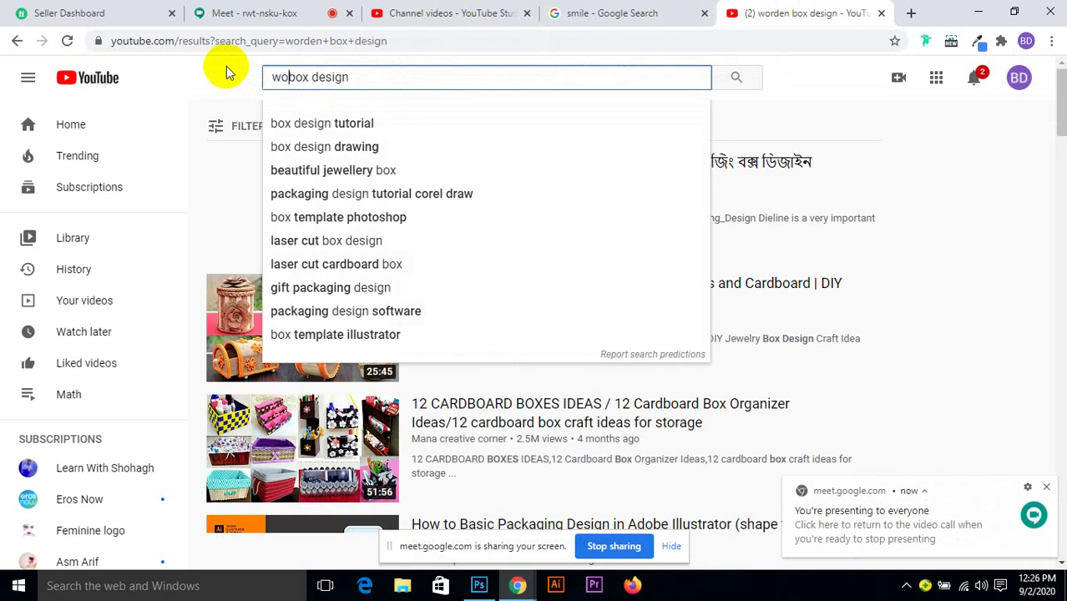
text(dren)
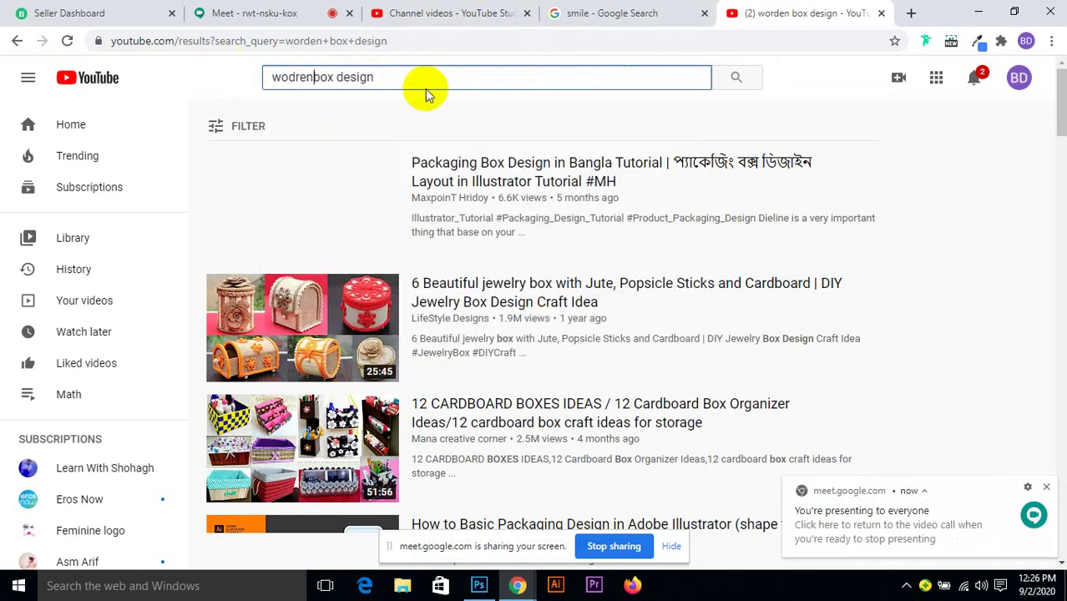
click(715, 80)
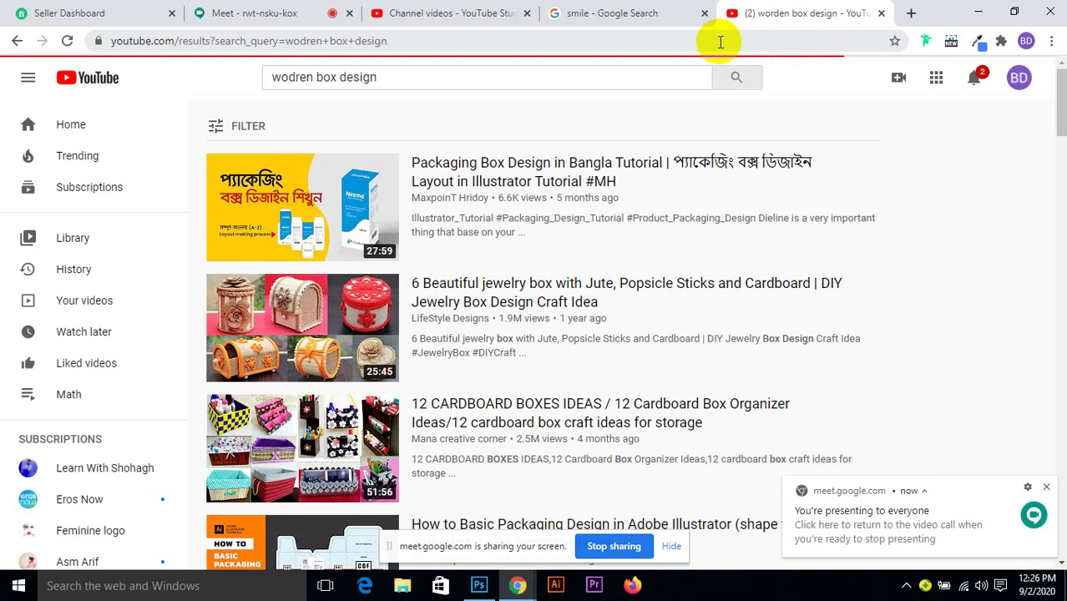
scroll(421, 73, down, 3)
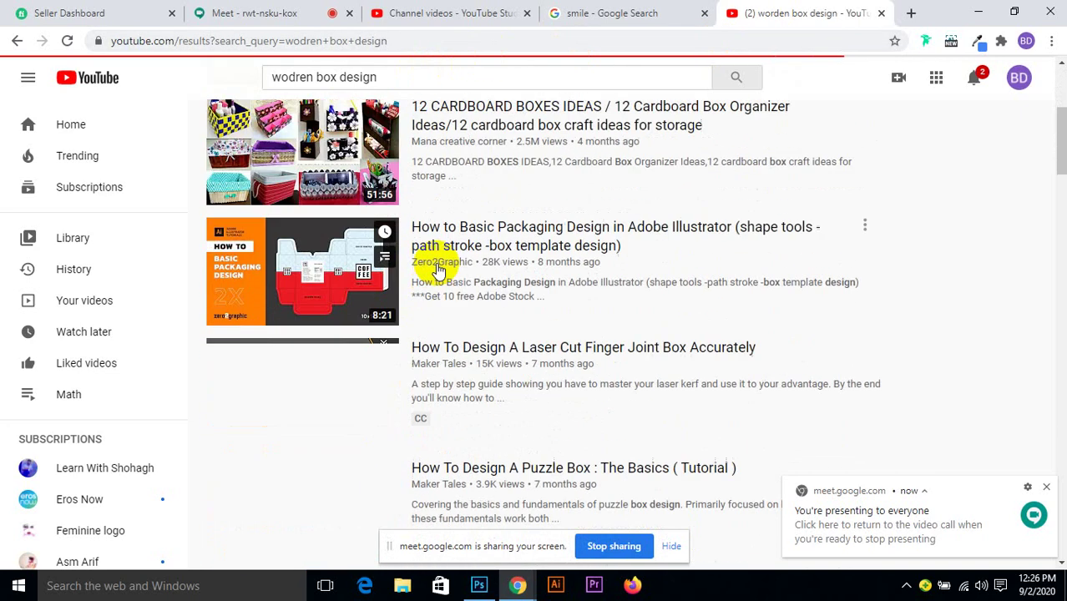
scroll(429, 255, up, 1)
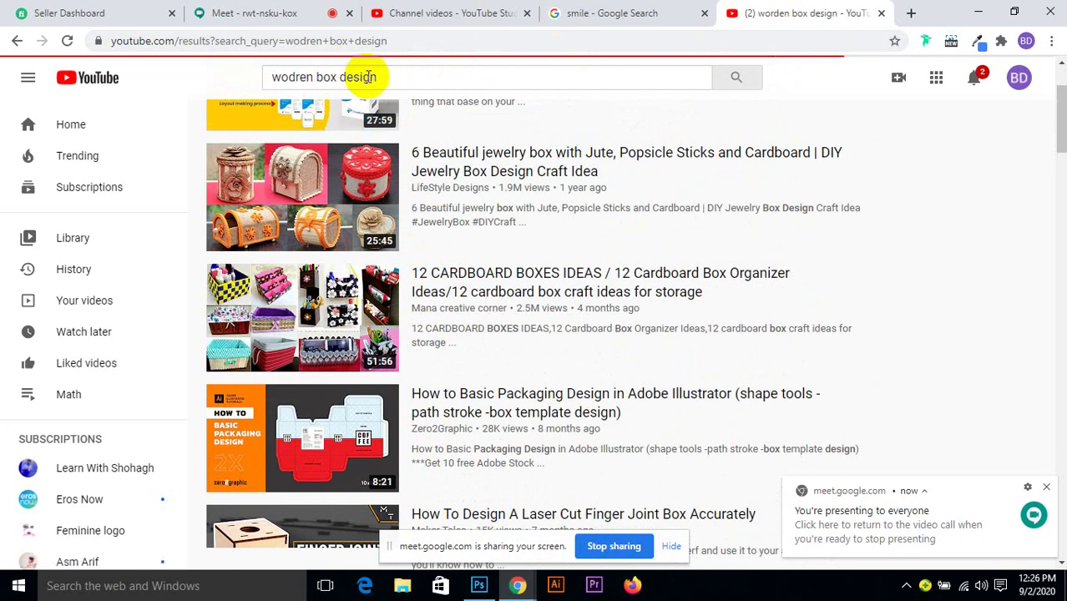
Extend the YouTube query to "wodren box design photshop", run the search and look over the resulting tutorials.
click(394, 79)
text(ph)
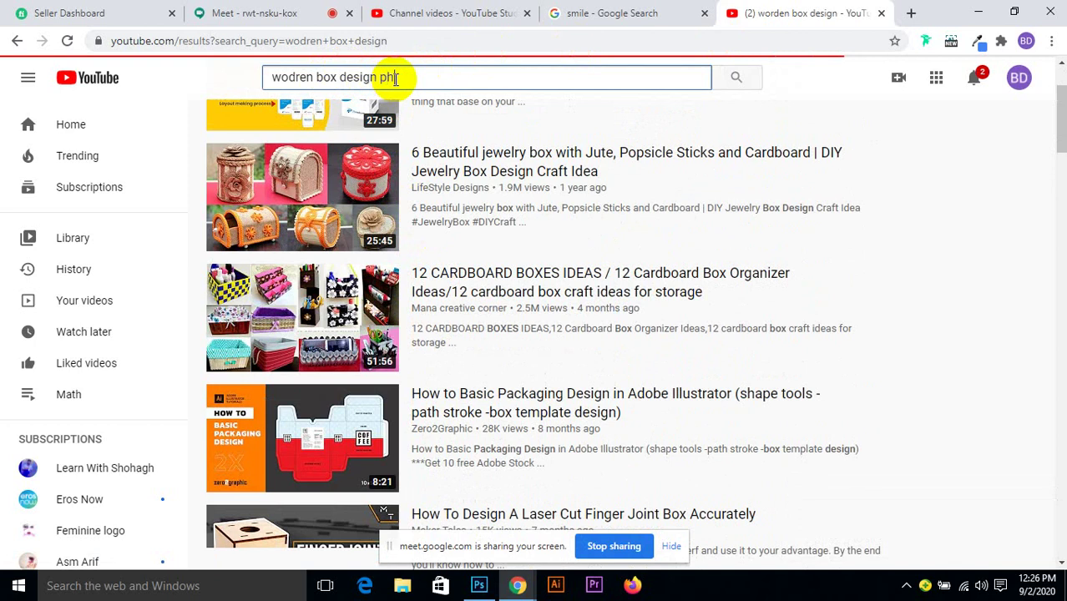
text(otshop)
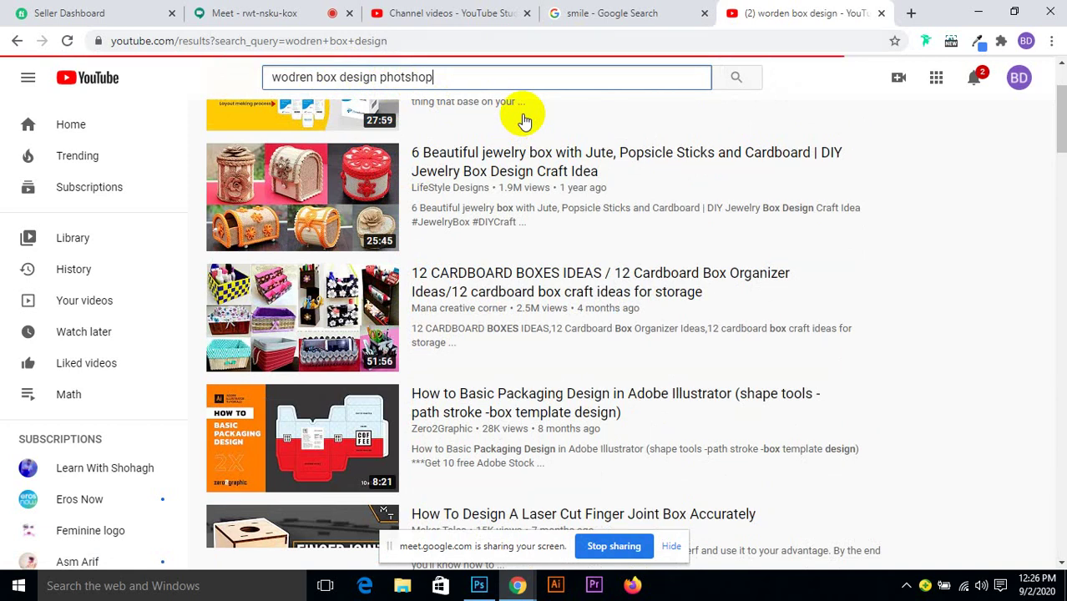
scroll(537, 130, up, 2)
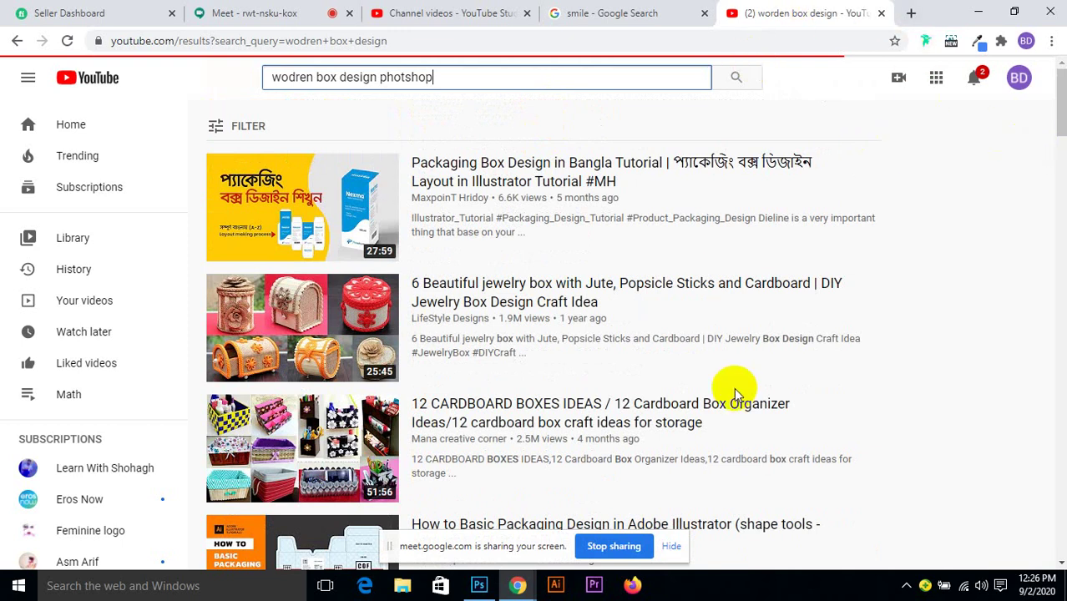
scroll(618, 364, down, 2)
scroll(597, 357, up, 2)
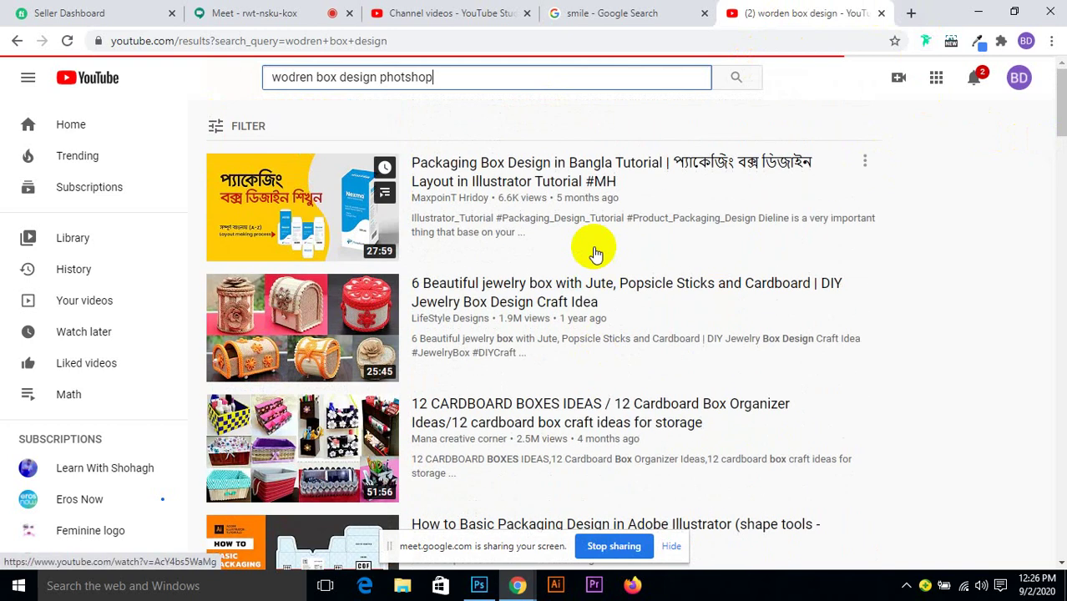
click(748, 80)
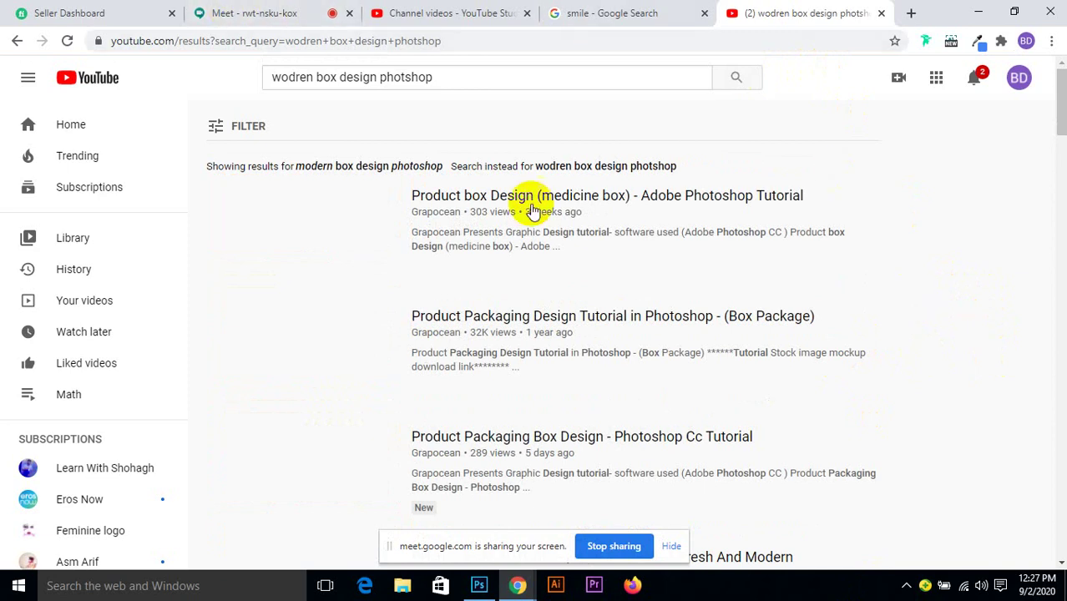
scroll(508, 350, down, 2)
scroll(507, 344, up, 2)
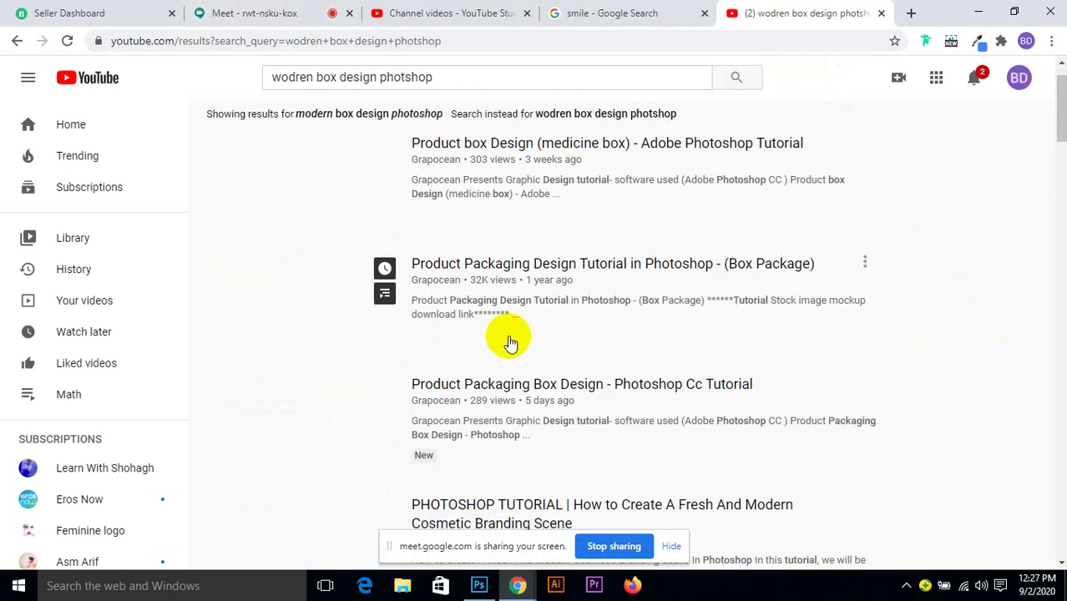
Close the YouTube search results tab and return to the Google Meet call.
click(881, 13)
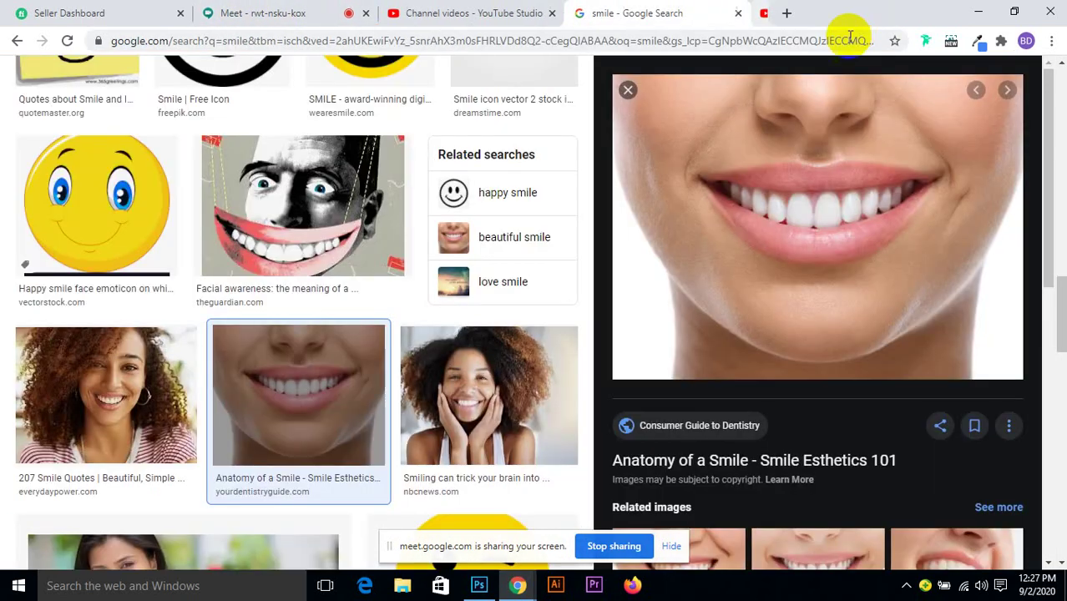
click(487, 12)
click(626, 14)
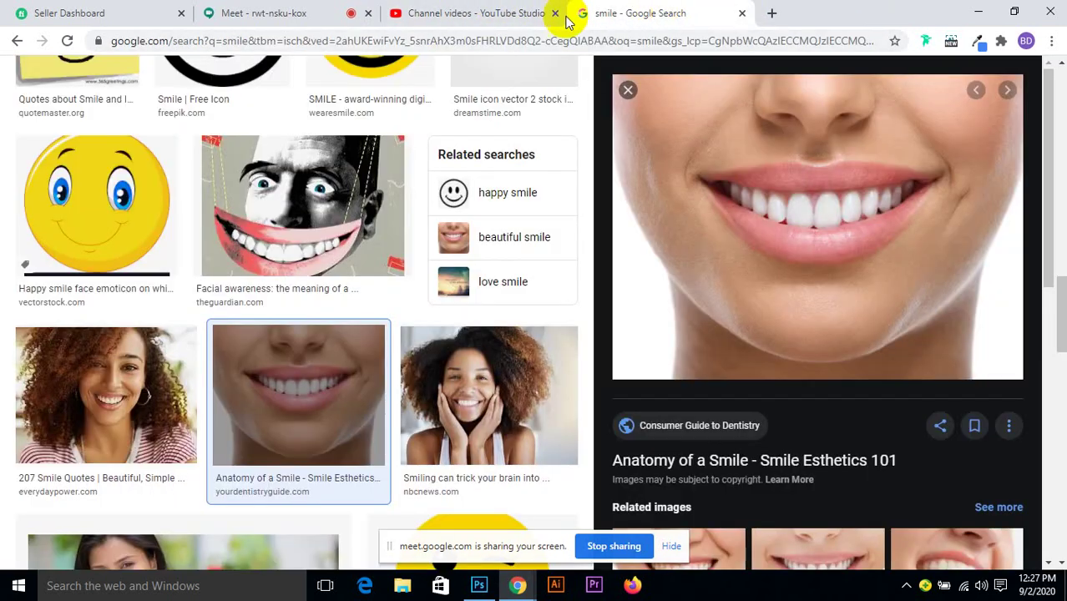
click(278, 12)
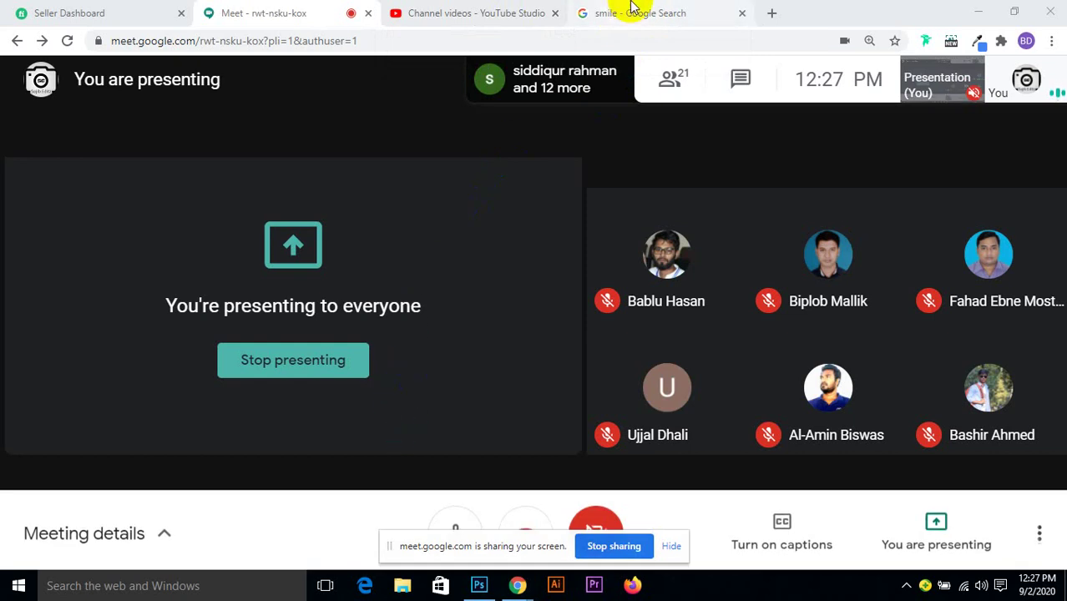
Open the meeting chat and select the text of the "wooden box design" message.
mouse_move(805, 256)
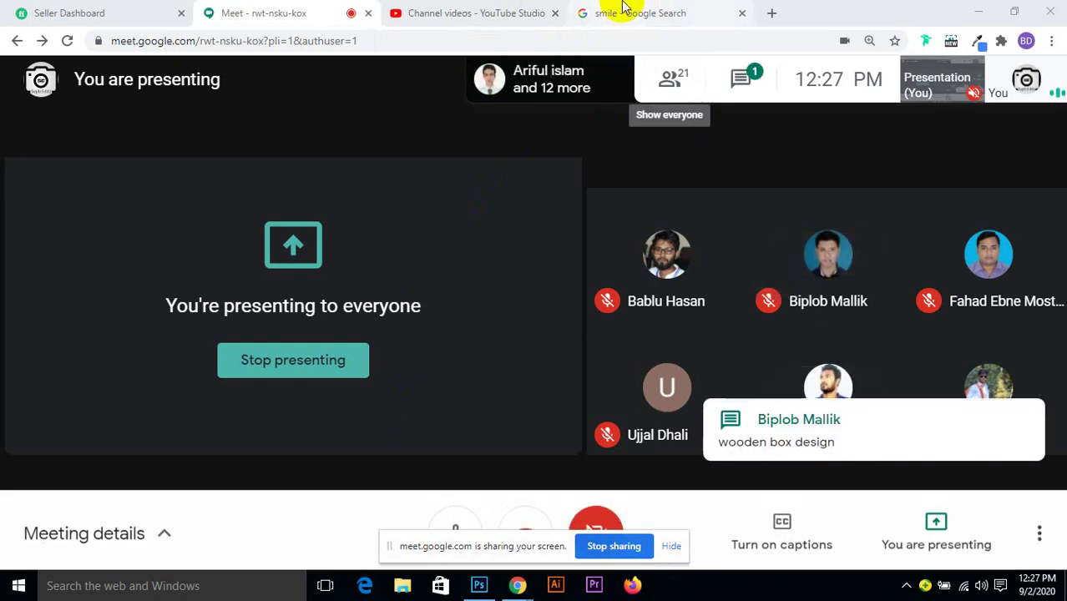
mouse_move(743, 297)
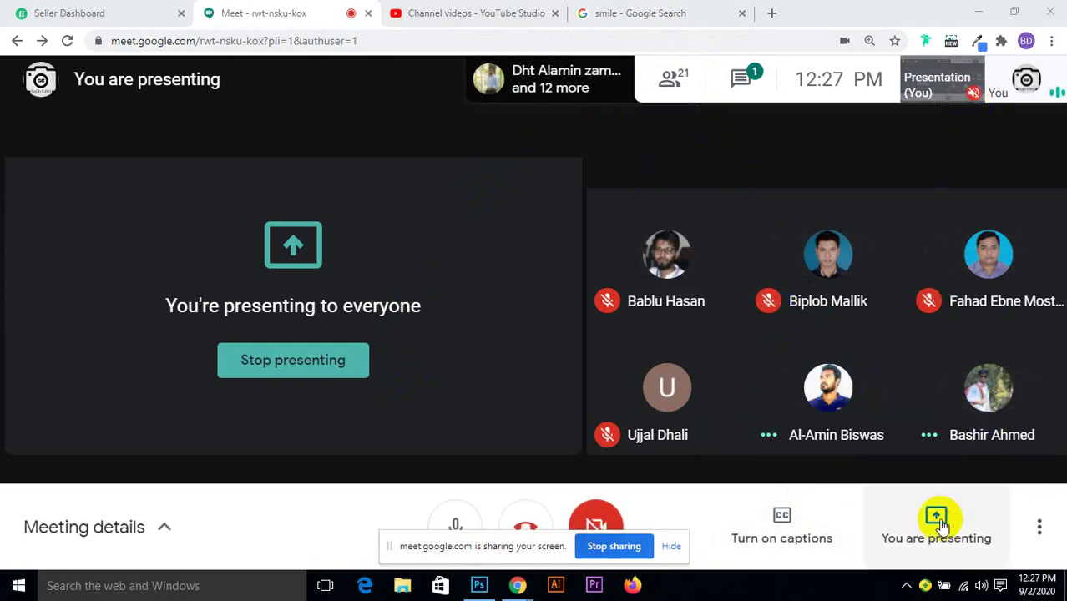
click(742, 78)
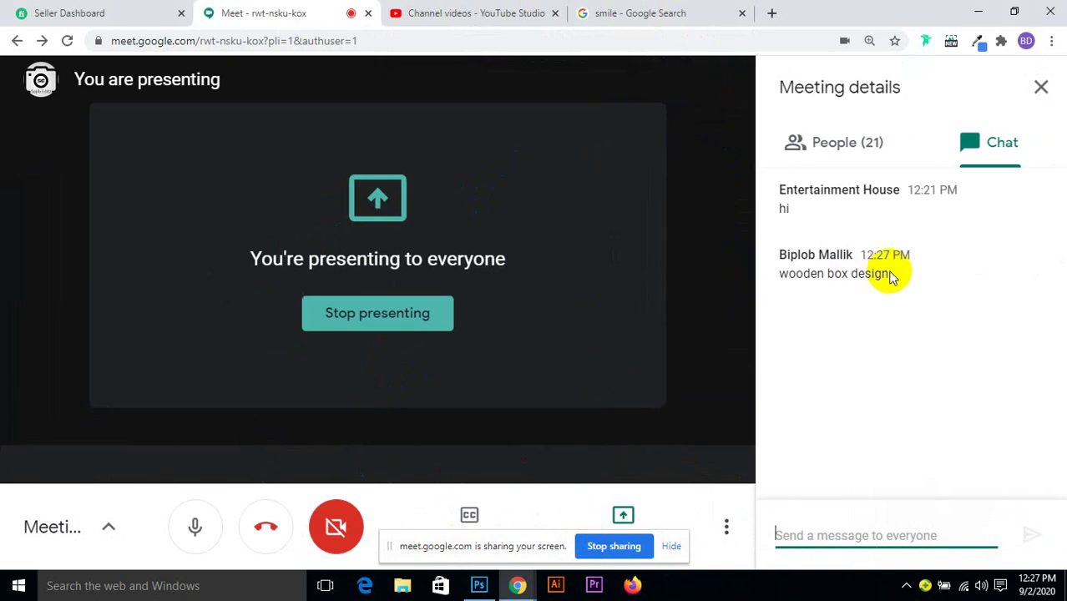
drag(889, 274, 766, 278)
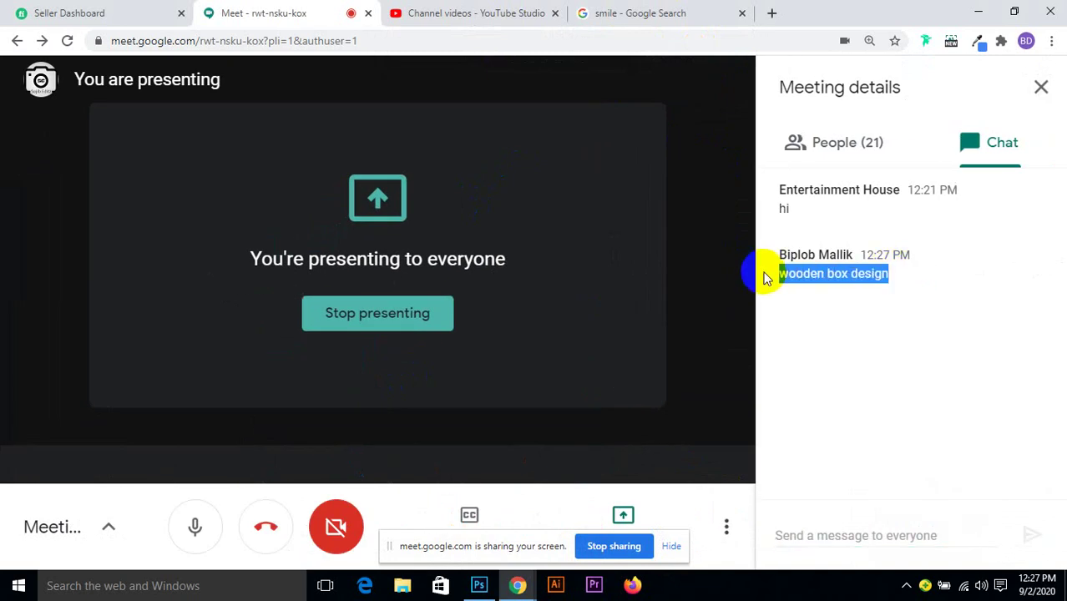
Load youtube.com in the tab holding the Google "smile" image search.
click(626, 12)
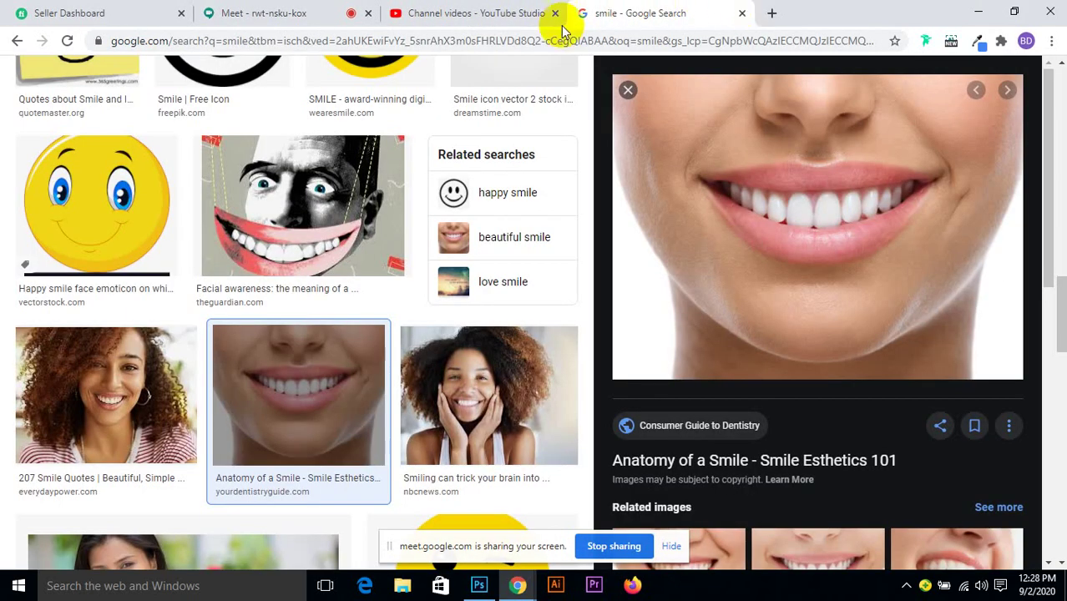
click(445, 42)
text(y)
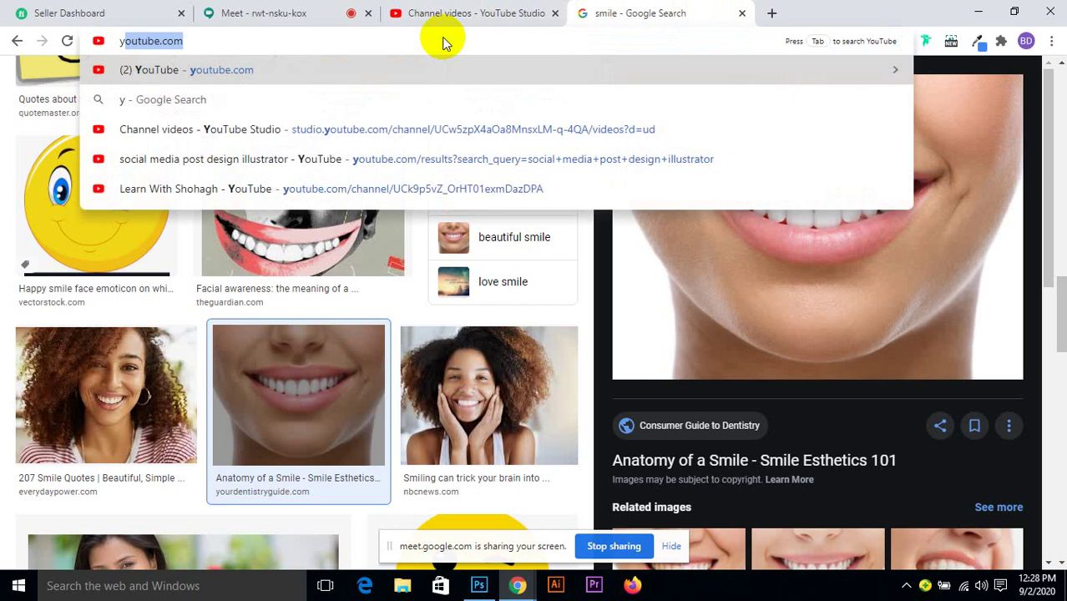
key(Return)
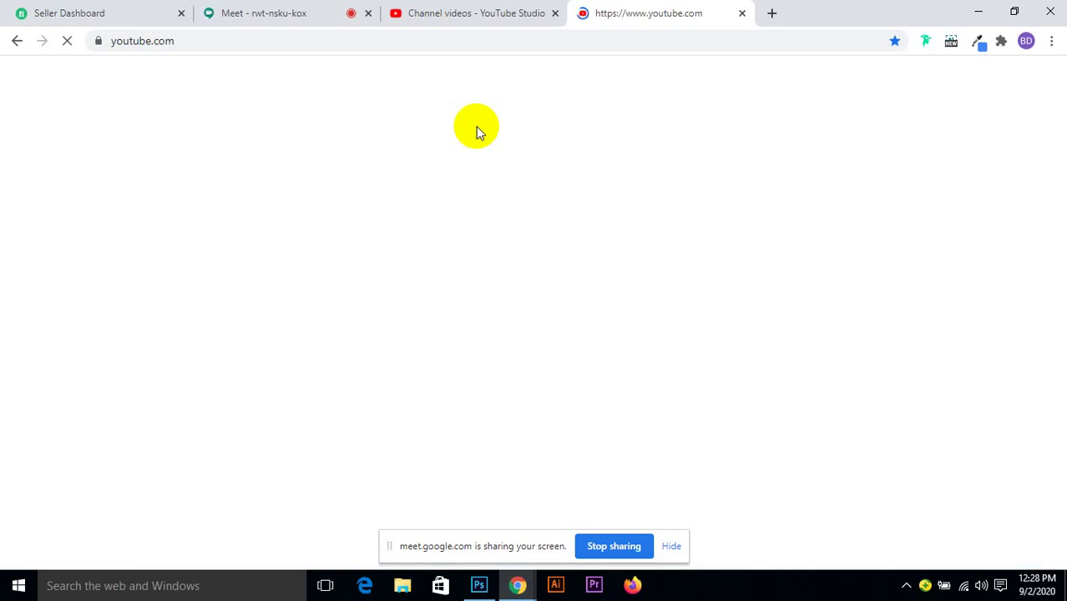
Return to the Meet call and send the chat message "home work" to everyone.
click(241, 13)
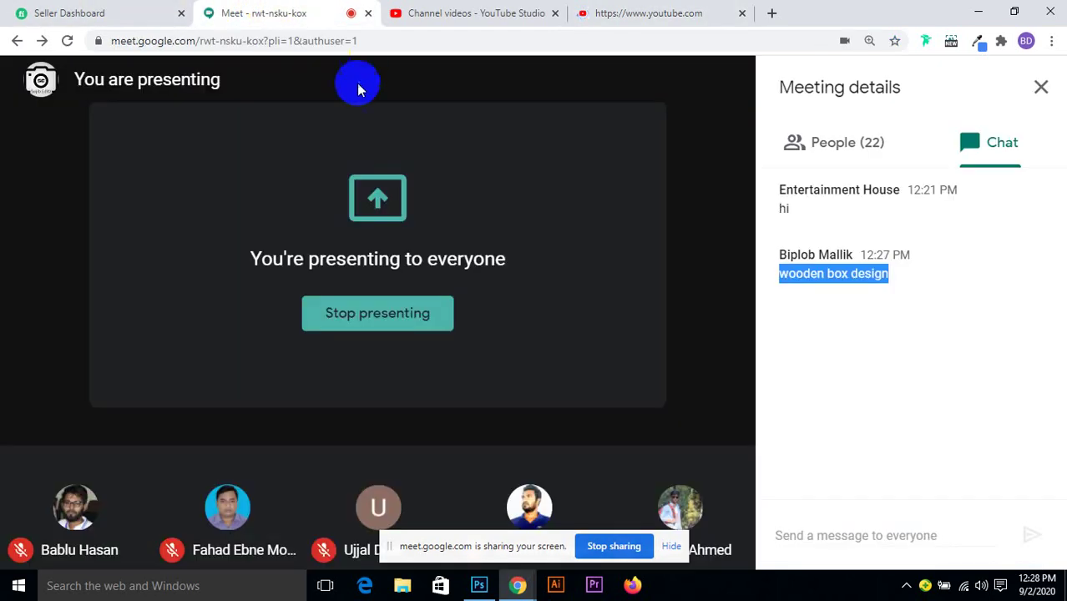
click(826, 538)
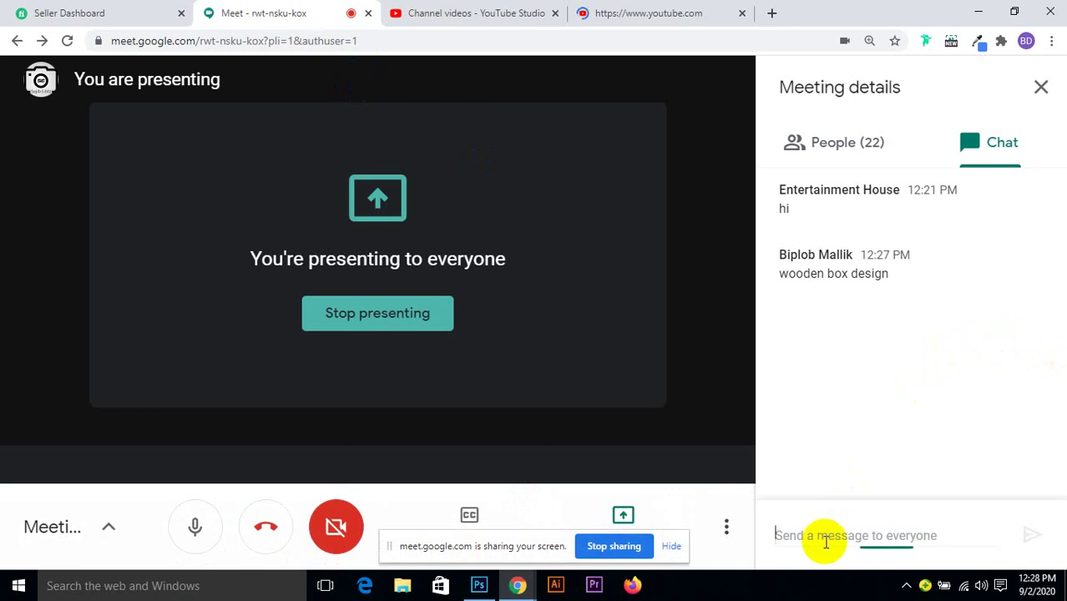
text(home)
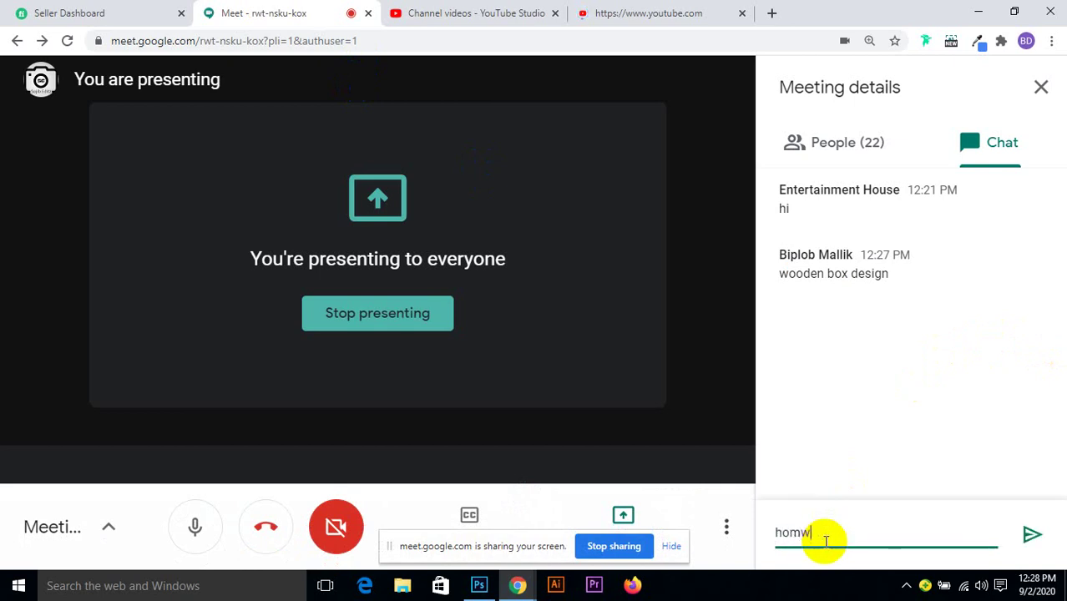
key(BackSpace)
text(e )
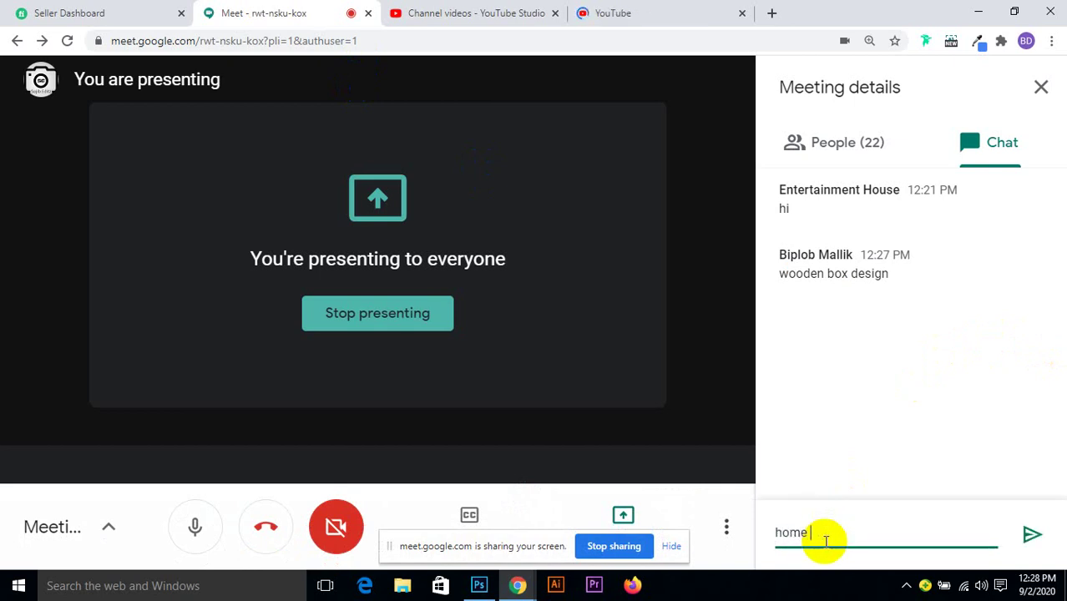
text(word)
key(BackSpace)
key(BackSpace)
text(k)
key(Return)
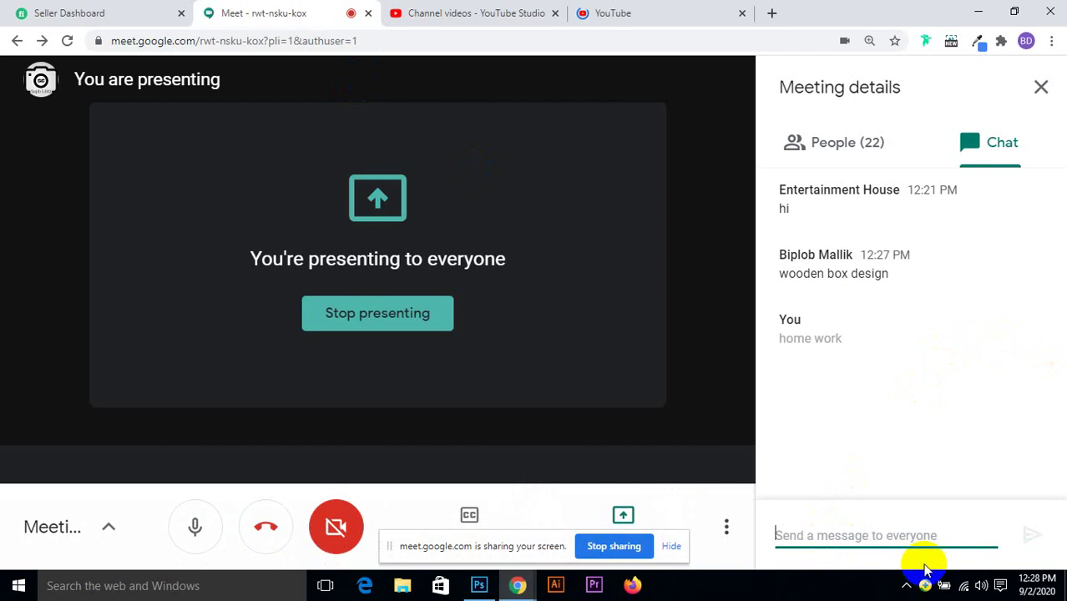
Send the chat message "pathee design" to everyone in the meeting.
text(pat)
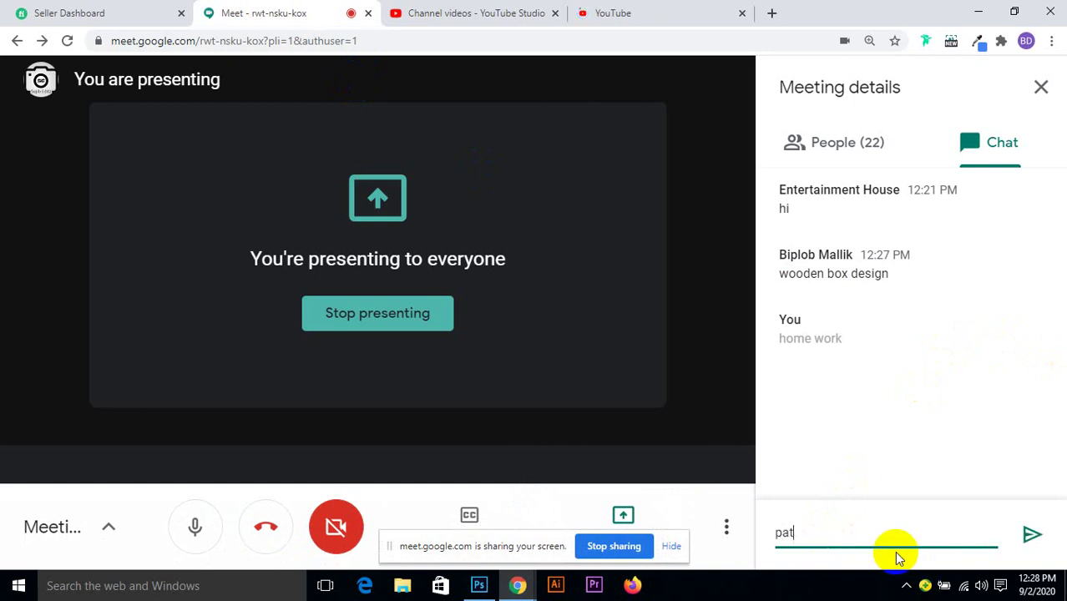
text(hee design)
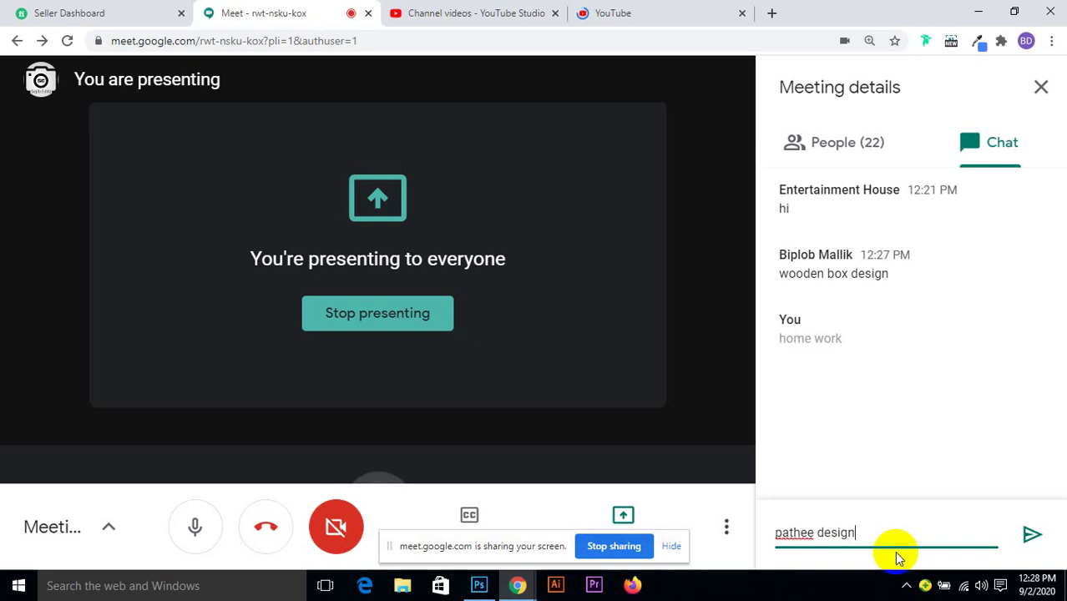
key(Return)
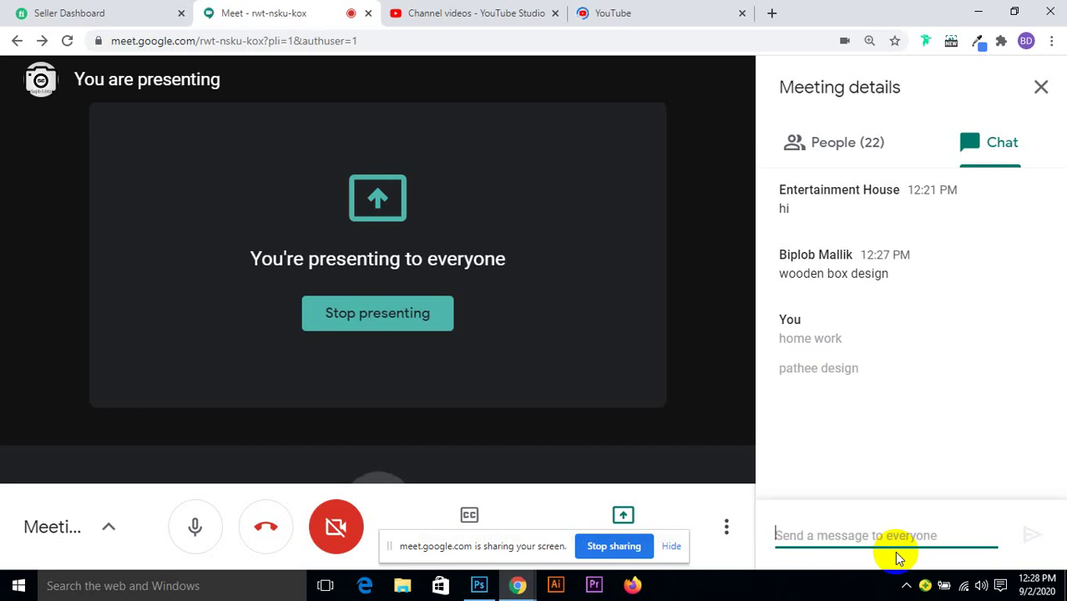
click(615, 10)
click(405, 80)
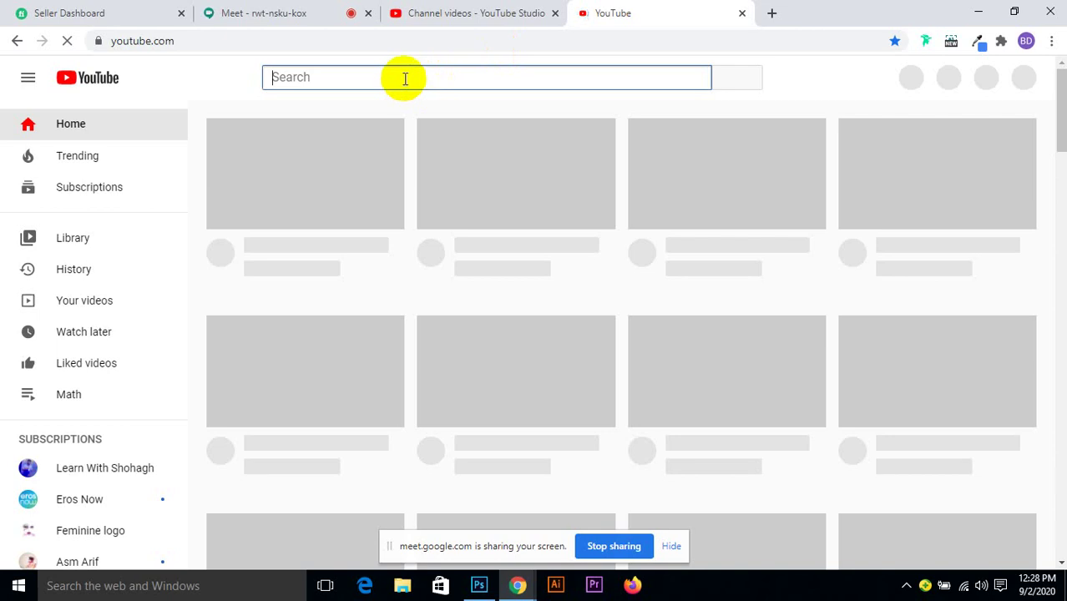
text(pa)
text(the)
key(BackSpace)
key(BackSpace)
key(BackSpace)
text(tte)
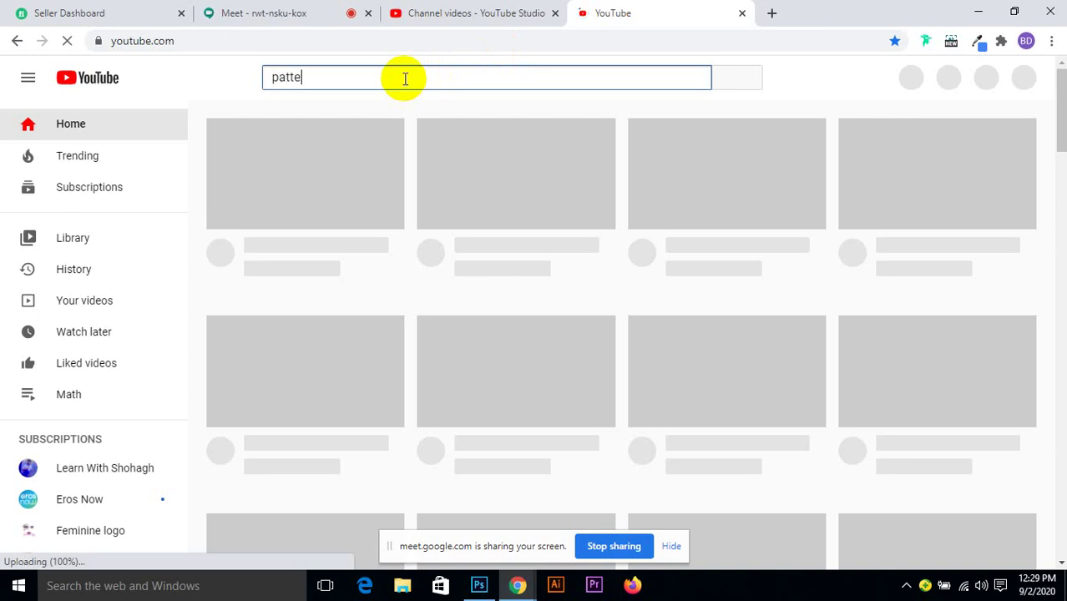
key(BackSpace)
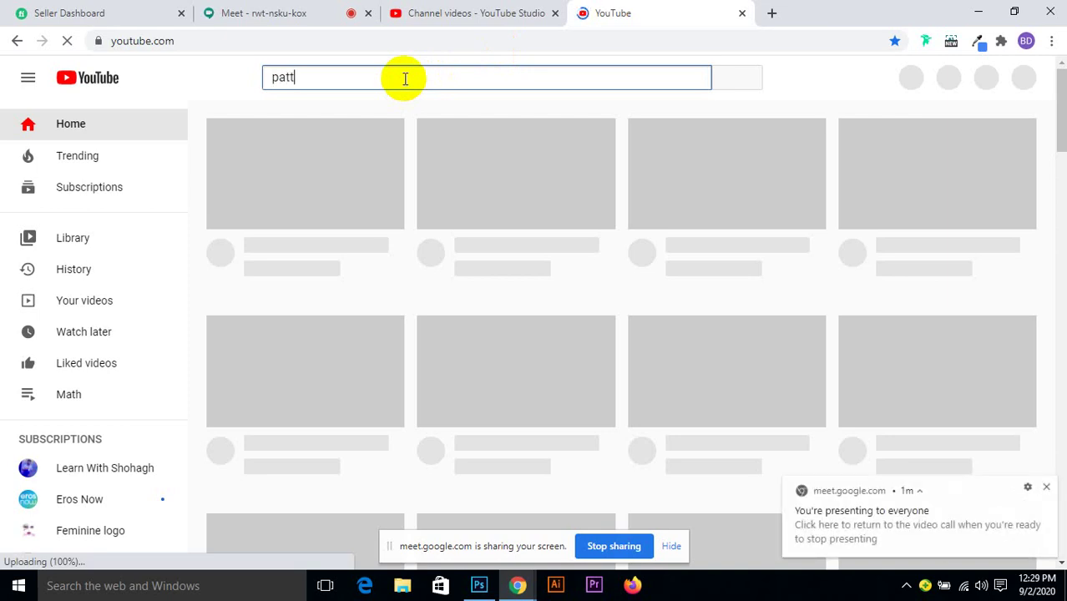
key(BackSpace)
key(BackSpace)
key(BackSpace)
key(BackSpace)
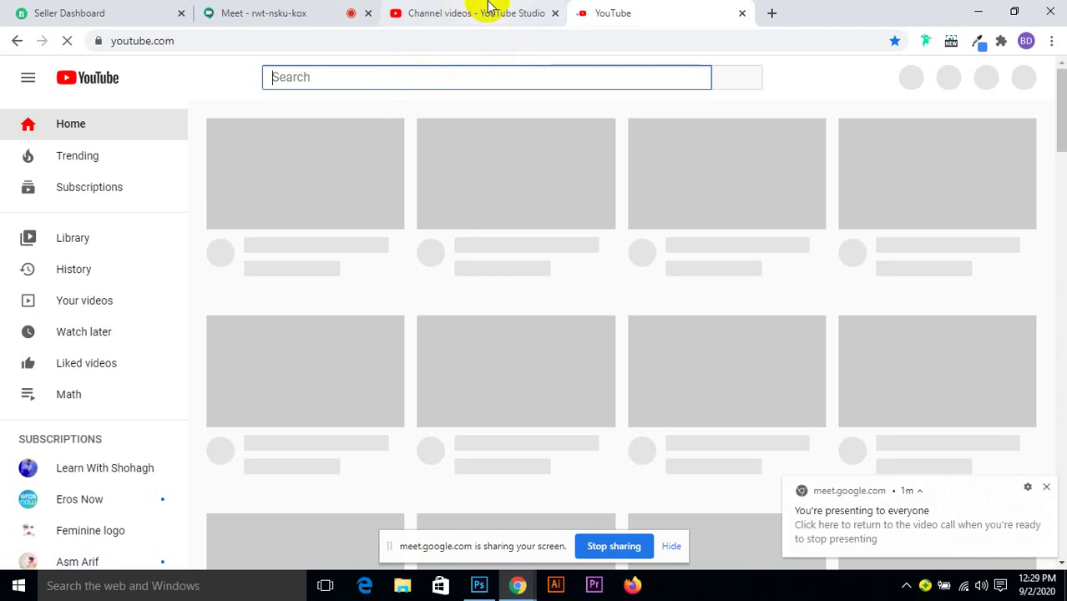
Close the YouTube home page tab, return to the Meet call and close its meeting details chat panel.
click(742, 13)
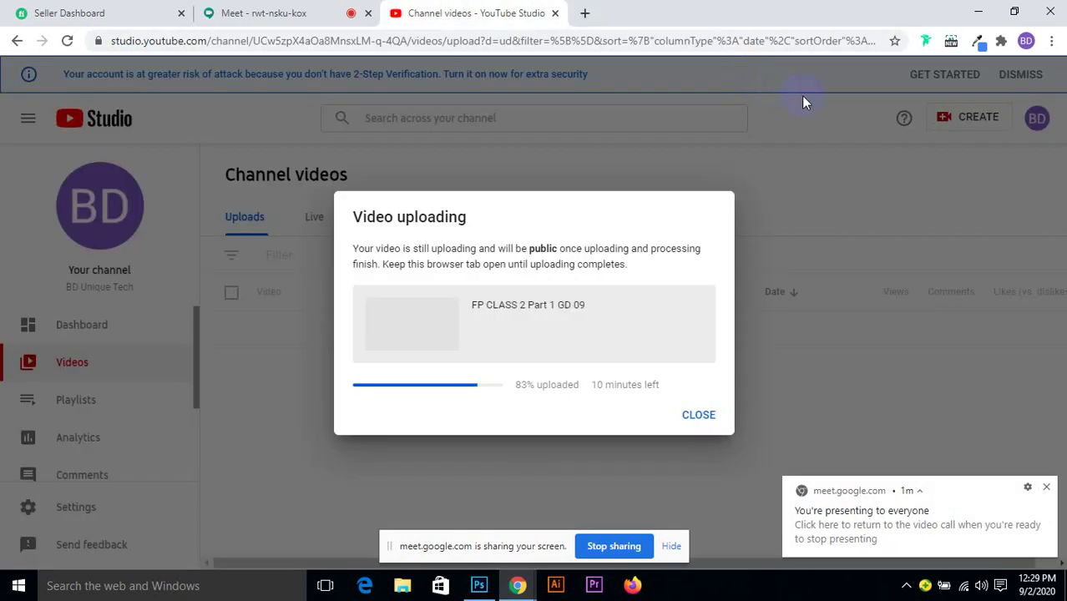
click(269, 12)
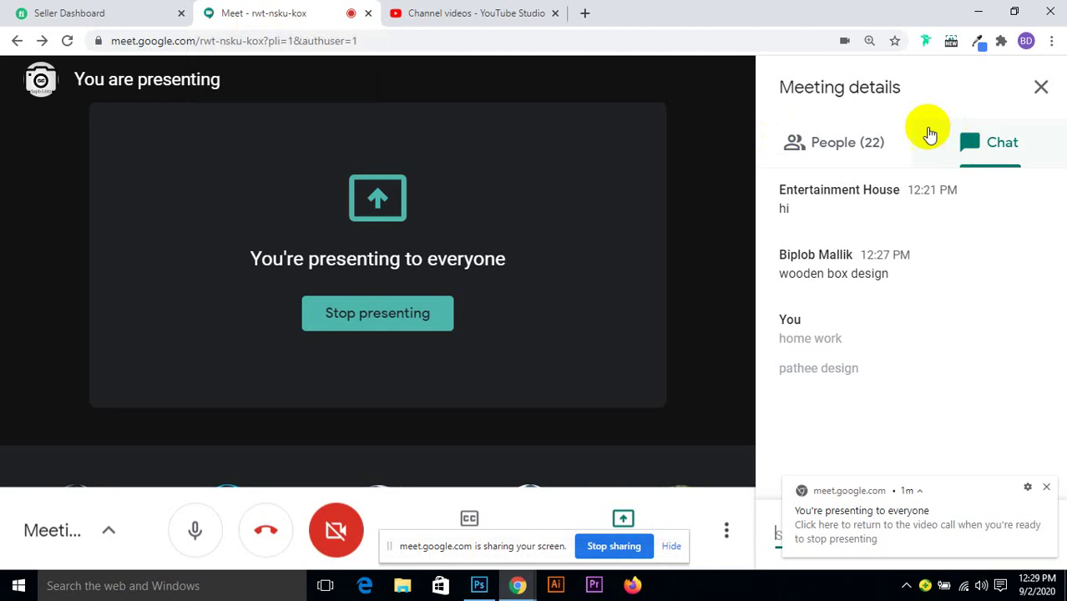
click(1038, 88)
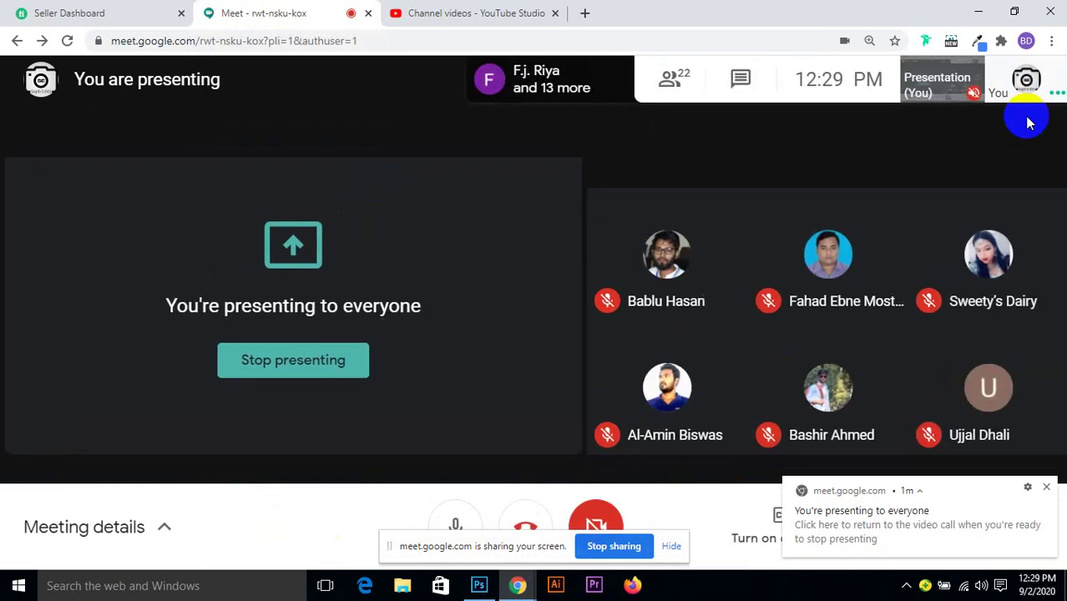
Try to dismiss the meet.google.com notification about presenting to everyone.
mouse_move(1012, 405)
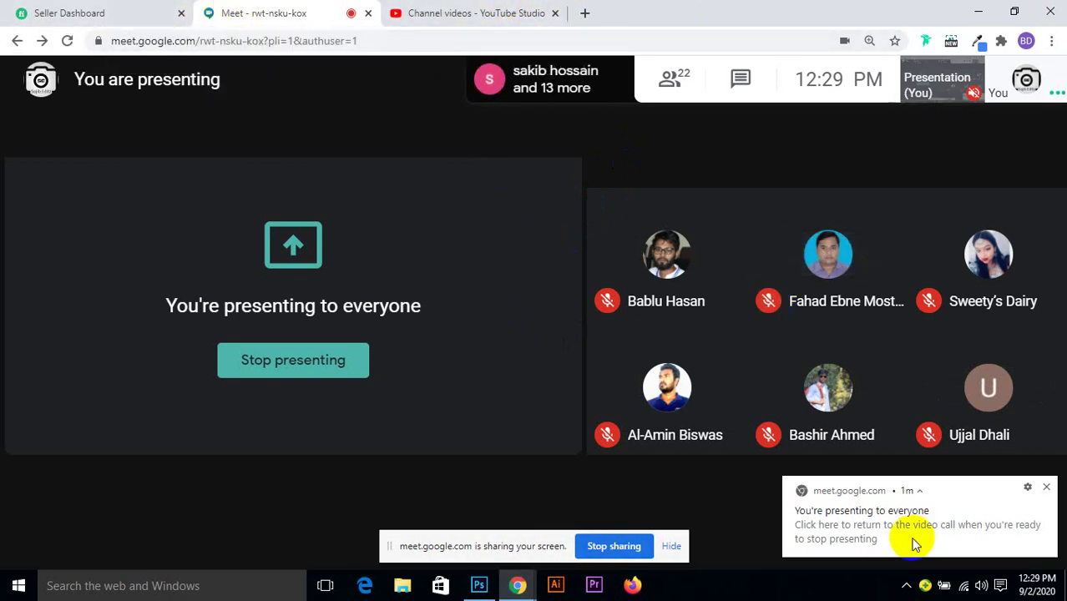
click(1045, 488)
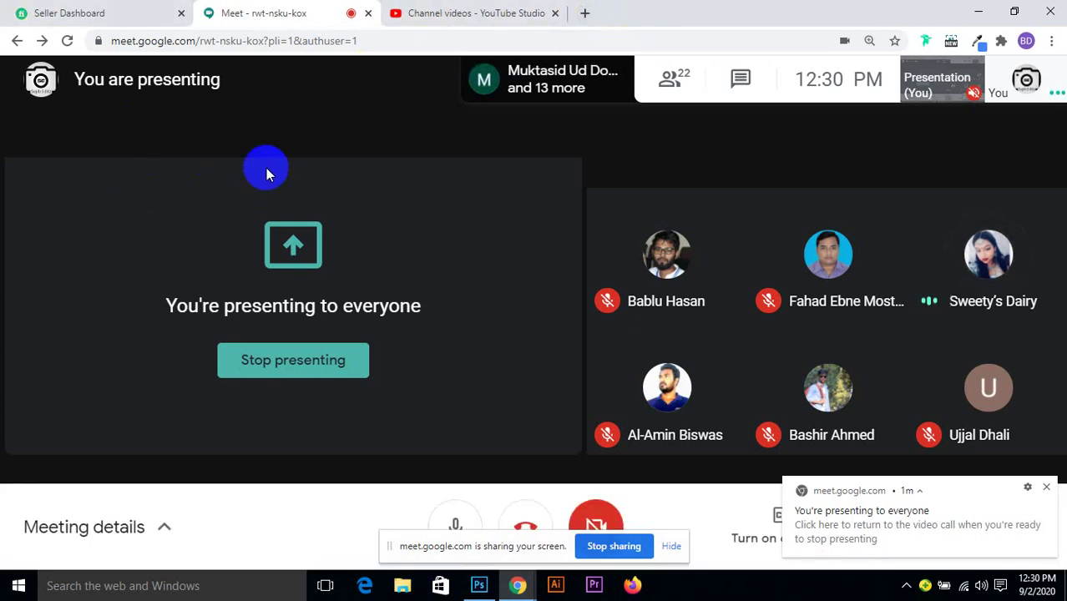
mouse_move(610, 262)
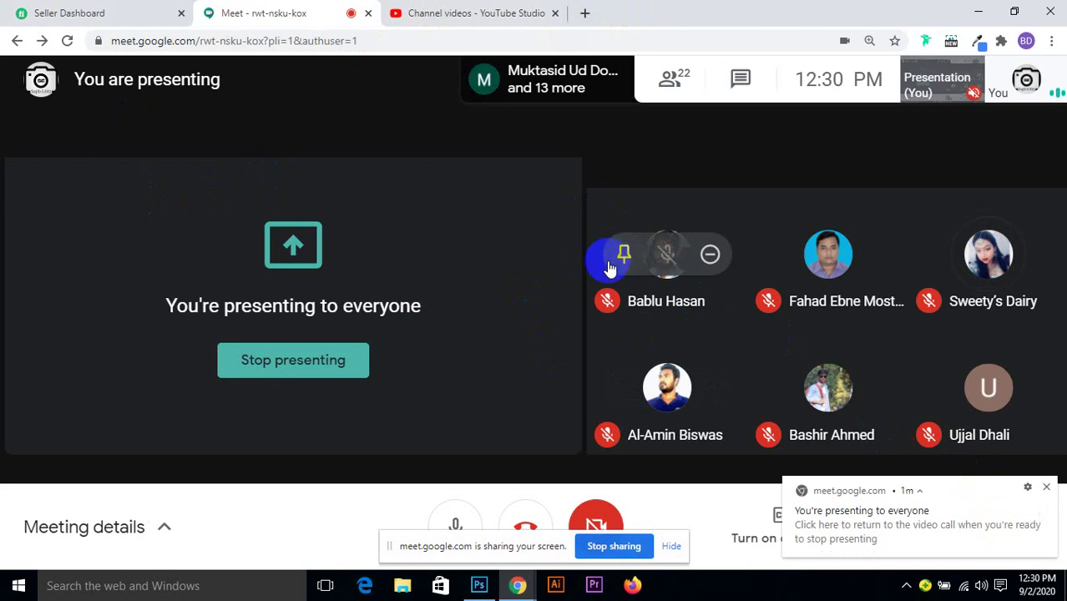